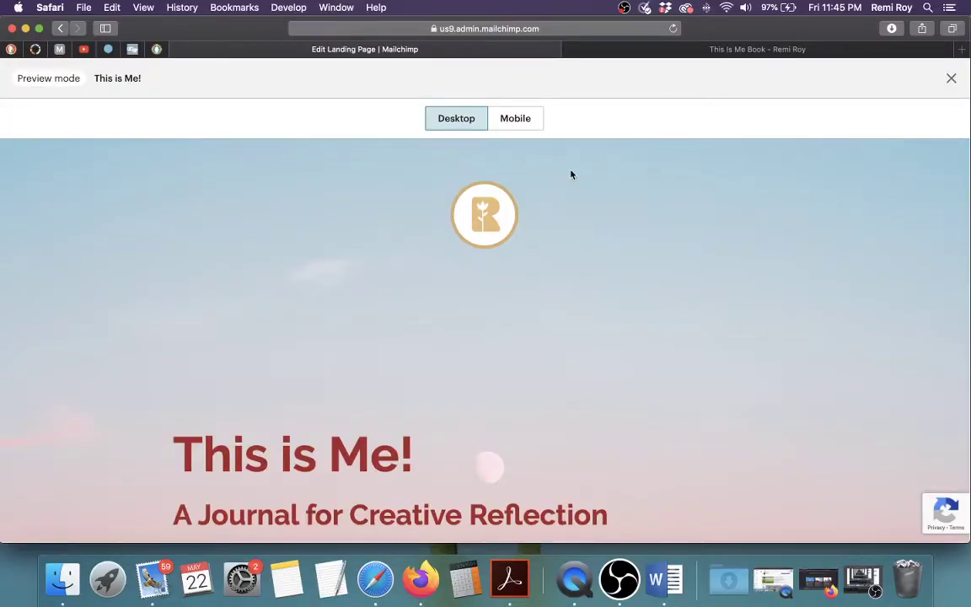
Step: Look through the desktop preview of the finished "This is Me!" landing page
scroll(571, 175, down, 20)
scroll(570, 169, down, 15)
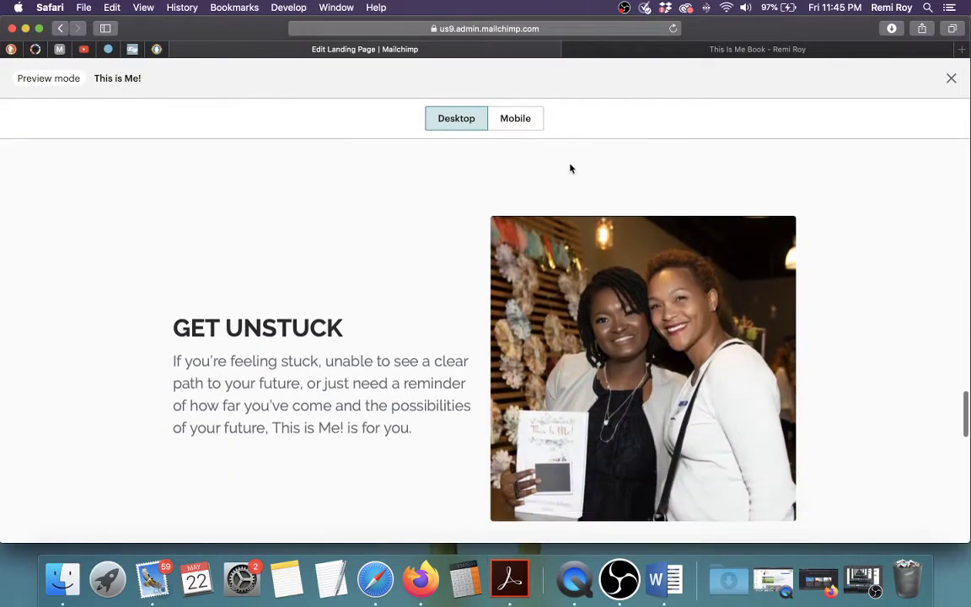
scroll(571, 169, down, 8)
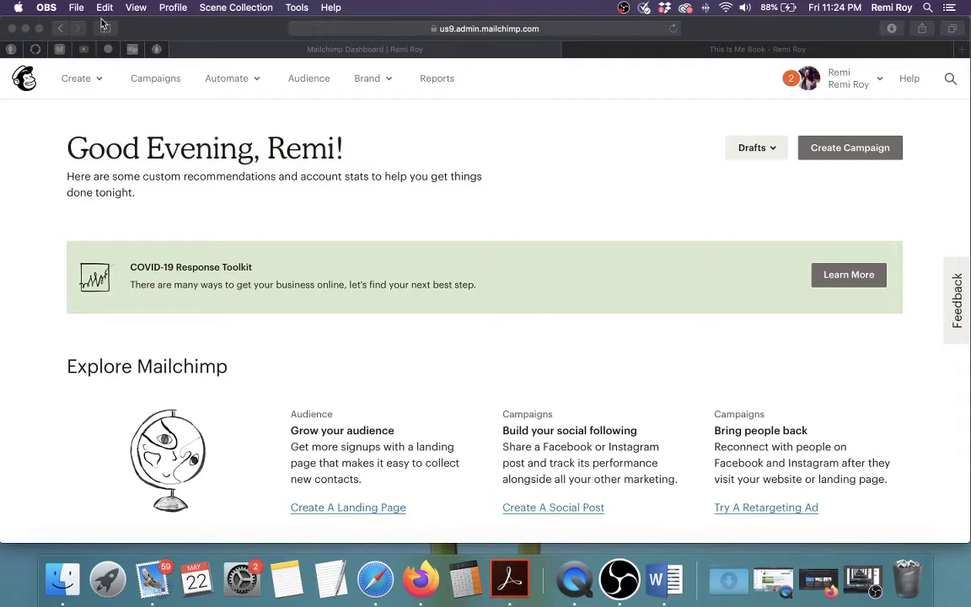
Step: Start a new landing page named "This is Me!" with the author's own newsletter as its audience
click(28, 81)
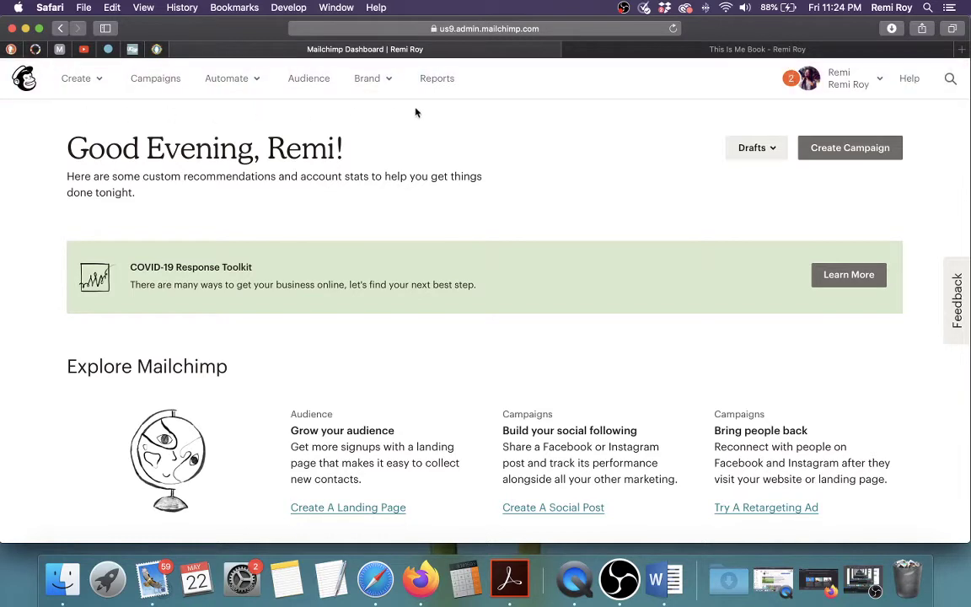
click(98, 81)
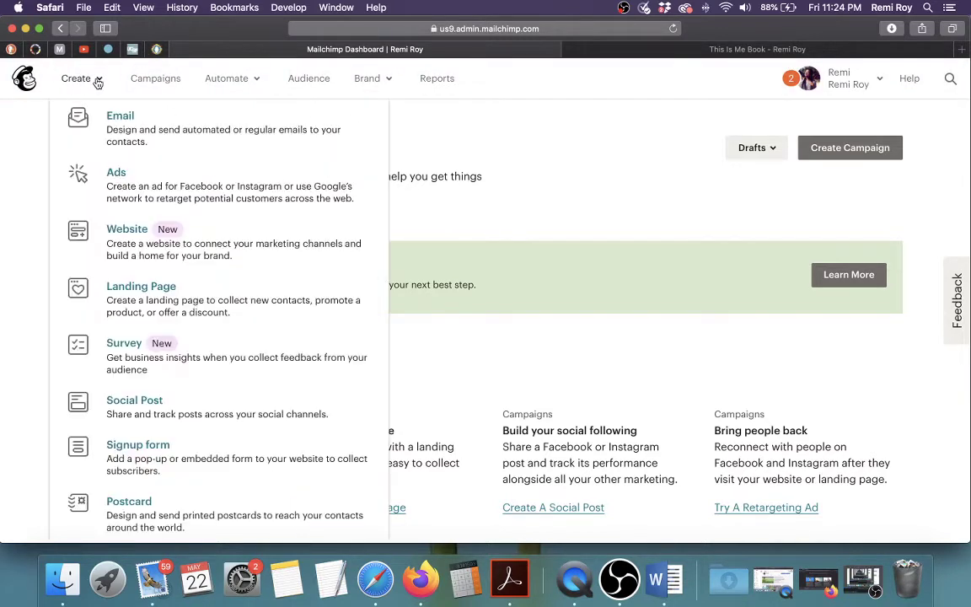
click(131, 292)
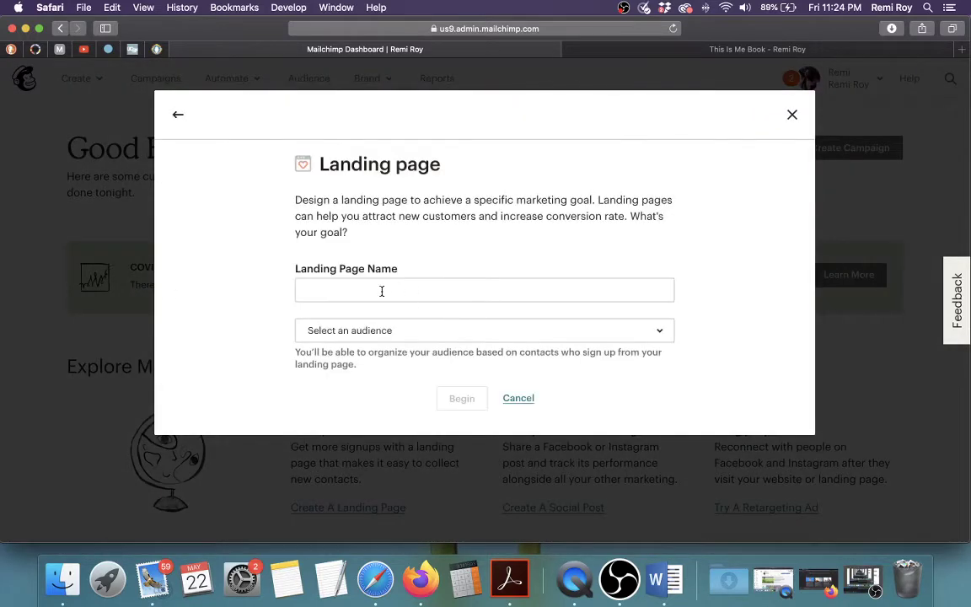
click(380, 289)
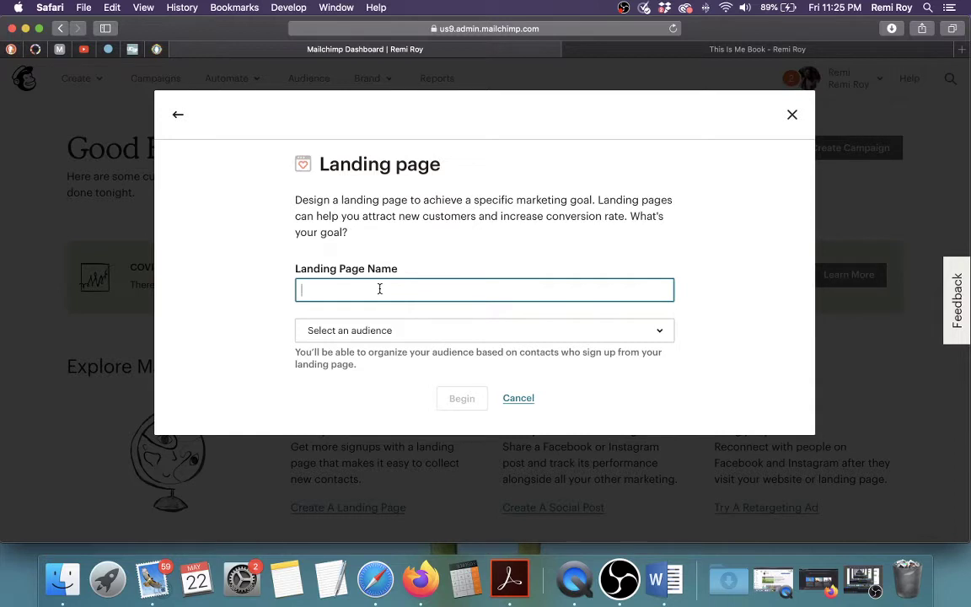
text(This is Me!)
click(664, 334)
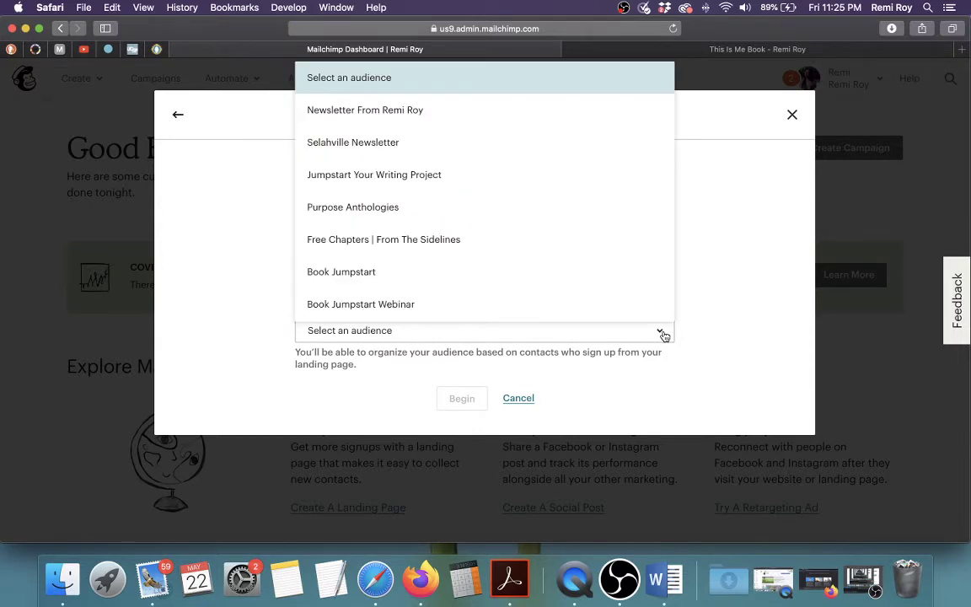
click(368, 115)
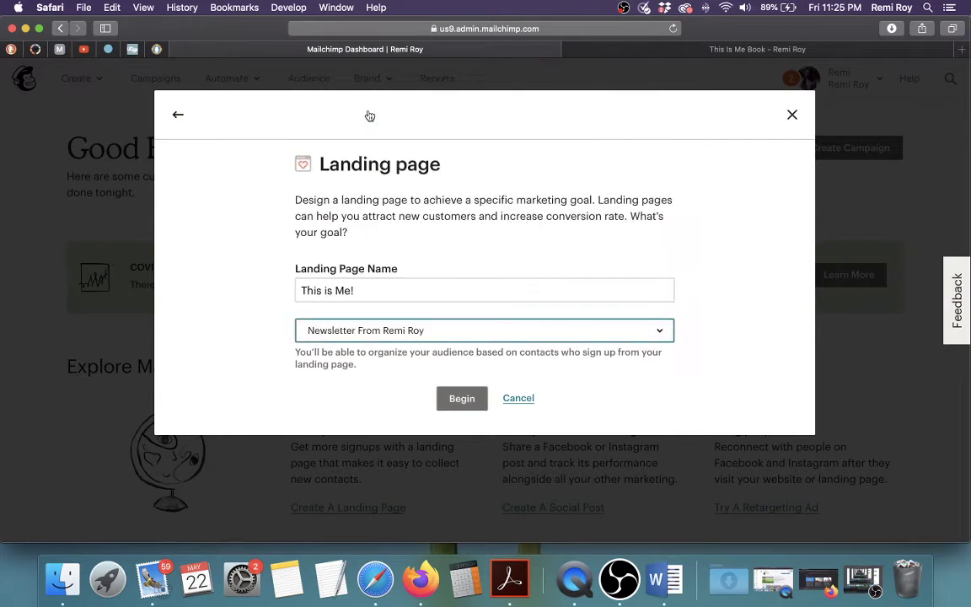
click(467, 397)
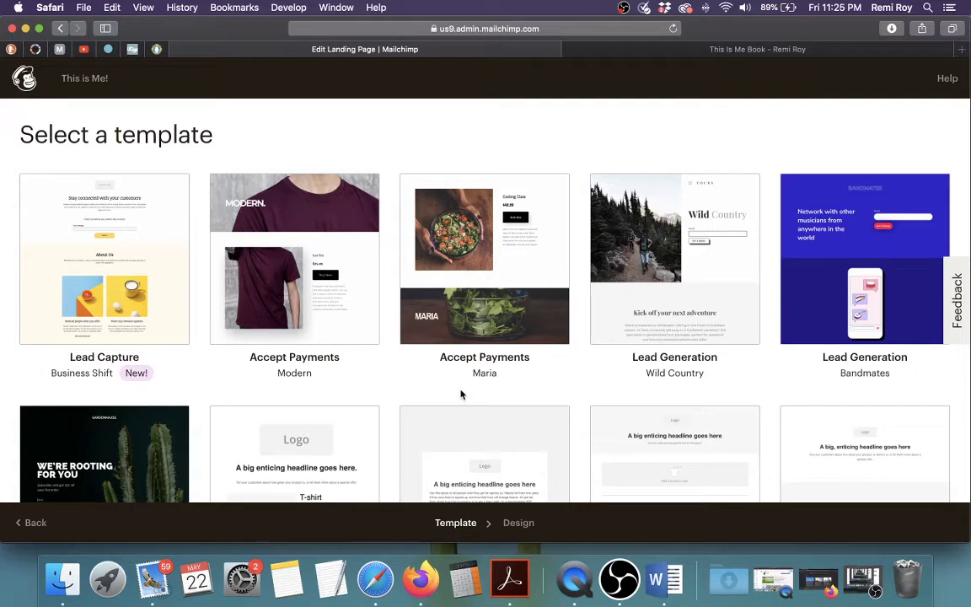
Step: Browse the available templates and choose the Lead Generation "Gardenhause" template for the landing page
scroll(455, 397, down, 5)
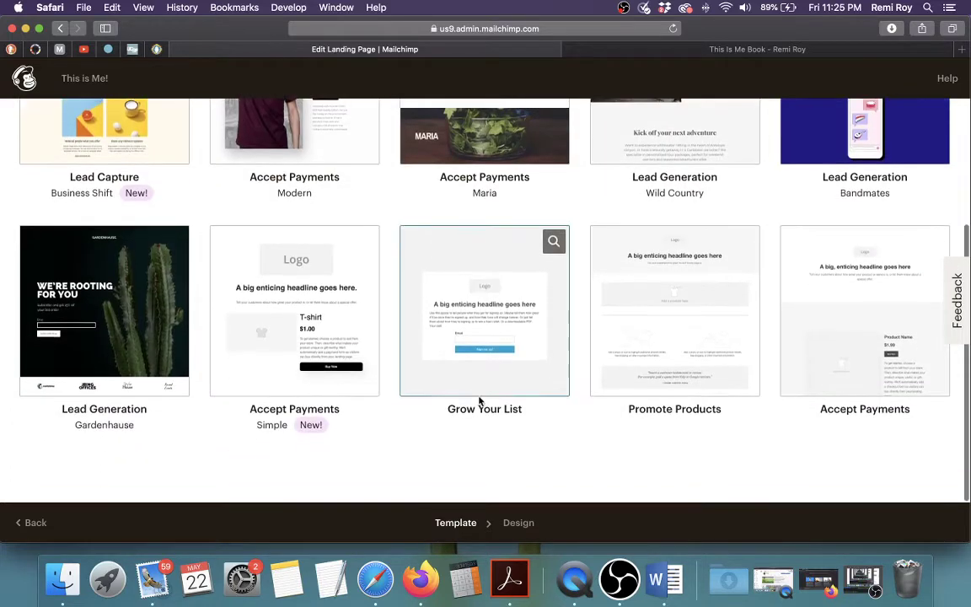
scroll(447, 402, up, 5)
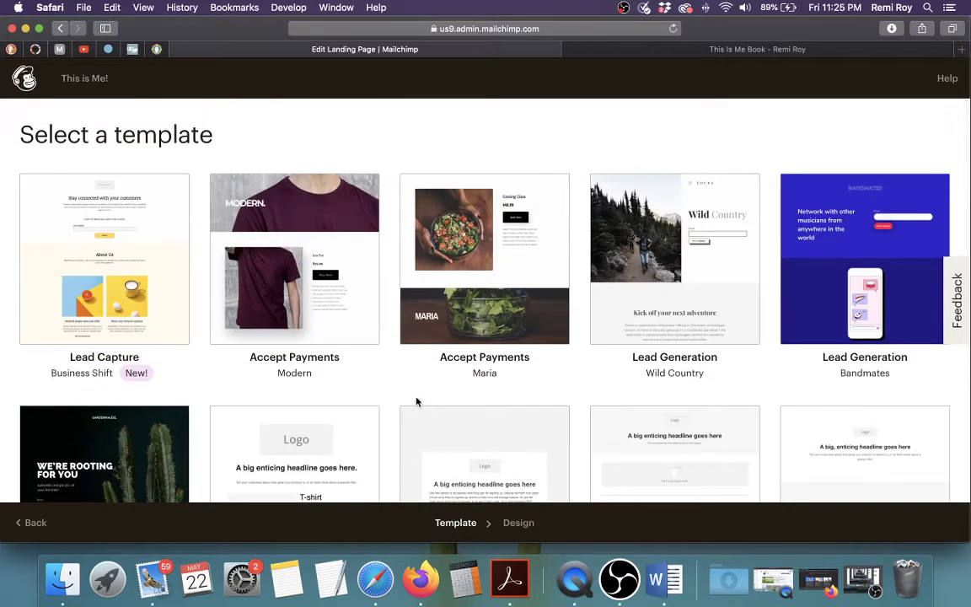
scroll(415, 401, down, 3)
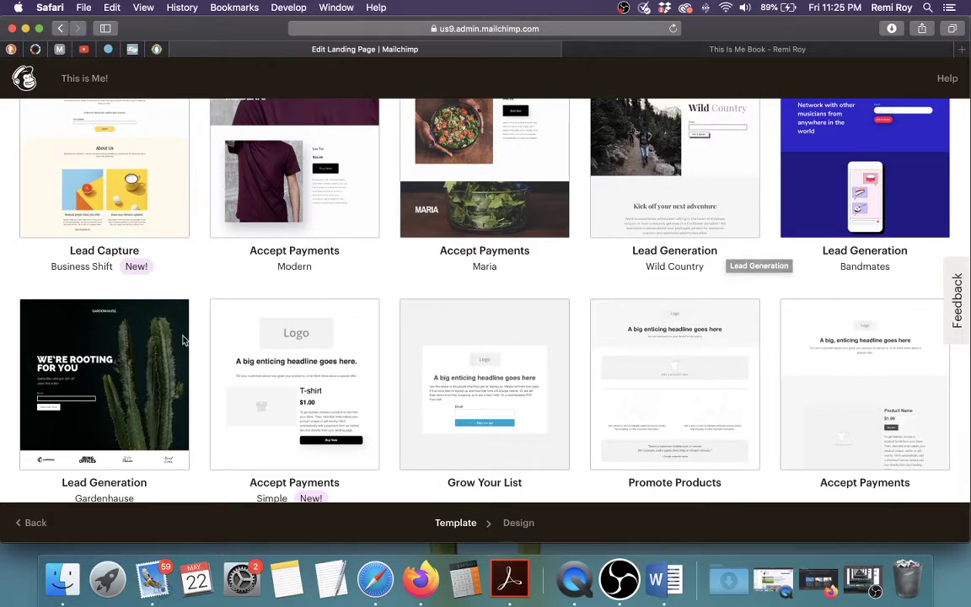
mouse_move(169, 354)
scroll(160, 358, down, 2)
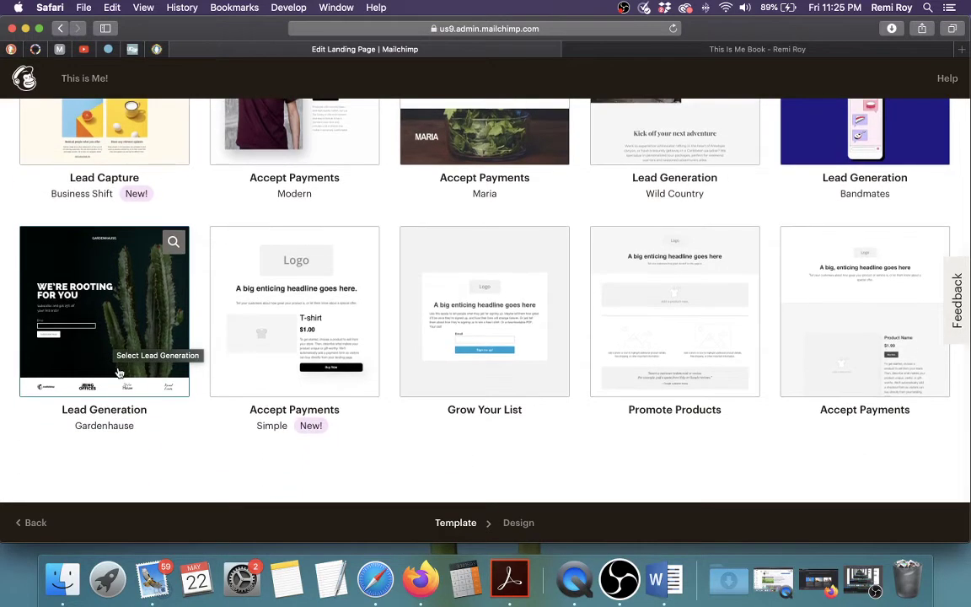
click(127, 301)
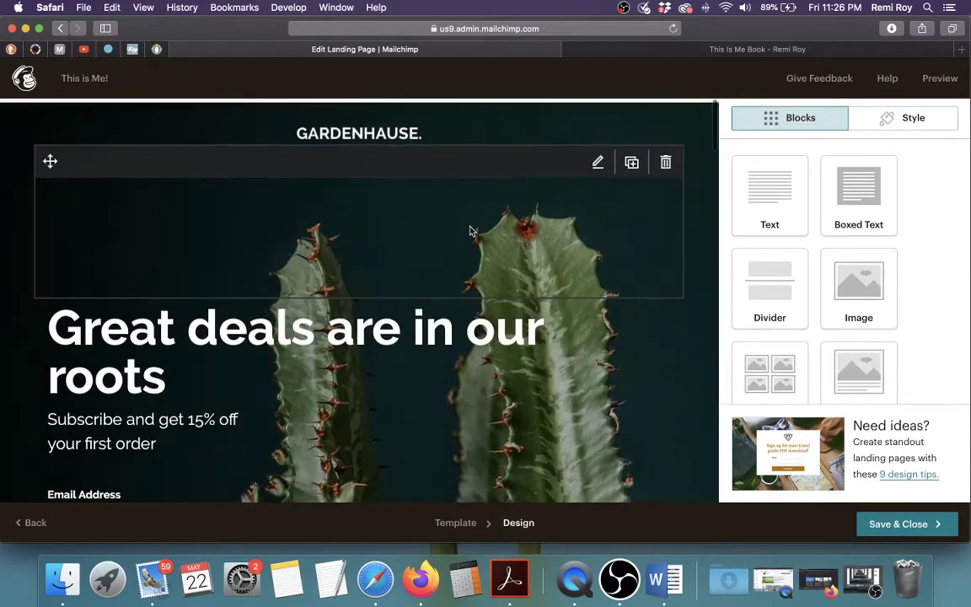
Step: Examine the Gardenhause layout in the editor and its full-page desktop preview, from the header to the closing subscribe section, and return to the editor
scroll(455, 229, down, 5)
scroll(470, 231, down, 15)
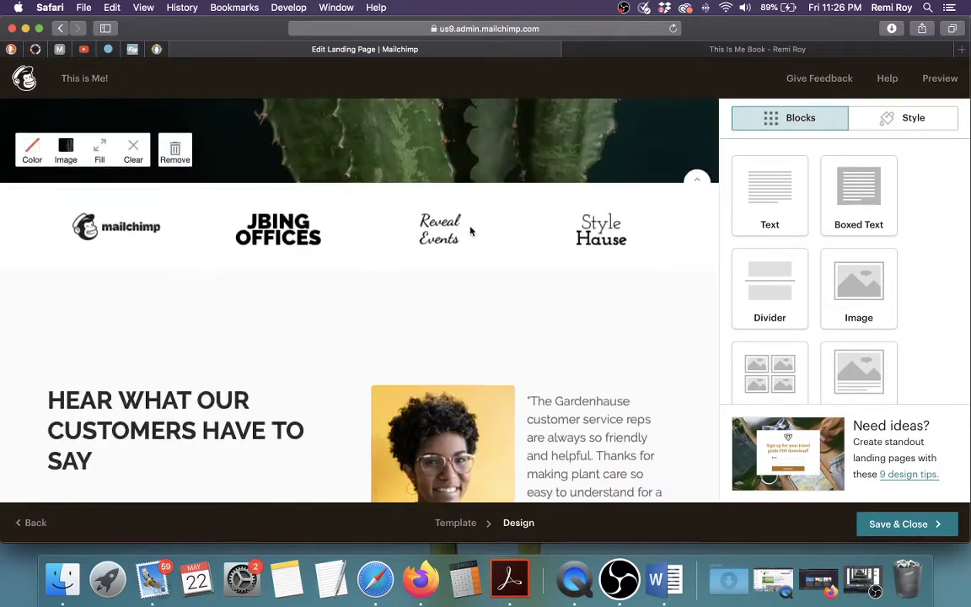
scroll(471, 231, up, 20)
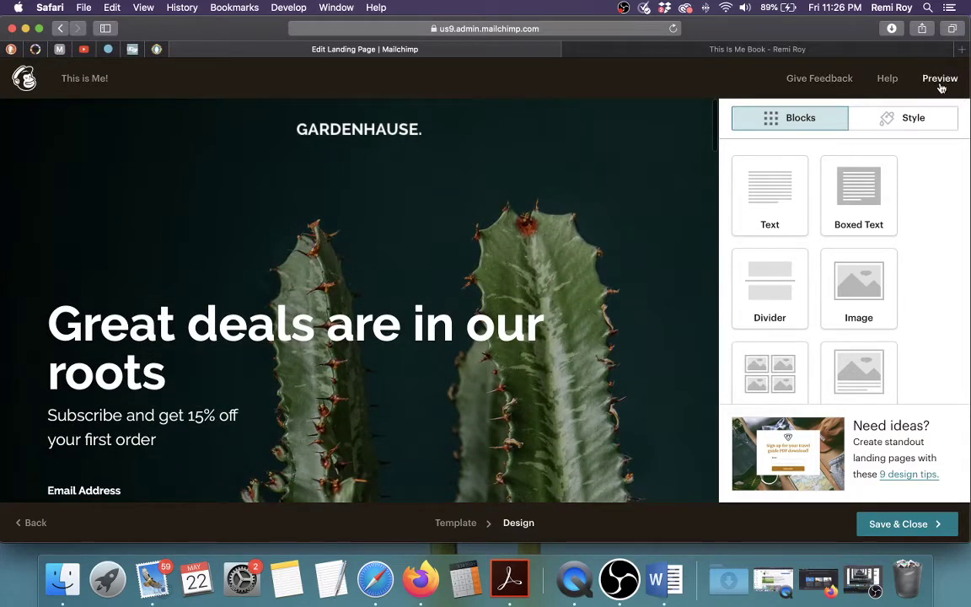
click(940, 78)
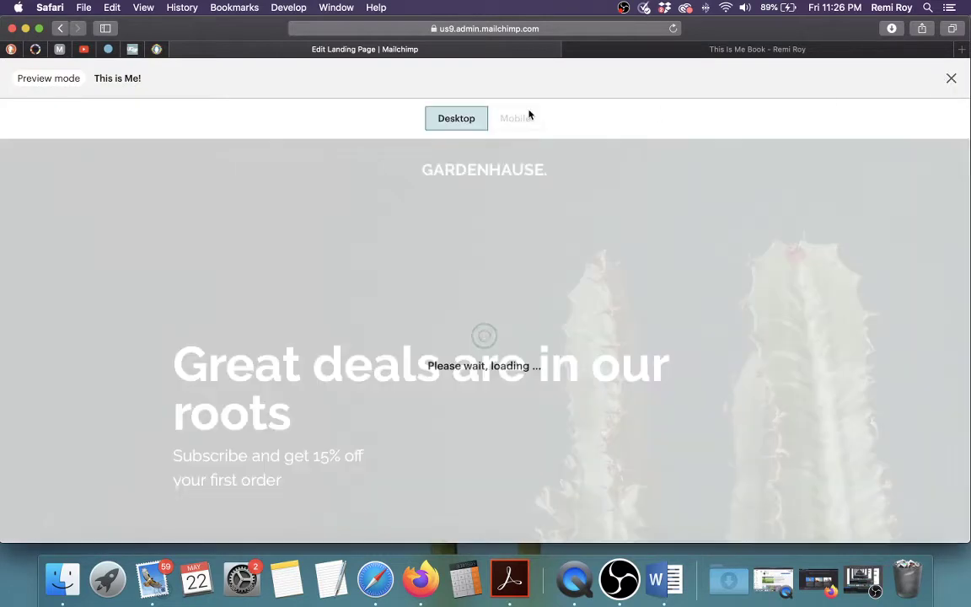
scroll(624, 143, down, 10)
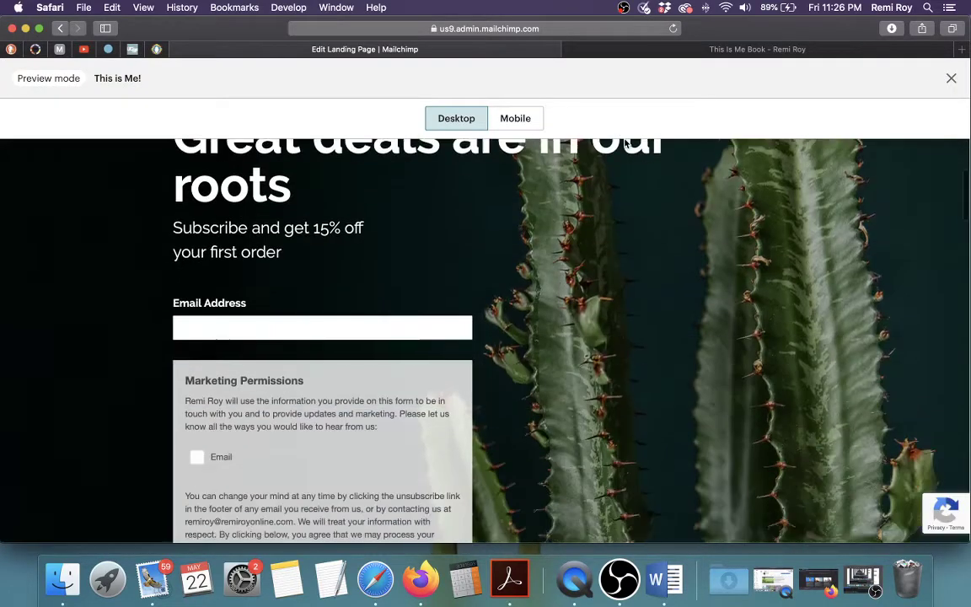
scroll(625, 143, down, 15)
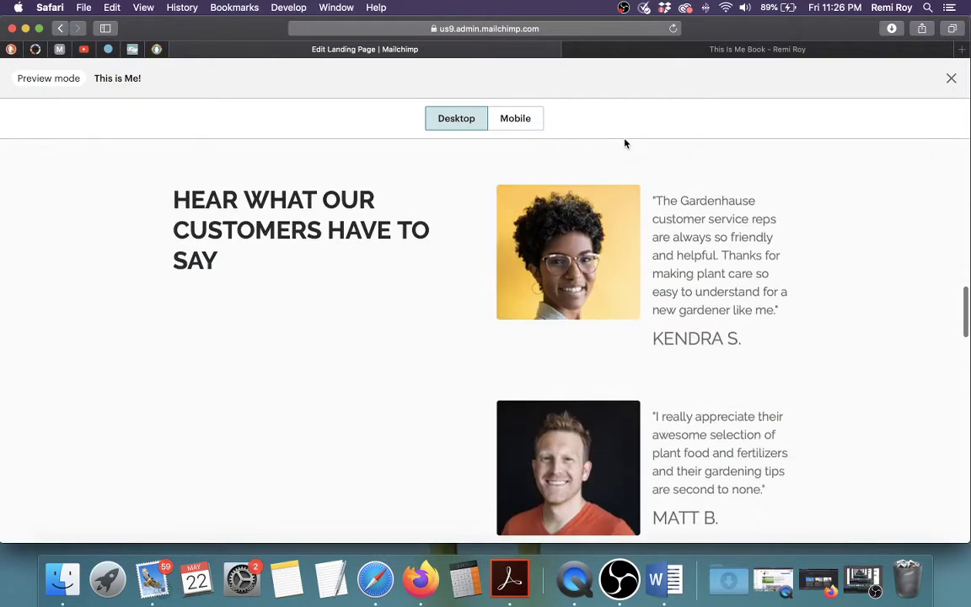
scroll(625, 144, down, 6)
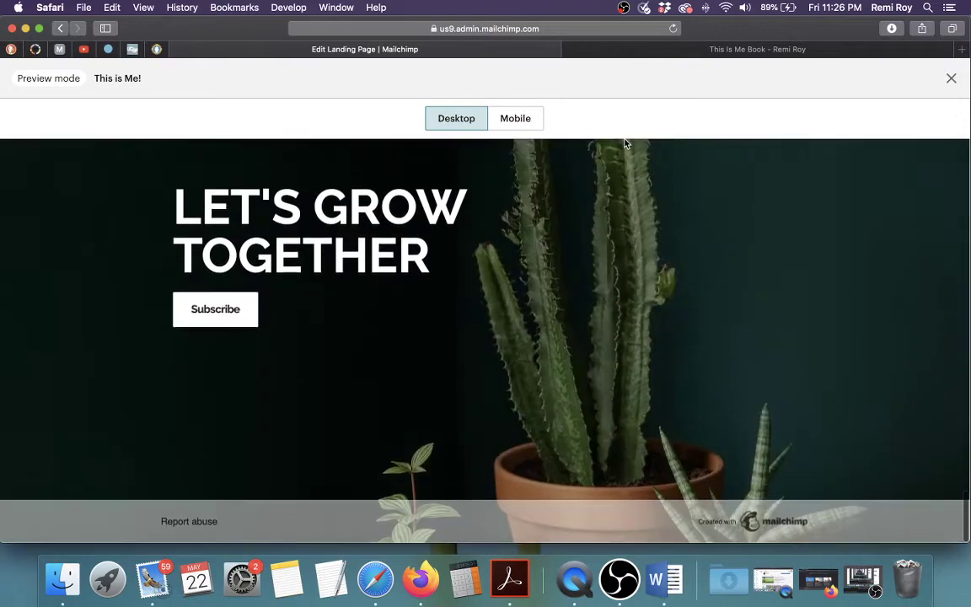
scroll(625, 143, up, 4)
scroll(625, 143, up, 20)
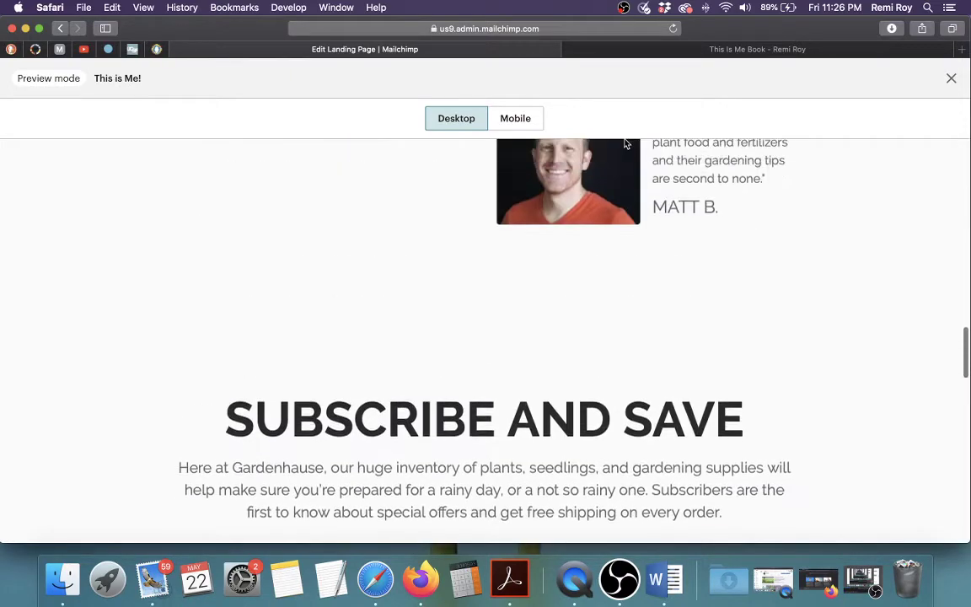
scroll(624, 144, up, 5)
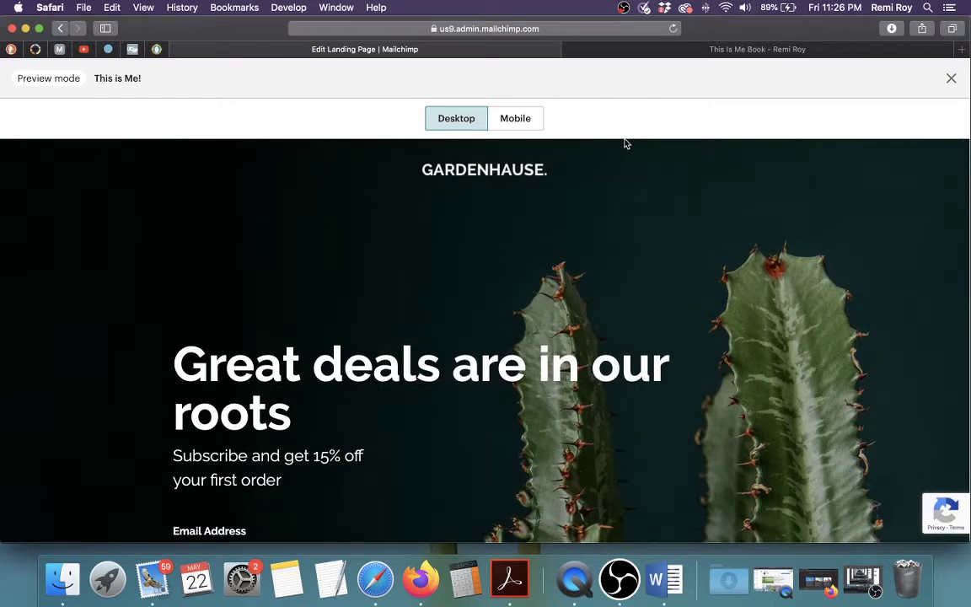
scroll(615, 177, down, 4)
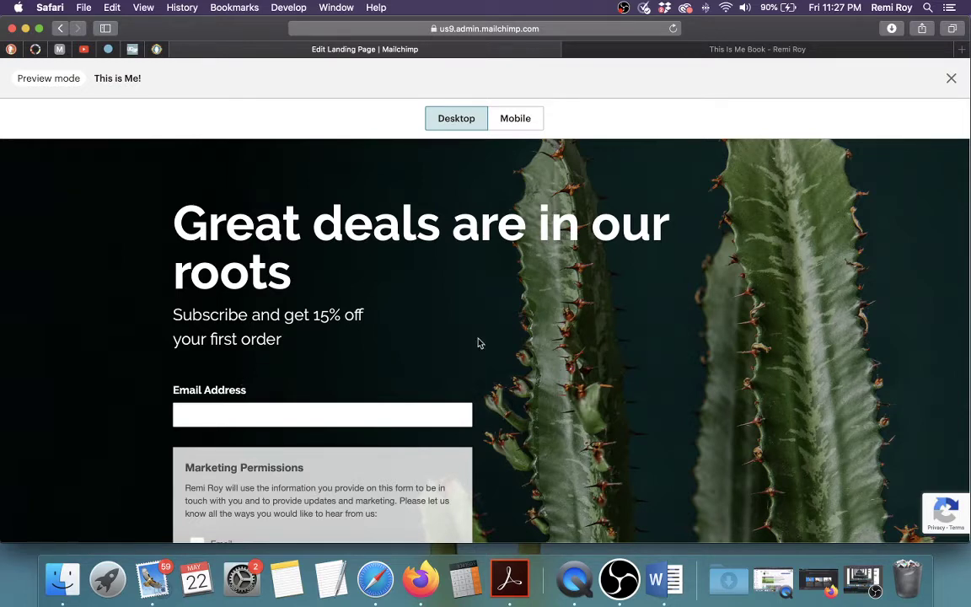
click(950, 79)
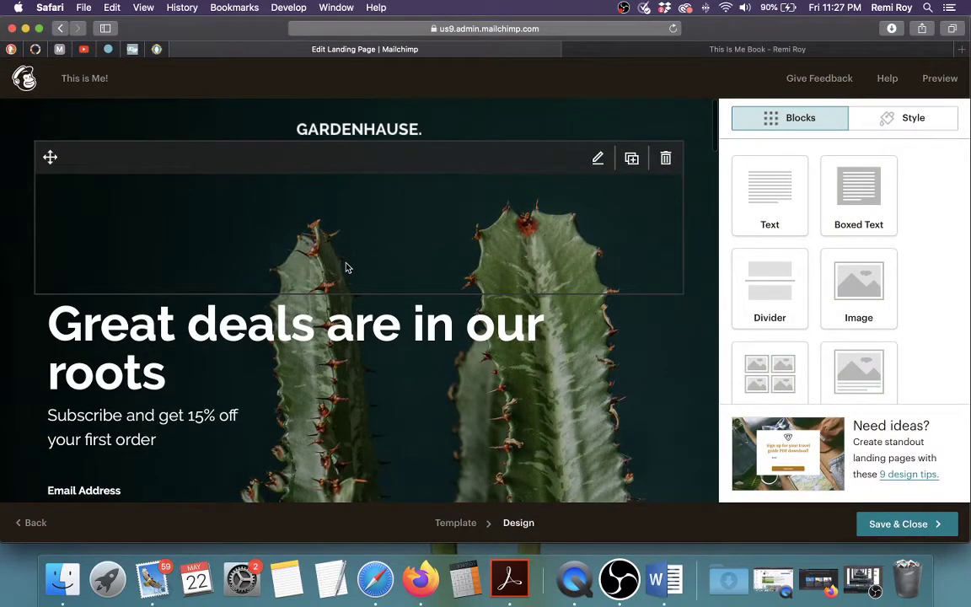
Step: Review the existing This Is Me book page on the author's website as a reference and return to the landing page editor
click(747, 49)
scroll(615, 135, up, 10)
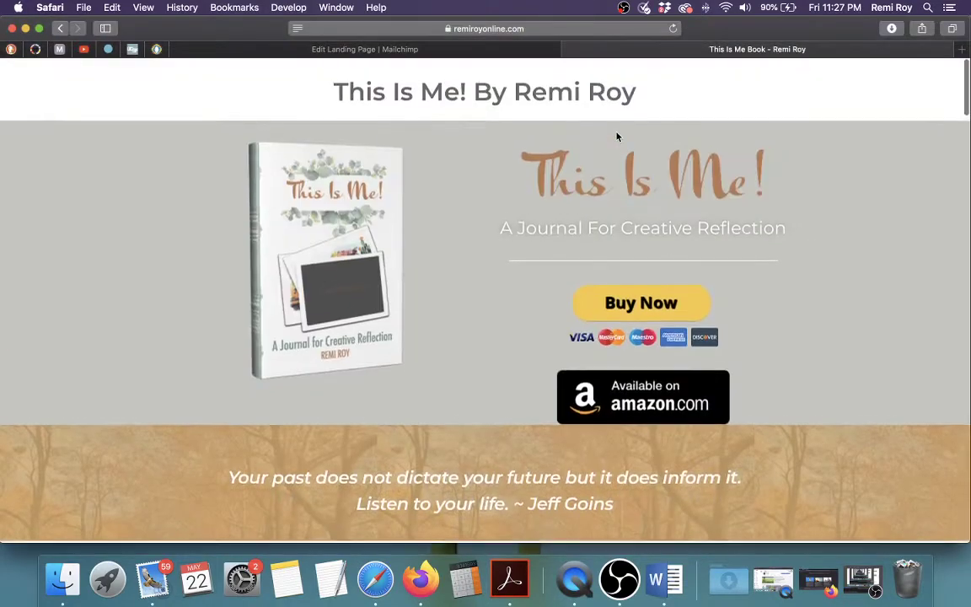
scroll(746, 134, down, 15)
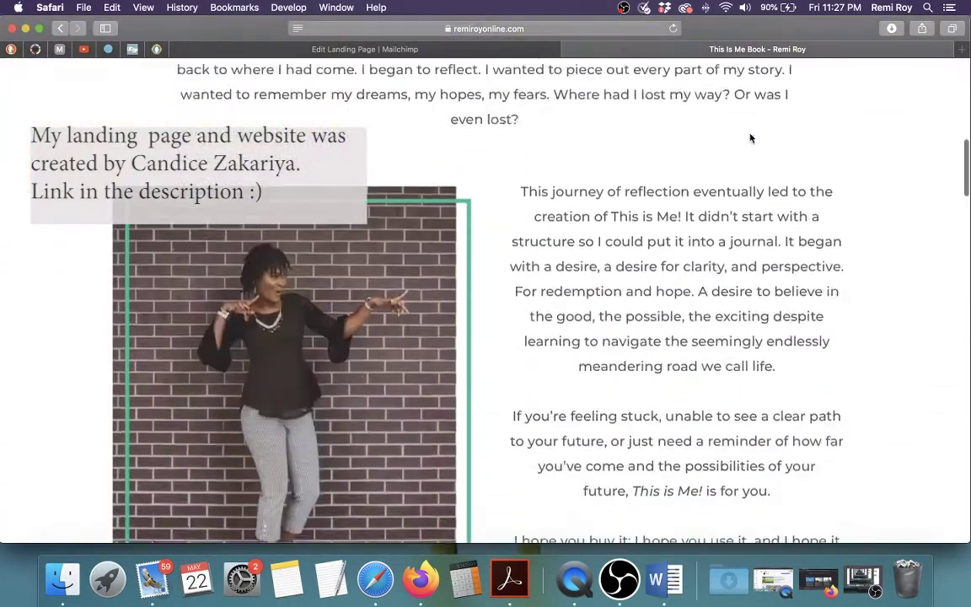
scroll(750, 135, down, 20)
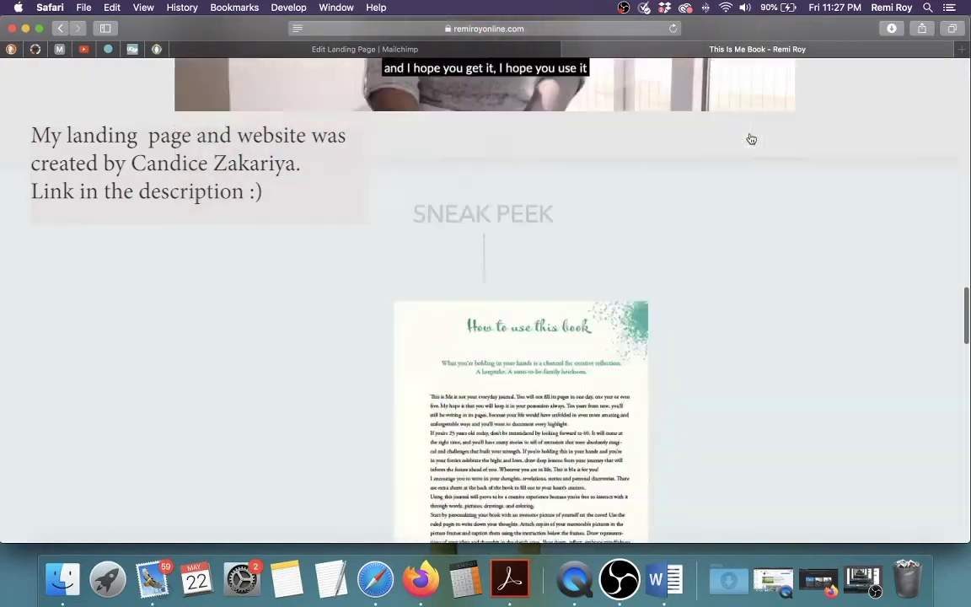
scroll(751, 138, up, 20)
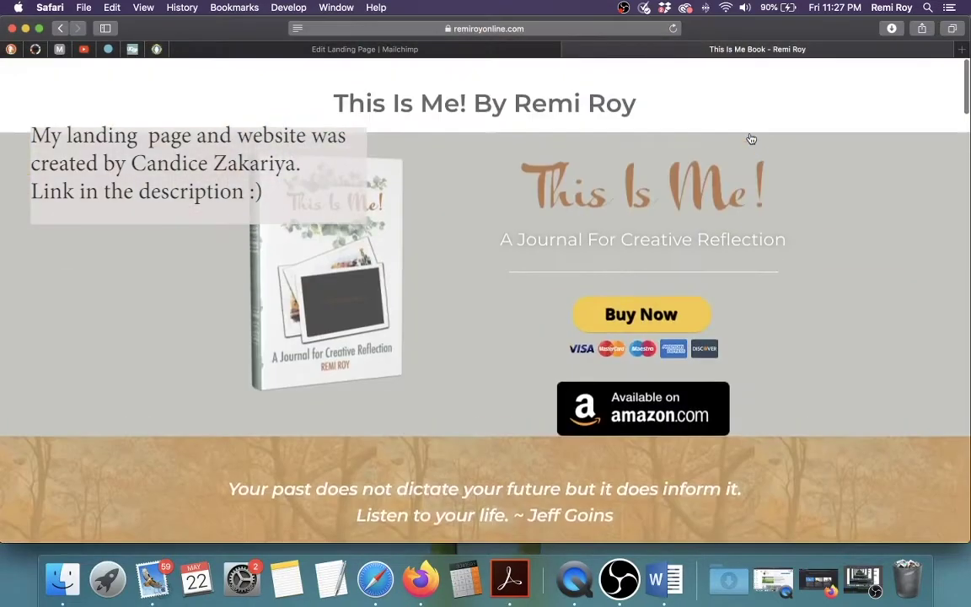
click(398, 50)
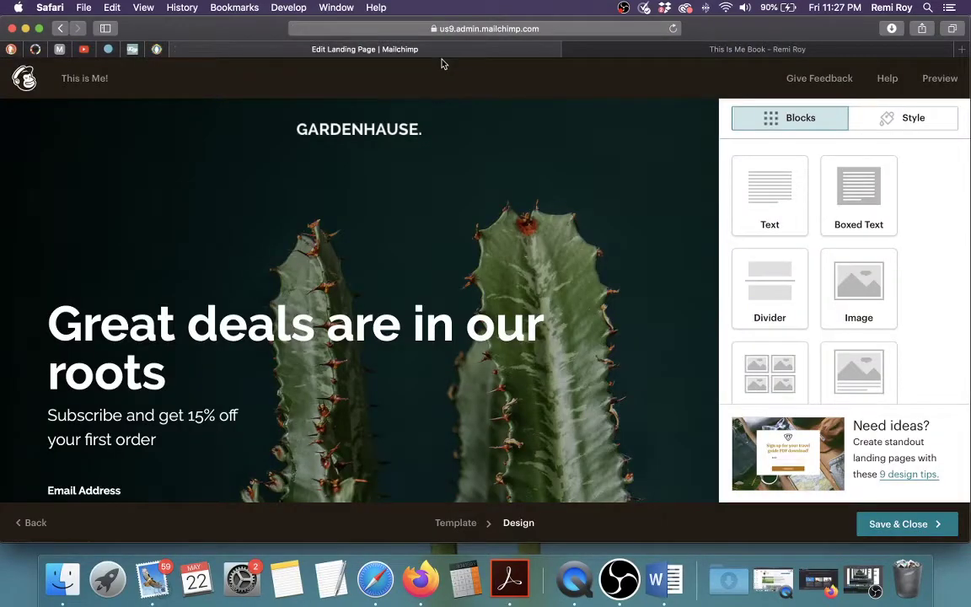
Step: Replace the GARDENHAUSE header image with the round logo.png, reduce its display size to about 40%, and save the image block
click(350, 133)
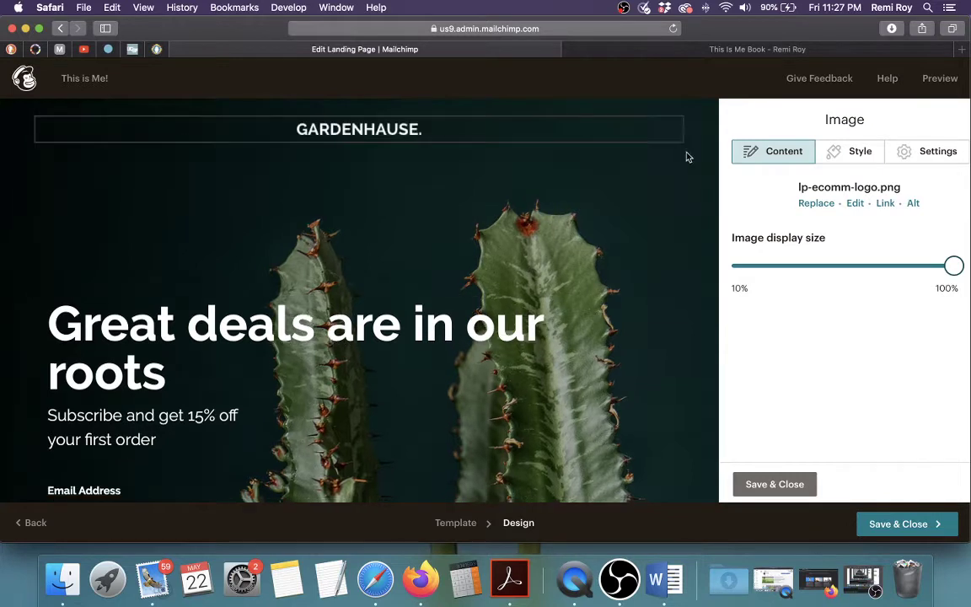
click(813, 206)
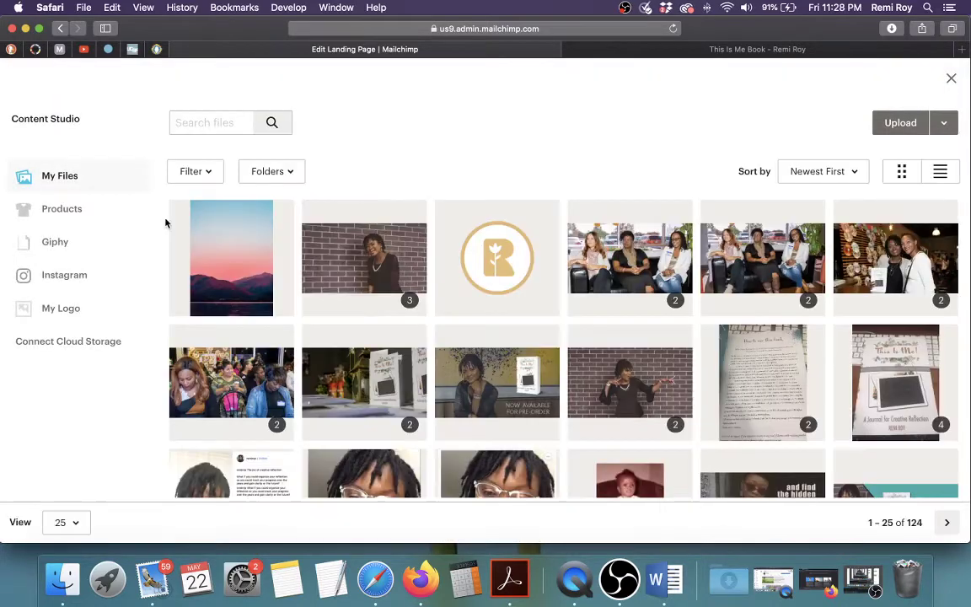
click(487, 231)
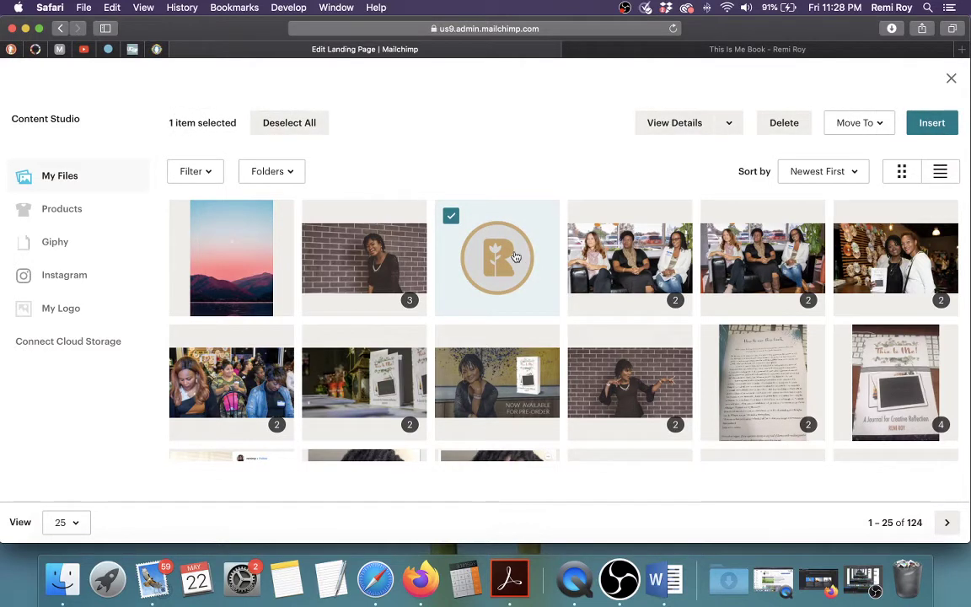
click(931, 124)
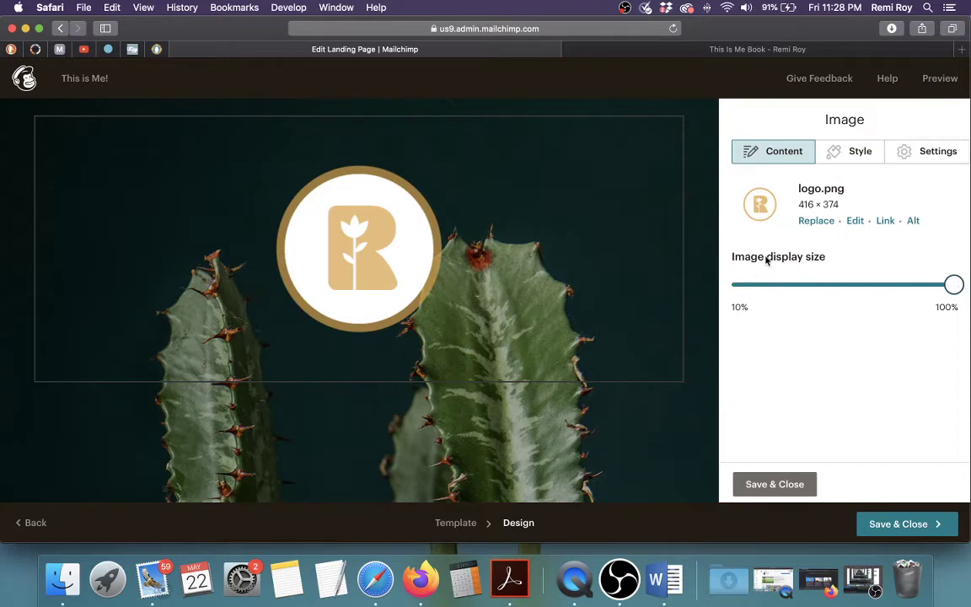
drag(958, 289, 811, 291)
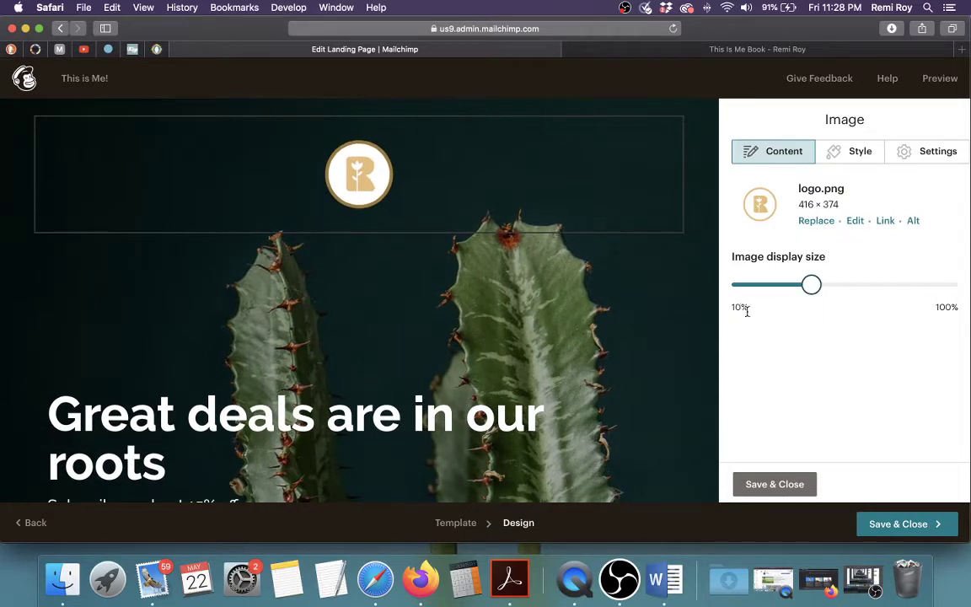
click(766, 495)
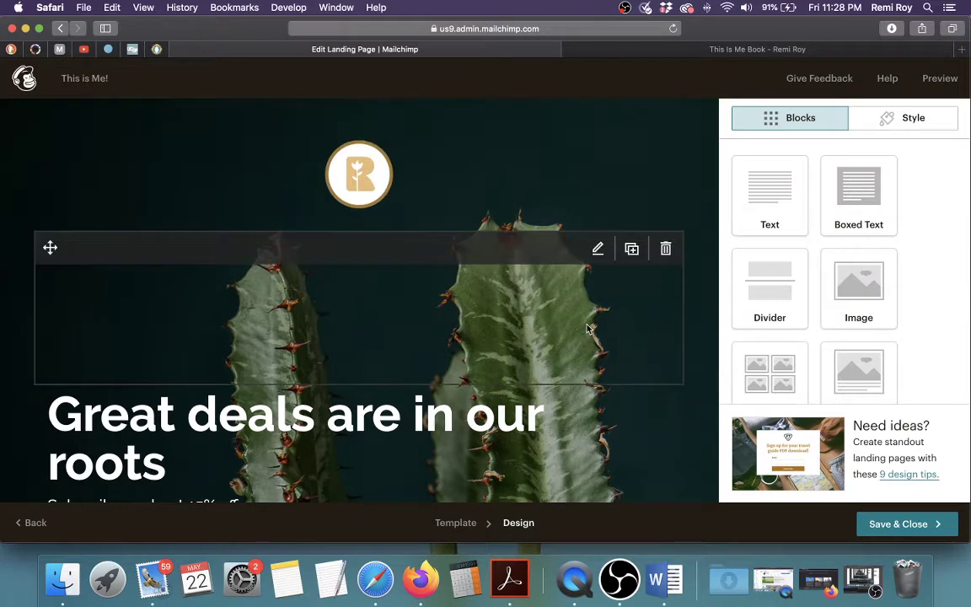
Step: Examine the hero section, from the headline and signup form to the Subscribe button and the row of company logos below
scroll(661, 320, down, 2)
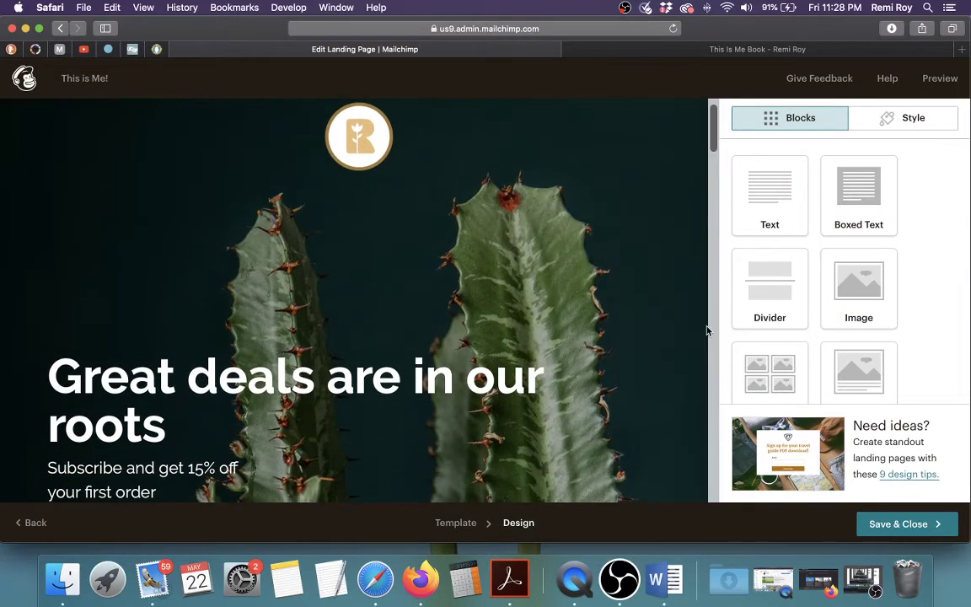
scroll(678, 333, down, 4)
scroll(691, 323, down, 7)
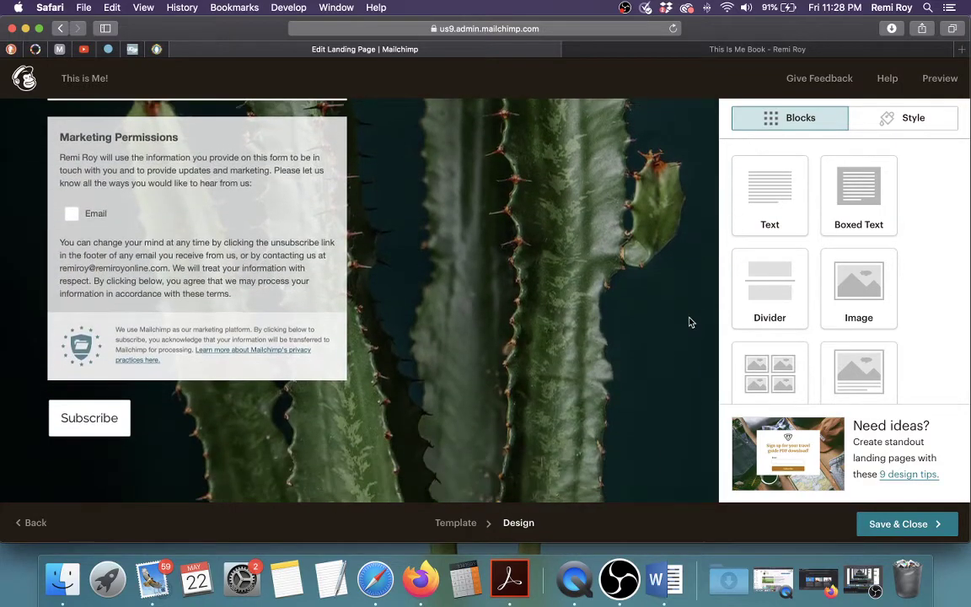
scroll(689, 322, down, 3)
scroll(690, 322, up, 5)
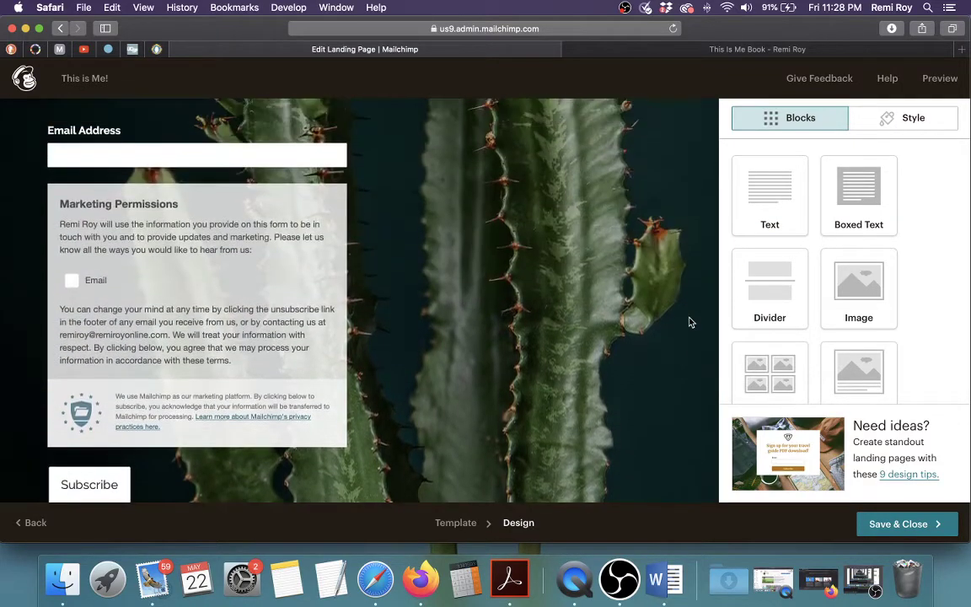
scroll(690, 322, up, 10)
scroll(690, 322, down, 6)
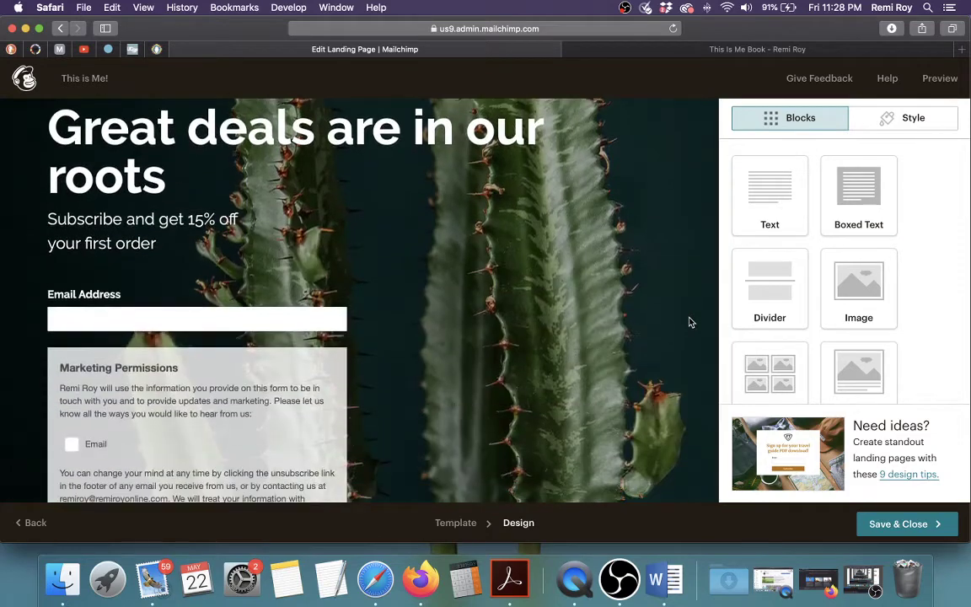
scroll(690, 322, down, 14)
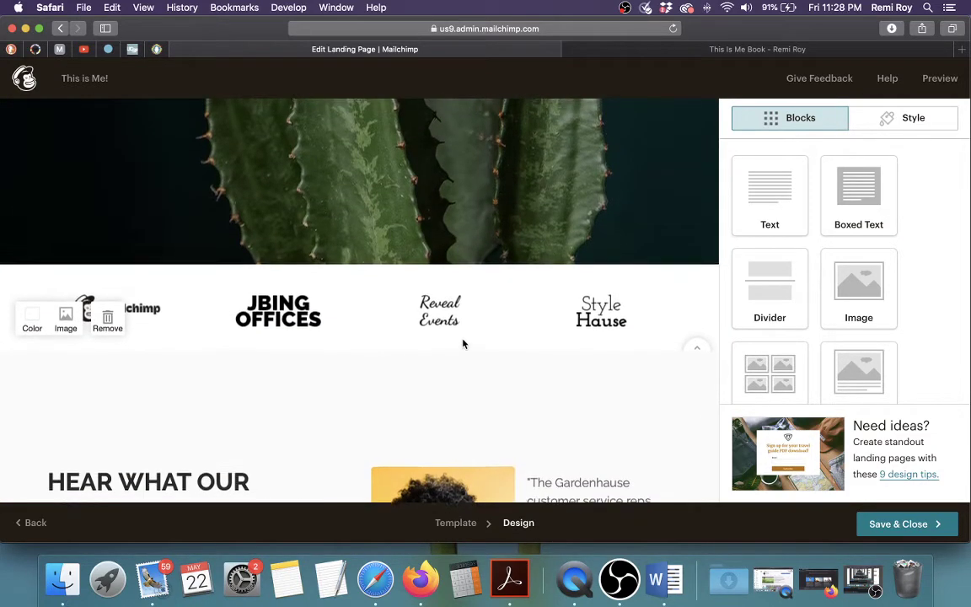
scroll(461, 342, up, 2)
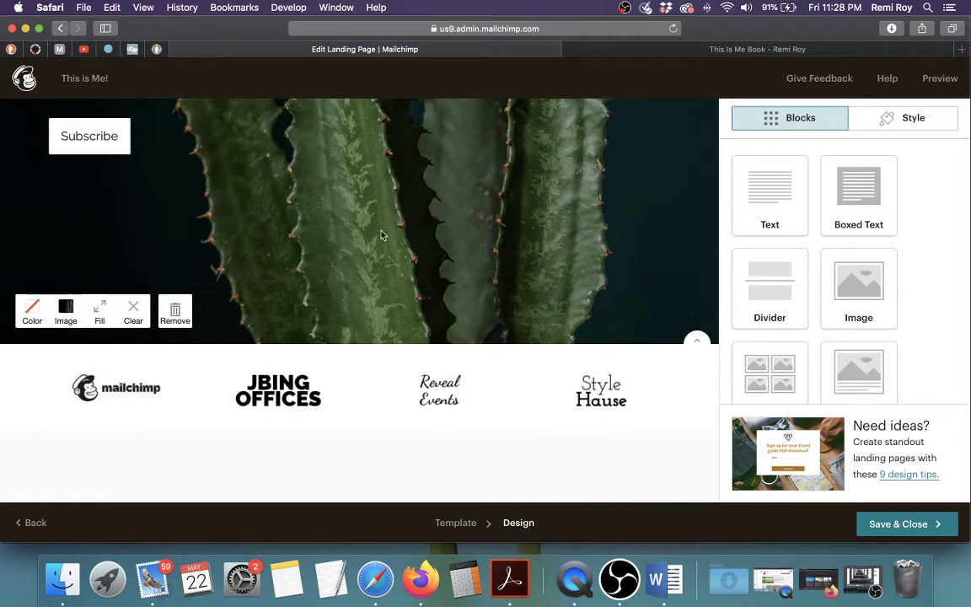
scroll(423, 295, up, 10)
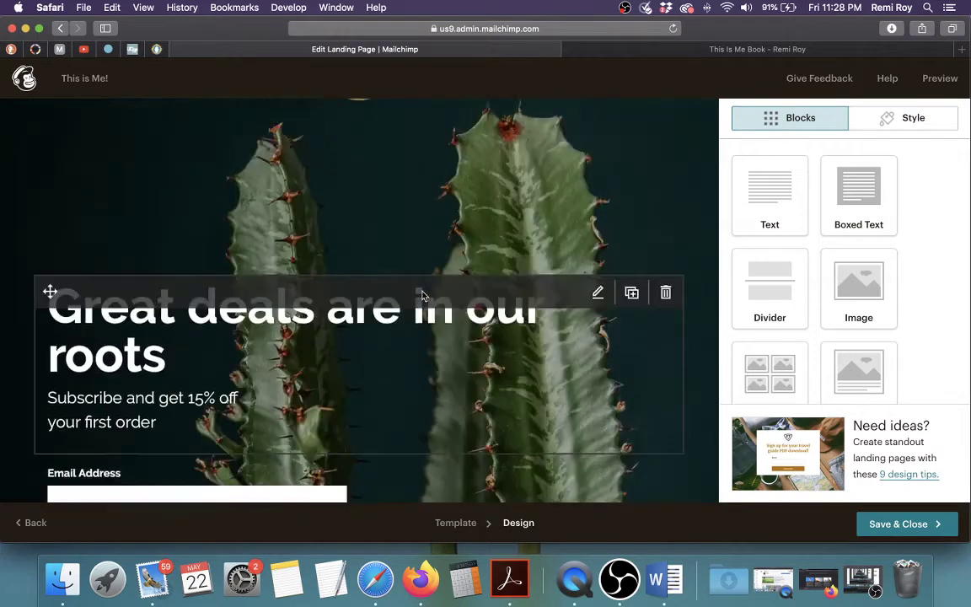
Step: Replace the hero section's cactus background with the pink and blue mountain sunset image from the content library
scroll(618, 269, down, 5)
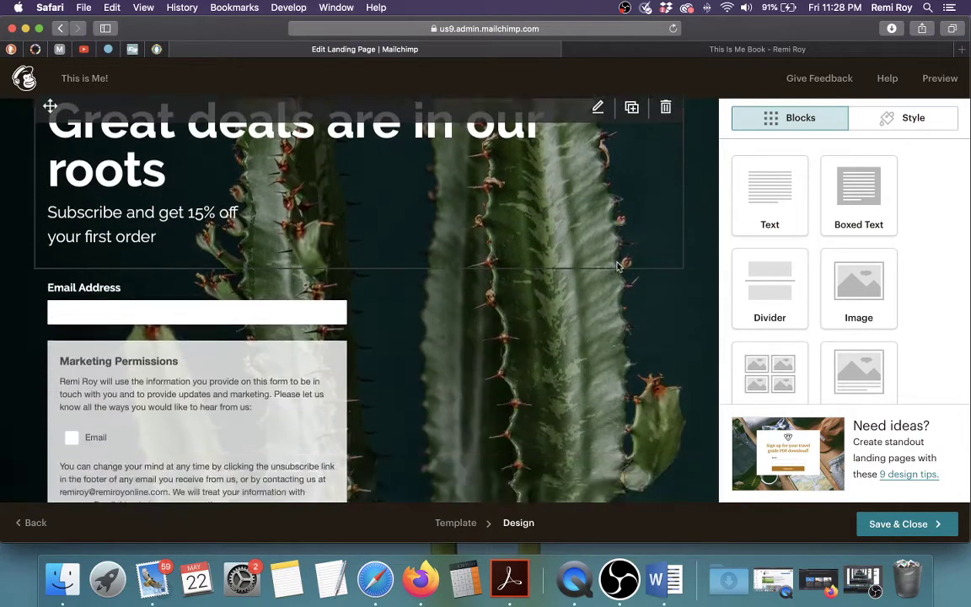
scroll(617, 266, down, 5)
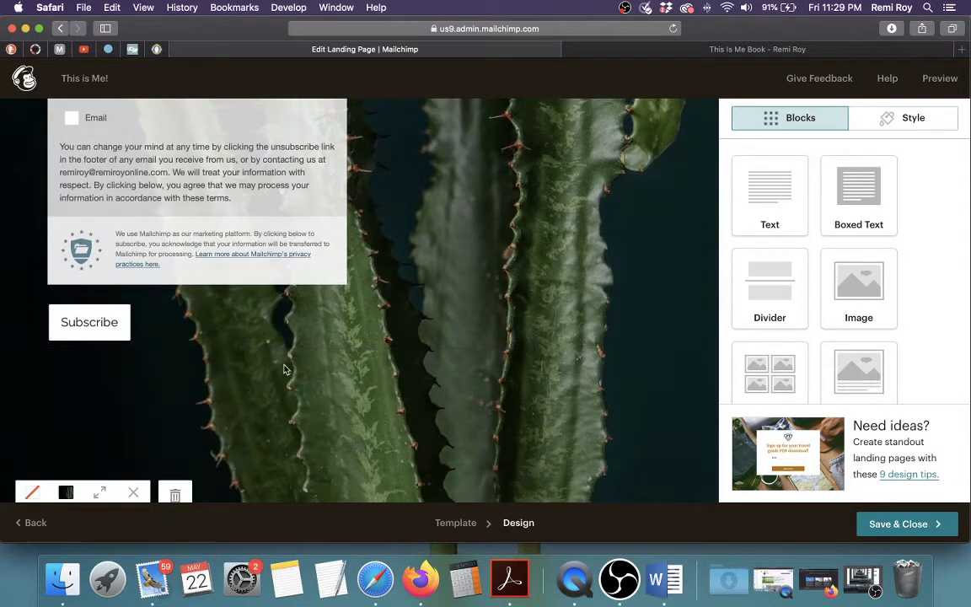
scroll(284, 369, down, 1)
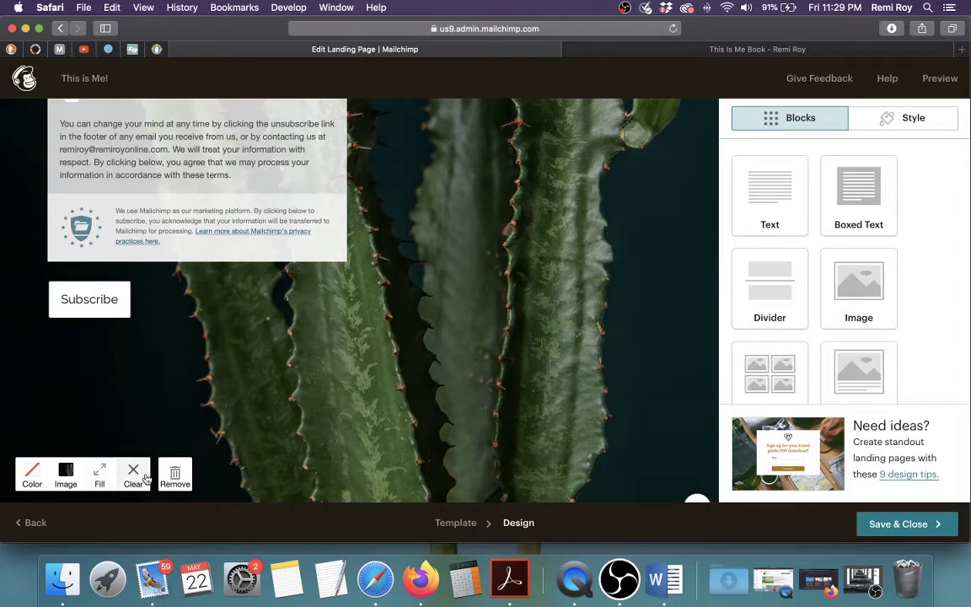
scroll(118, 475, down, 1)
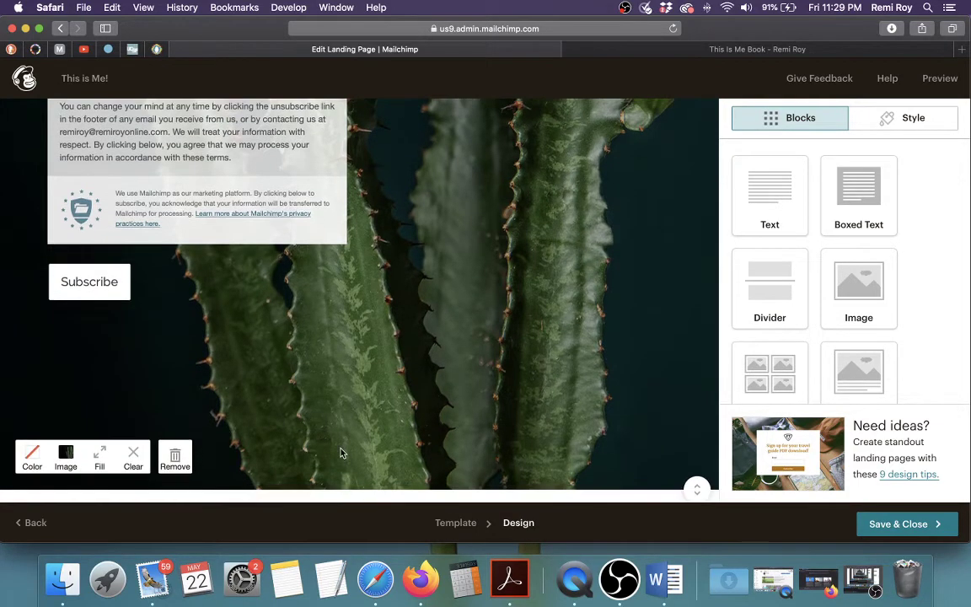
click(65, 460)
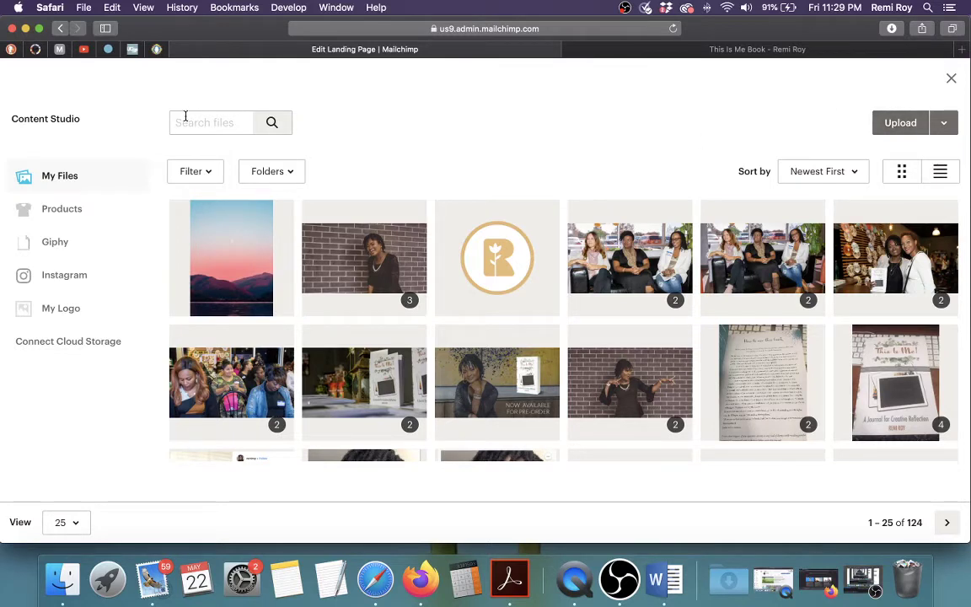
click(236, 233)
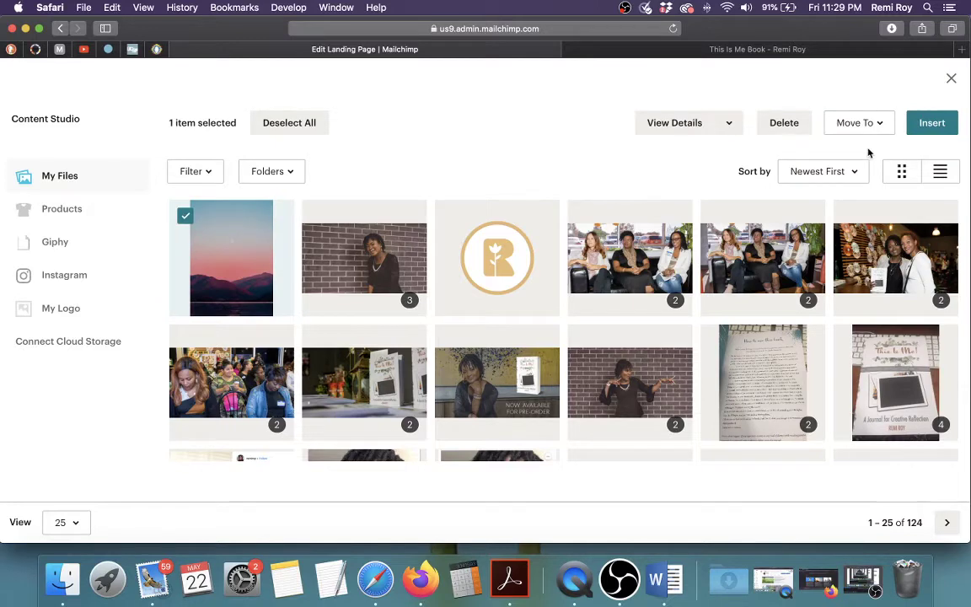
click(932, 124)
scroll(517, 205, up, 10)
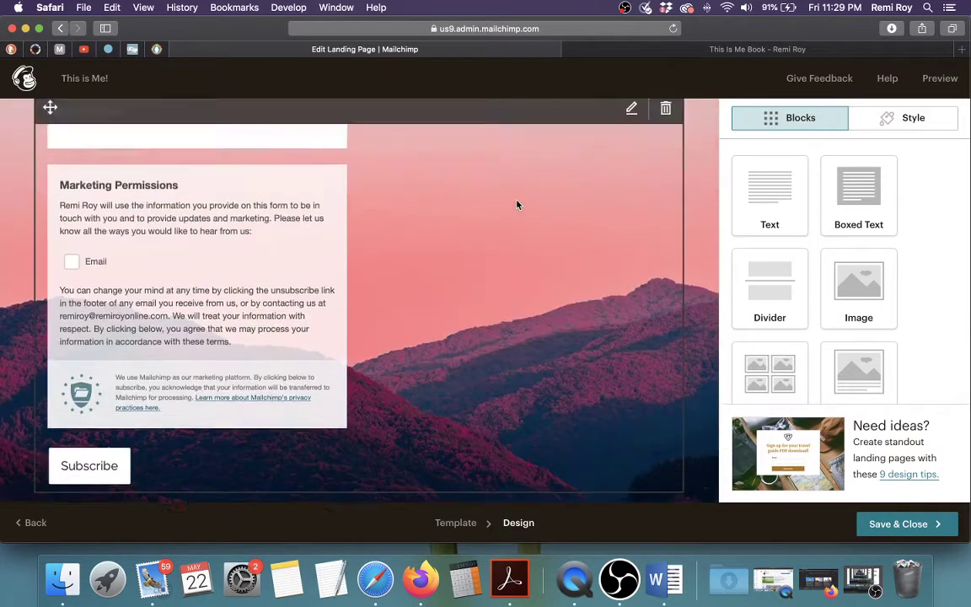
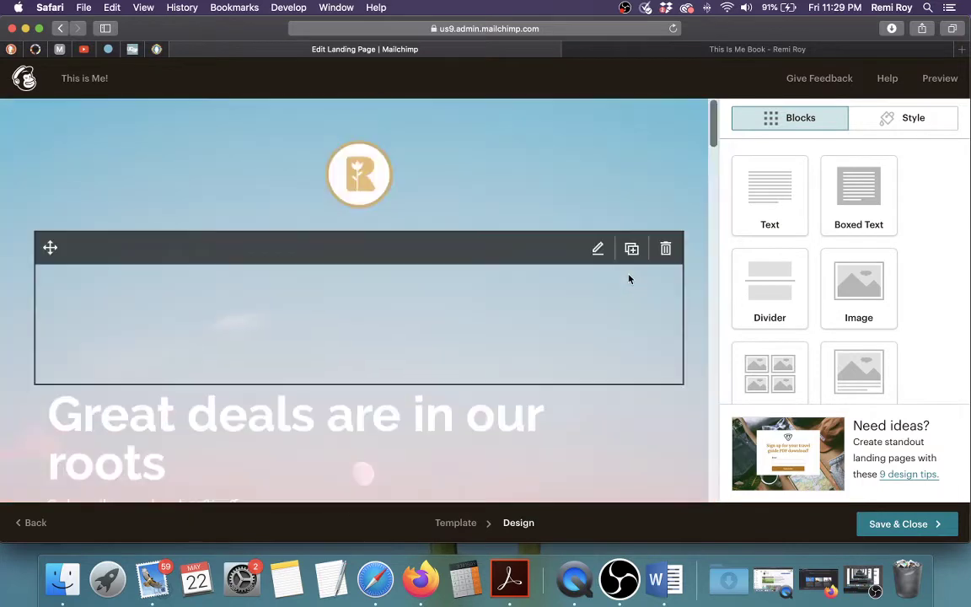
Step: Replace the hero headline "Great deals are in our roots" with "This is Me!"
scroll(628, 278, down, 3)
scroll(644, 279, down, 2)
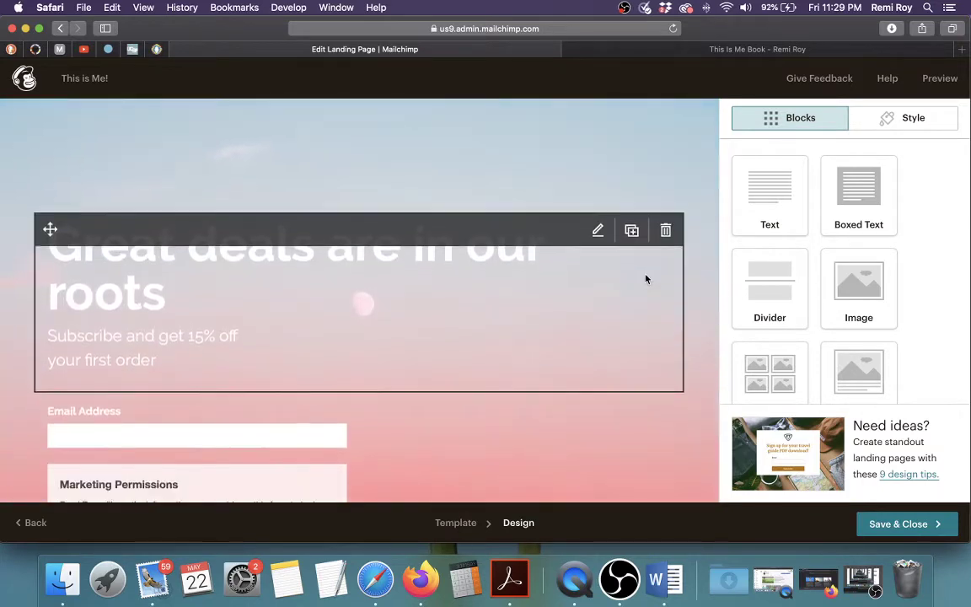
click(168, 278)
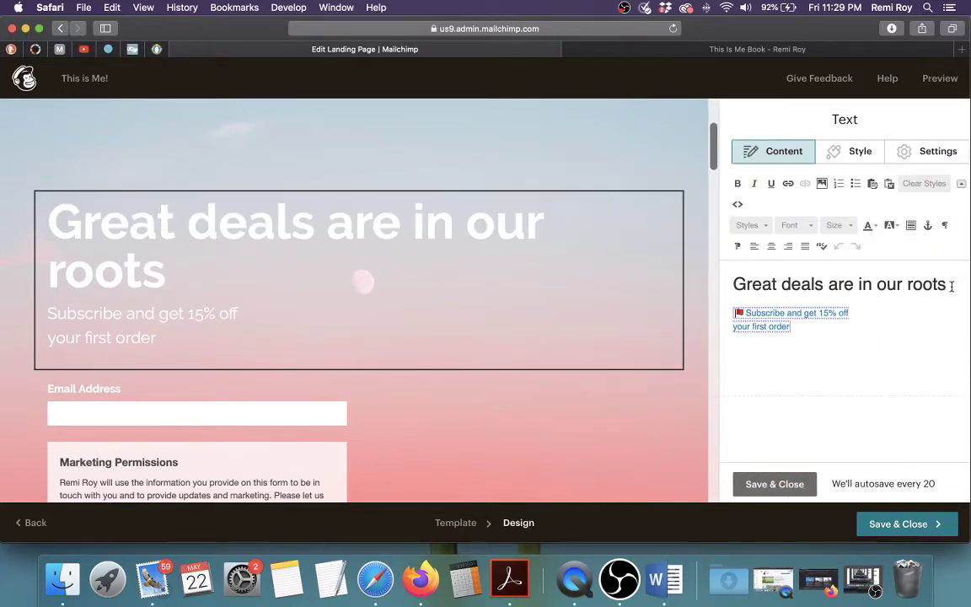
drag(952, 287, 730, 282)
key(BackSpace)
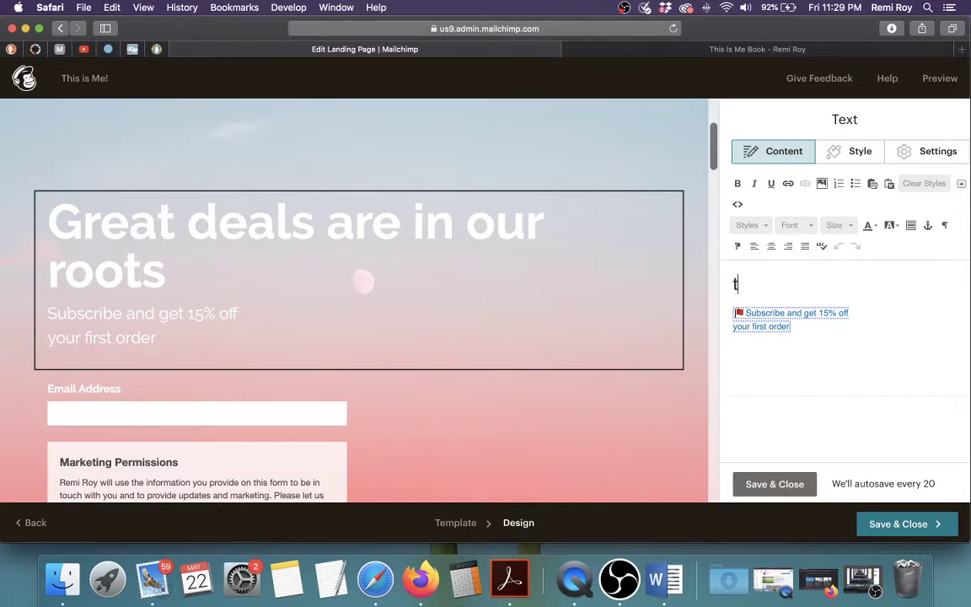
text(ths)
key(BackSpace)
key(BackSpace)
key(BackSpace)
text(Th)
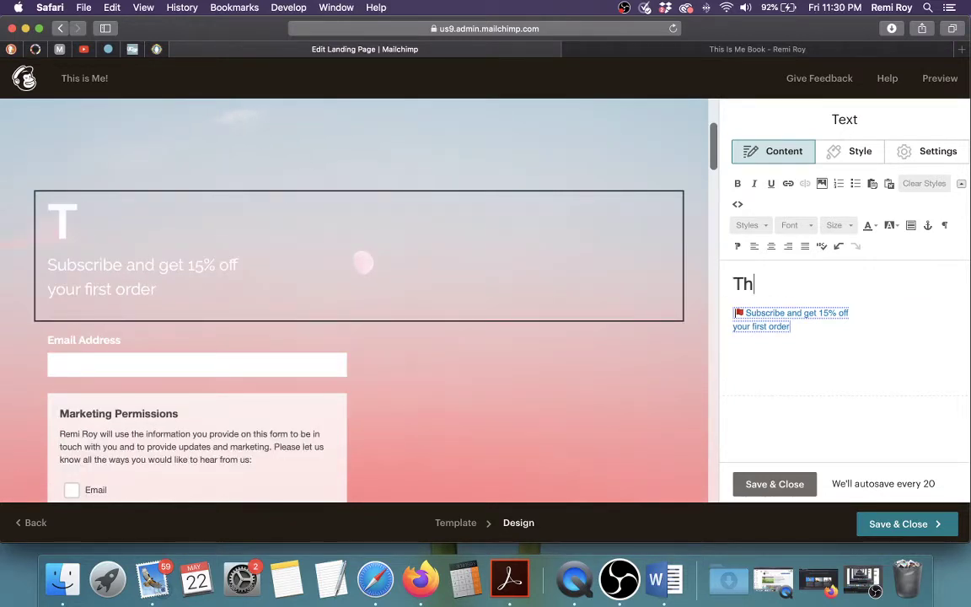
text(is is Me!)
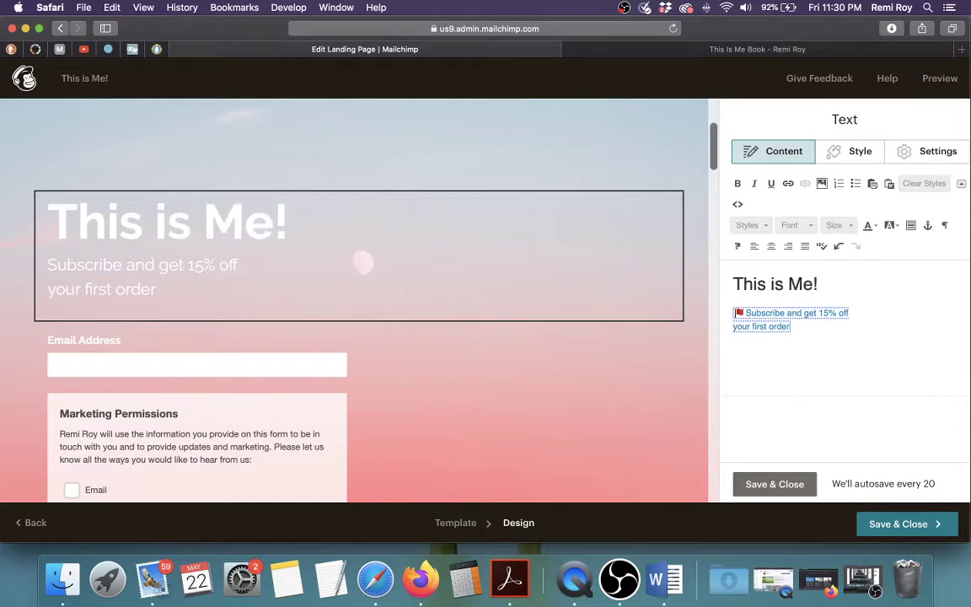
Step: Add the subtitle line "A Journal for Creative Reflection" directly below the hero headline
key(Return)
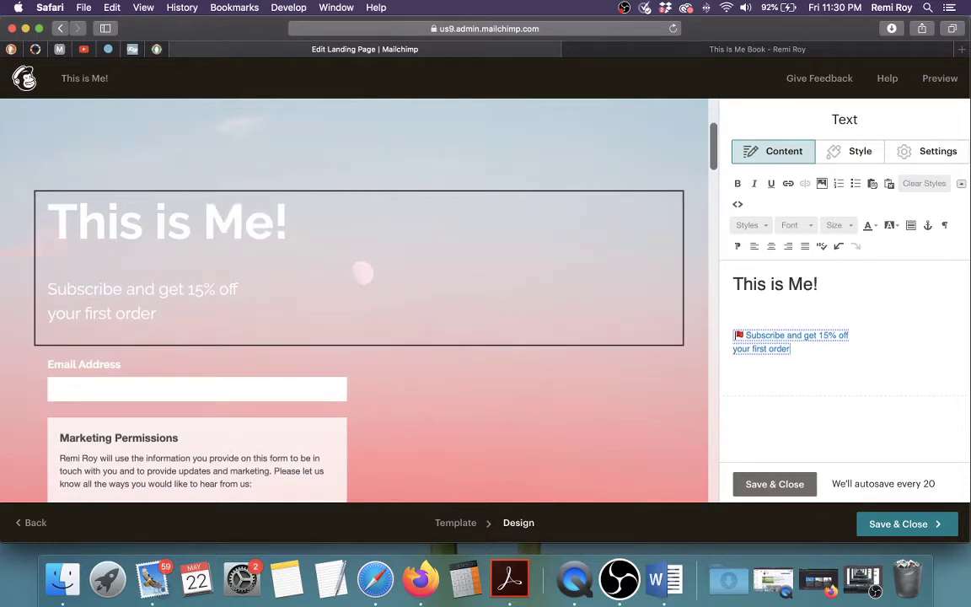
text(A Journal for cREAT)
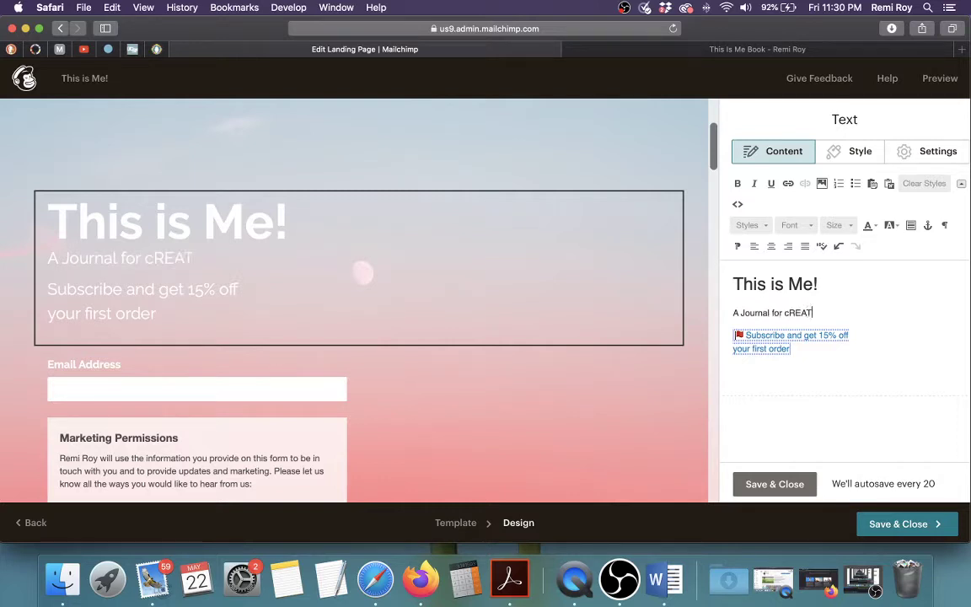
key(BackSpace)
key(BackSpace)
key(BackSpace)
key(BackSpace)
key(BackSpace)
text(Cr)
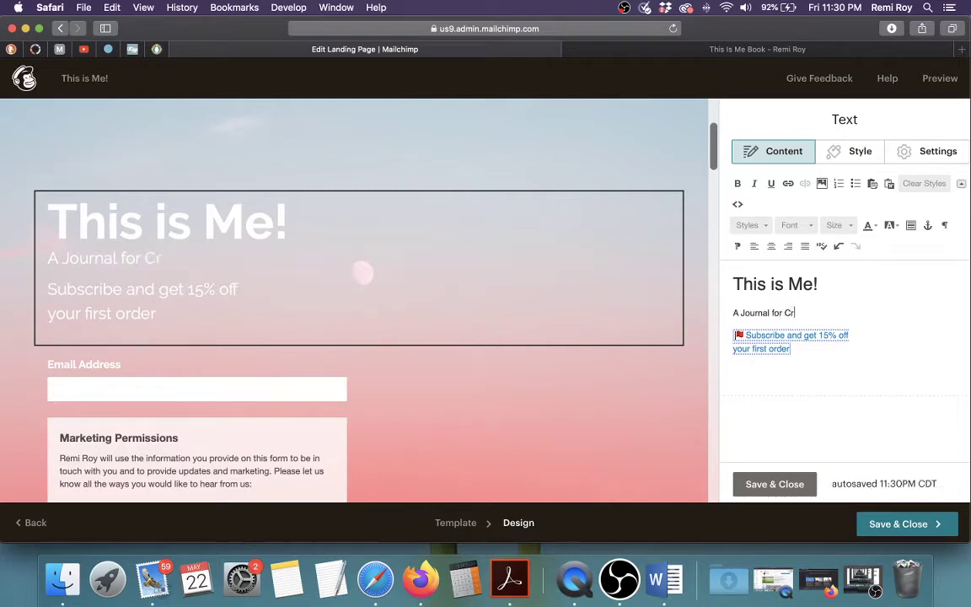
text(eative Refle)
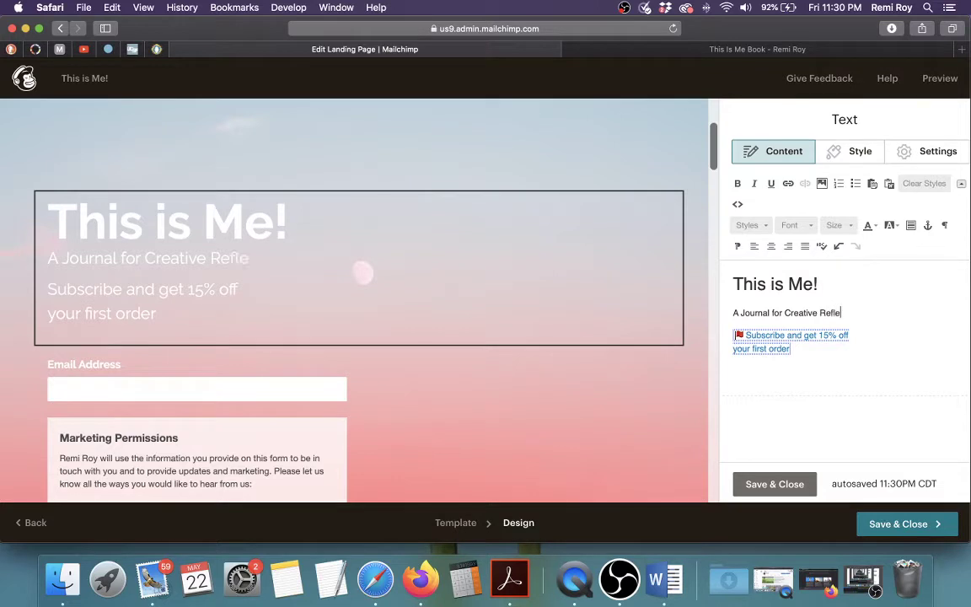
text(ction)
Step: Make the subtitle "A Journal for Creative Reflection" bold and set its font size to 48
drag(860, 313, 733, 313)
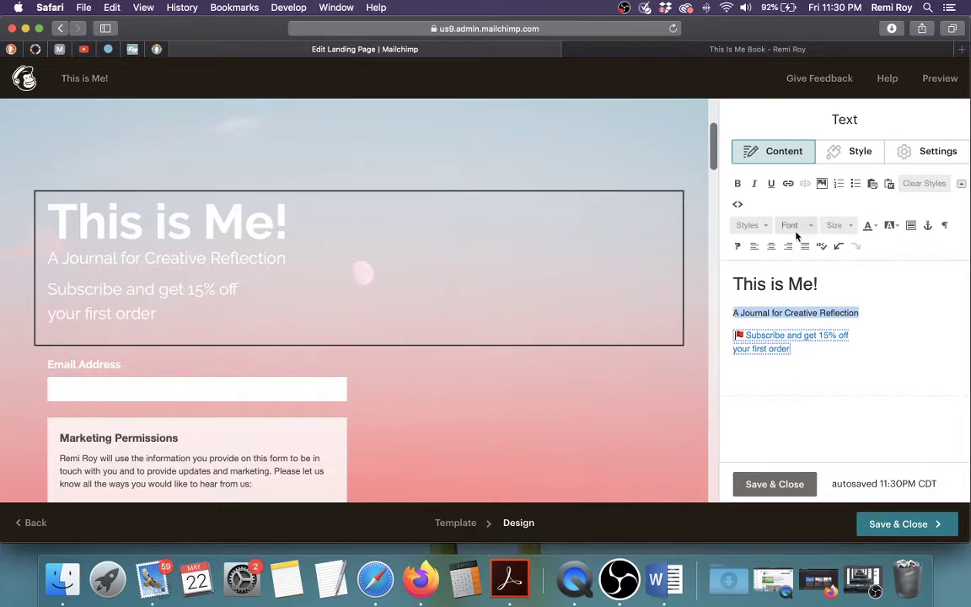
click(738, 188)
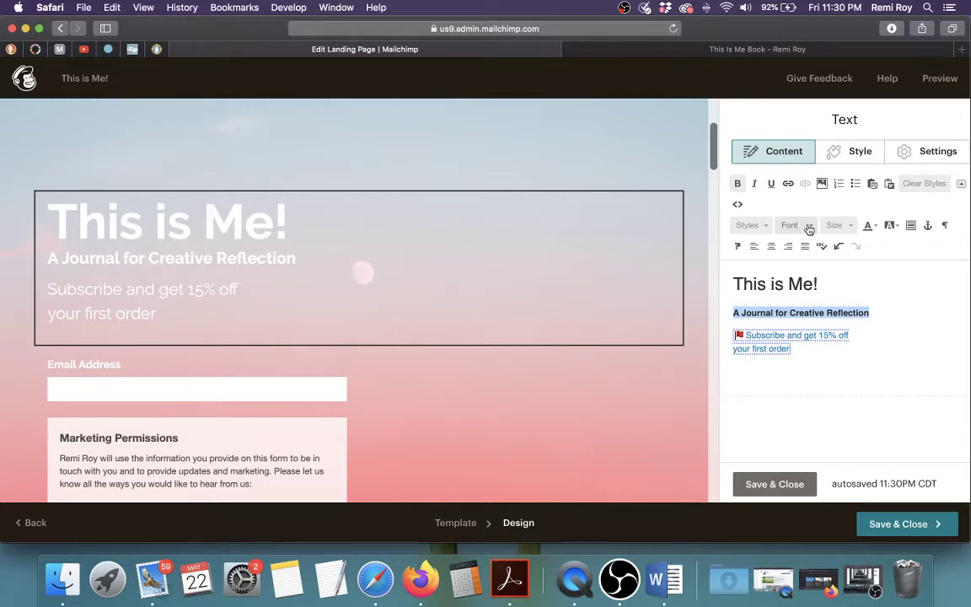
click(810, 227)
click(846, 226)
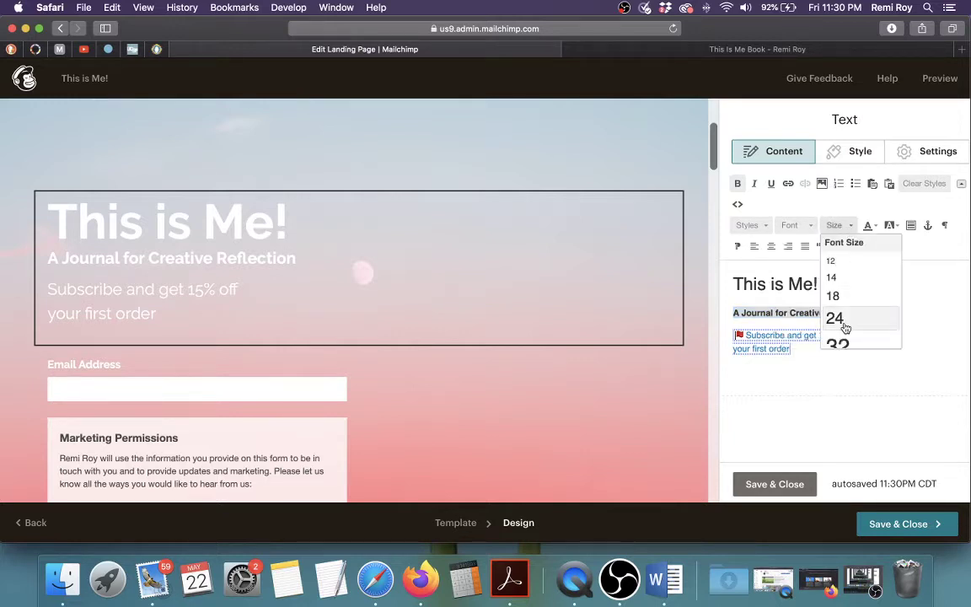
scroll(848, 329, down, 4)
click(851, 279)
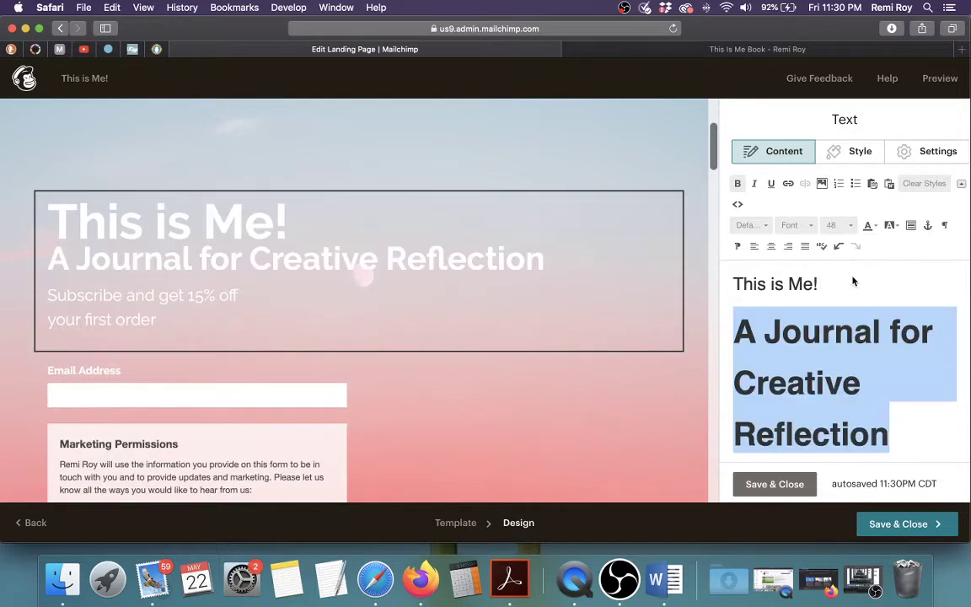
Step: Reduce the font size of the subtitle "A Journal for Creative Reflection" to 46
click(831, 226)
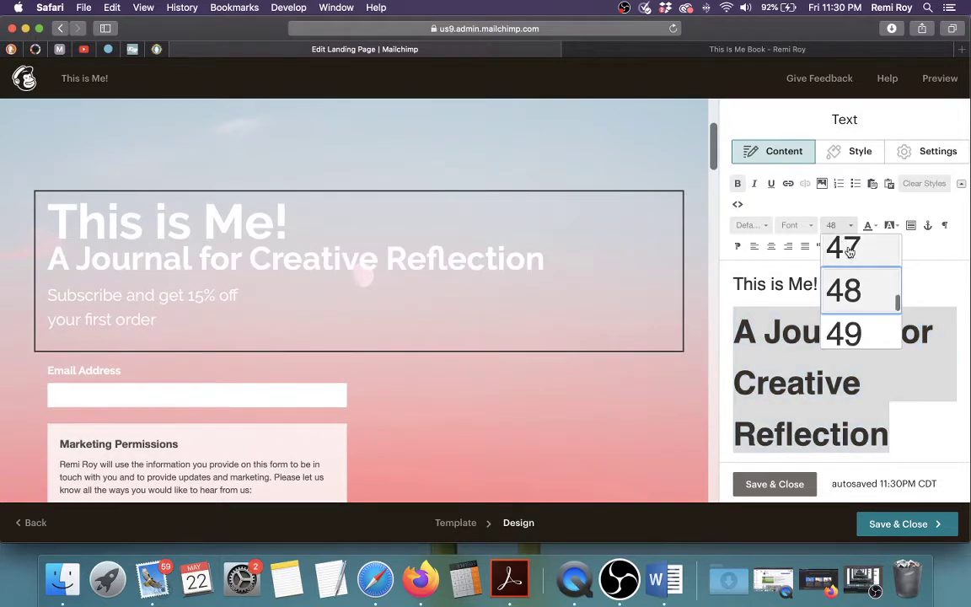
scroll(855, 269, up, 4)
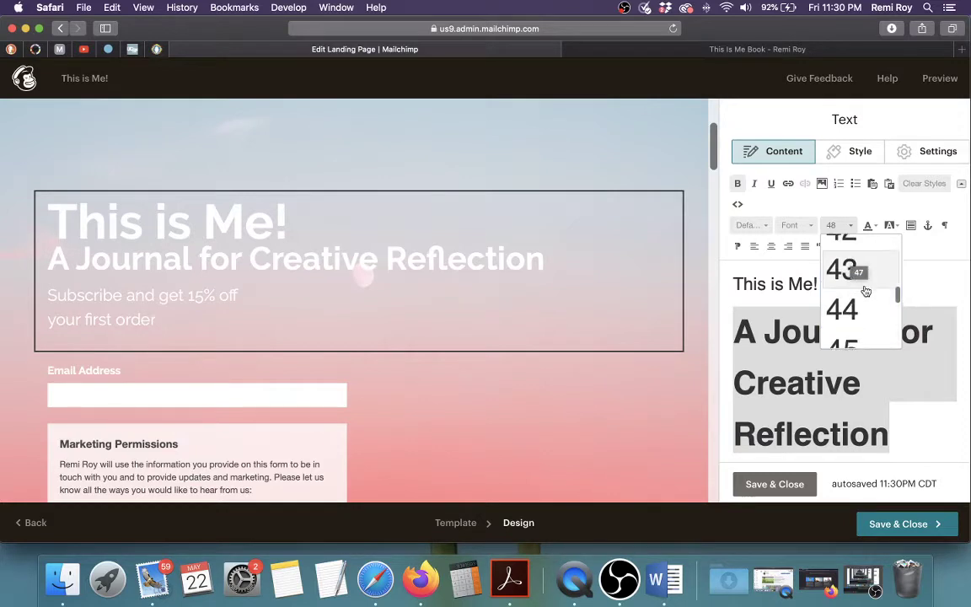
scroll(860, 278, down, 2)
click(848, 285)
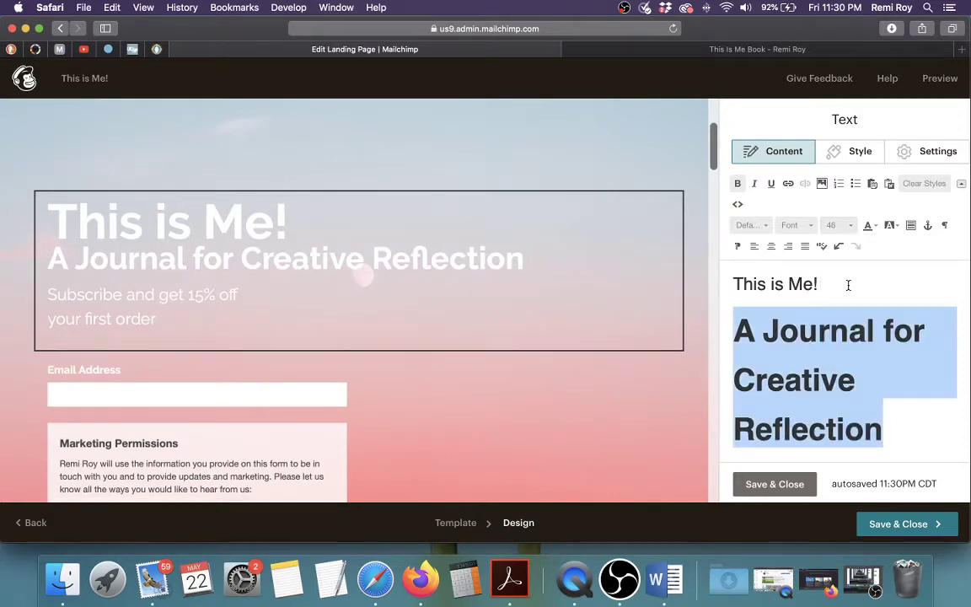
Step: Set the font size of the subtitle "A Journal for Creative Reflection" to 42
click(835, 225)
scroll(852, 272, up, 2)
scroll(852, 272, up, 1)
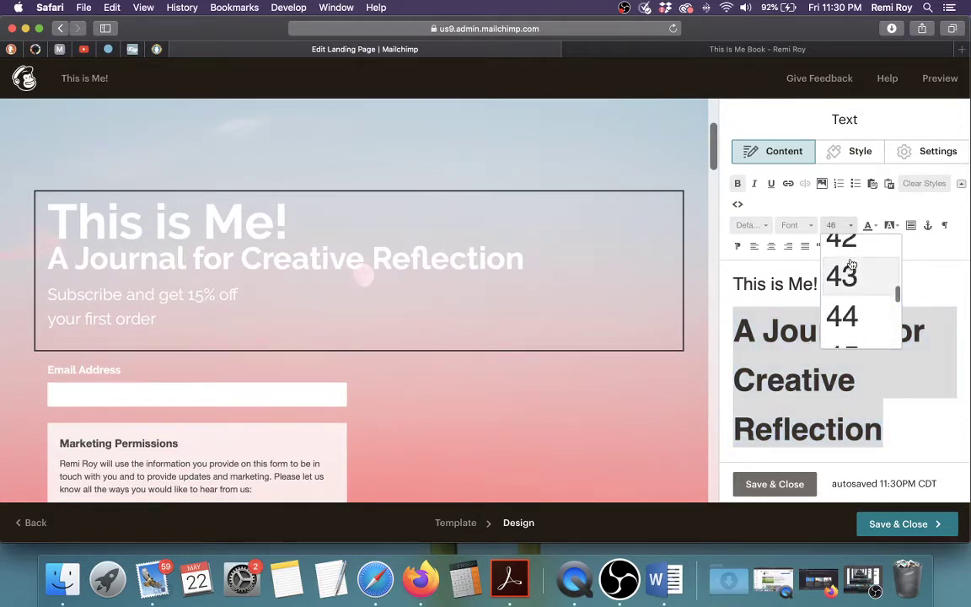
click(852, 246)
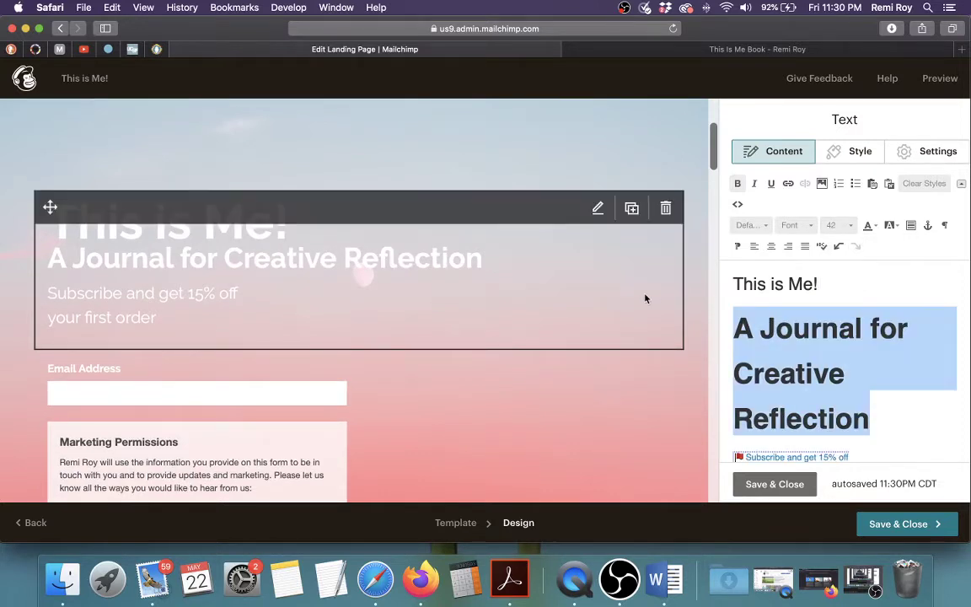
click(850, 230)
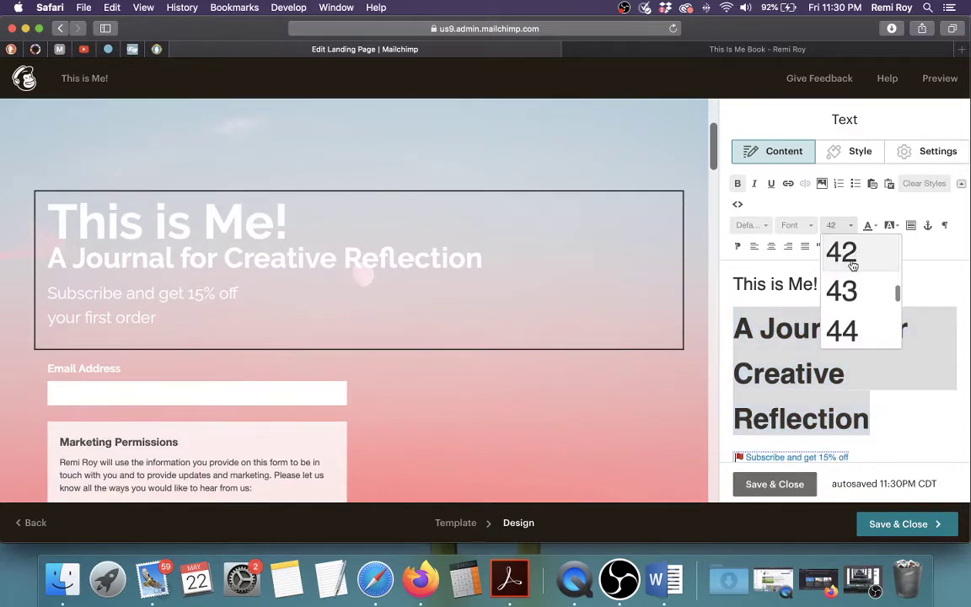
scroll(851, 261, up, 4)
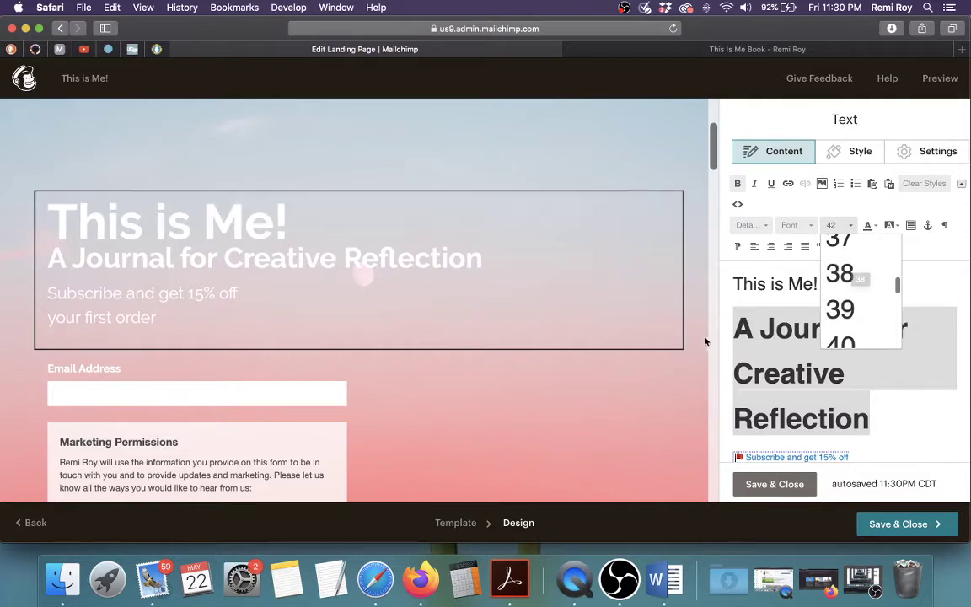
click(807, 320)
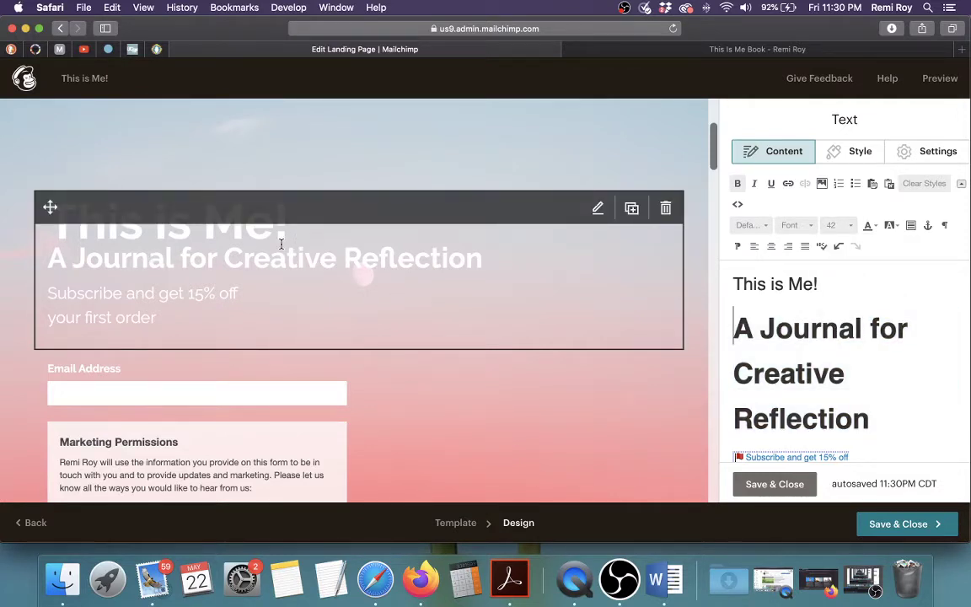
Step: Insert a blank line between the "This is Me!" headline and the subtitle
click(819, 284)
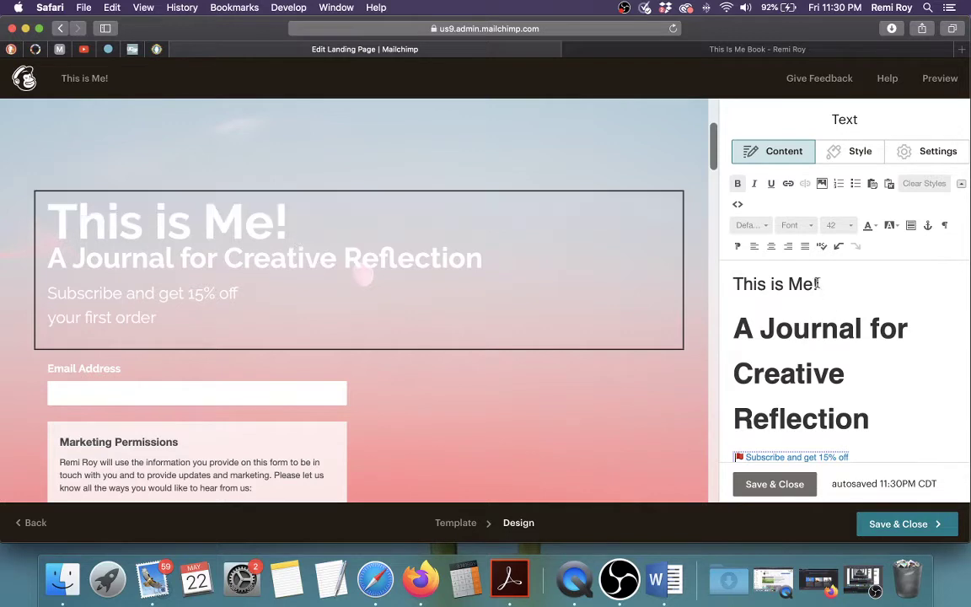
key(Return)
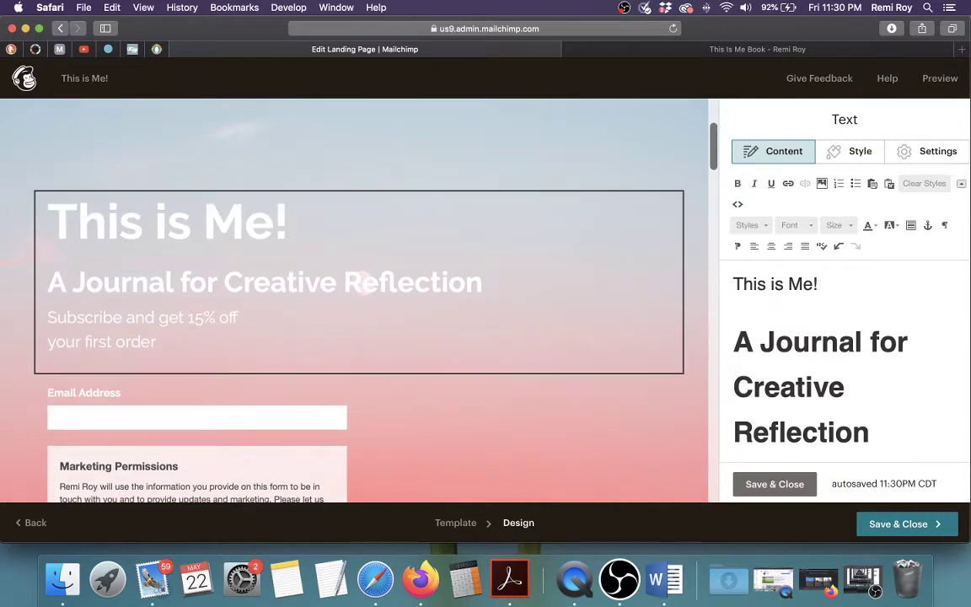
click(414, 125)
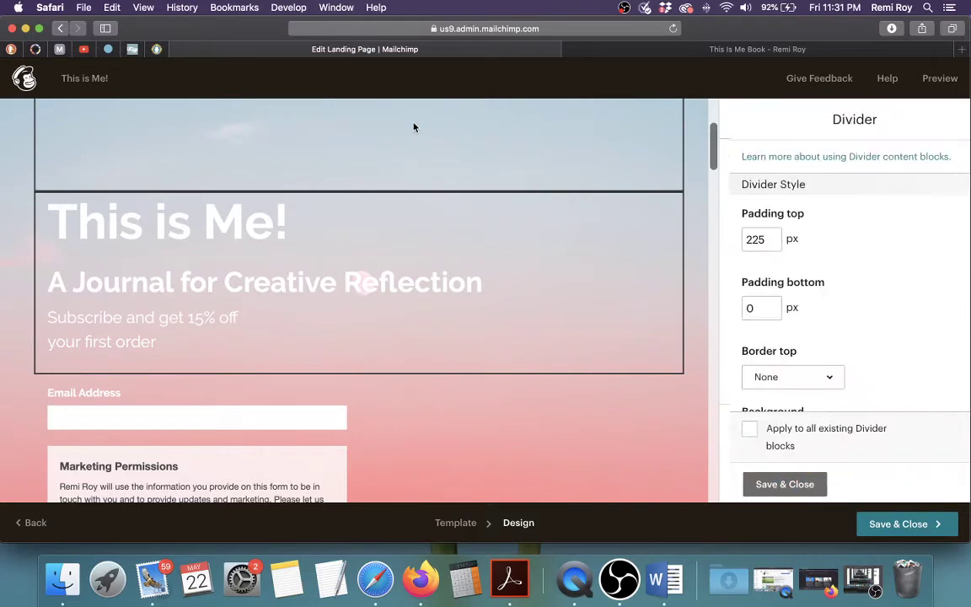
Step: Replace the hero line "Subscribe and get 15% off" with "Connect with me and get the first chapter free!"
click(136, 321)
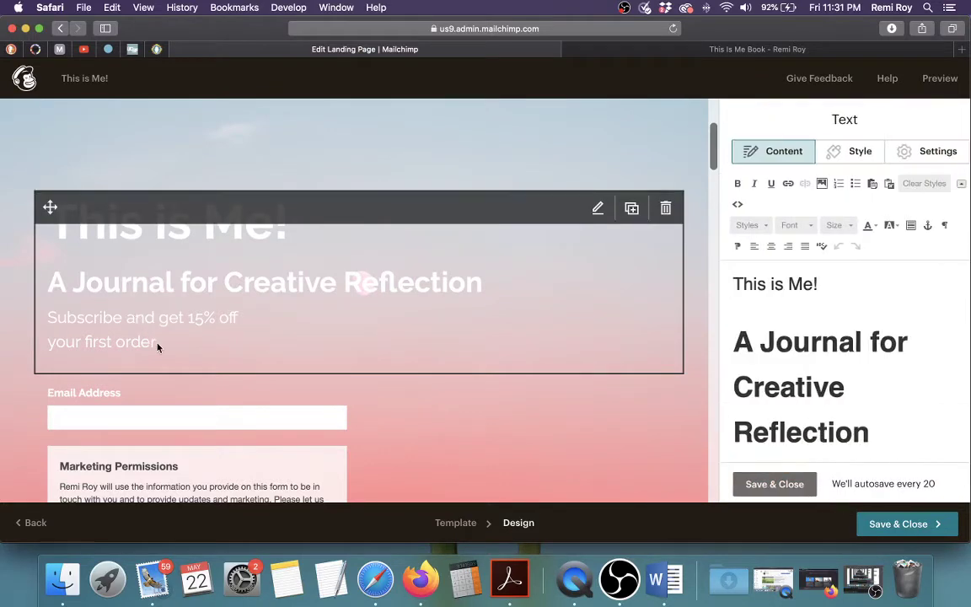
scroll(929, 339, down, 2)
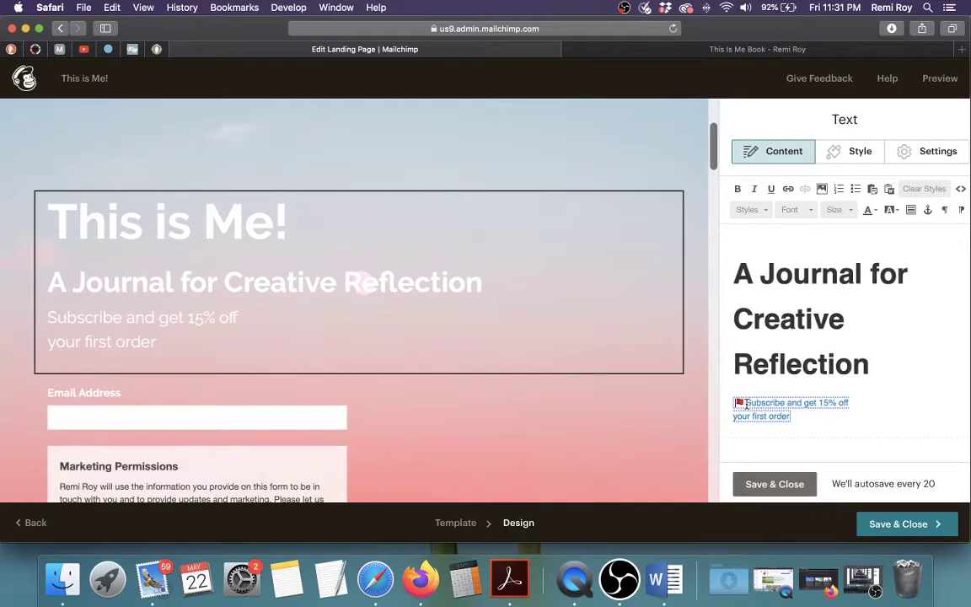
drag(746, 402, 847, 403)
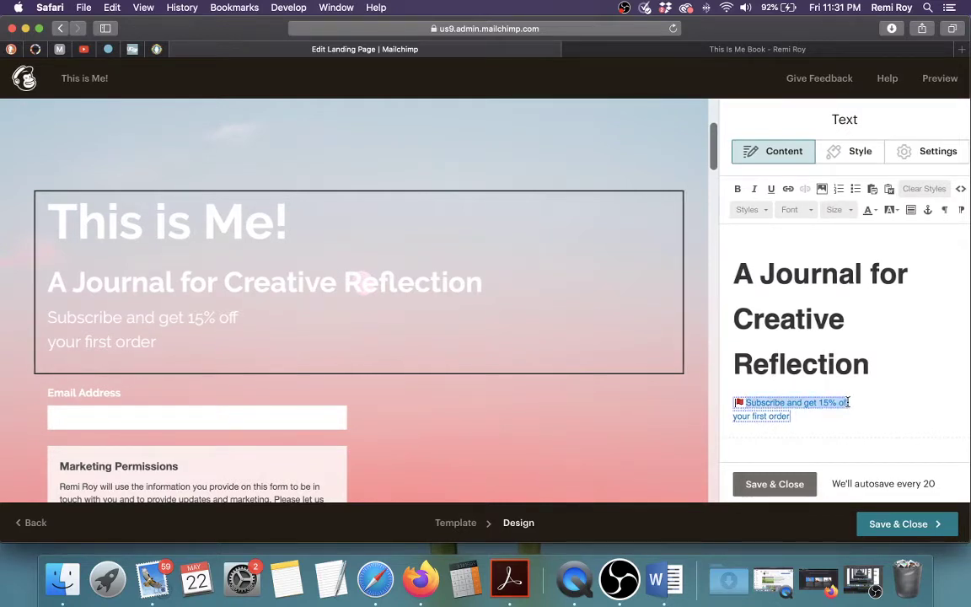
text(Connect with me)
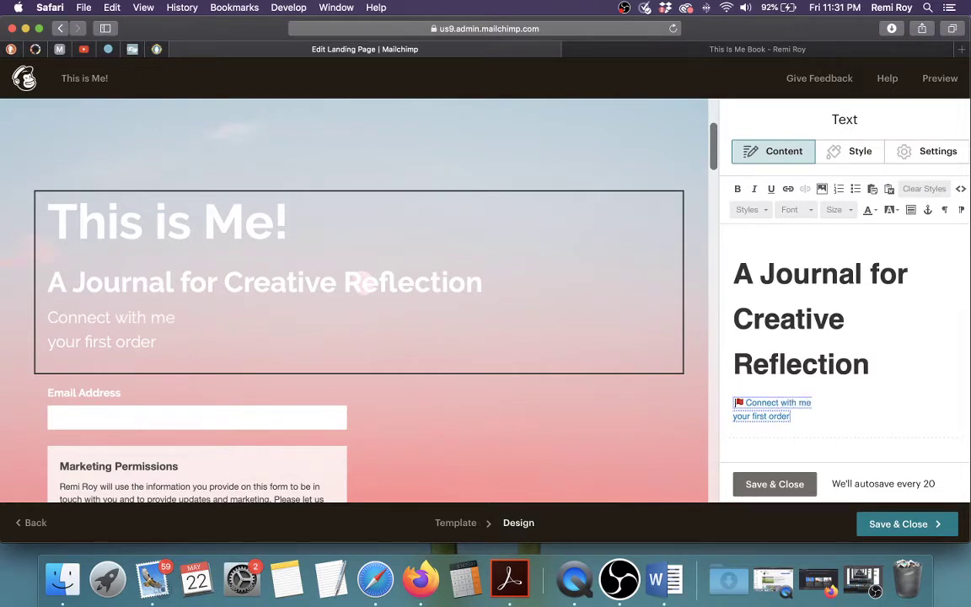
text( and get a)
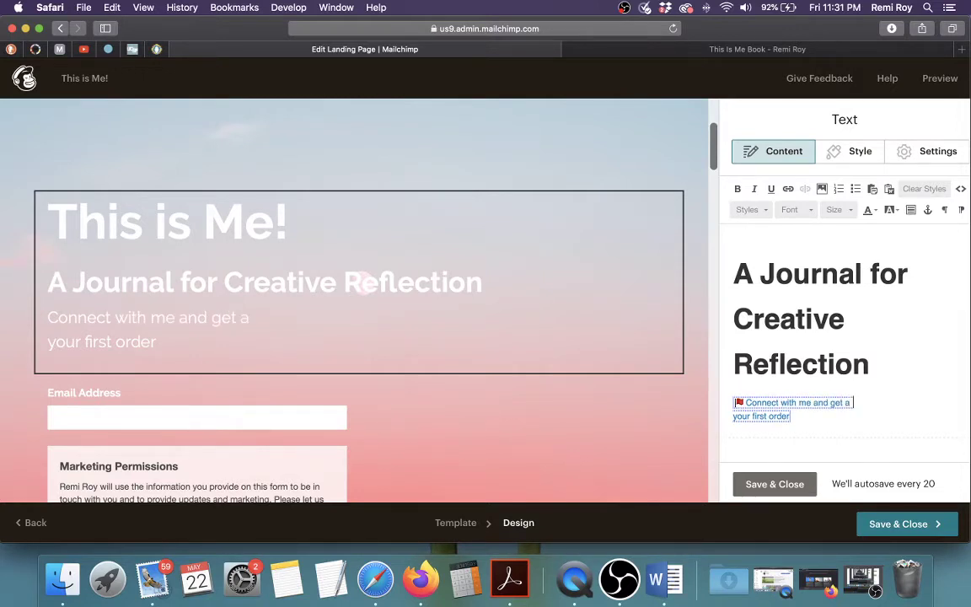
key(BackSpace)
key(BackSpace)
key(BackSpace)
text(get the fi)
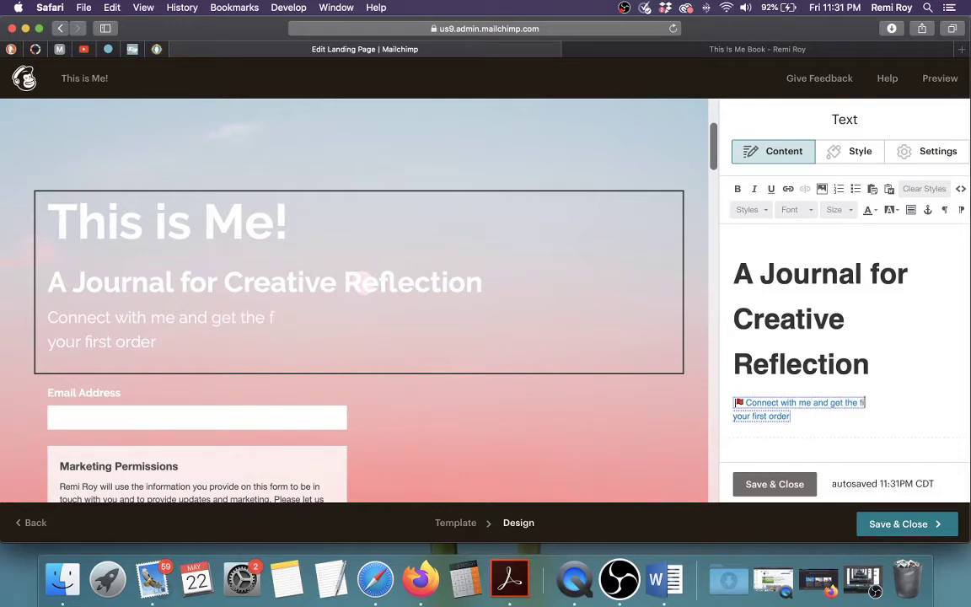
text(rst chapt)
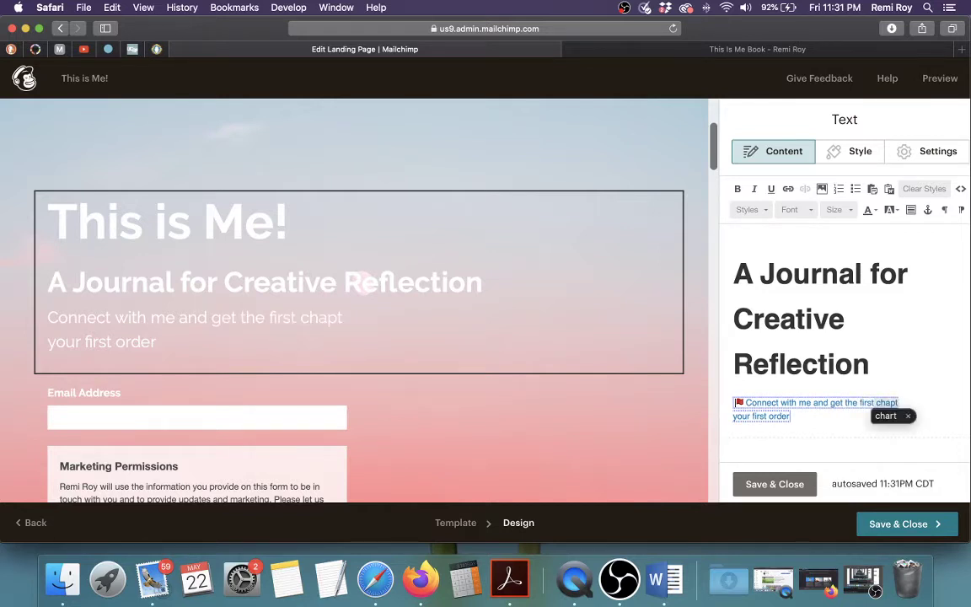
text(er free!)
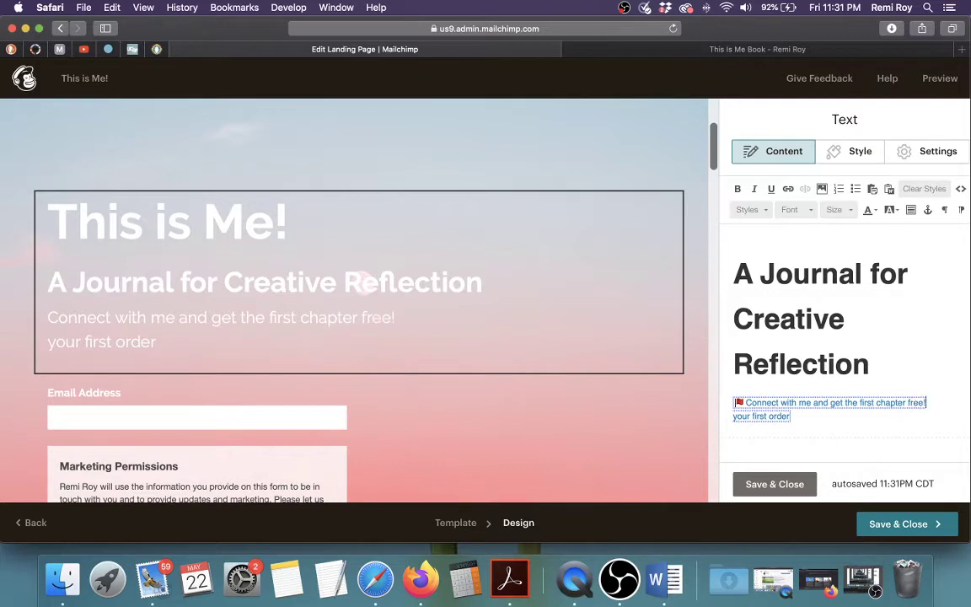
Step: Delete the leftover "your first order" line from the hero text, then save and close the text block
drag(737, 416, 790, 416)
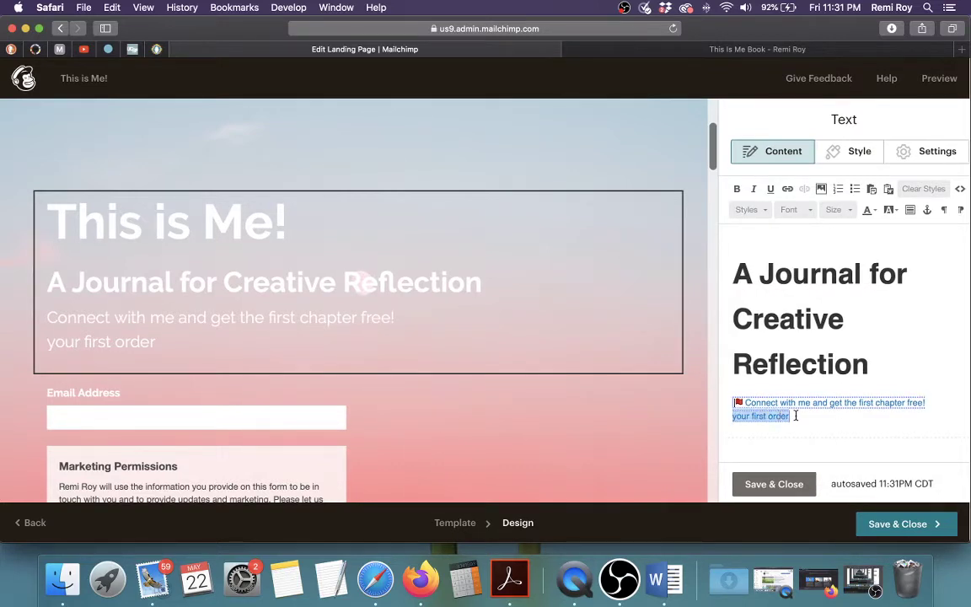
key(BackSpace)
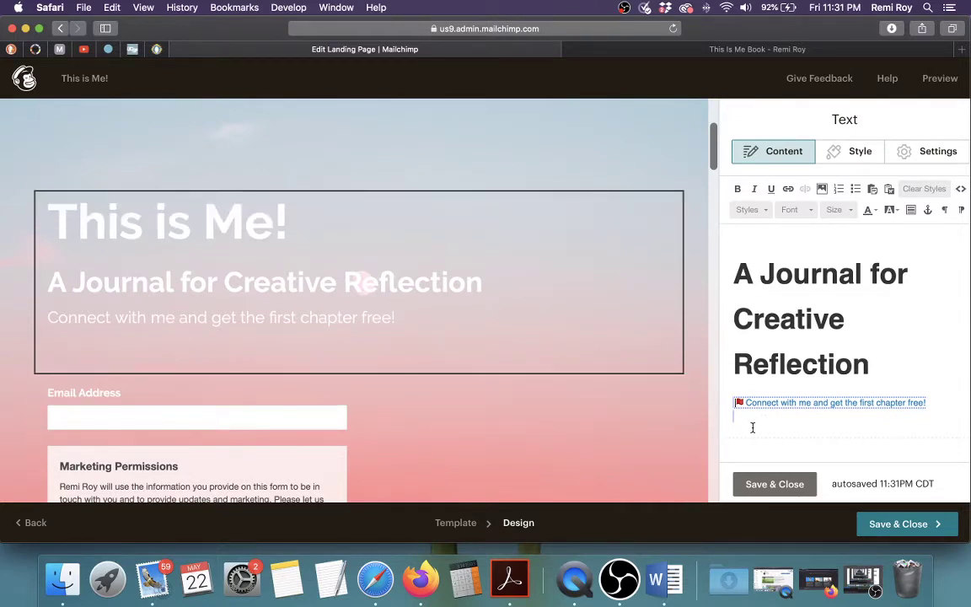
key(BackSpace)
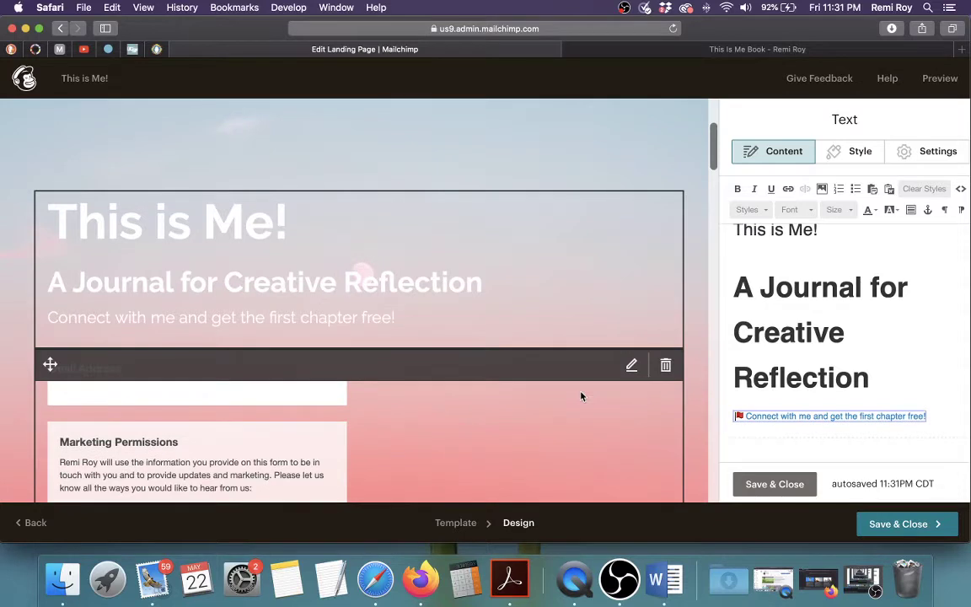
scroll(581, 396, down, 2)
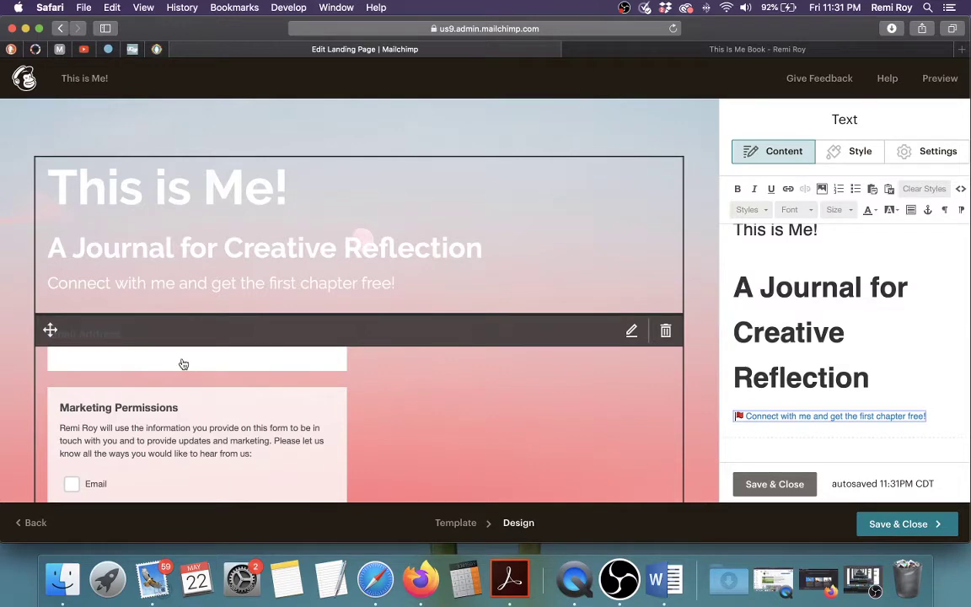
scroll(485, 397, down, 5)
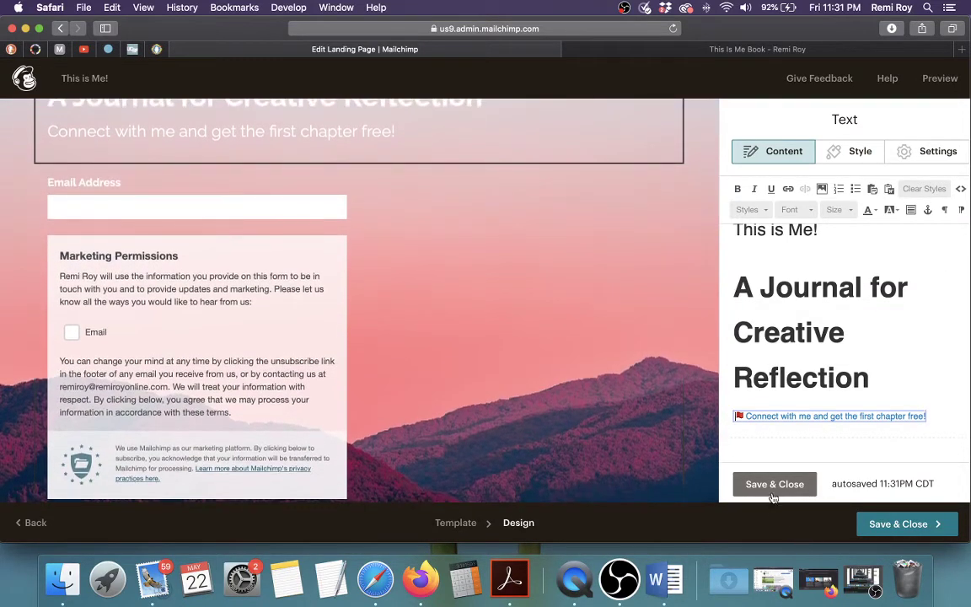
click(773, 493)
Step: Preview the landing page in desktop view, check the hero text and signup form, and close the preview
click(939, 78)
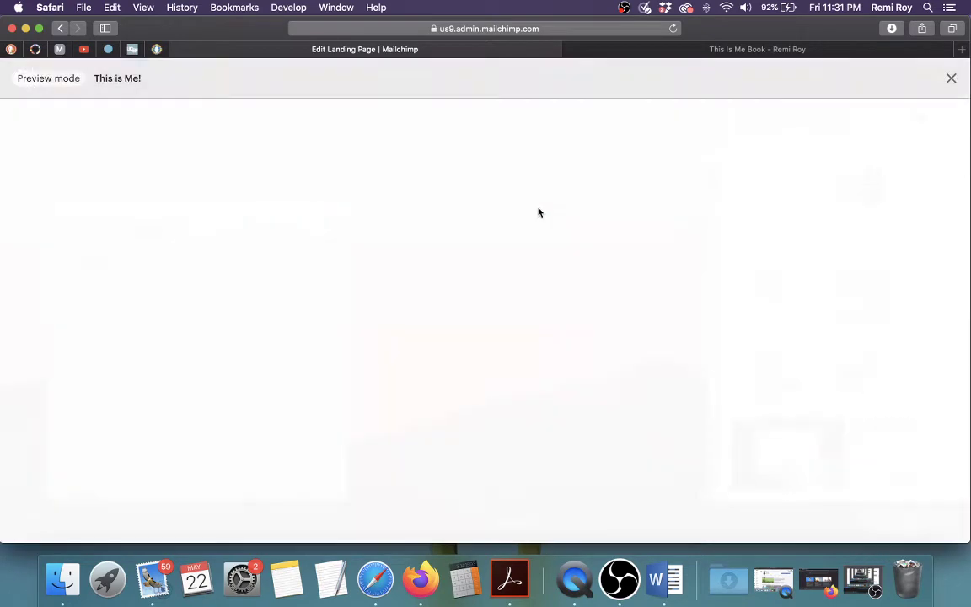
scroll(599, 227, down, 5)
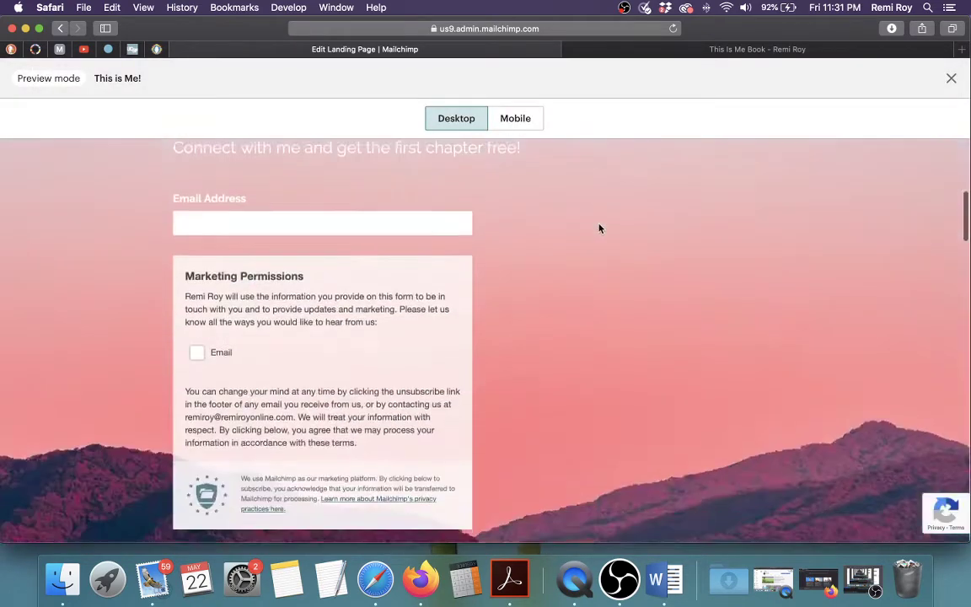
scroll(599, 228, up, 5)
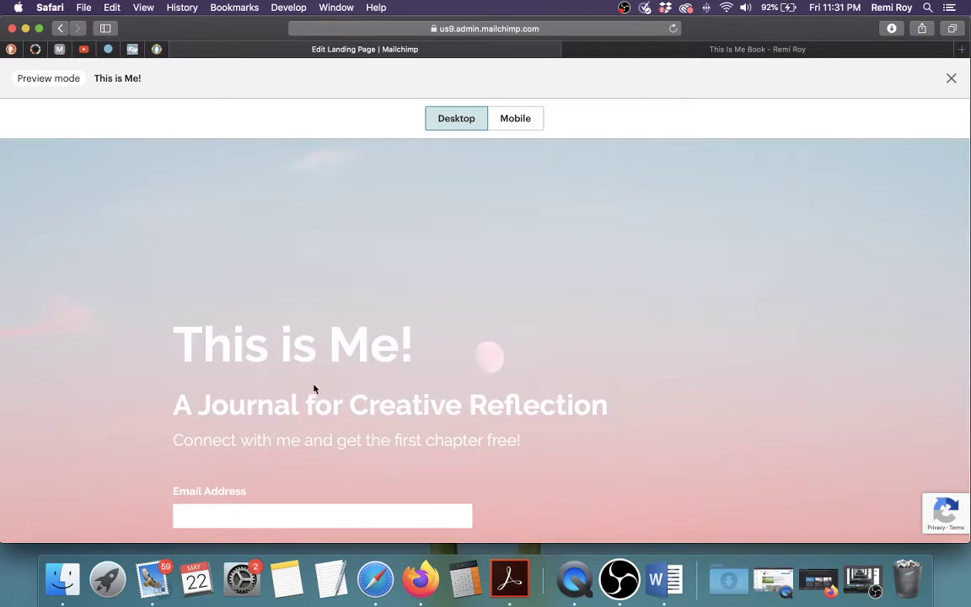
scroll(506, 386, down, 2)
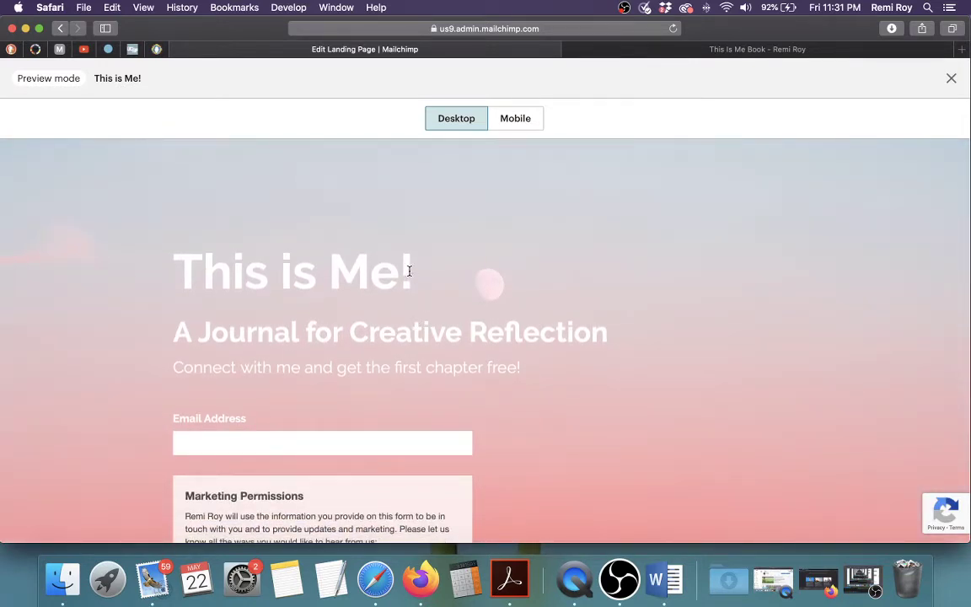
scroll(735, 230, down, 4)
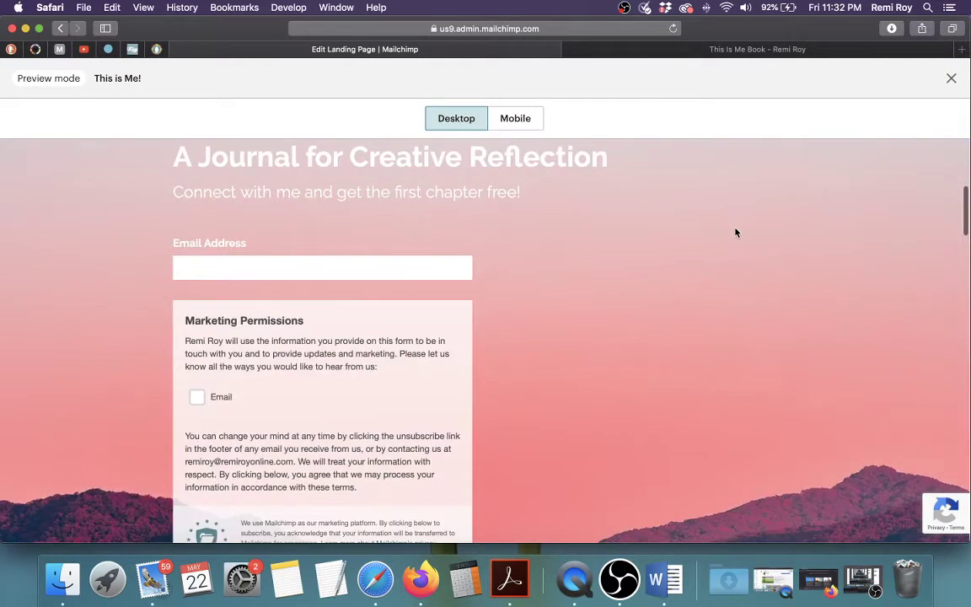
scroll(735, 230, up, 4)
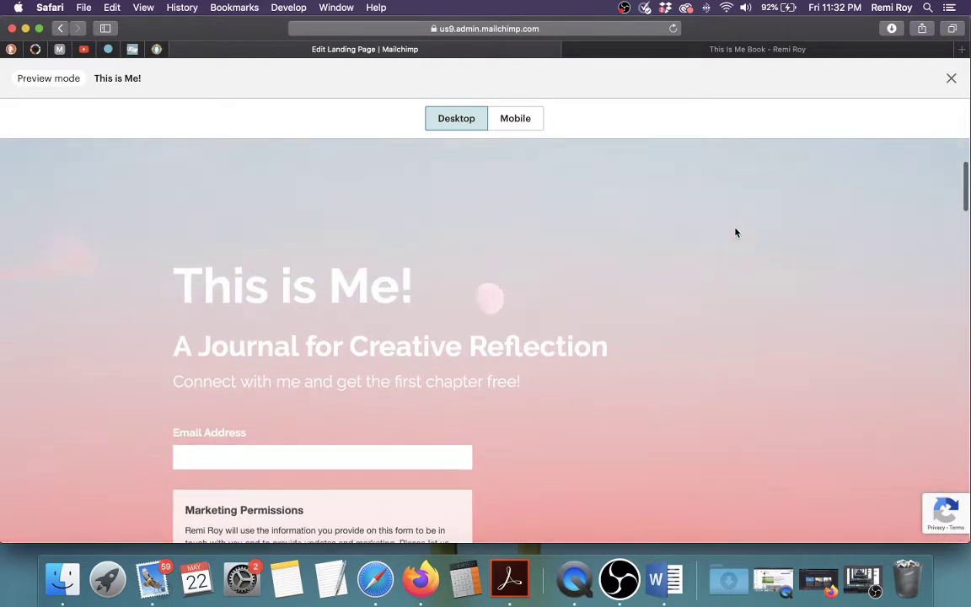
click(952, 78)
Step: Set the hero text block's text color to #c21717 and save the block
scroll(450, 290, up, 3)
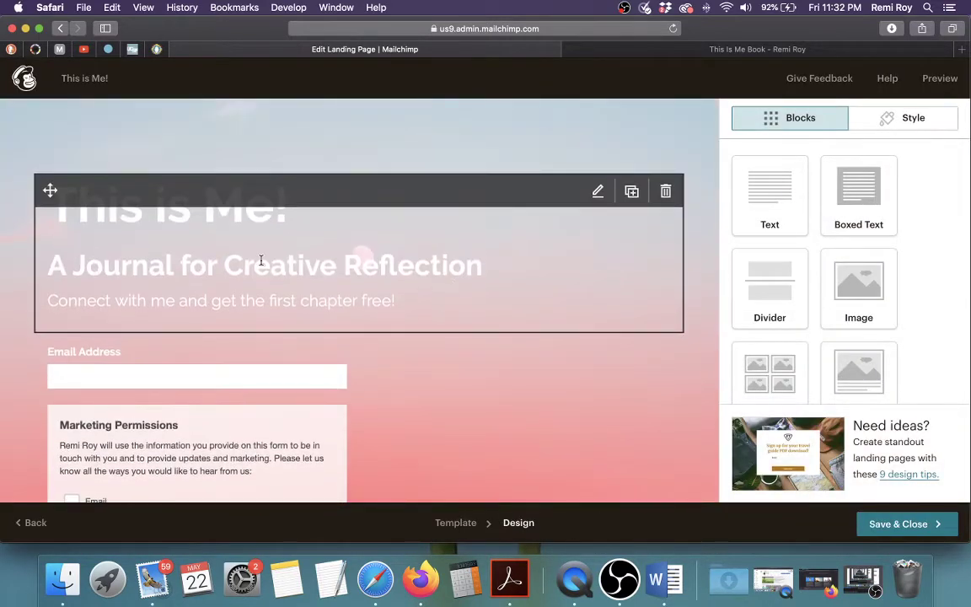
click(231, 258)
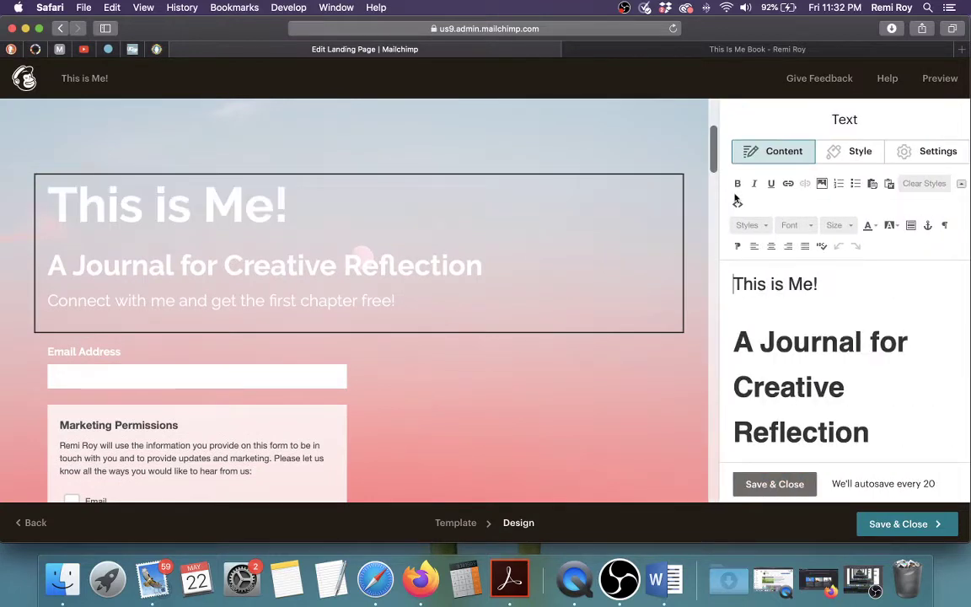
click(860, 152)
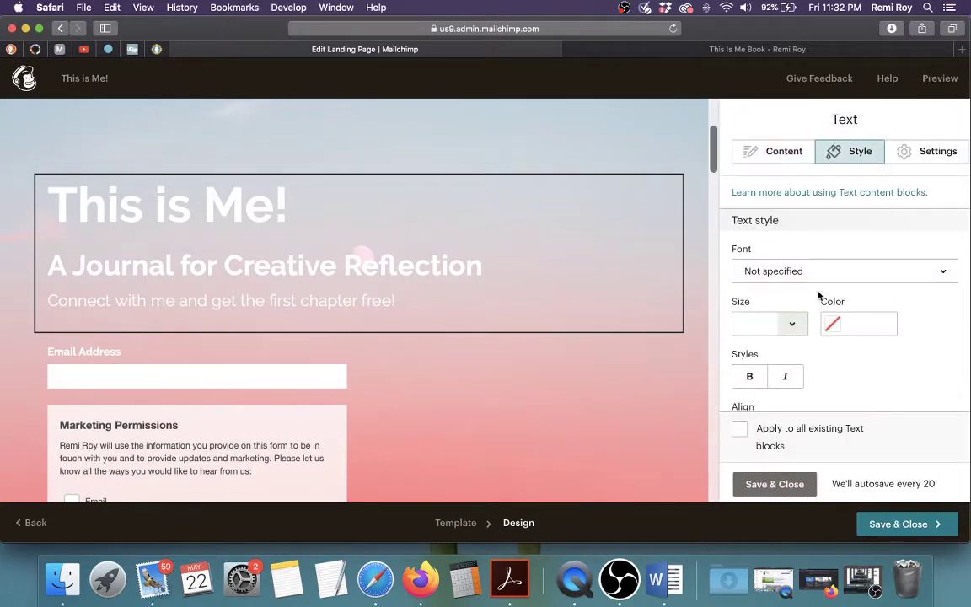
scroll(900, 336, down, 3)
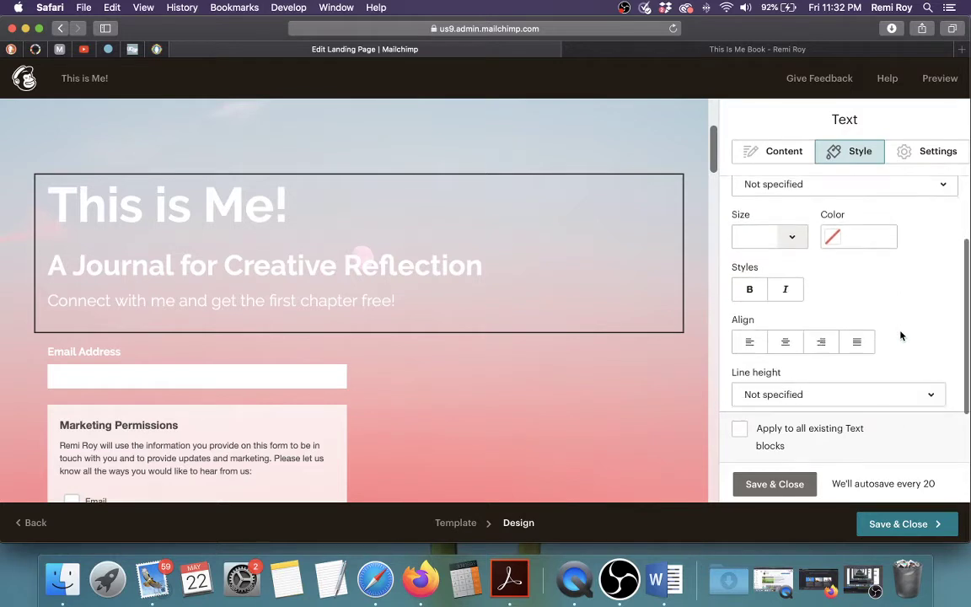
scroll(900, 336, up, 3)
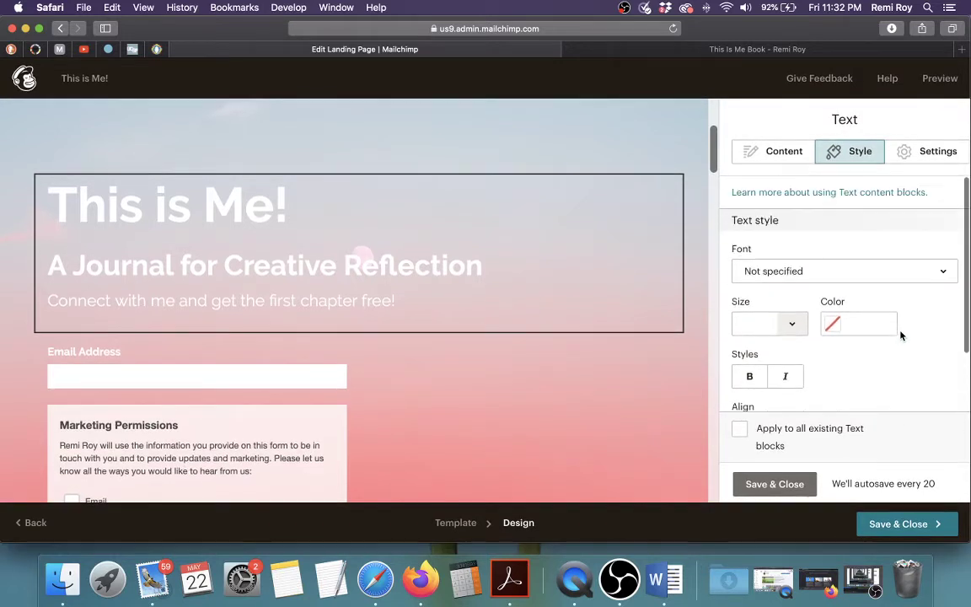
click(843, 327)
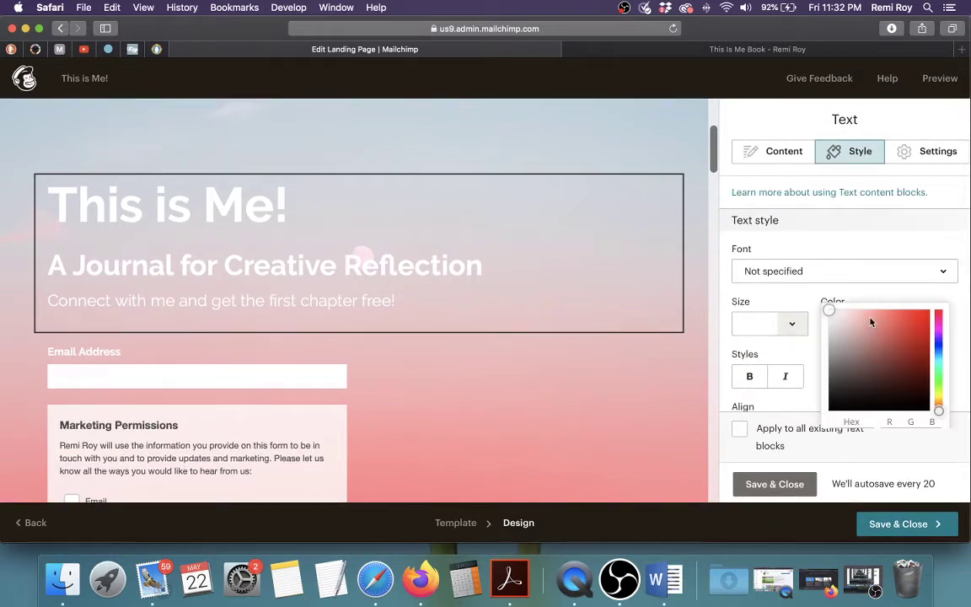
click(906, 323)
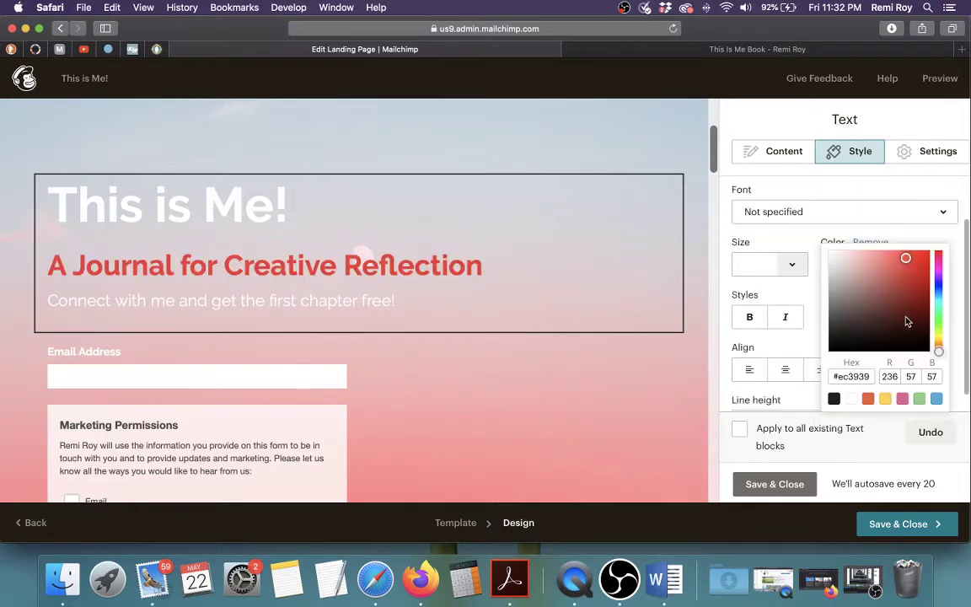
click(919, 267)
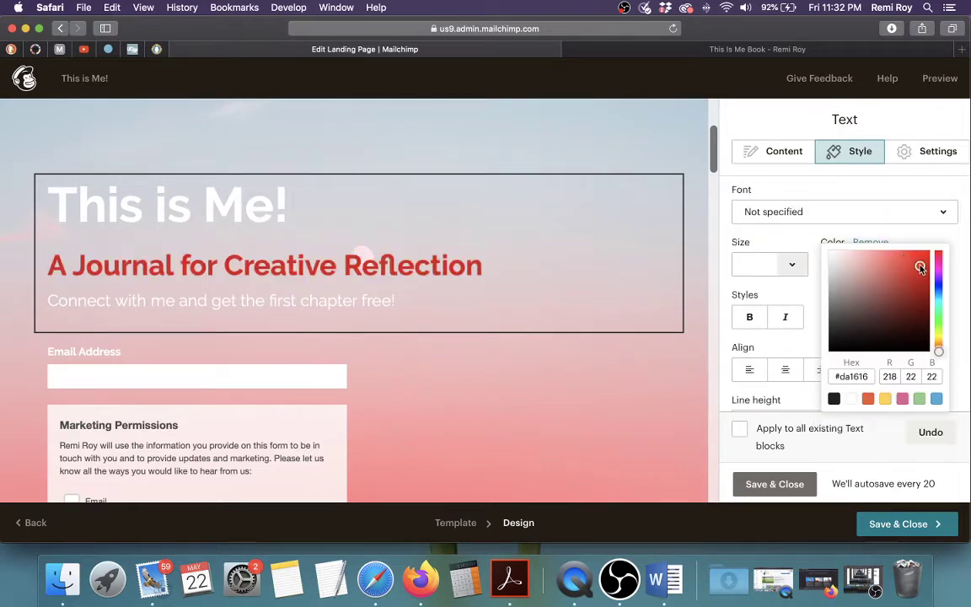
click(918, 276)
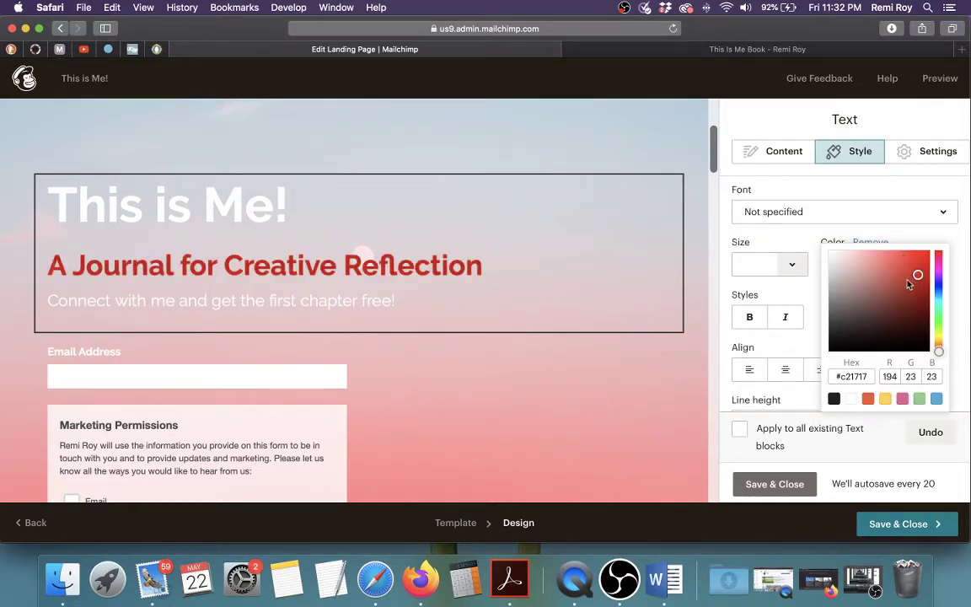
click(787, 235)
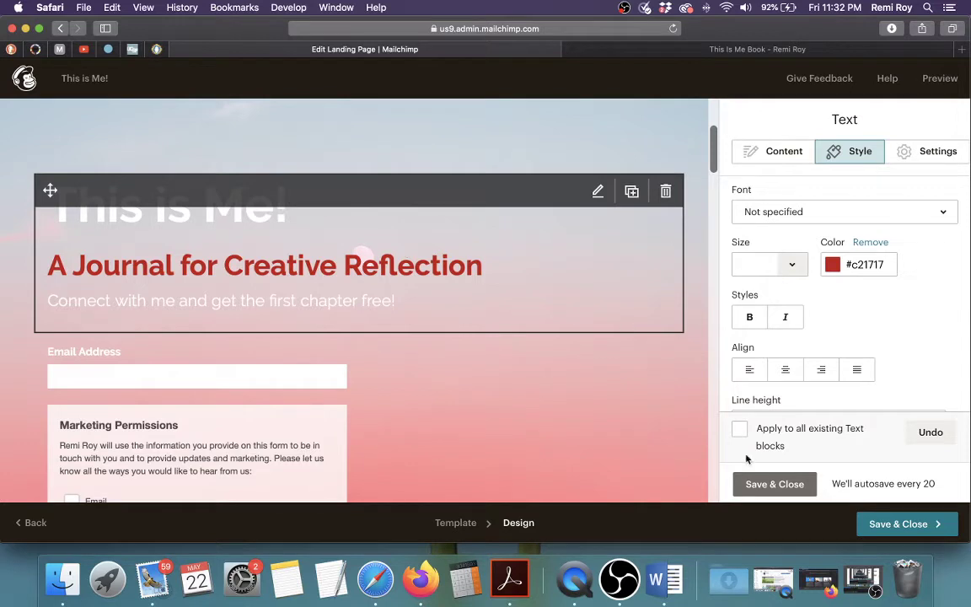
click(764, 484)
Step: Change the "This is Me!" headline's text color to a brownish dark red, keeping the signup form block
click(291, 219)
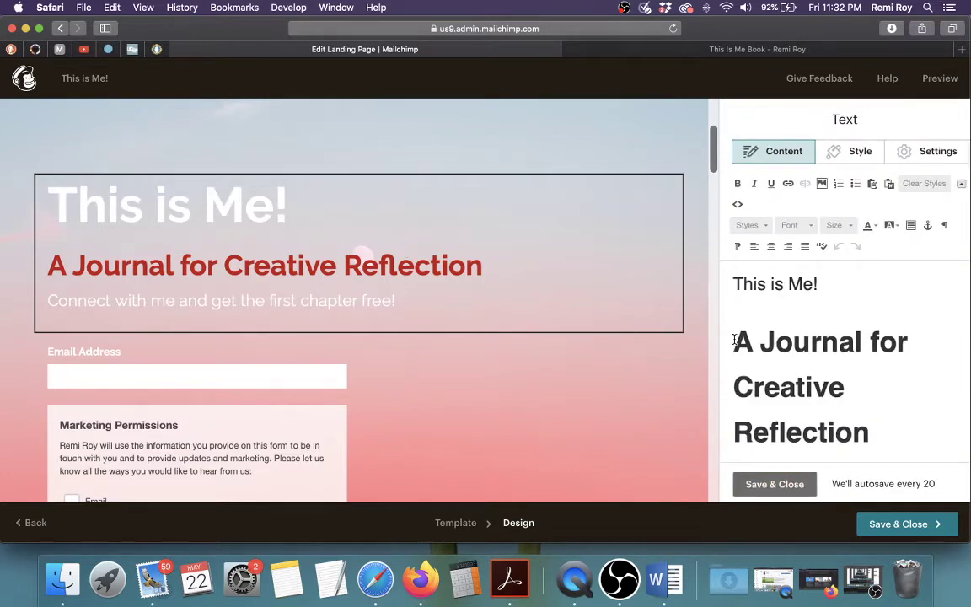
drag(734, 340, 899, 436)
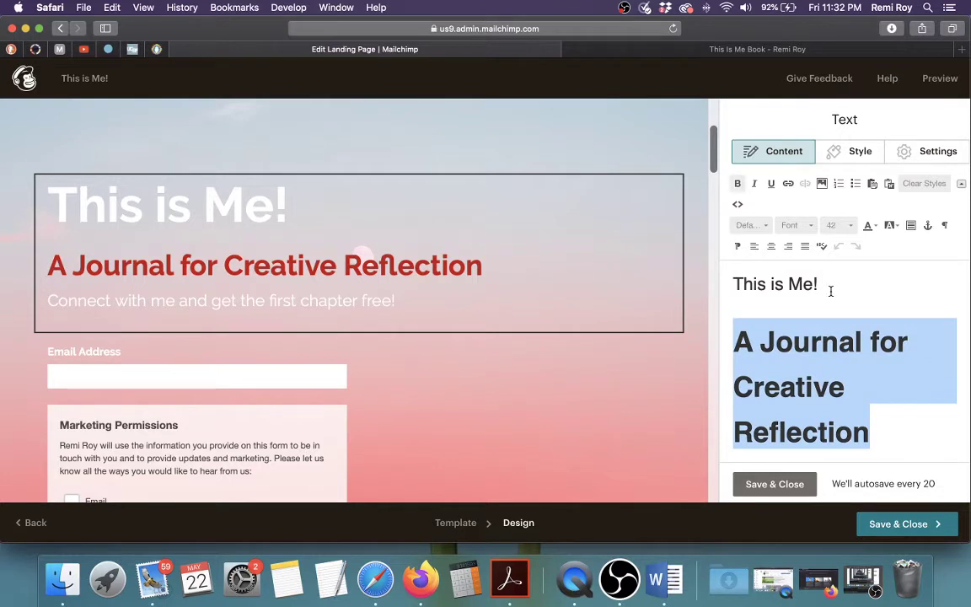
drag(831, 291, 732, 284)
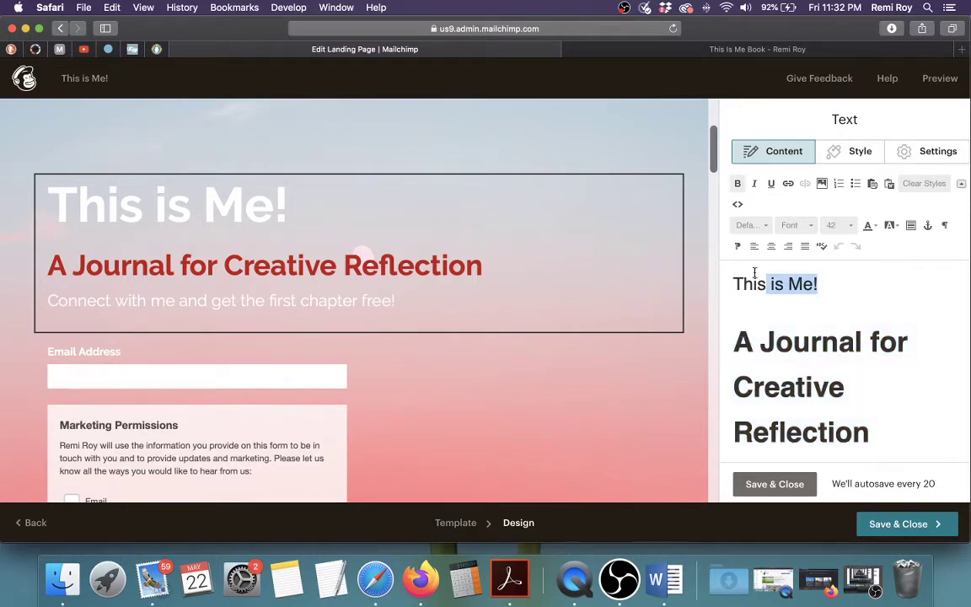
click(876, 227)
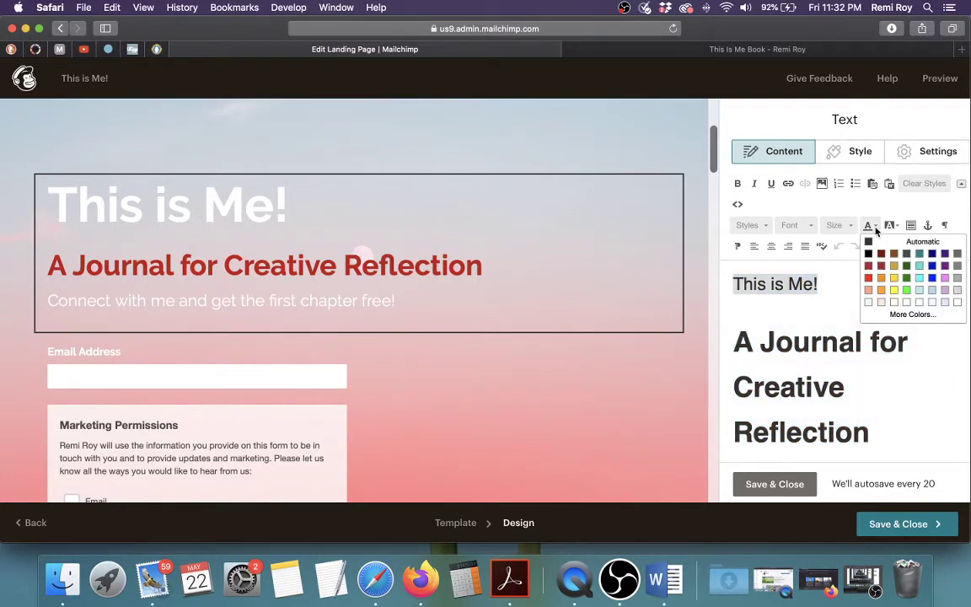
click(870, 278)
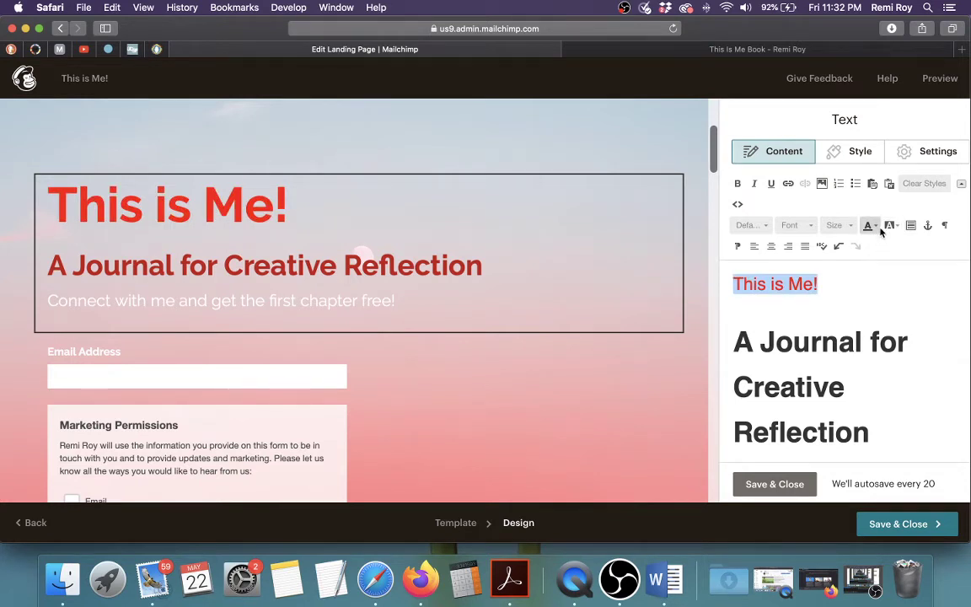
click(880, 229)
click(880, 265)
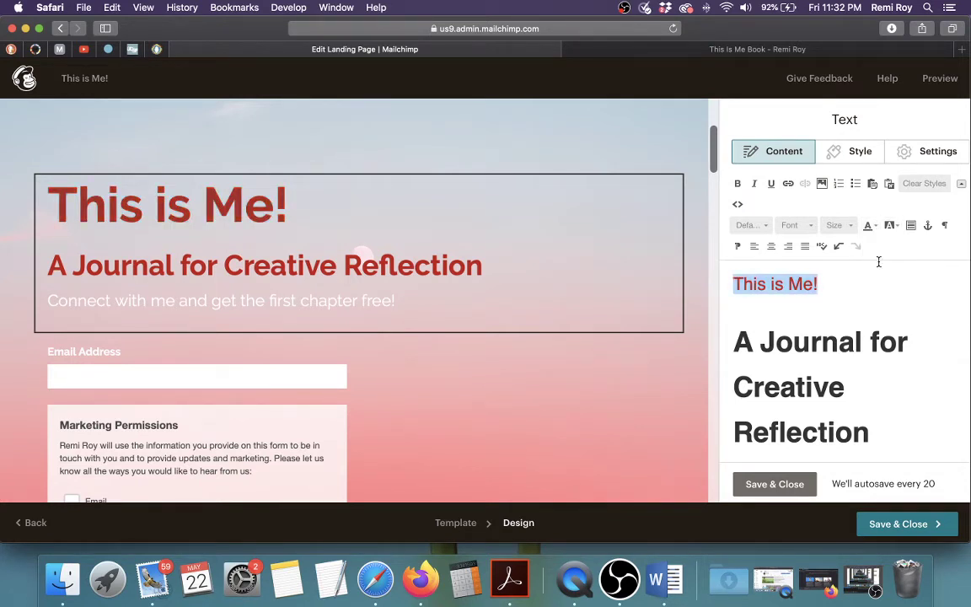
click(876, 226)
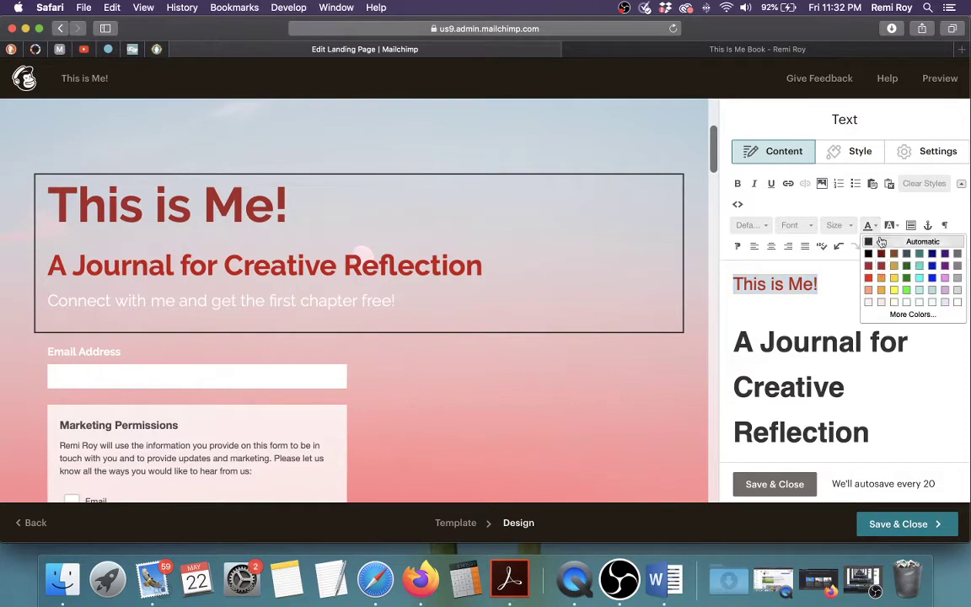
click(882, 255)
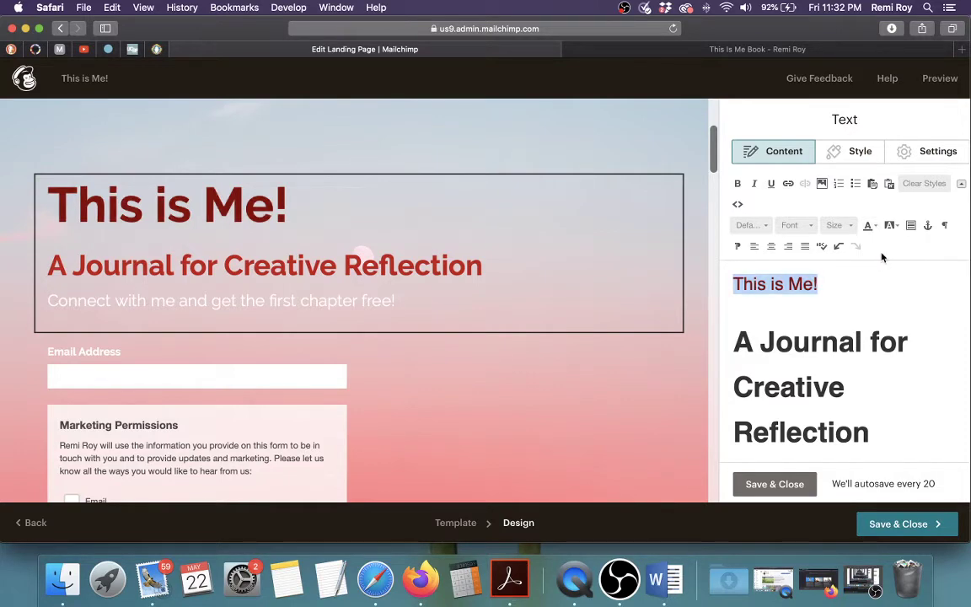
click(875, 225)
click(649, 325)
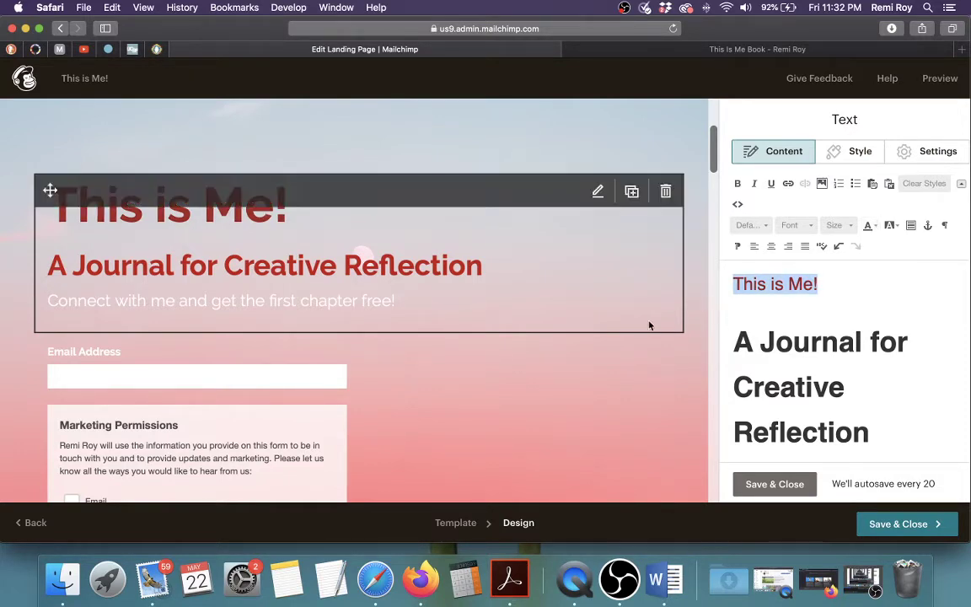
click(665, 347)
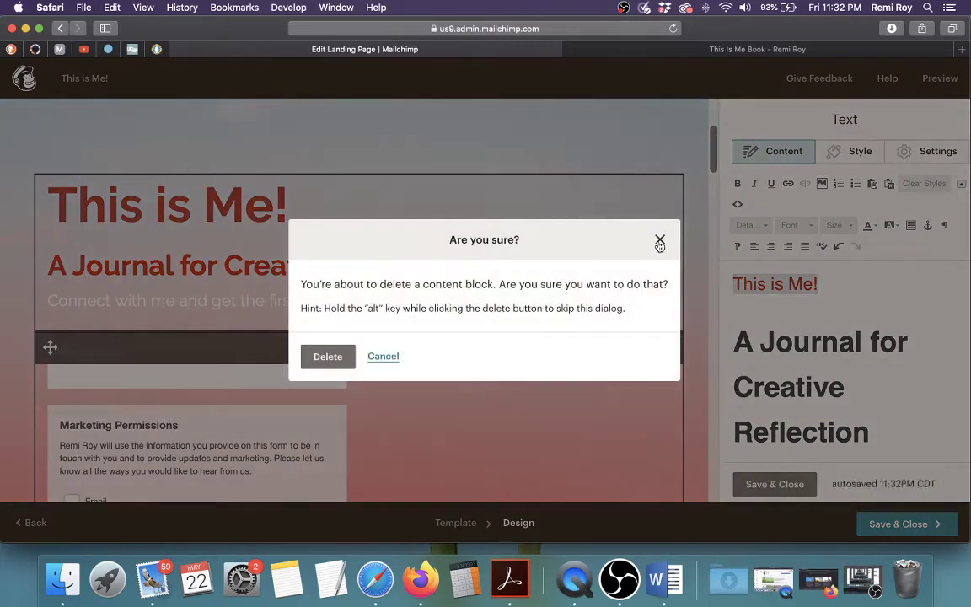
click(660, 242)
Step: Recolor the subtitle "A Journal for Creative Reflection" in the same brownish dark red as the headline and close block editing
triple_click(921, 401)
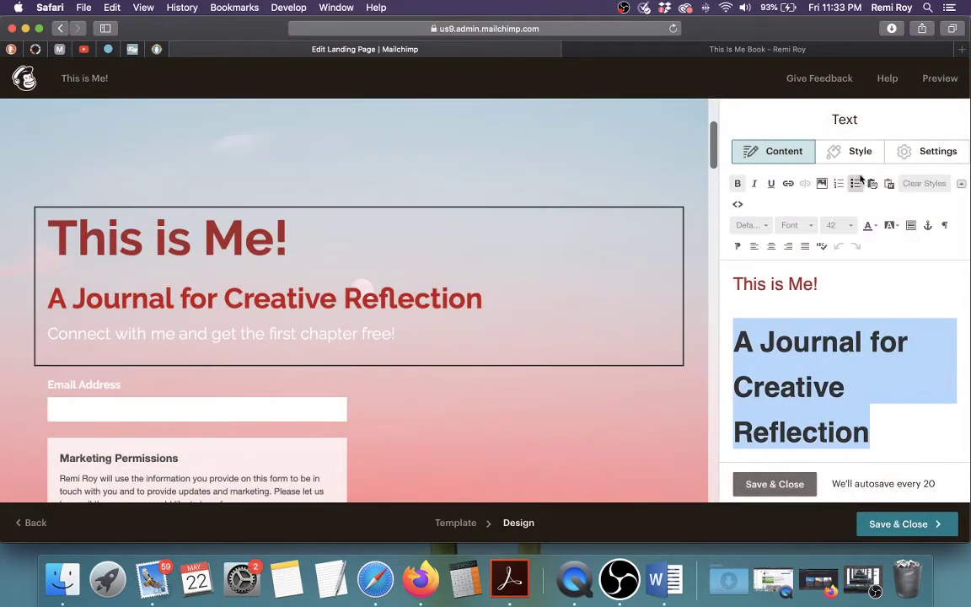
click(871, 225)
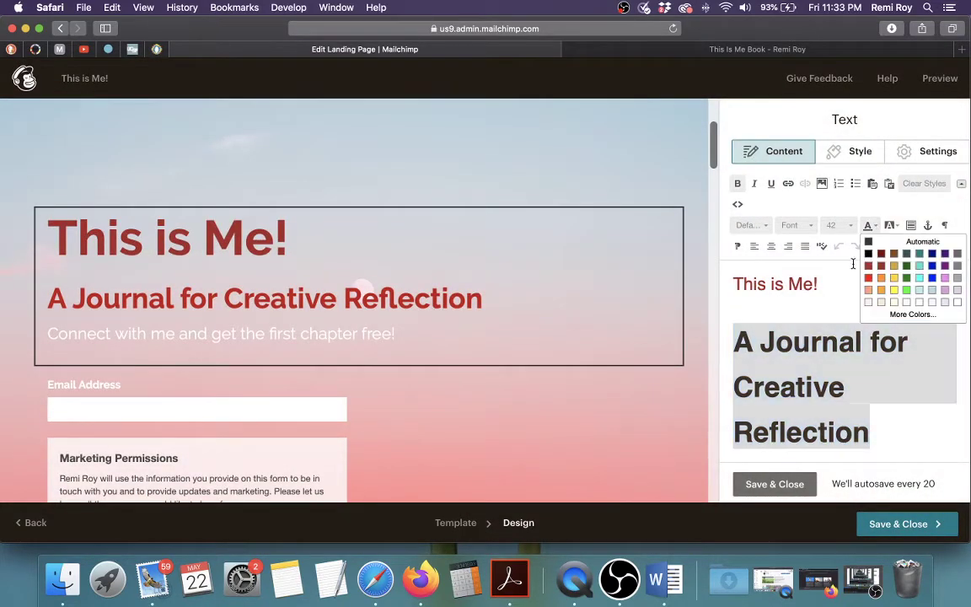
click(880, 267)
click(553, 168)
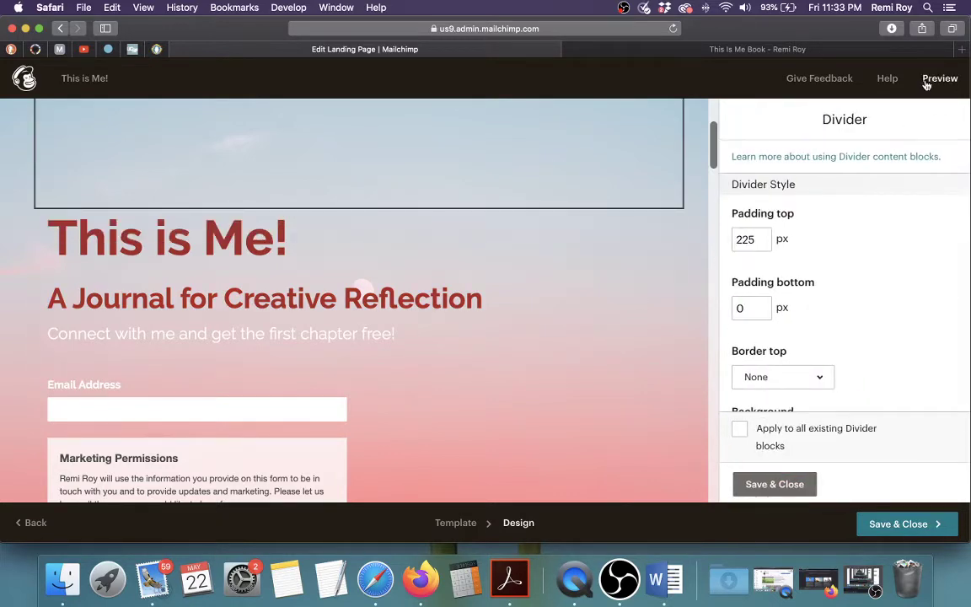
click(774, 483)
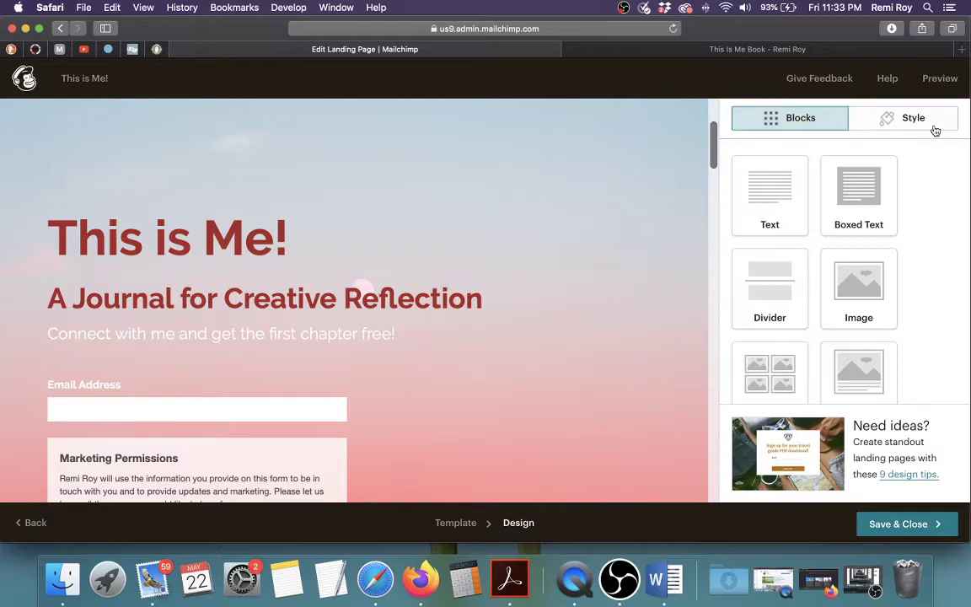
Step: Preview the landing page in desktop view, check the recolored hero text against the background, and close the preview
click(937, 78)
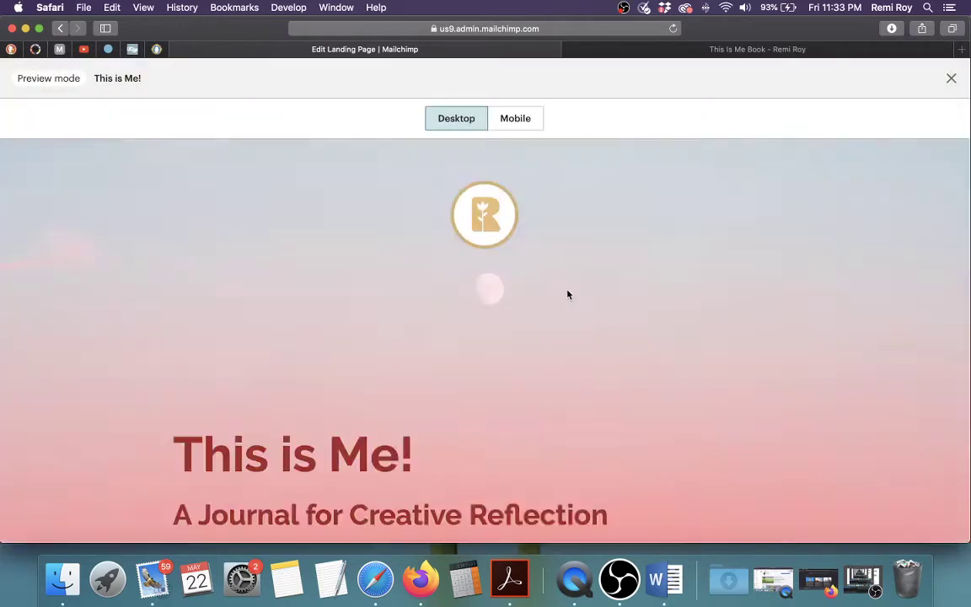
scroll(568, 294, down, 10)
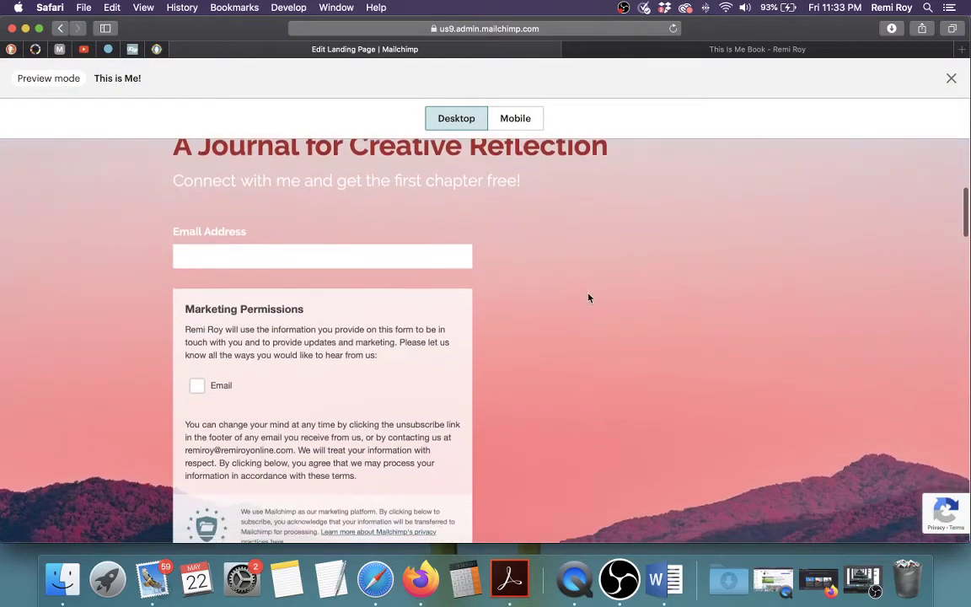
scroll(588, 297, up, 5)
scroll(588, 297, down, 2)
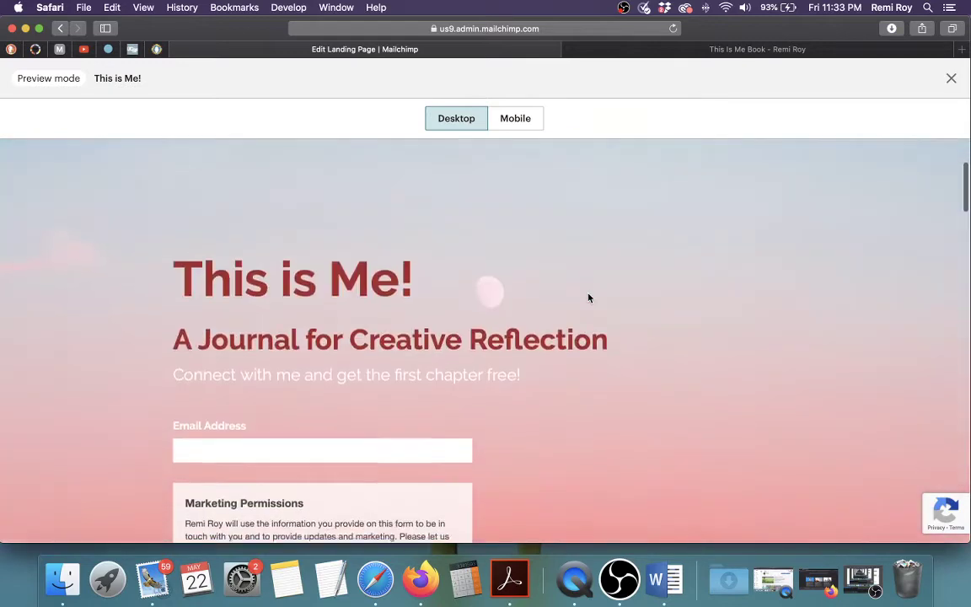
scroll(588, 298, down, 5)
scroll(588, 297, up, 4)
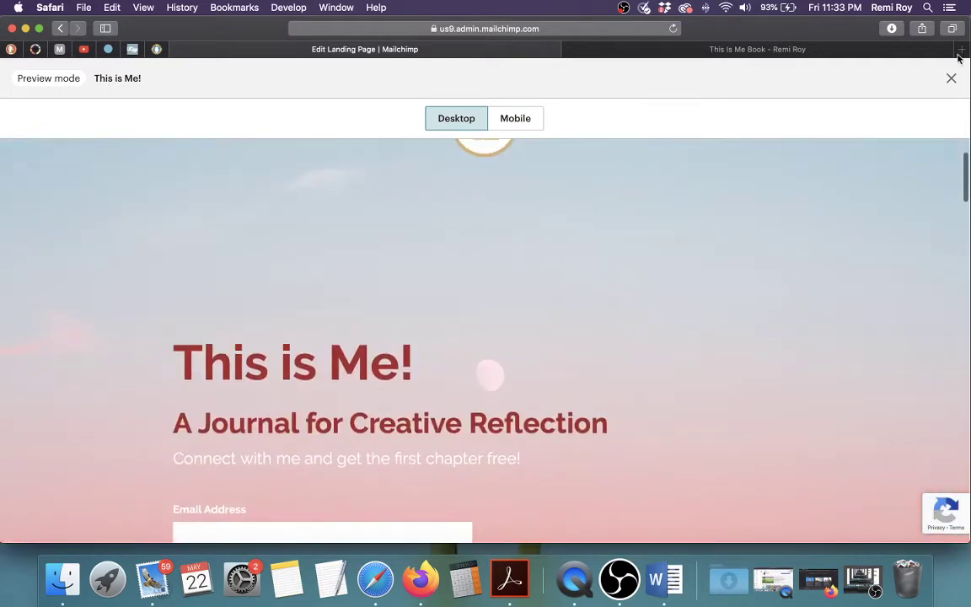
key(Escape)
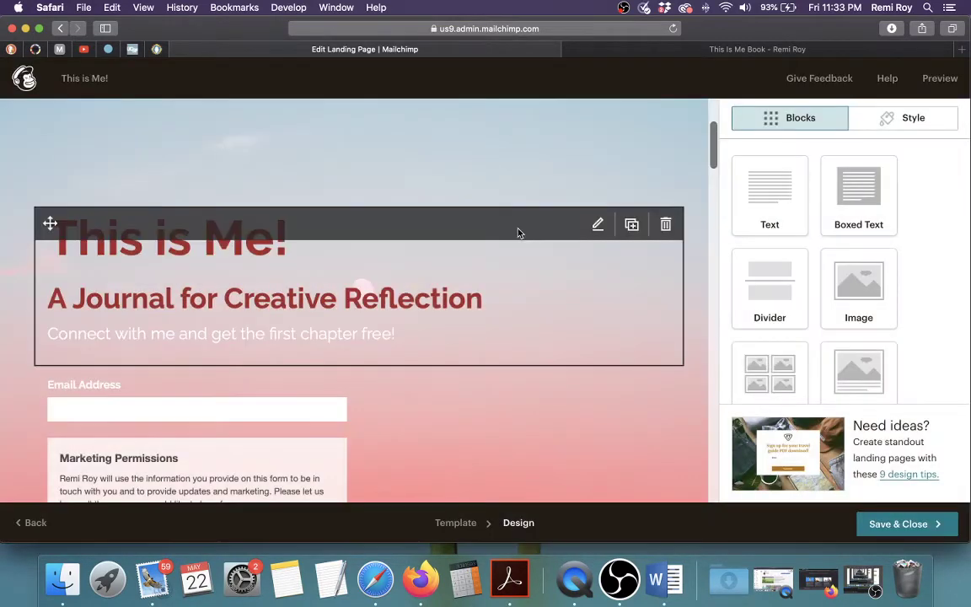
Step: Delete the content block with the Mailchimp and JBING Offices logos from the logo row below the hero section
scroll(672, 283, down, 4)
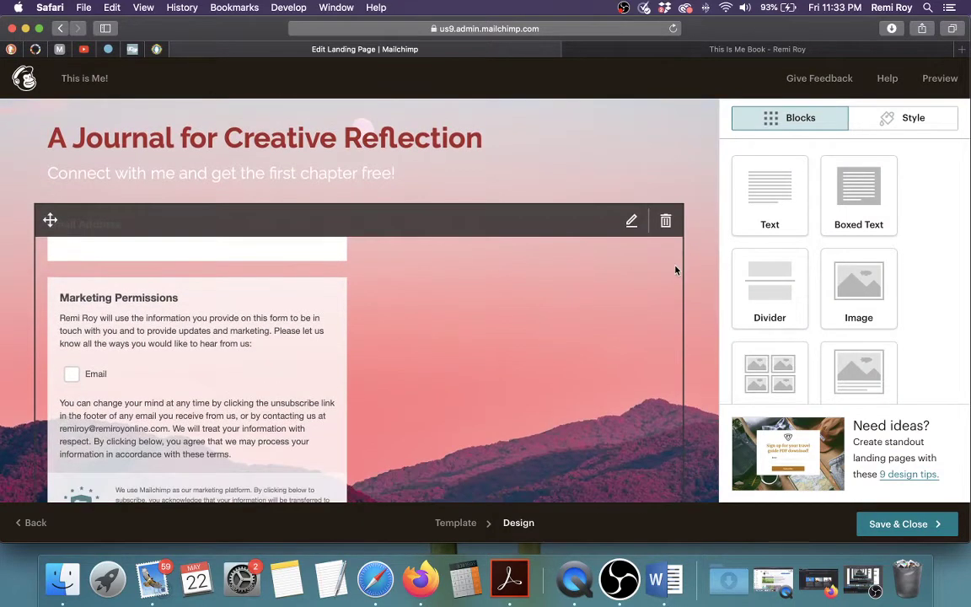
scroll(675, 269, down, 3)
scroll(675, 270, down, 5)
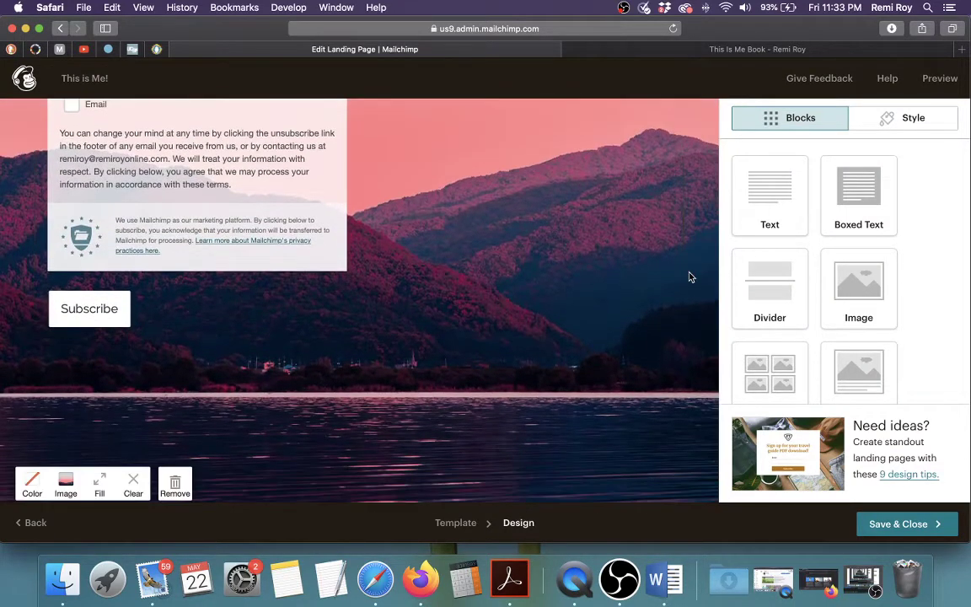
scroll(679, 269, down, 5)
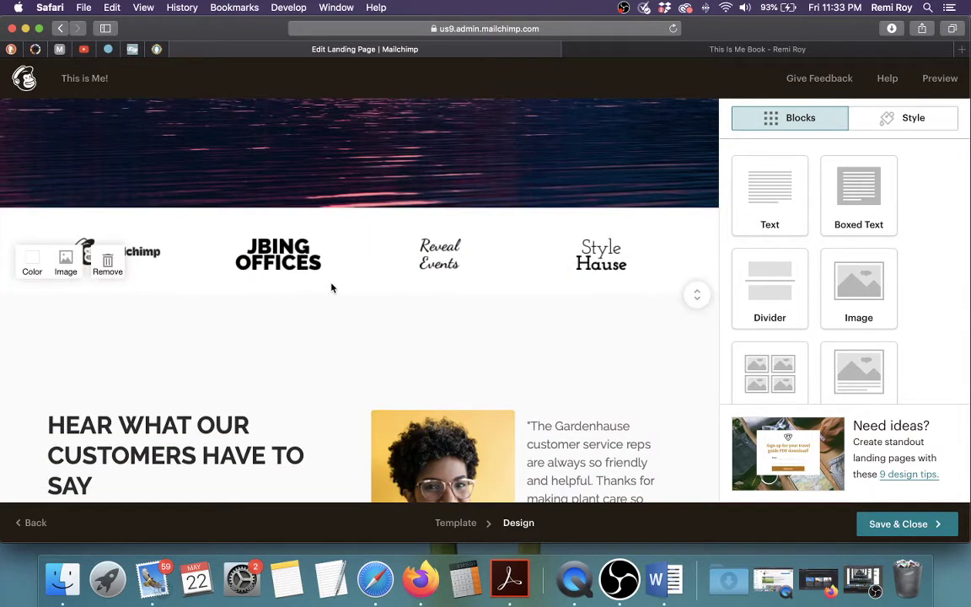
mouse_move(47, 238)
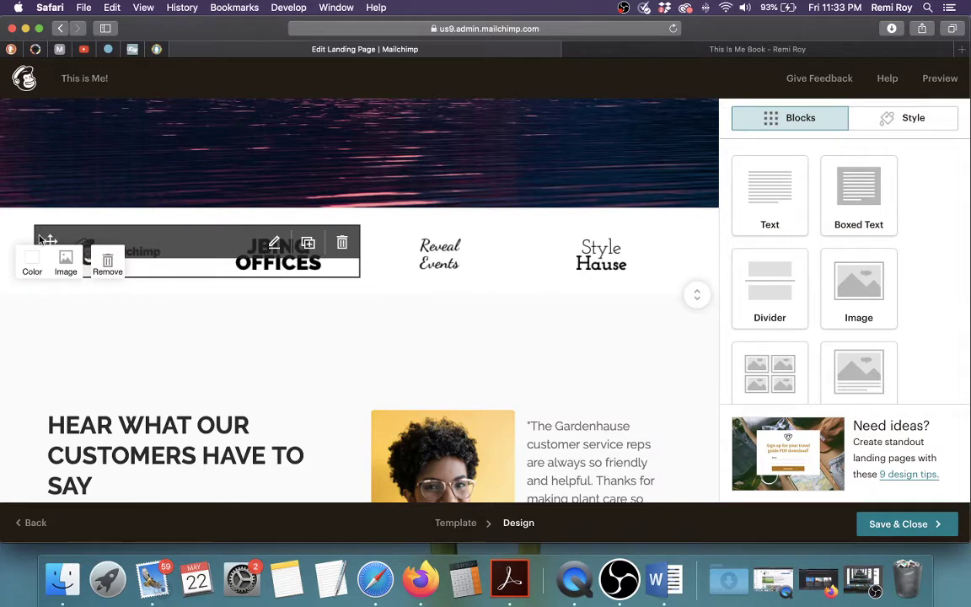
click(341, 242)
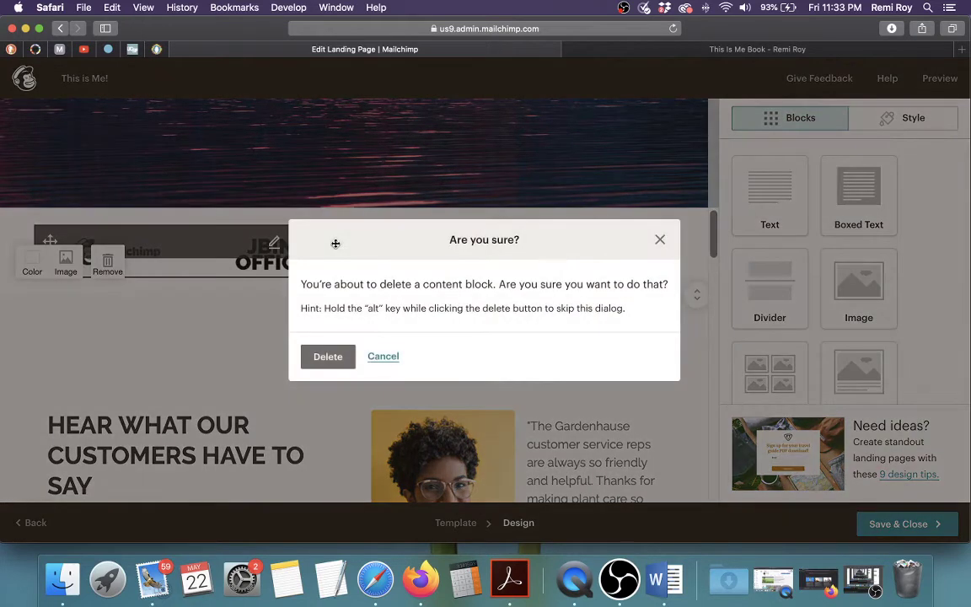
click(305, 358)
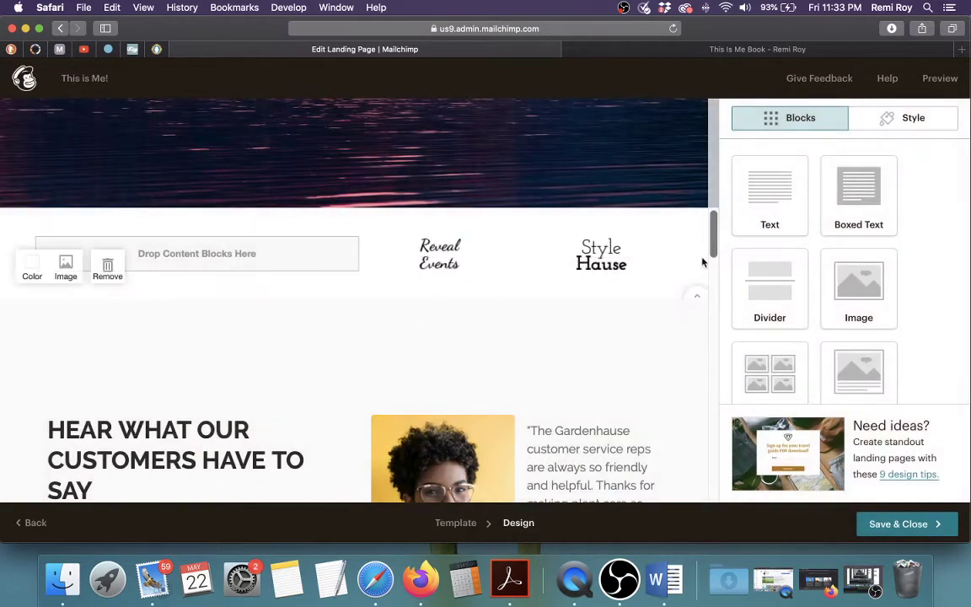
Step: Delete the content block with the Reveal Events and Style Hause logos from the row below the hero section
click(666, 244)
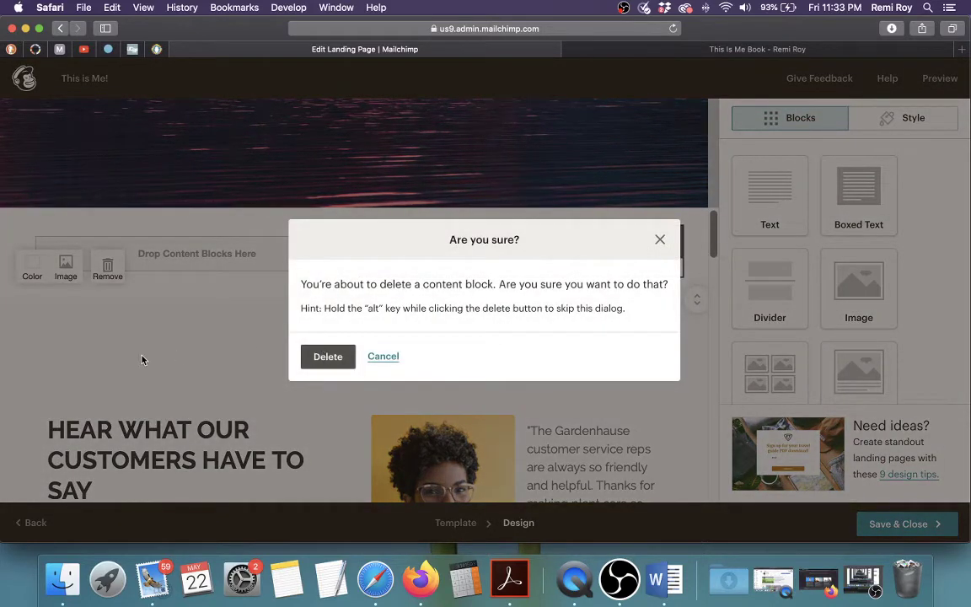
click(321, 356)
Step: Replace the testimonial section's heading with "PRAISE FOR THIS IS ME!" and save the text block
scroll(444, 304, down, 5)
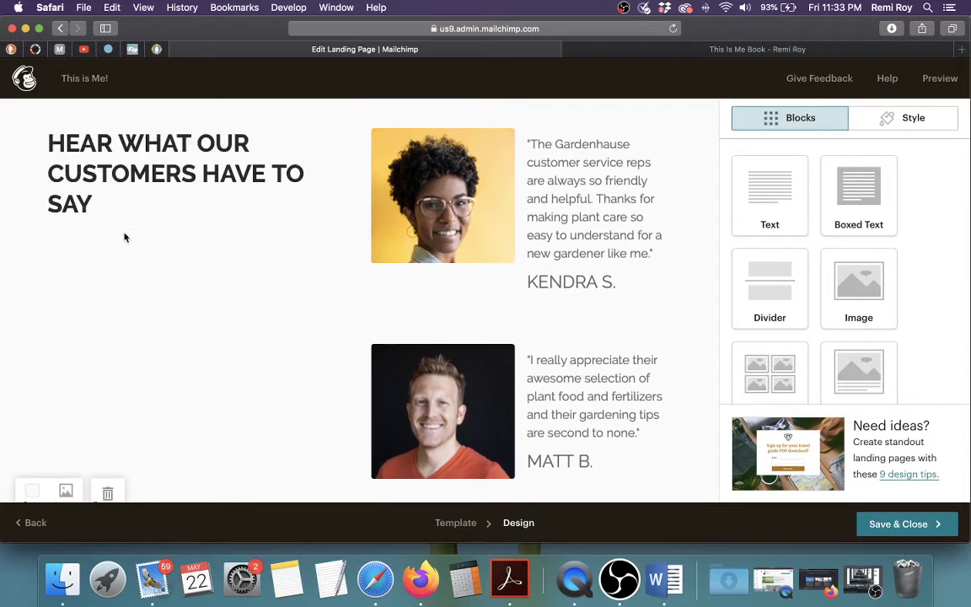
click(90, 174)
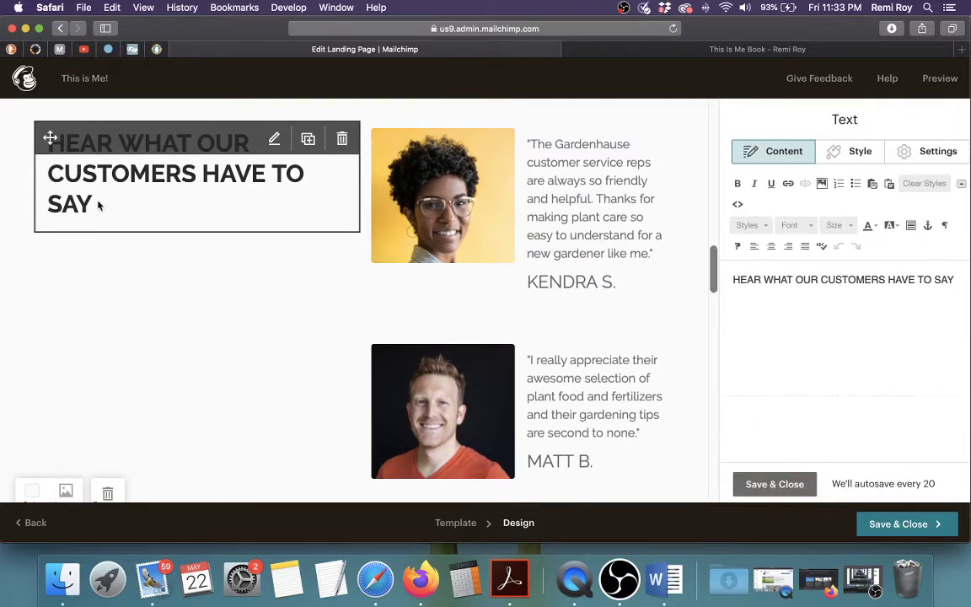
drag(956, 283, 711, 272)
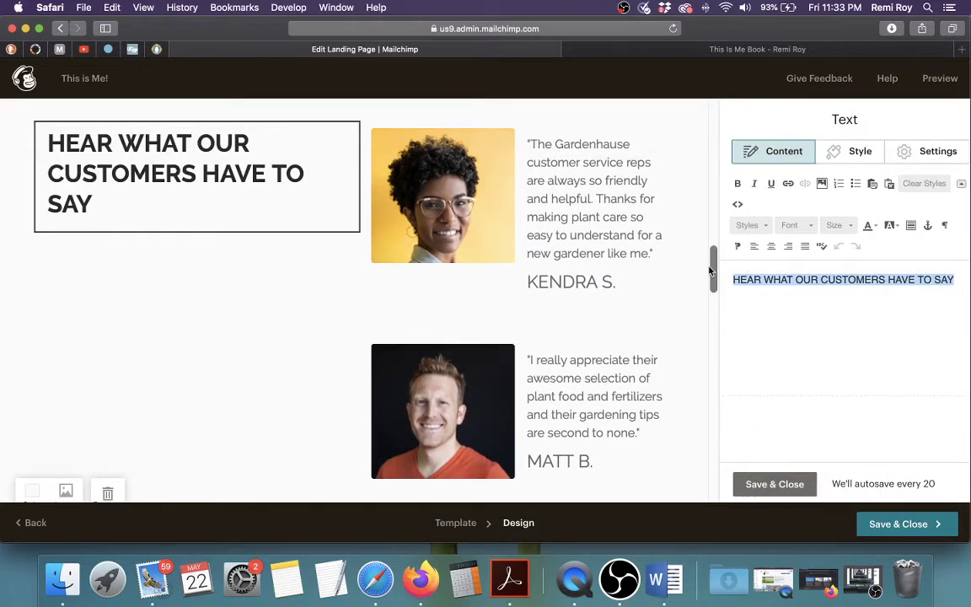
text(PR)
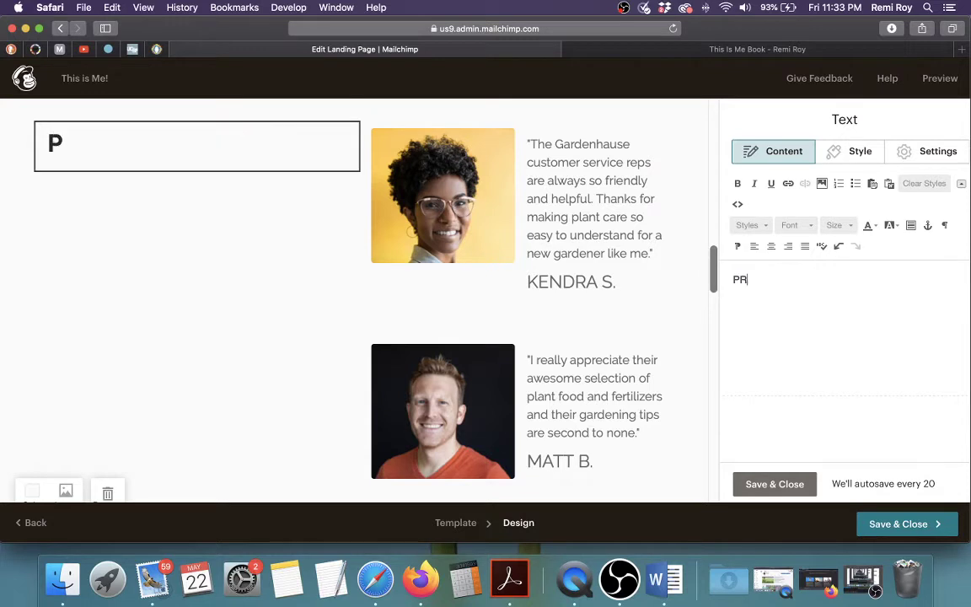
text(AIS)
key(BackSpace)
text(ISE )
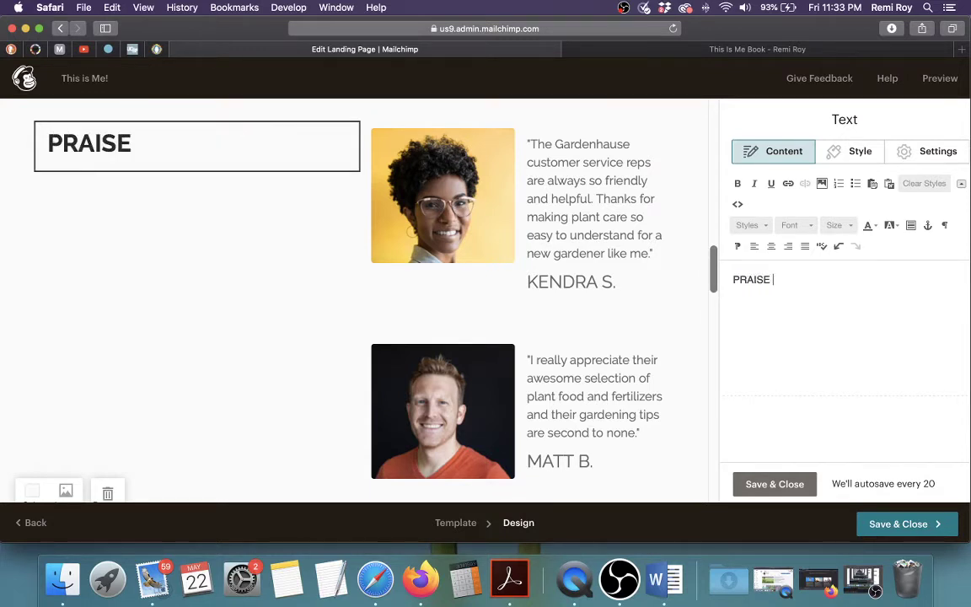
text(FOR THIS KS)
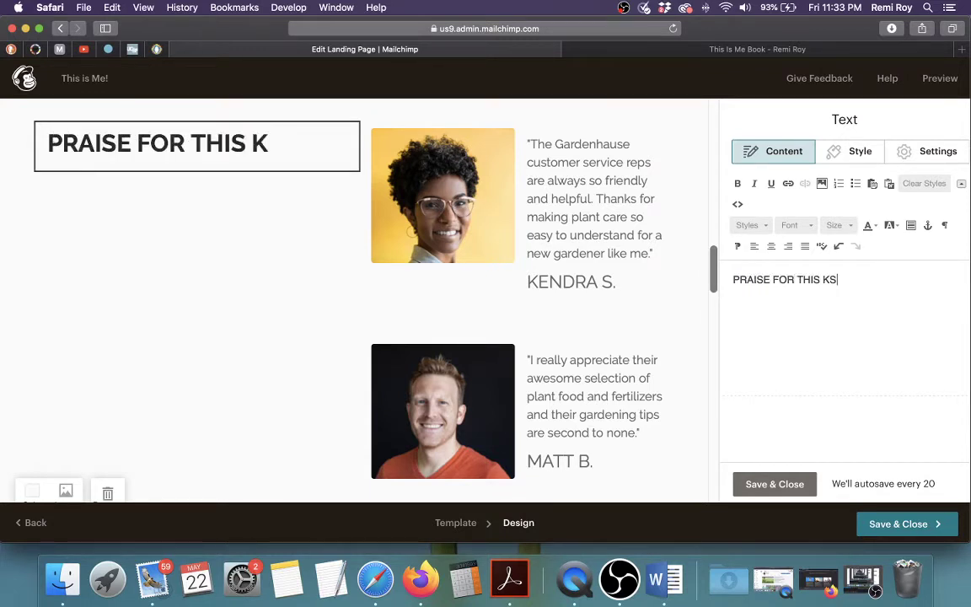
key(BackSpace)
key(BackSpace)
text(IS ME)
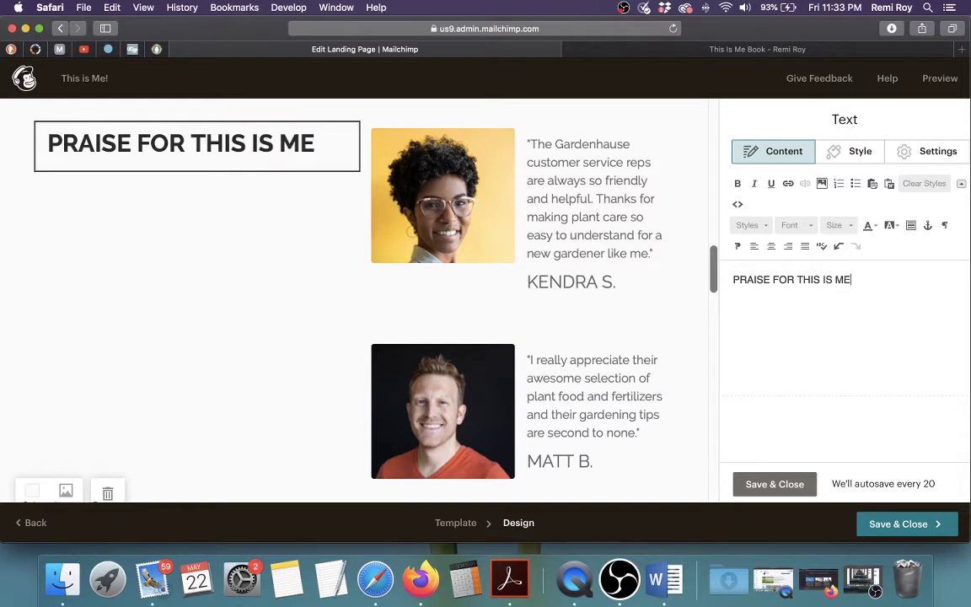
text(!)
click(774, 484)
Step: Open the first testimonial block for editing, and copy the review passage from "This book addresses" to "wrote with honesty" on the This Is Me Book page
scroll(268, 306, up, 3)
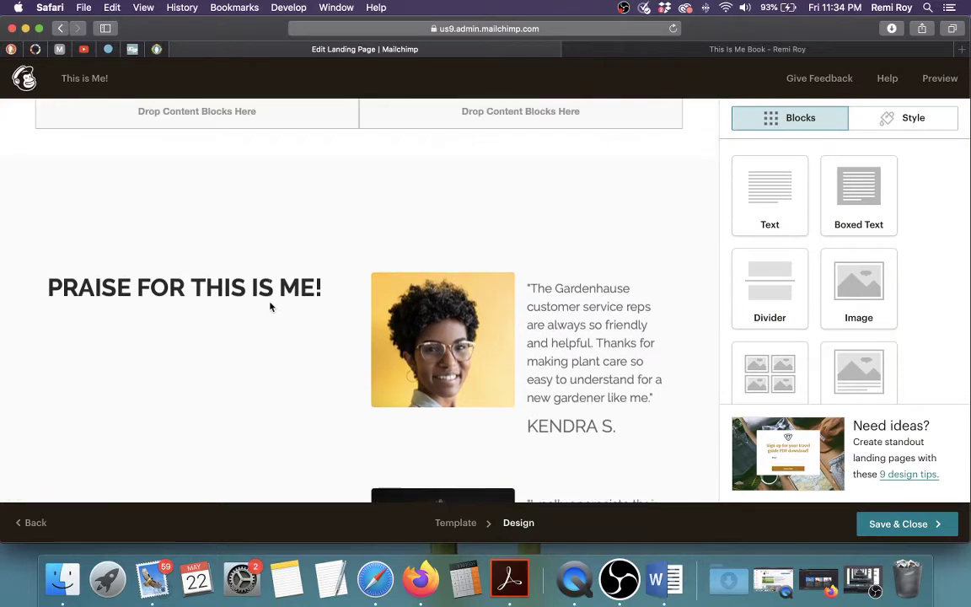
scroll(270, 306, up, 10)
scroll(269, 306, down, 8)
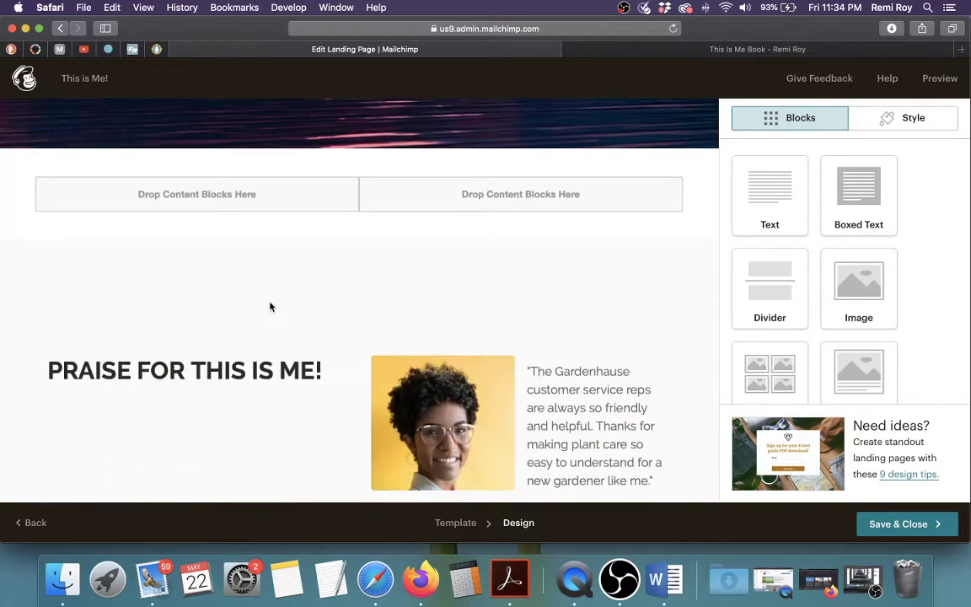
scroll(443, 304, down, 2)
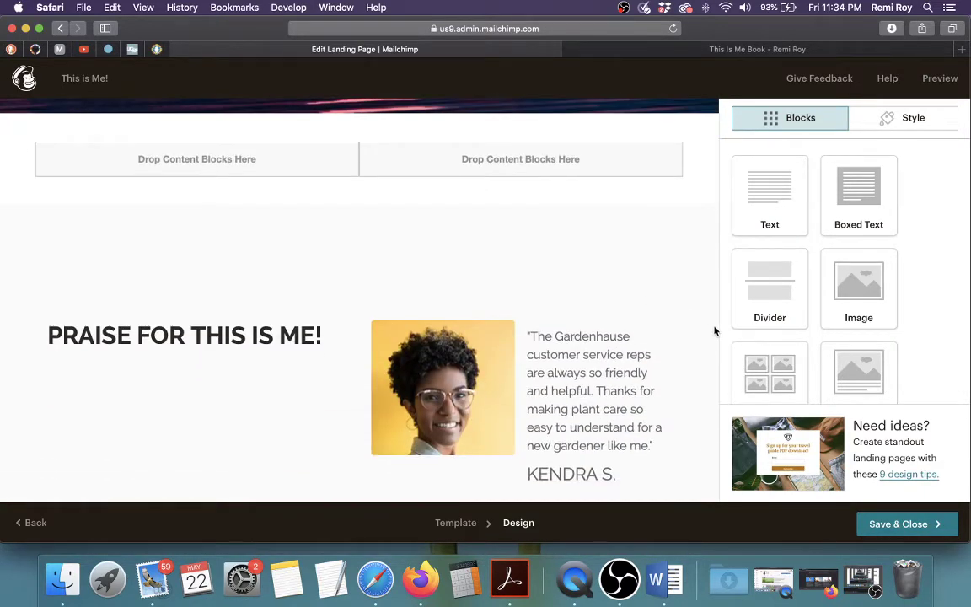
scroll(610, 306, down, 4)
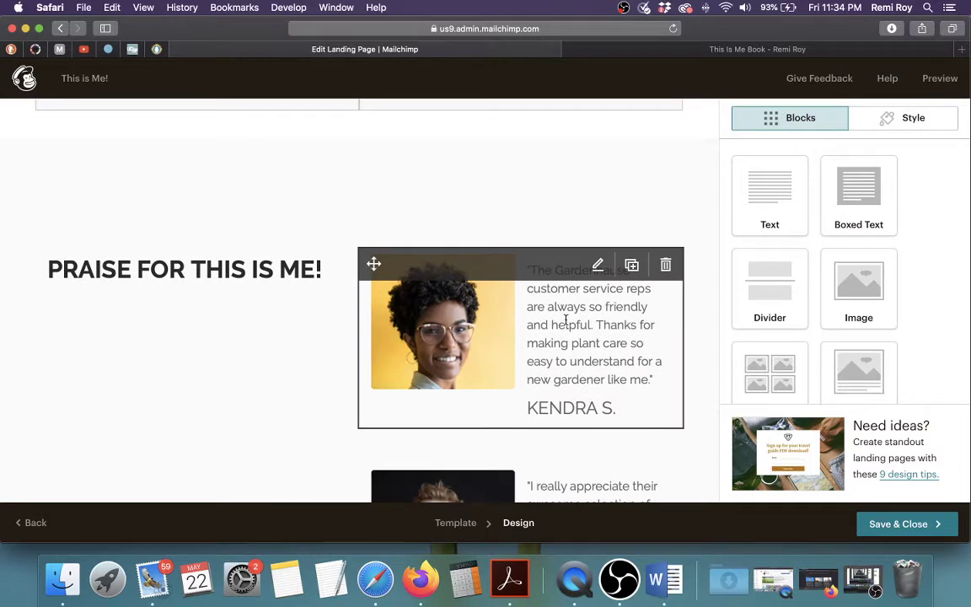
click(565, 320)
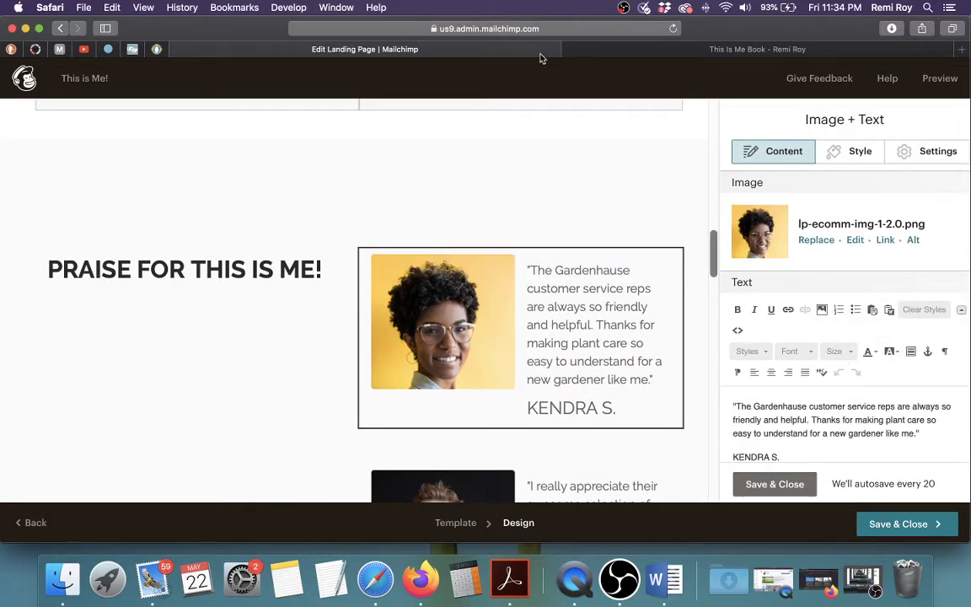
click(713, 48)
scroll(481, 224, down, 3)
scroll(481, 223, down, 20)
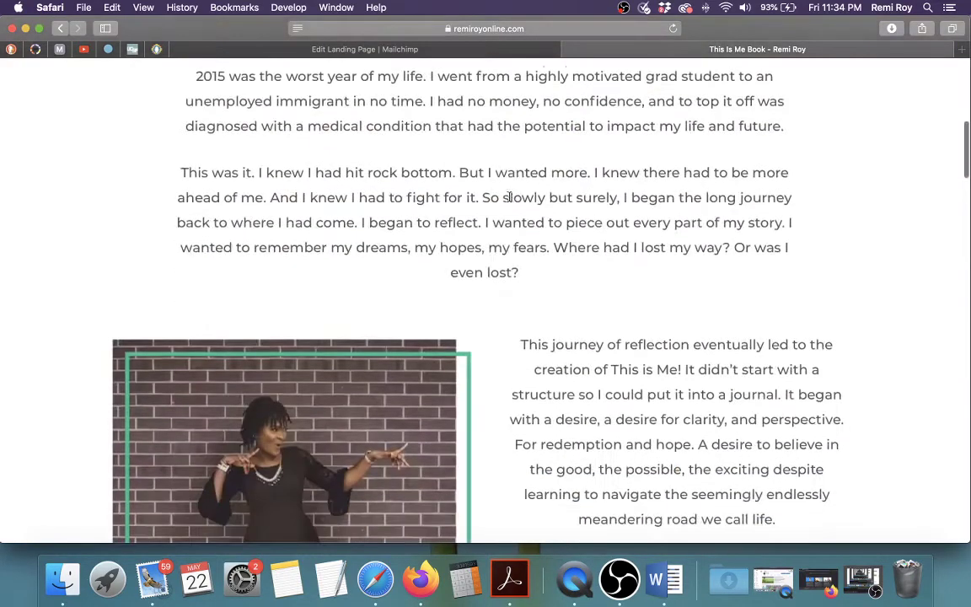
scroll(509, 201, up, 7)
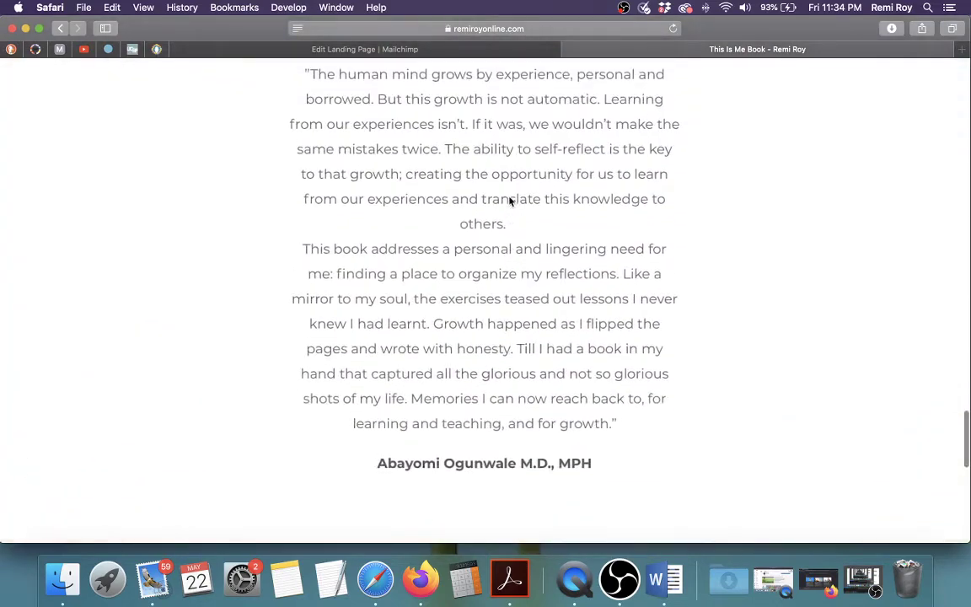
scroll(466, 208, down, 3)
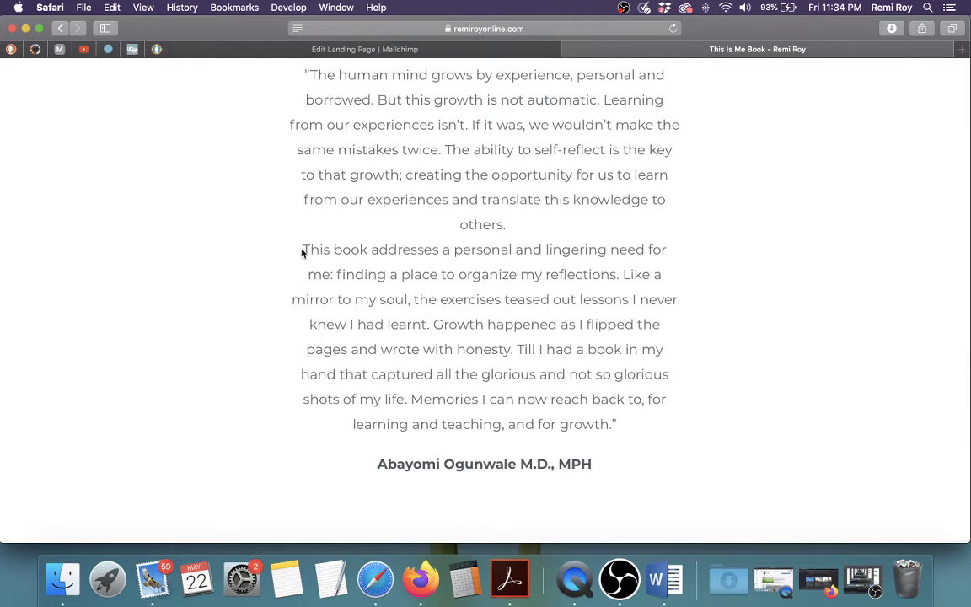
drag(304, 247, 513, 347)
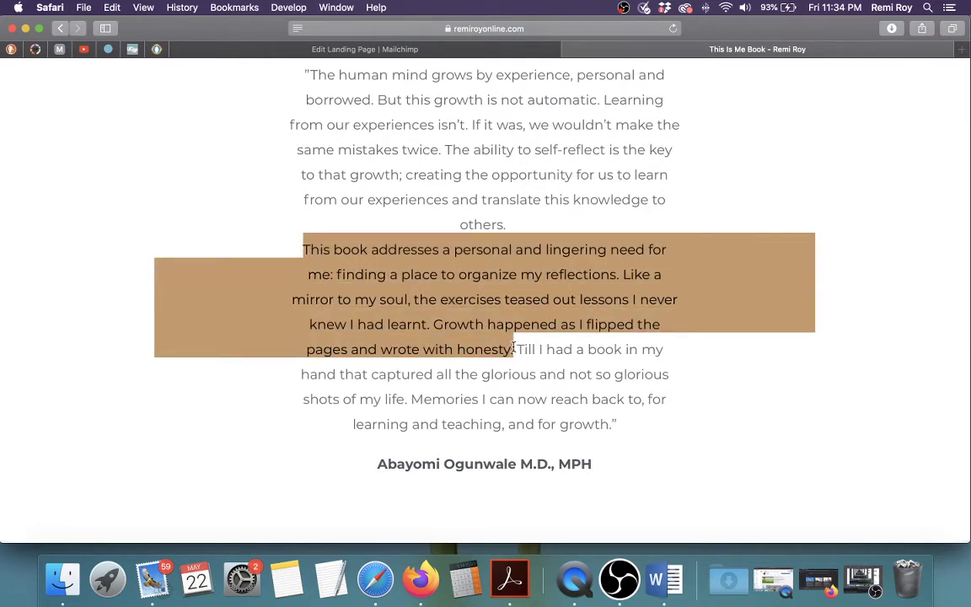
Step: Back in the landing page editor, replace the first testimonial's quote with the copied passage beginning "This book addresses a personal and lingering need for me", keeping the quotation marks
click(377, 49)
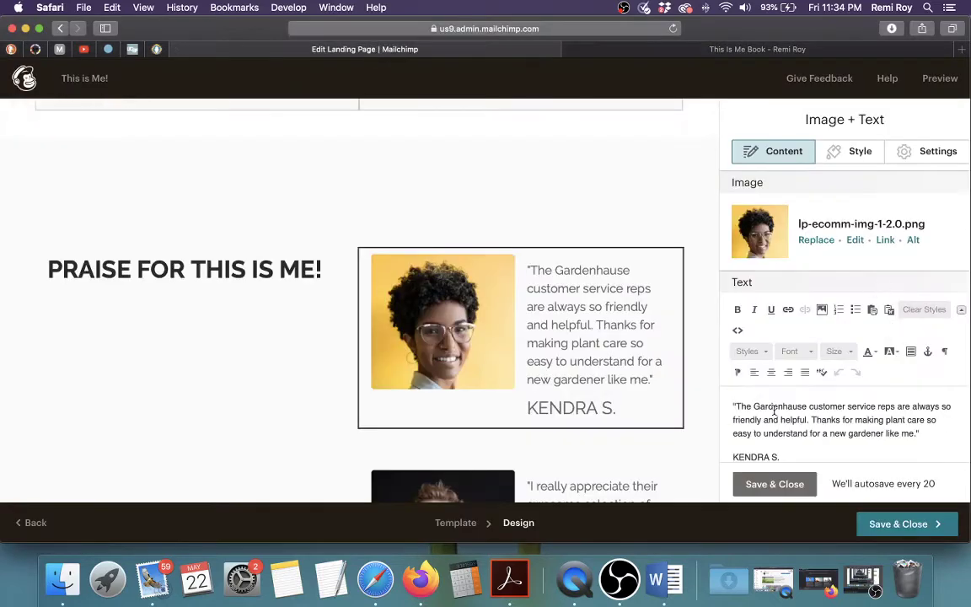
drag(734, 406, 912, 431)
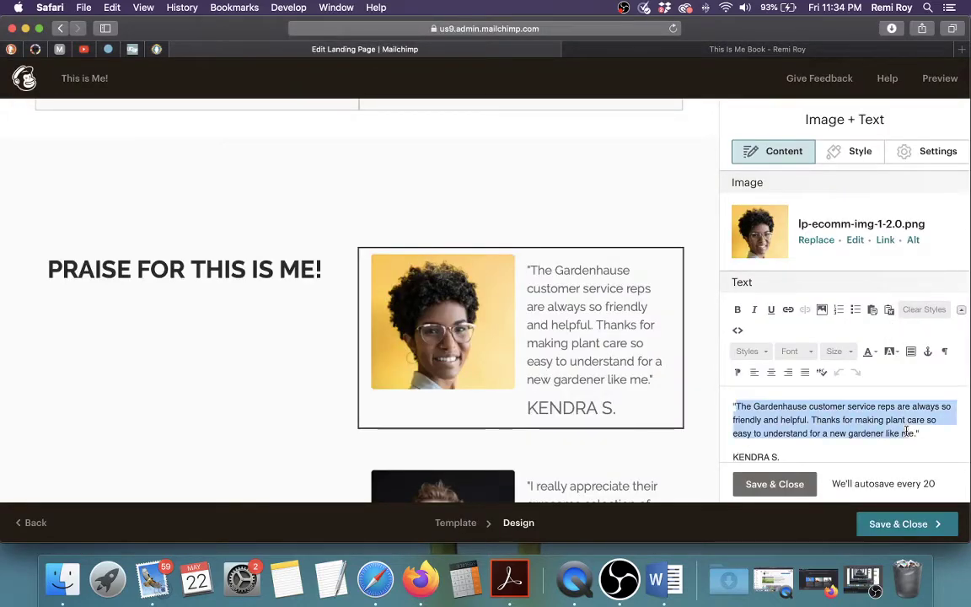
text("This book addresses a personal and lingering need for me: finding a place to organize my reflections. Like a mirror to my soul, the exercises teased out lessons I never knew I had learnt. Growth happened as I flipped the pages and wrote with honesty.)
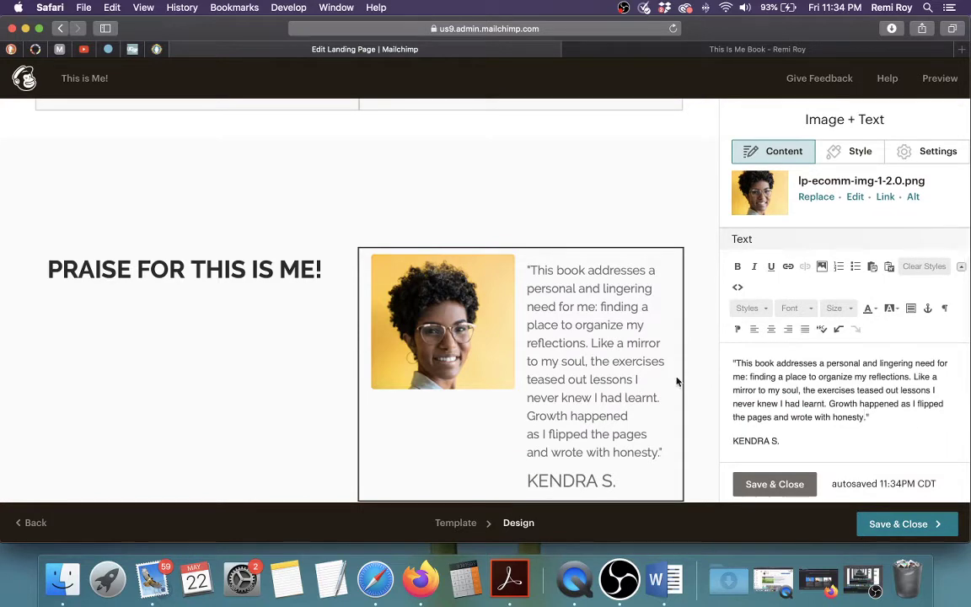
scroll(724, 392, down, 2)
scroll(742, 395, up, 2)
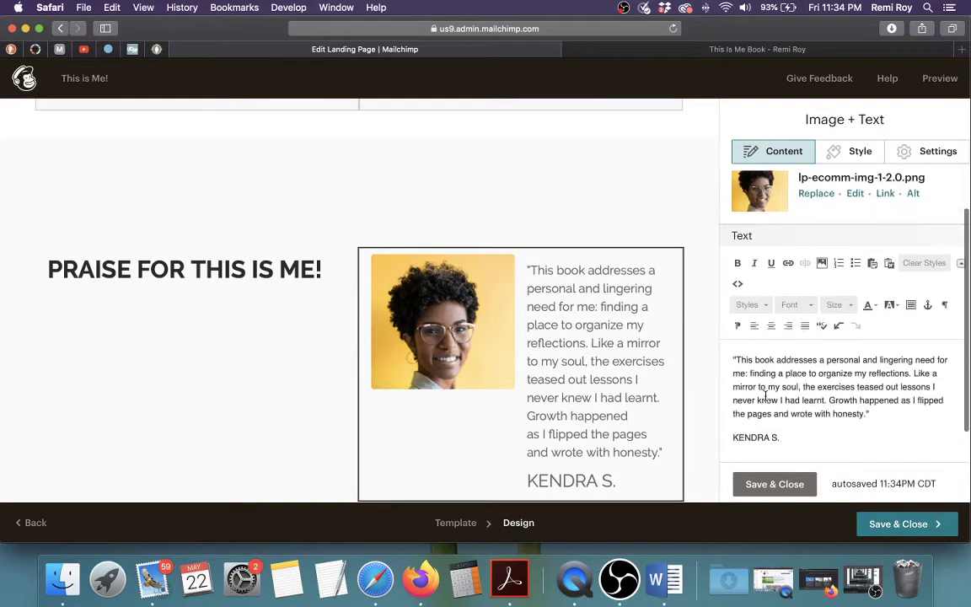
Step: Start replacing the first testimonial's image and upload the closeup photo of a woman from the Desktop to the Content Studio
mouse_move(571, 340)
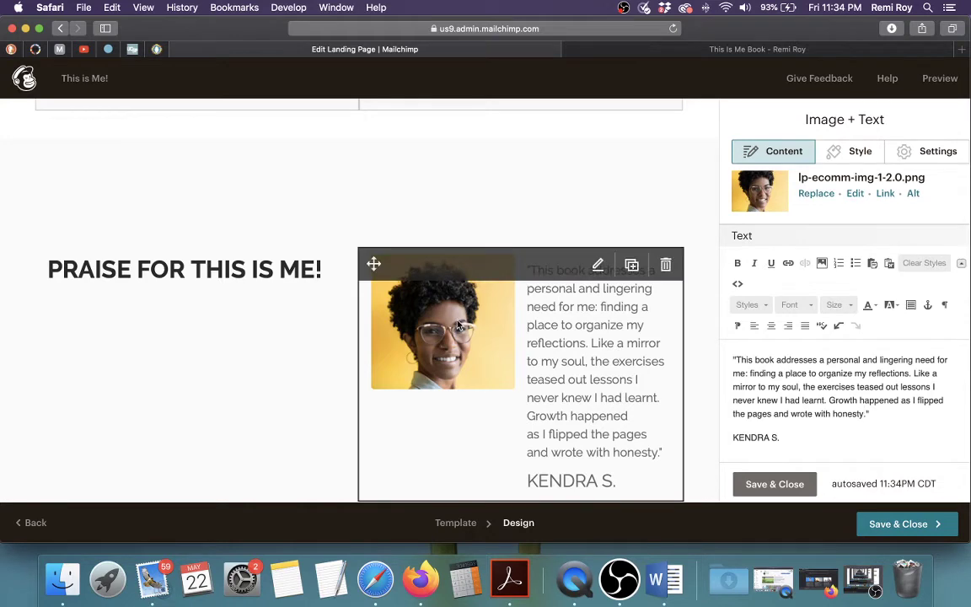
click(815, 194)
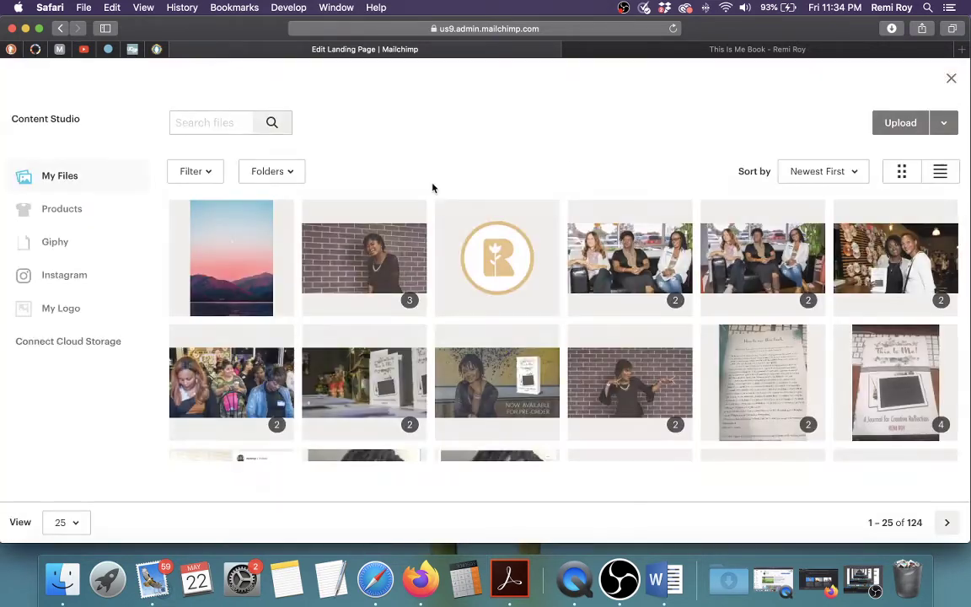
click(899, 124)
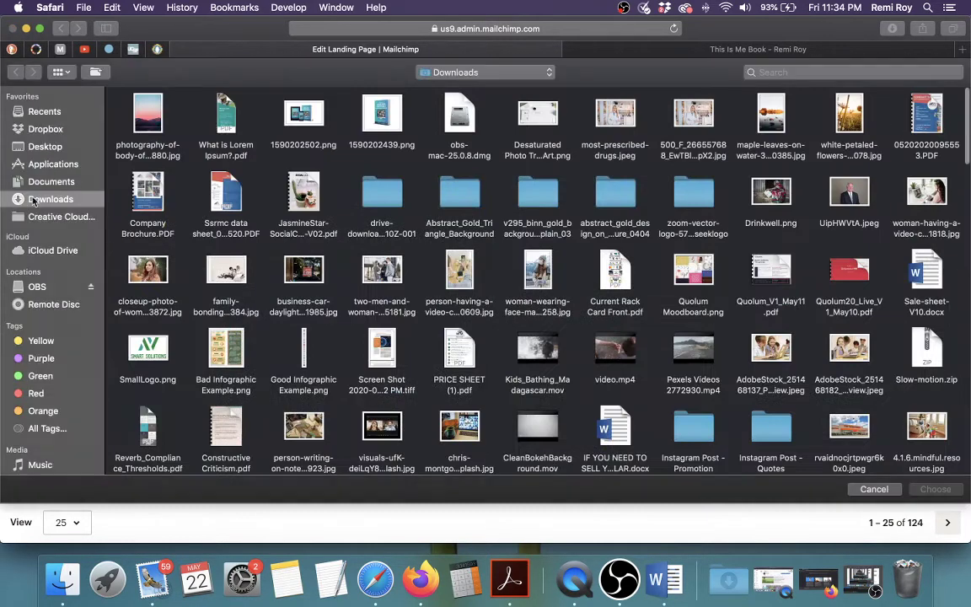
click(46, 147)
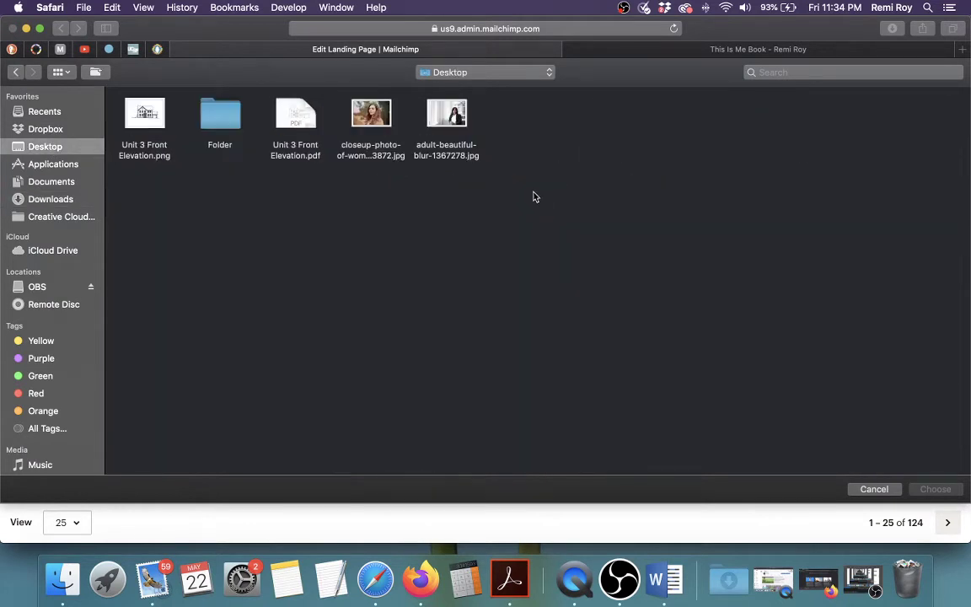
click(353, 111)
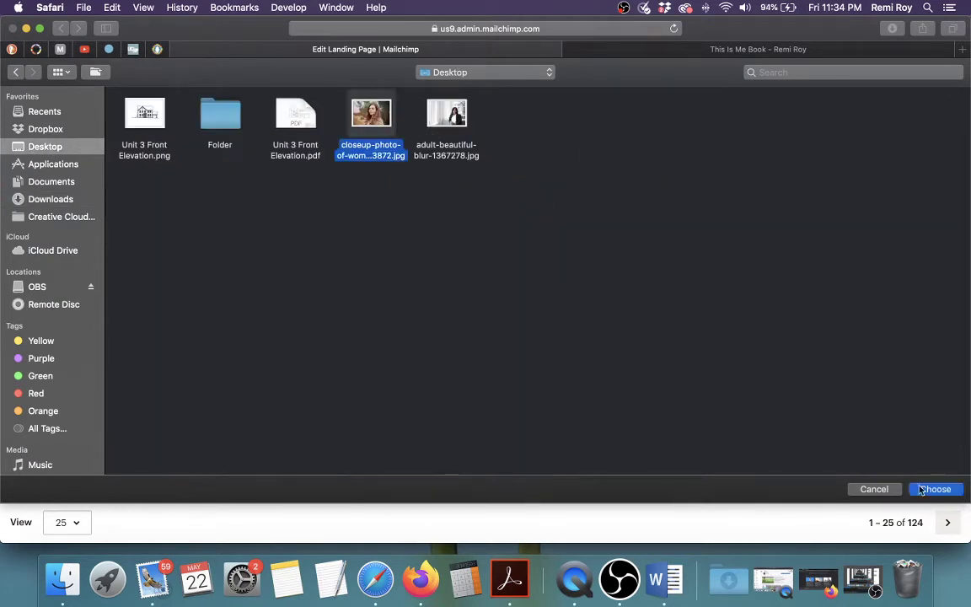
click(935, 490)
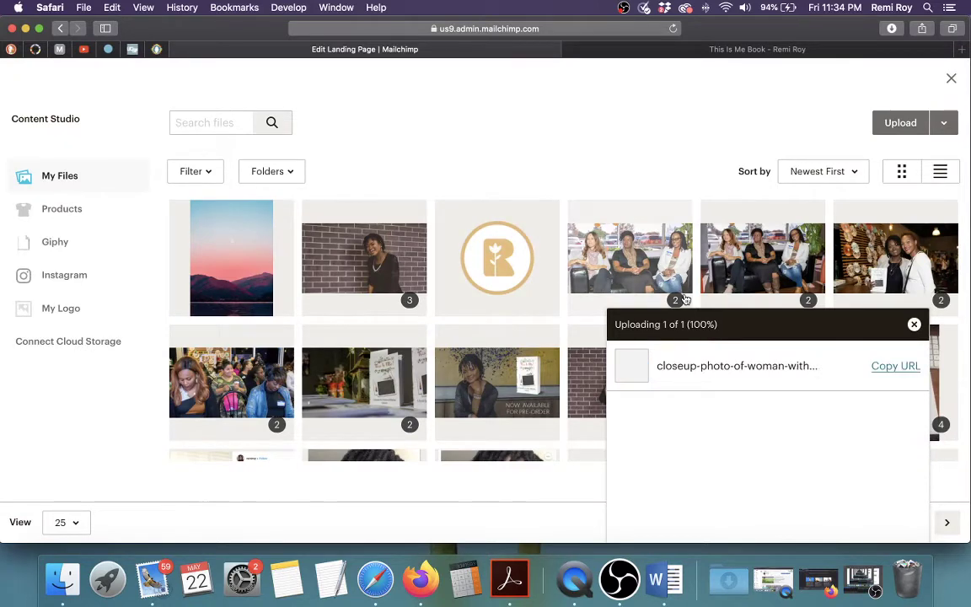
click(914, 324)
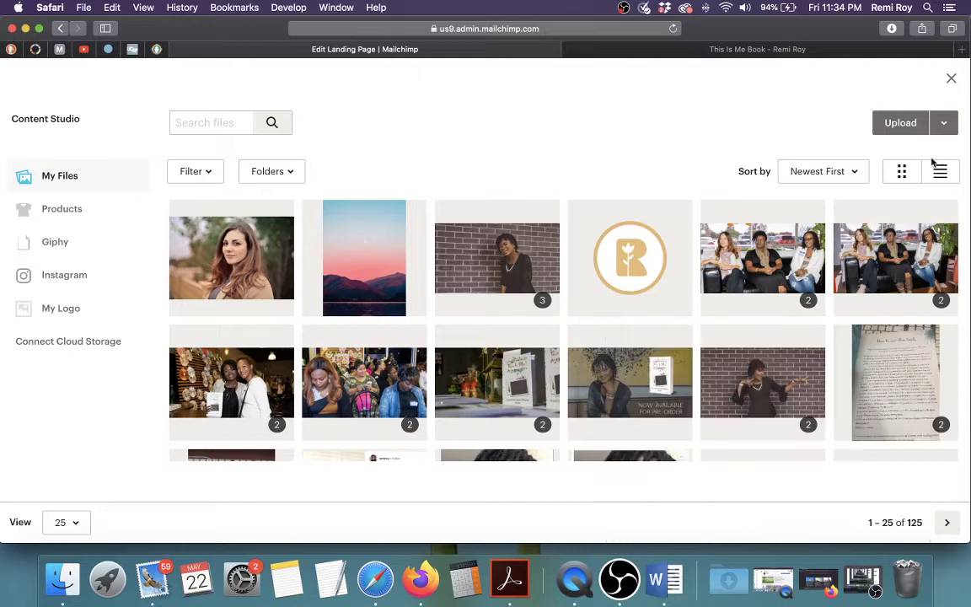
Step: Upload adult-beautiful-blur-1367278.jpg from the Desktop and insert it as the first testimonial's image
click(896, 122)
click(459, 112)
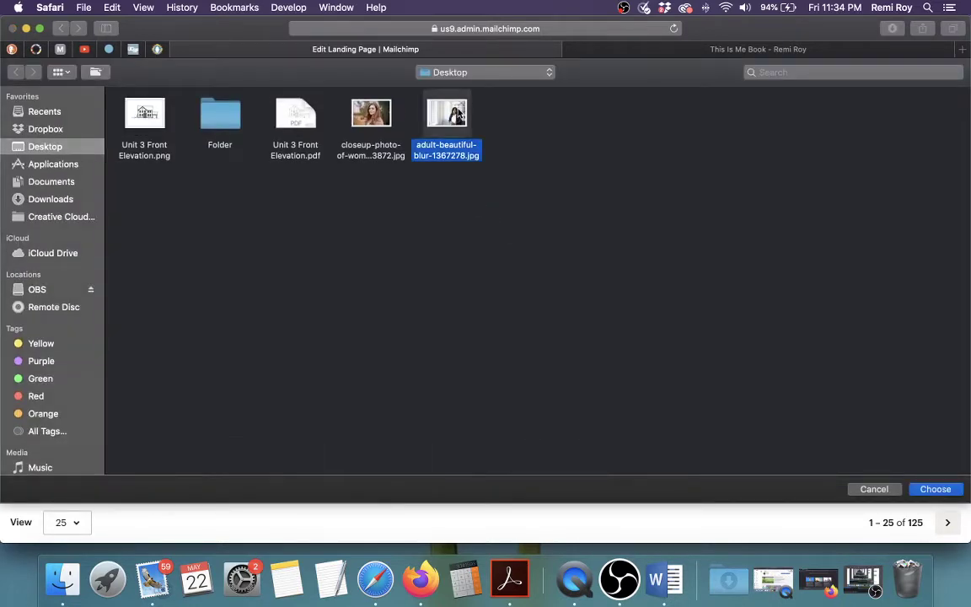
click(937, 492)
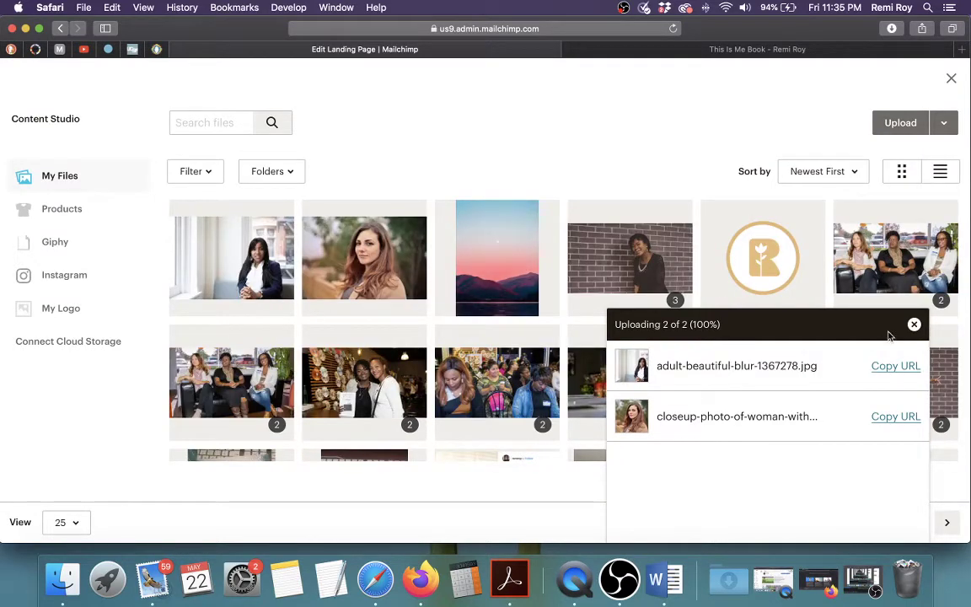
click(914, 324)
click(236, 258)
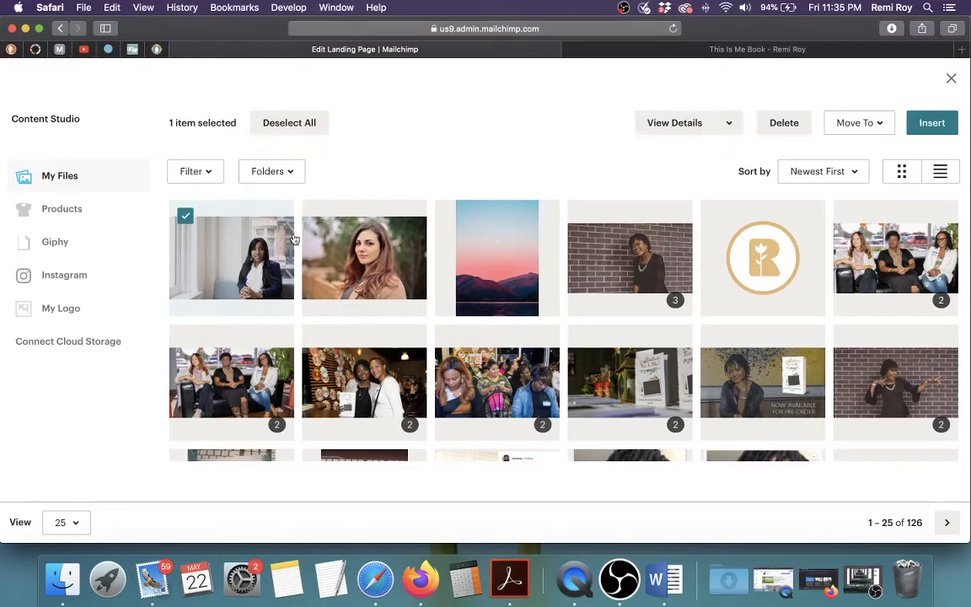
click(946, 129)
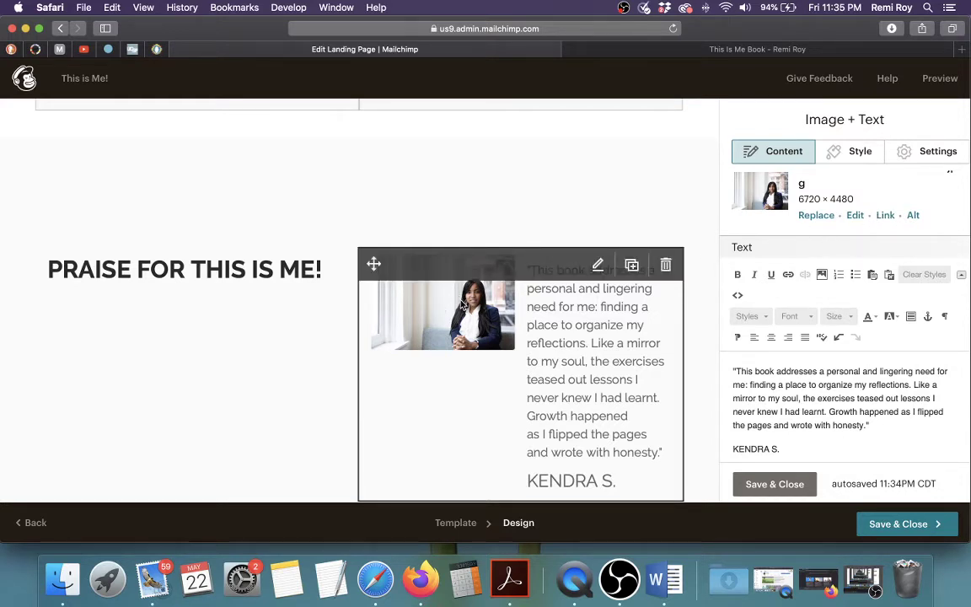
Step: Crop the first testimonial's image to a square tightly framing the woman in the navy blazer, and save the edited image
click(856, 215)
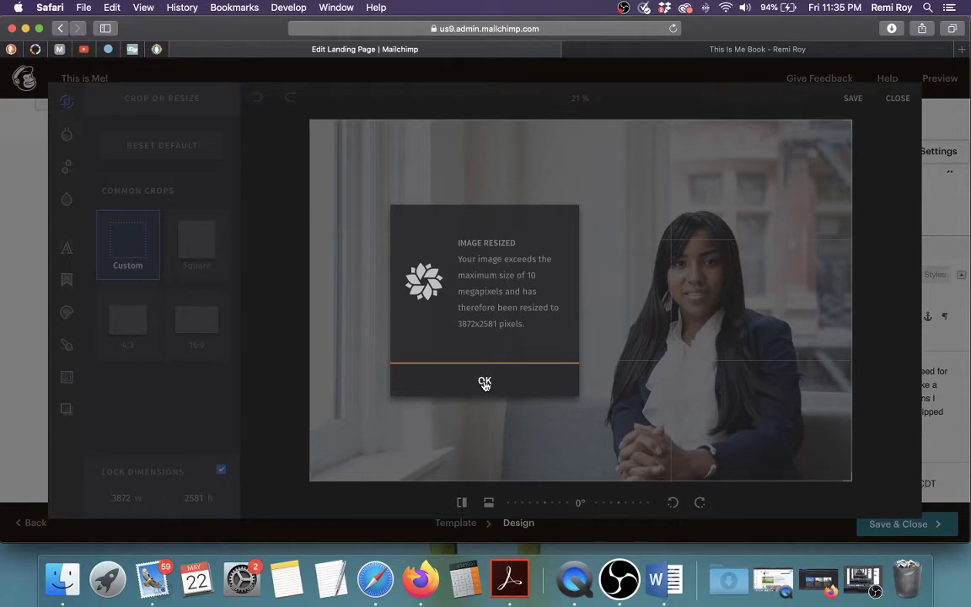
click(485, 384)
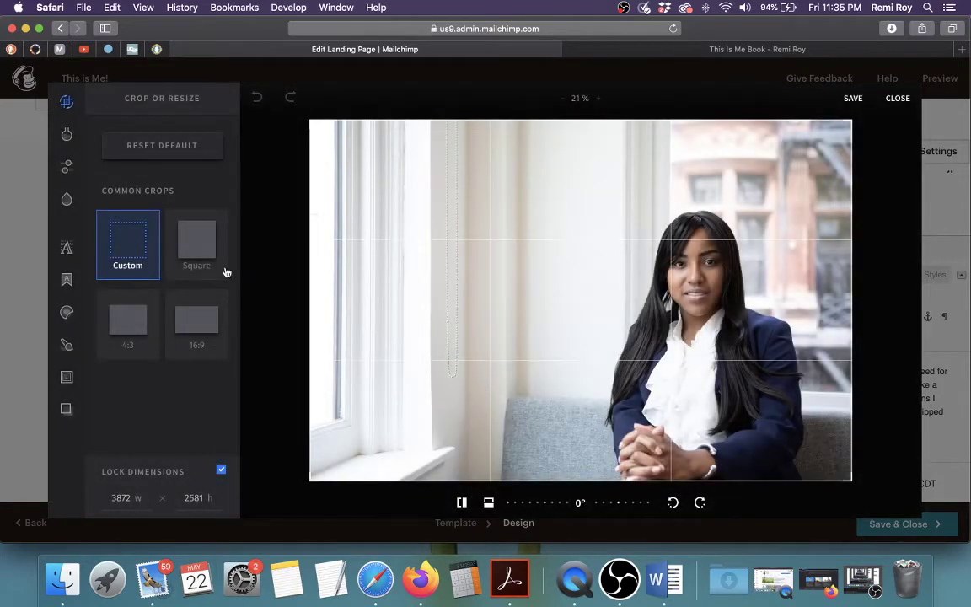
click(202, 254)
drag(570, 319, 680, 325)
drag(489, 127, 554, 188)
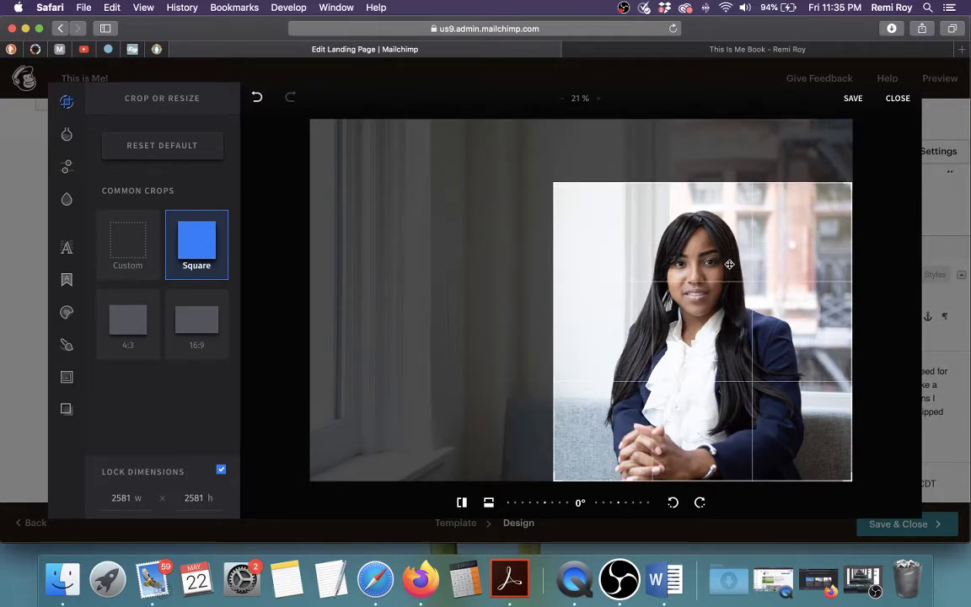
drag(730, 265, 722, 264)
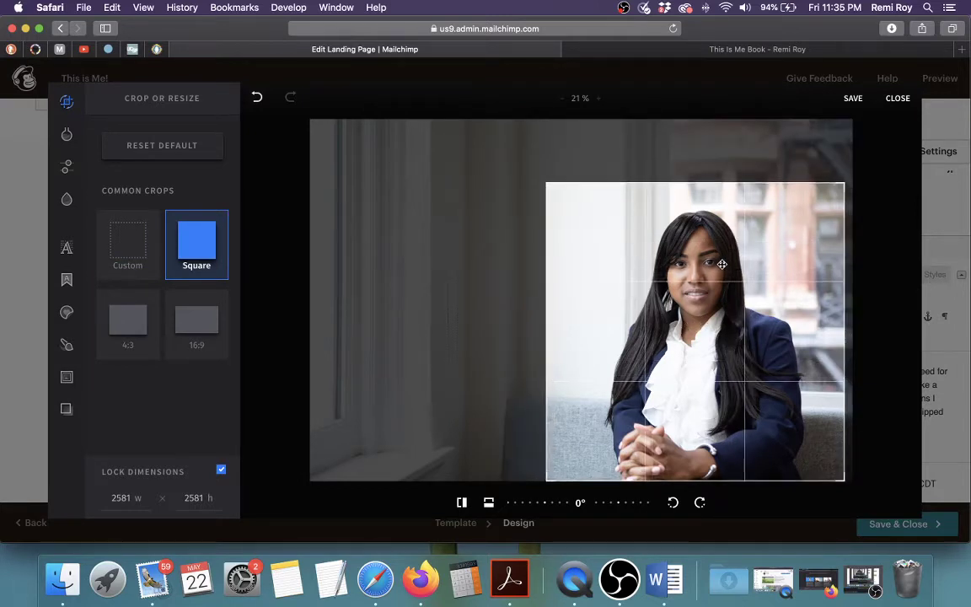
click(854, 99)
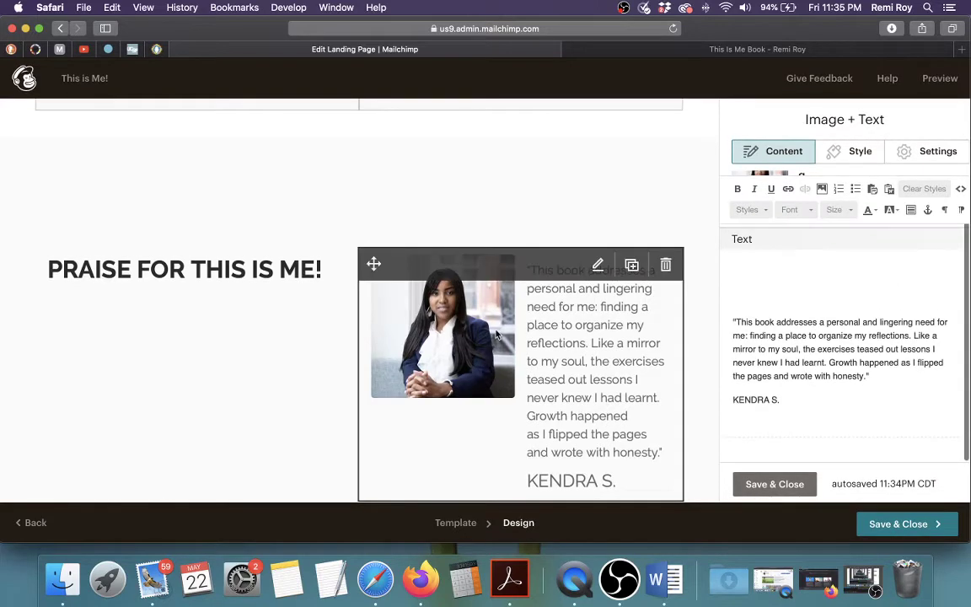
Step: Replace the second testimonial's quote with the copied passage beginning "This book addresses a personal and lingering need for me", keeping the quotation marks
scroll(706, 341, down, 5)
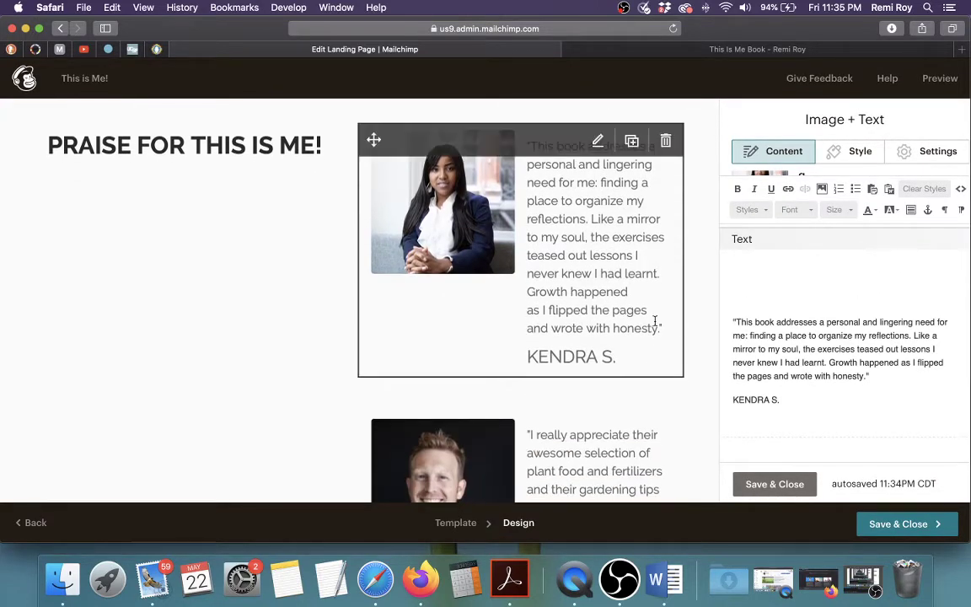
scroll(701, 309, down, 2)
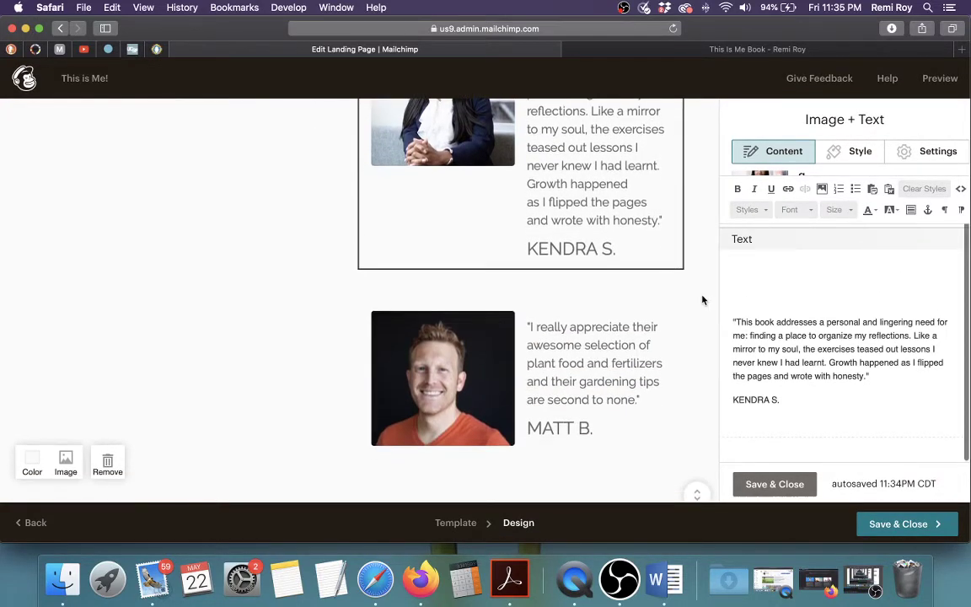
click(539, 363)
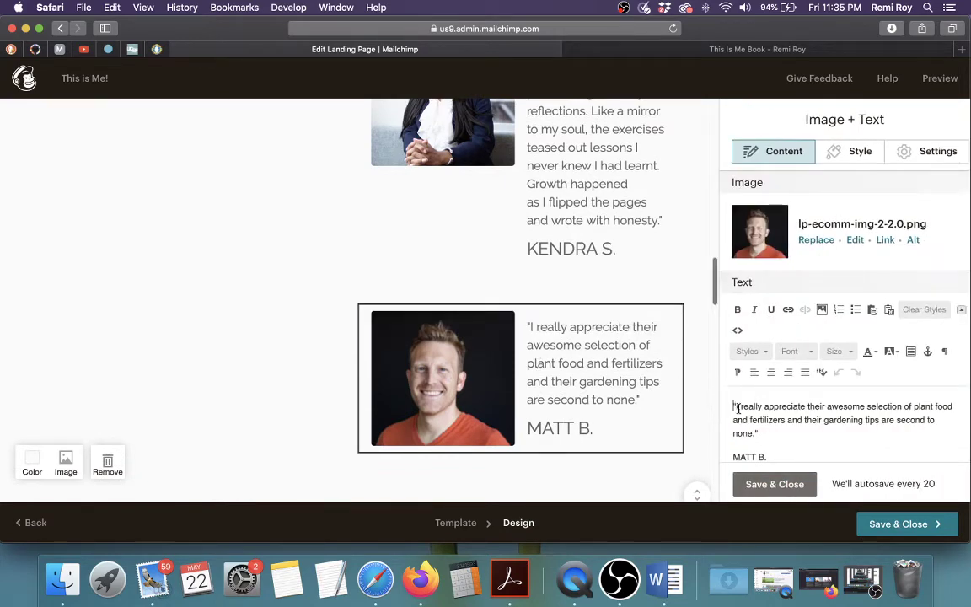
drag(736, 408, 752, 432)
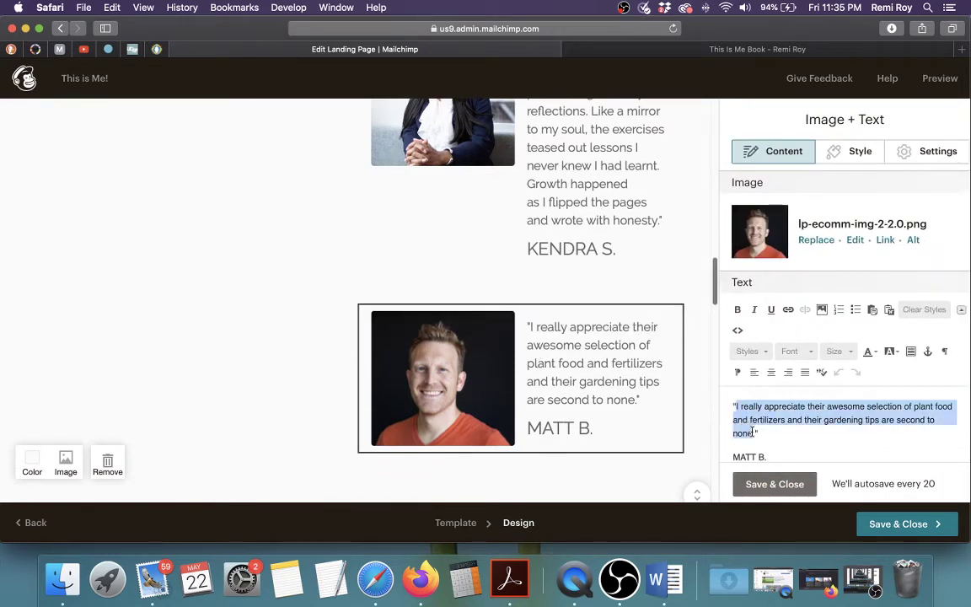
text(This book addresses a personal and lingering need for me: finding a place to organize my reflections. Like a mirror to my soul, the exercises teased out lessons I never knew I had learnt. Growth happened as I flipped the pages and wrote with honesty.)
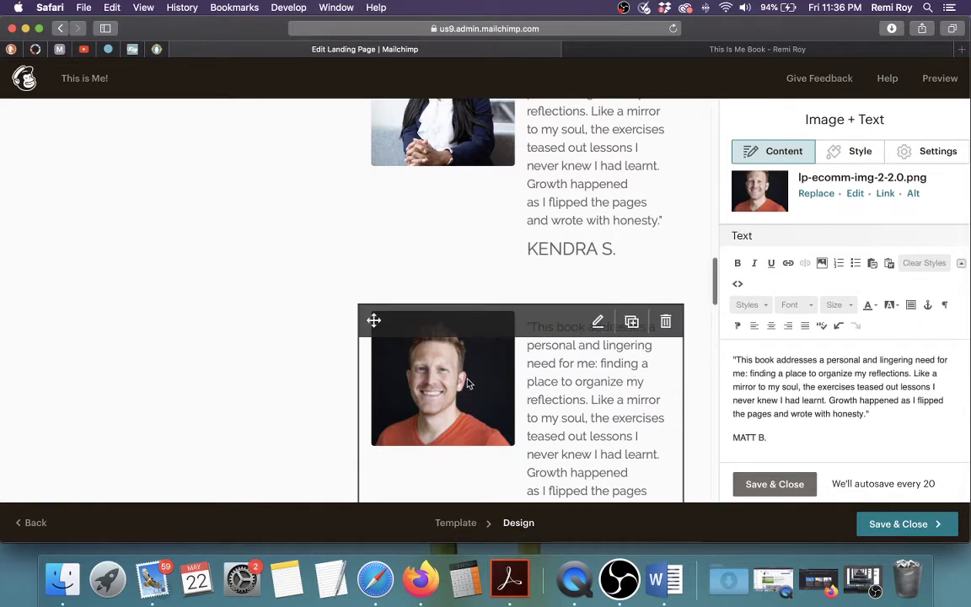
Step: Replace the second testimonial's image with the uploaded Content Studio photo of the woman in the brown coat
click(817, 193)
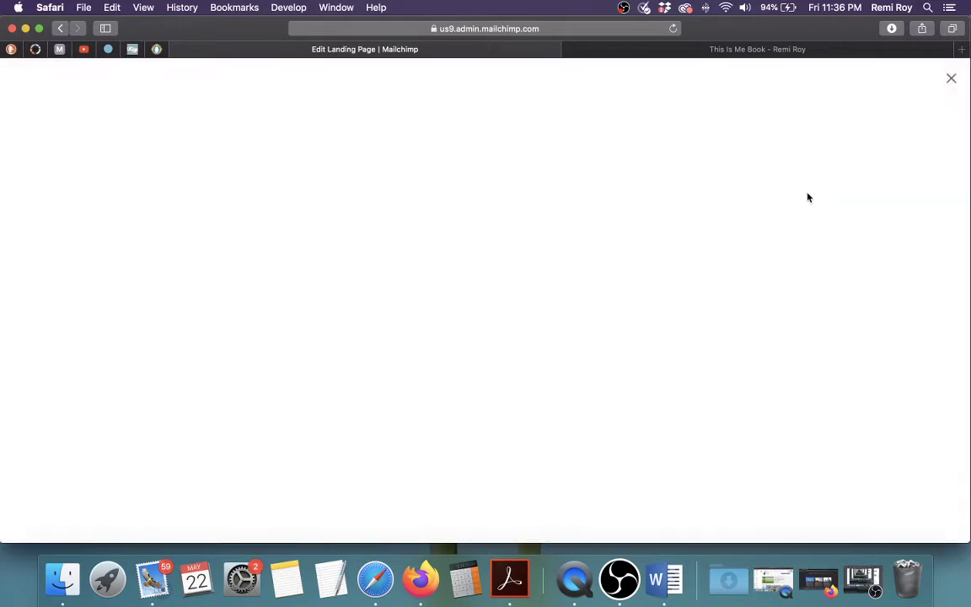
click(371, 255)
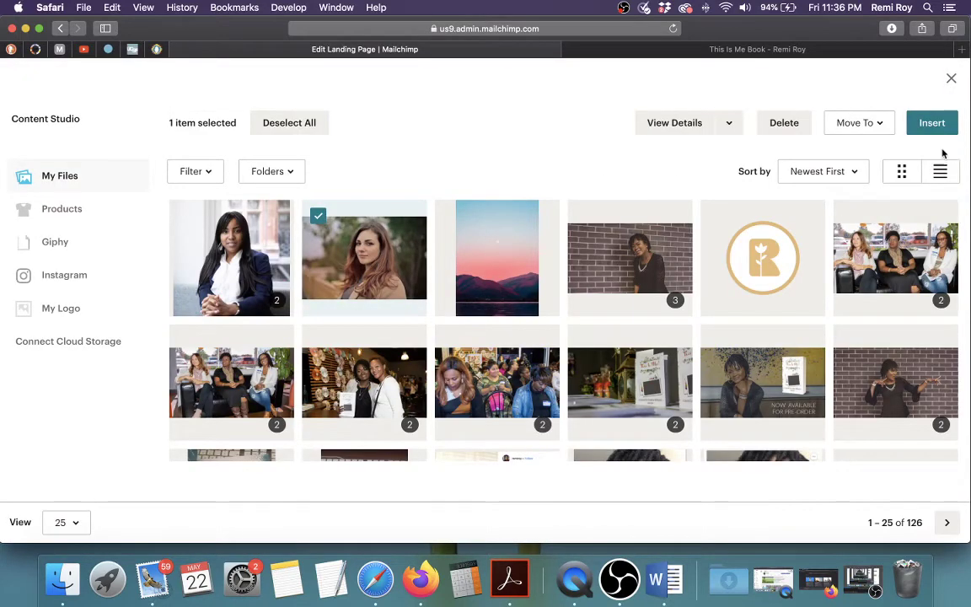
click(932, 122)
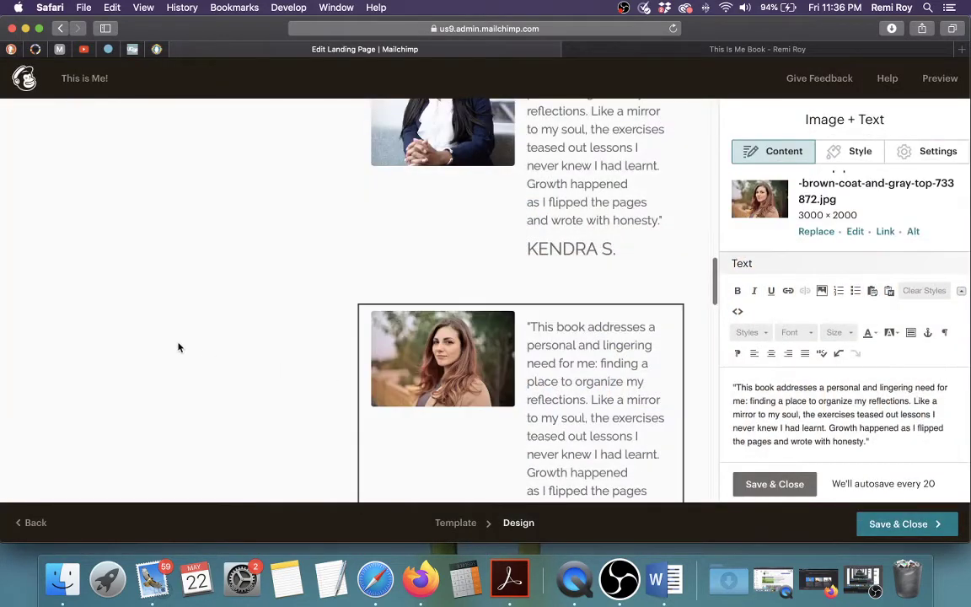
Step: Crop the second testimonial's image to a 2000 × 2000 square centred on the woman, and save the edited image
scroll(178, 346, up, 2)
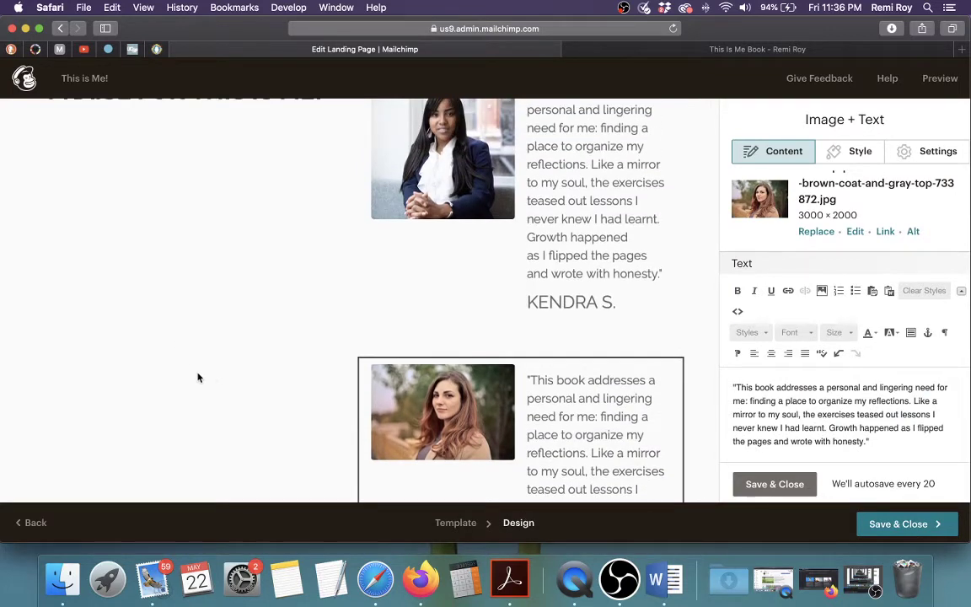
scroll(422, 278, up, 5)
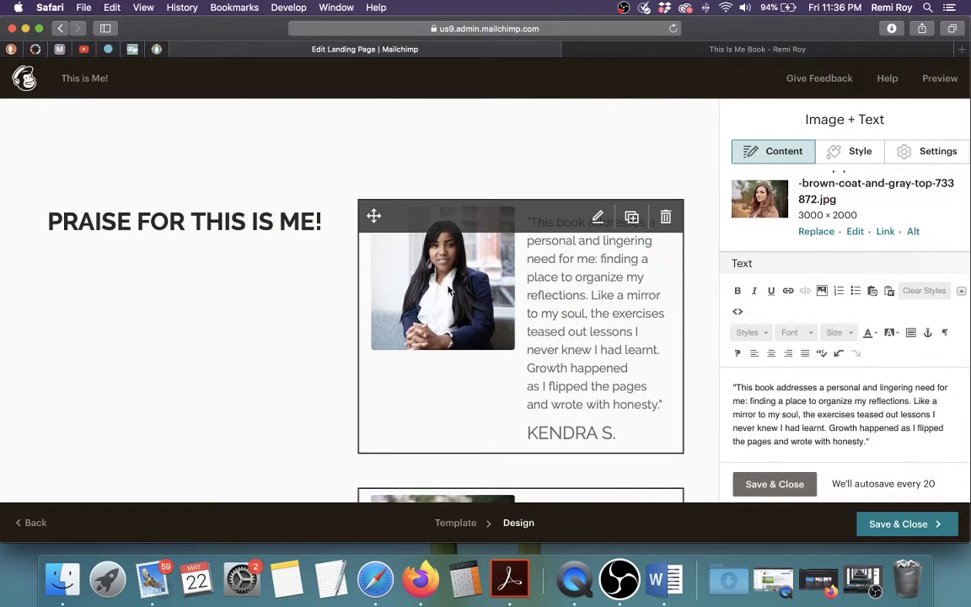
scroll(449, 290, up, 1)
scroll(559, 316, down, 6)
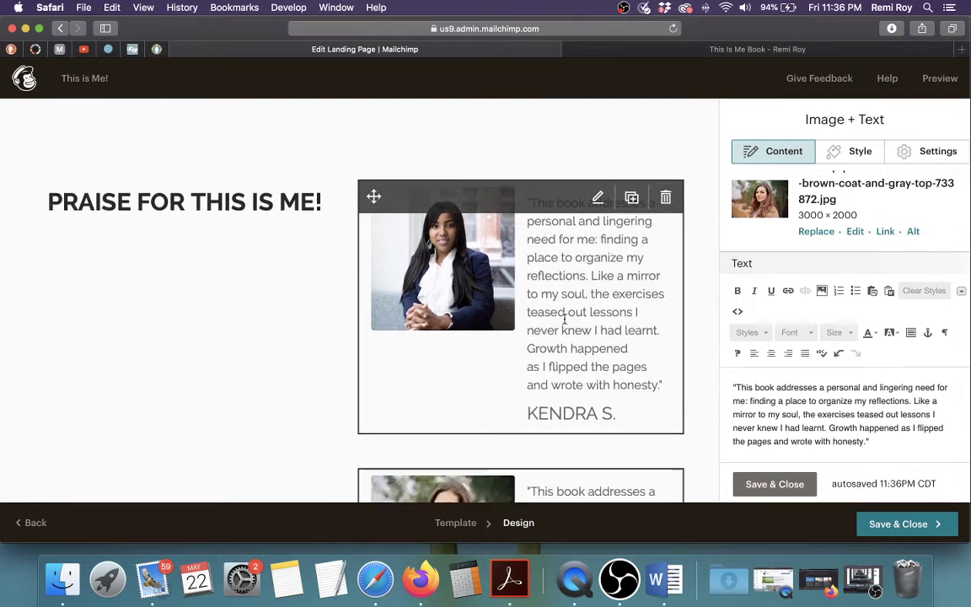
click(856, 232)
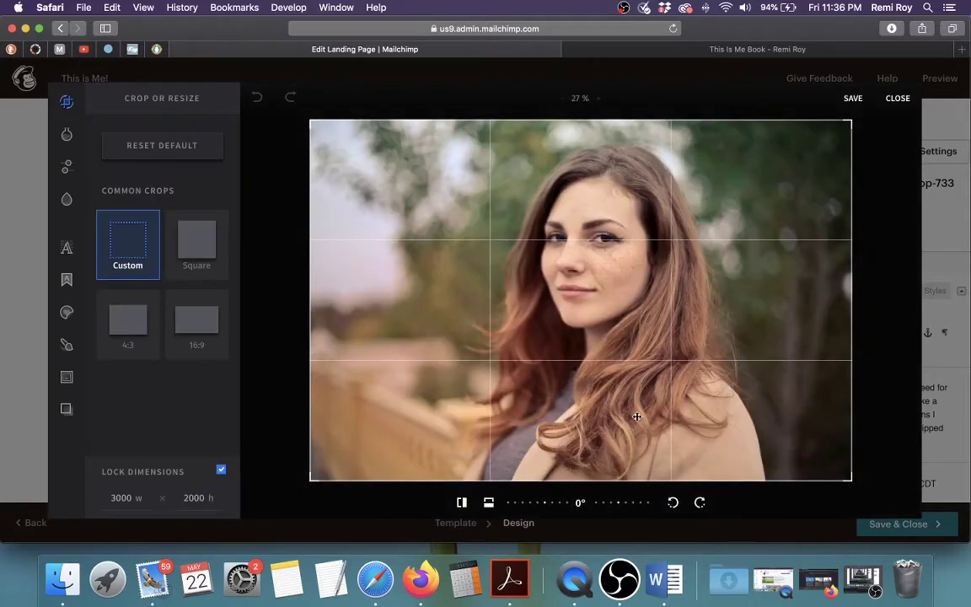
click(202, 245)
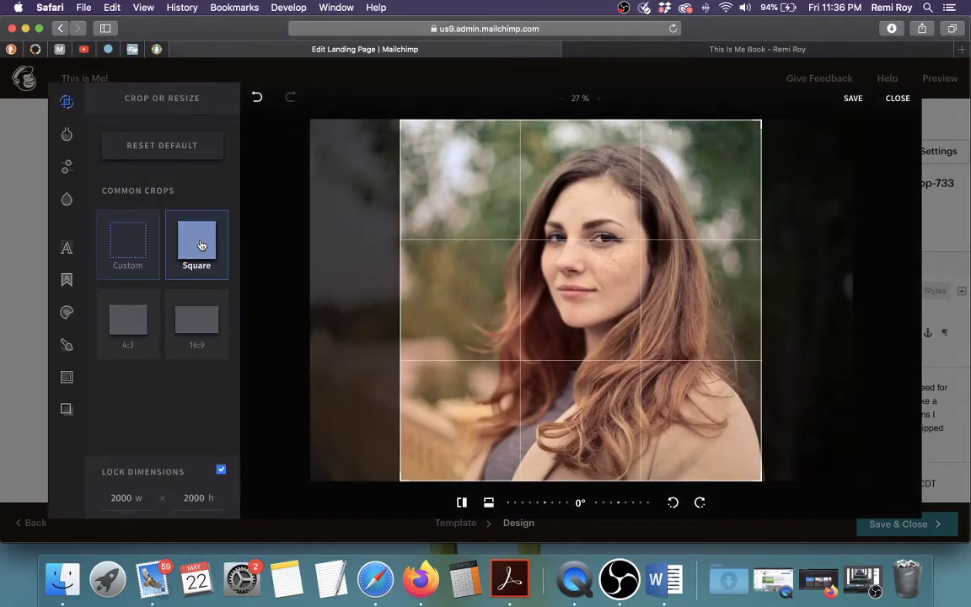
drag(635, 373, 645, 375)
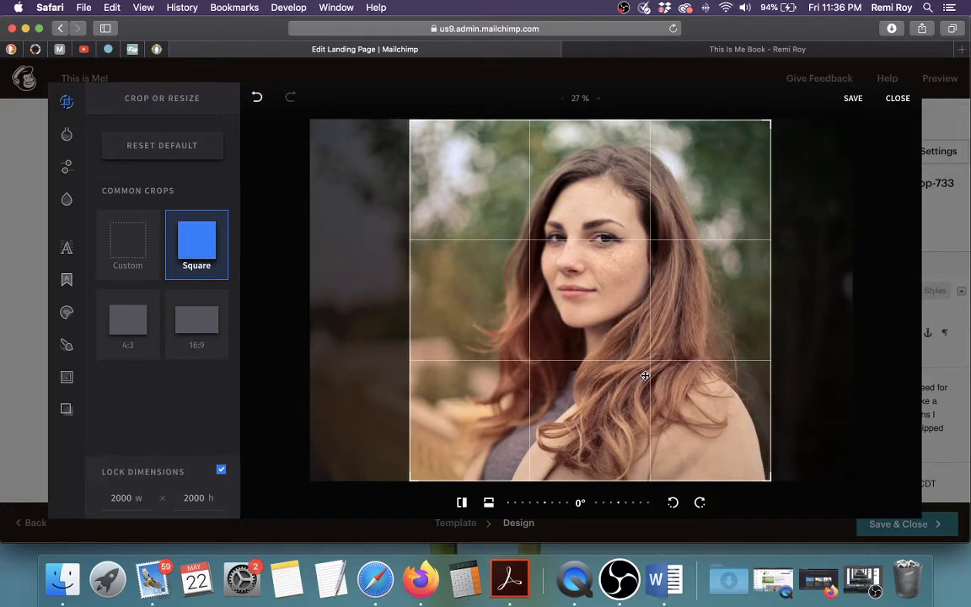
click(853, 99)
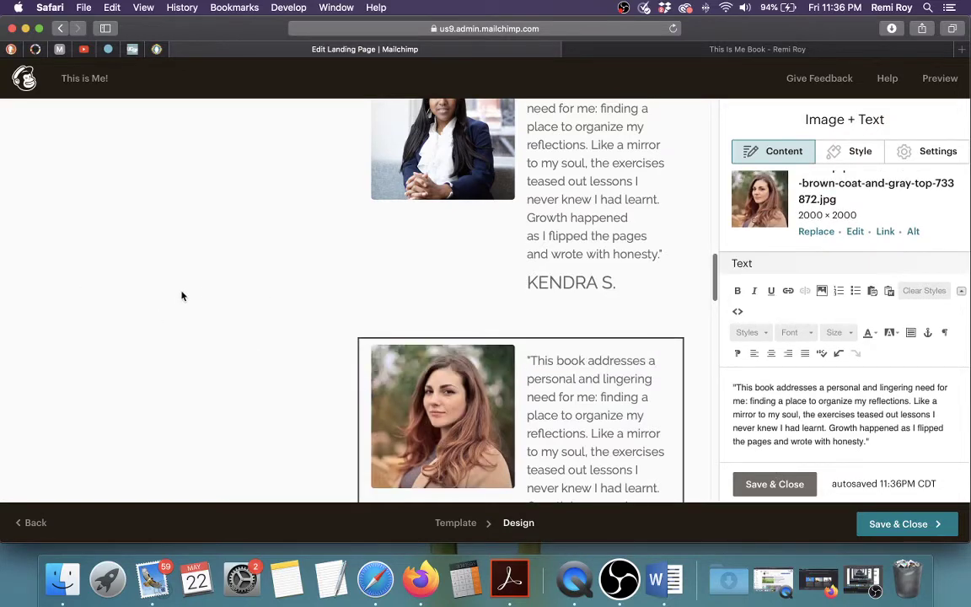
Step: On the This Is Me Book page, copy the author's introduction from "Hi, my name is" to "harnessing the power of reflection."
scroll(181, 296, up, 2)
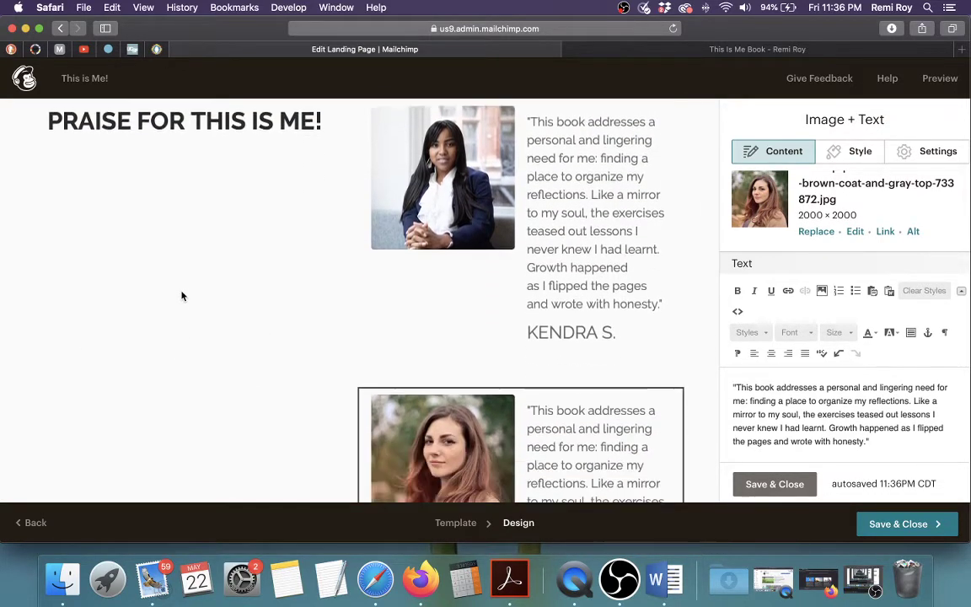
scroll(181, 296, down, 10)
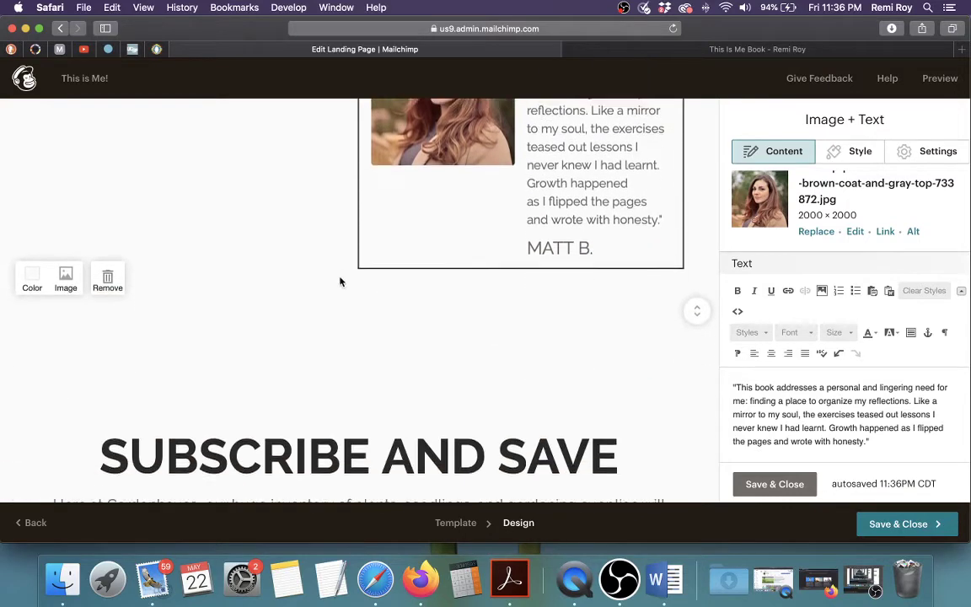
scroll(339, 282, down, 6)
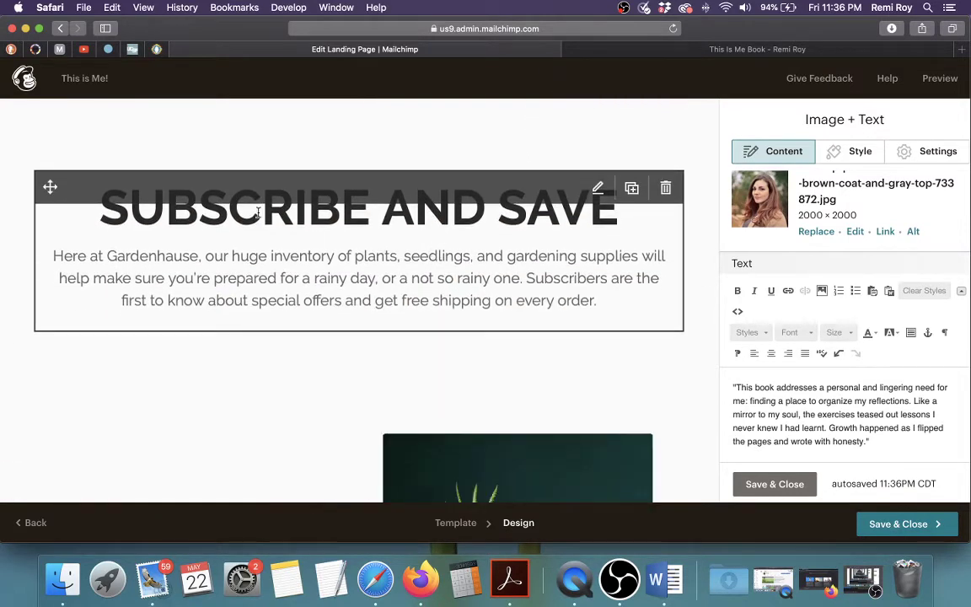
click(743, 47)
scroll(540, 267, up, 20)
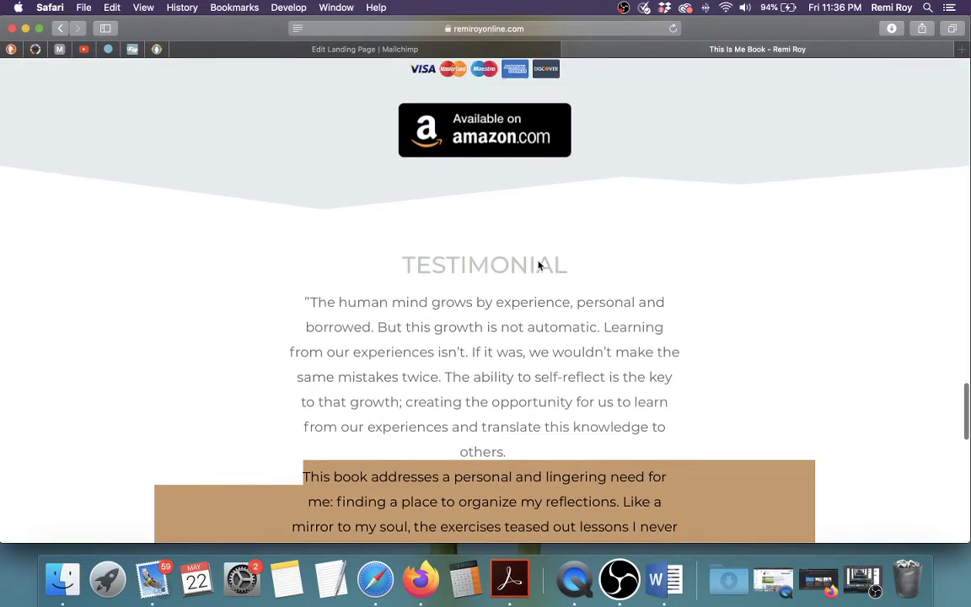
scroll(539, 266, up, 20)
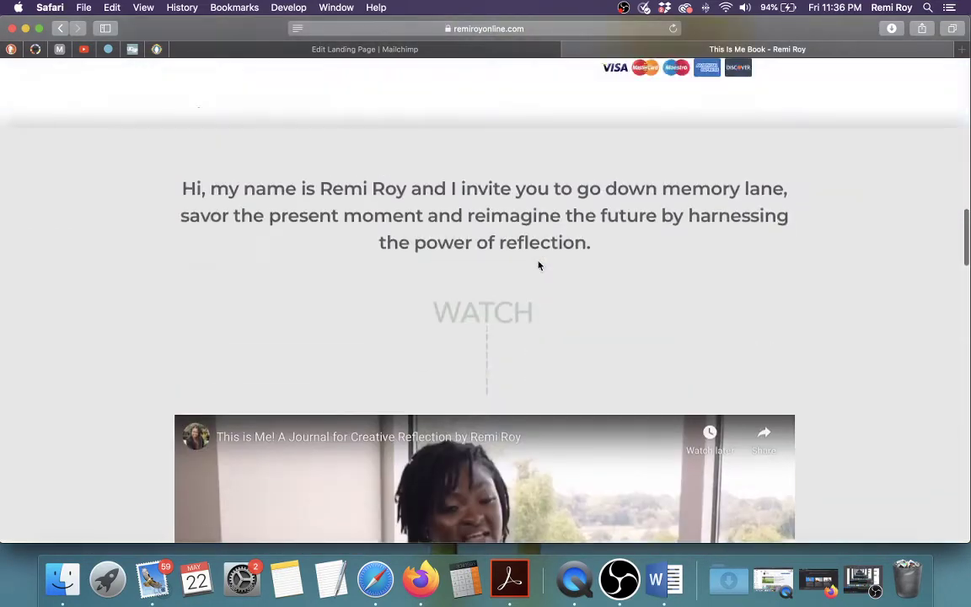
scroll(538, 266, up, 3)
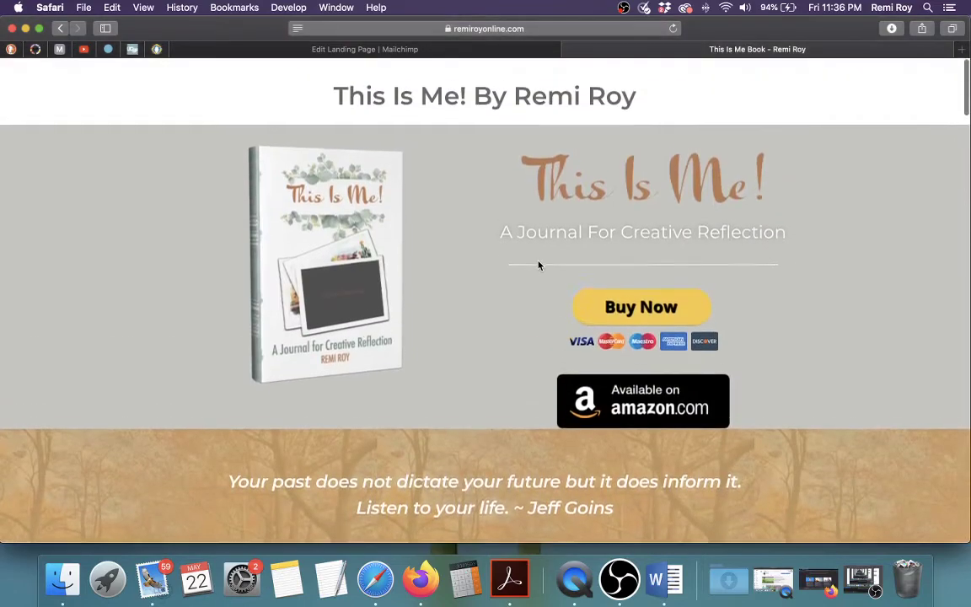
scroll(539, 265, down, 15)
scroll(537, 261, down, 5)
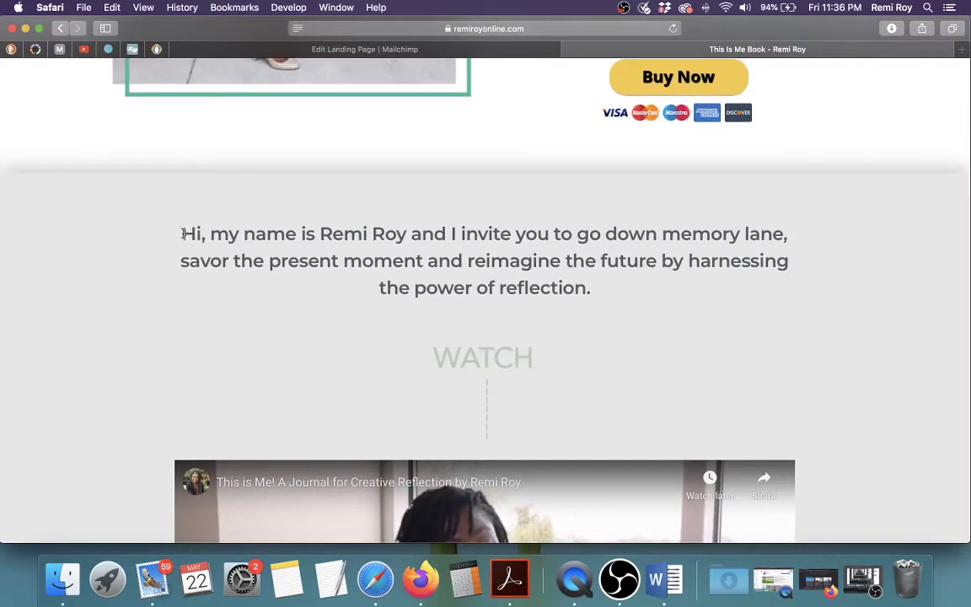
drag(182, 233, 591, 300)
key(super+c)
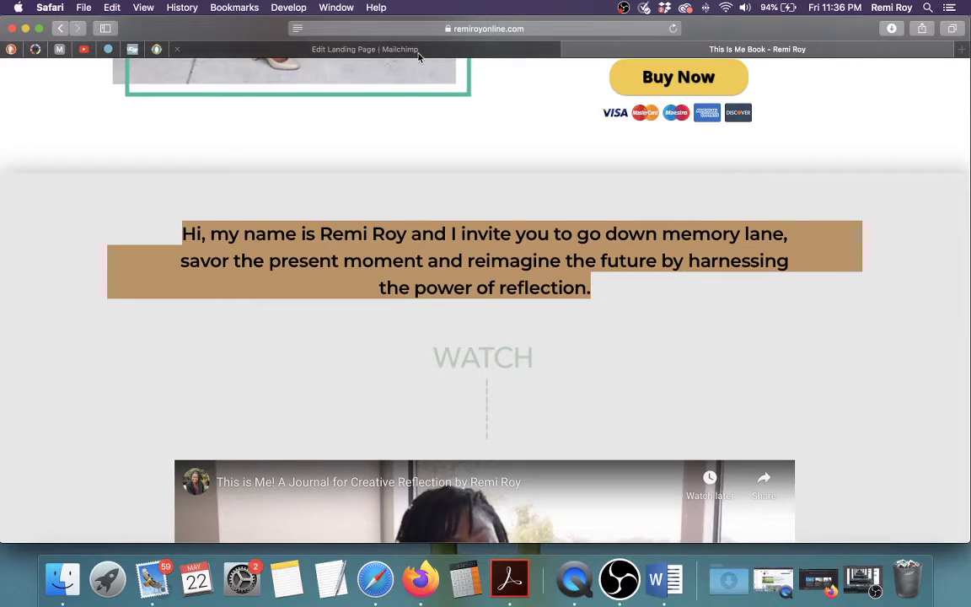
Step: Back in the landing page editor, replace the paragraph under the "SUBSCRIBE AND SAVE" heading with the copied author introduction
click(378, 51)
click(51, 260)
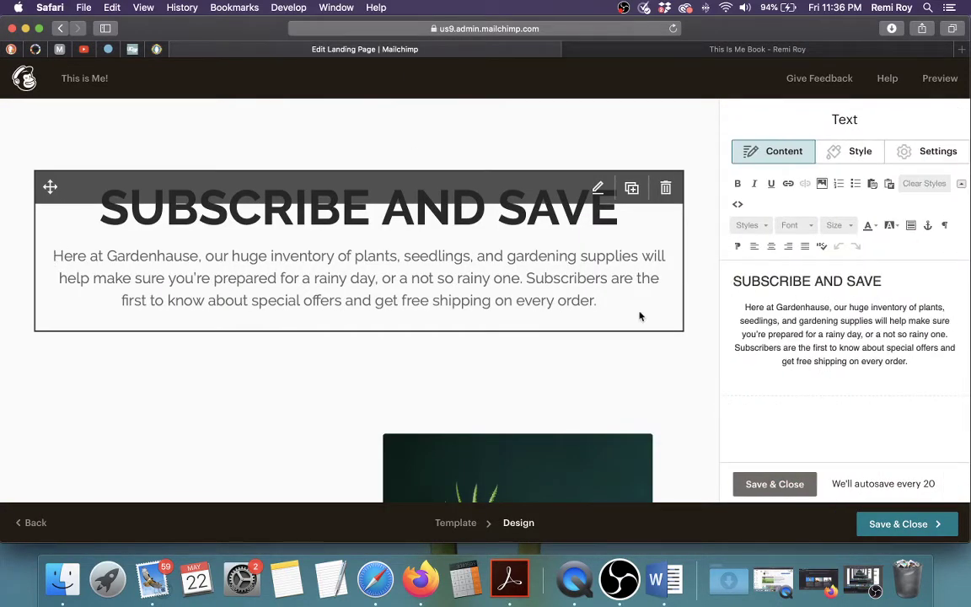
click(907, 357)
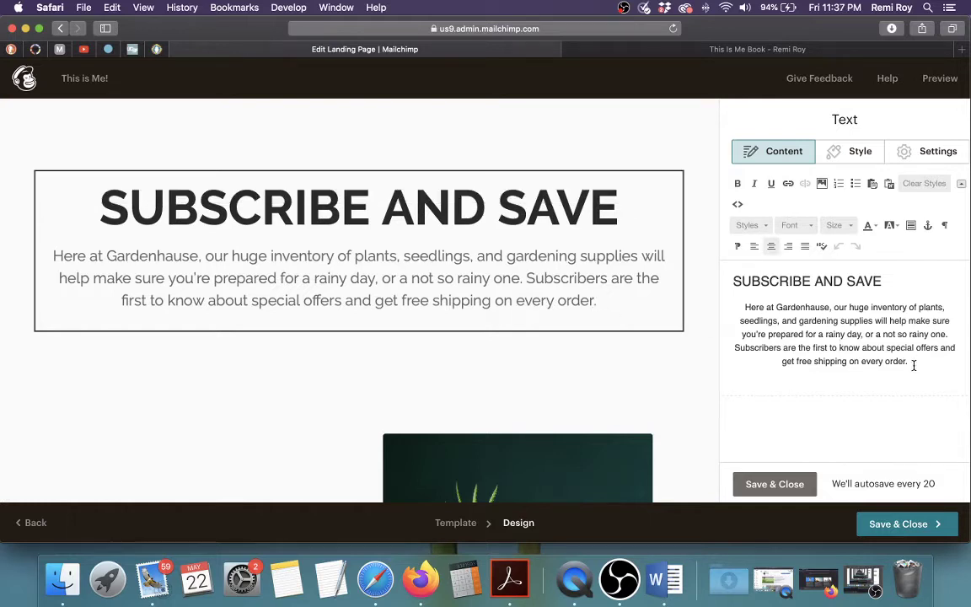
drag(913, 364, 746, 307)
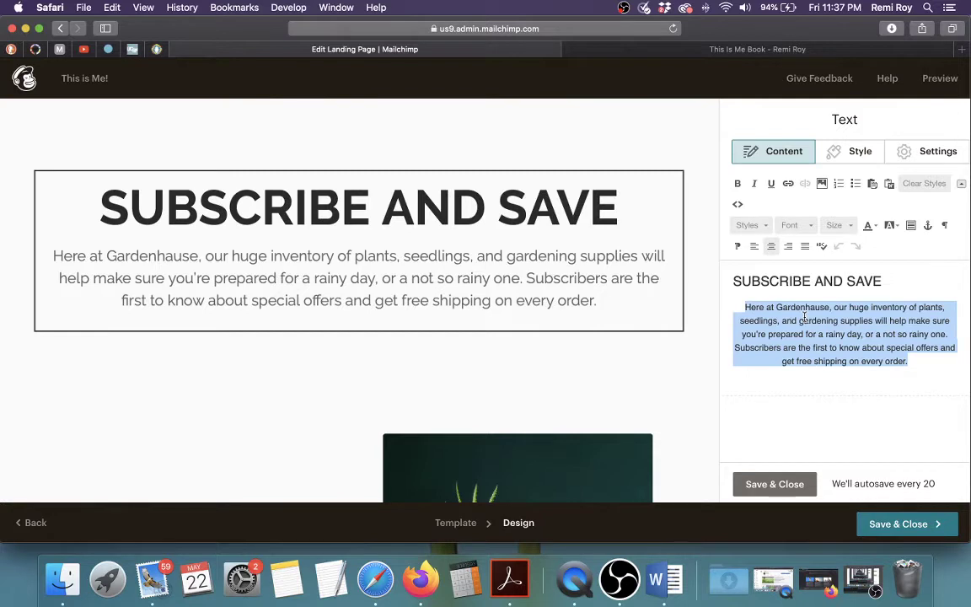
key(super+v)
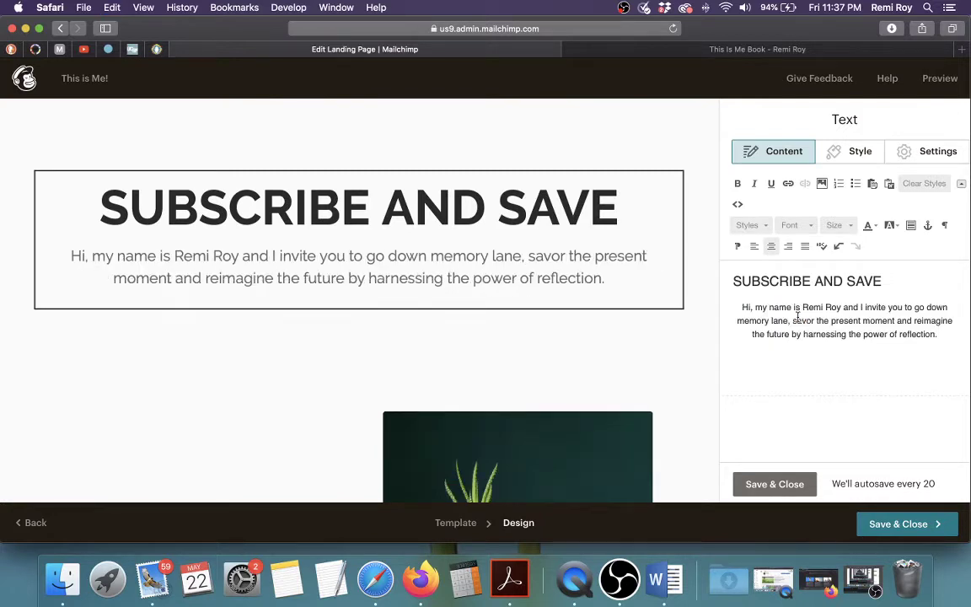
Step: Move the "Hi, my name is" greeting with the author's name into the heading, replacing "SUBSCRIBE AND SAVE", and start the paragraph with "..."
drag(840, 306, 736, 305)
key(BackSpace)
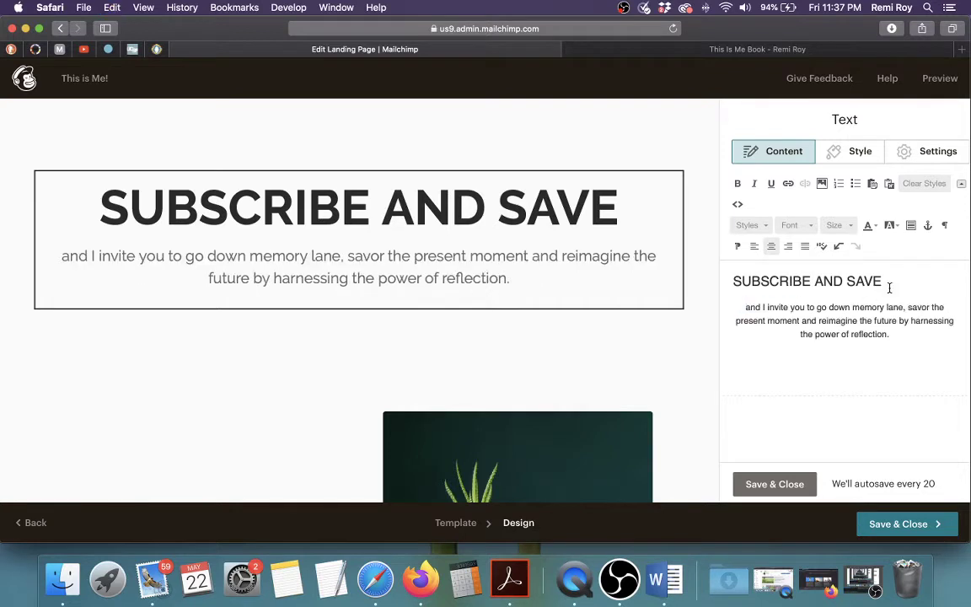
drag(889, 288, 730, 280)
key(super+v)
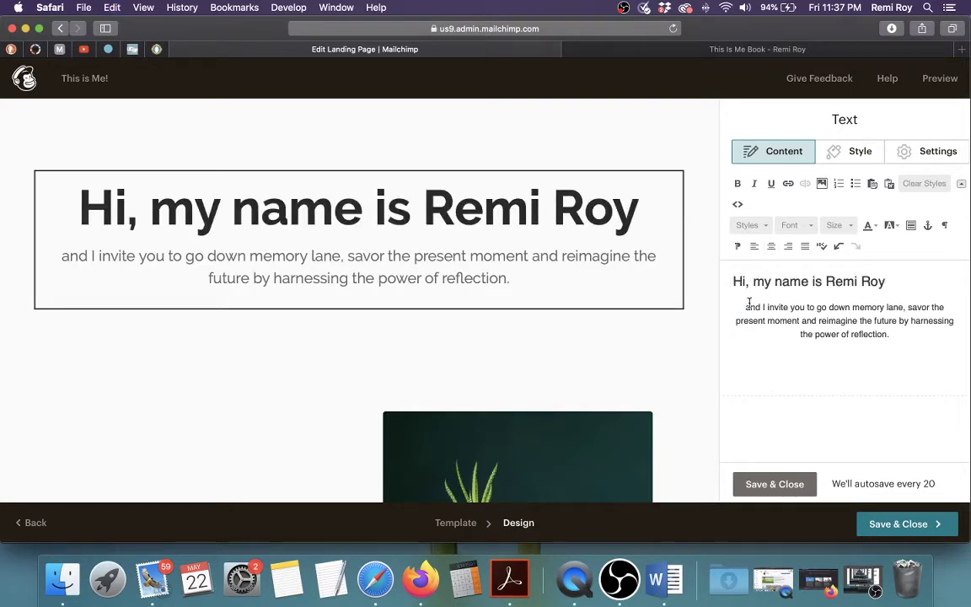
click(746, 306)
text(...)
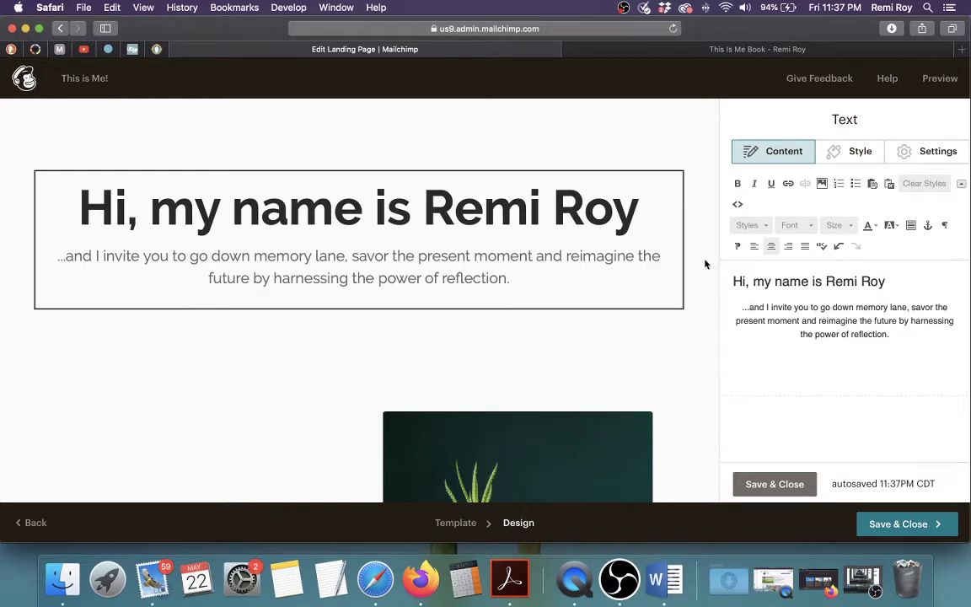
Step: Copy the passage from "I wanted to piece out" to "even lost?" on the This Is Me Book page and append it to the landing page's author introduction
click(607, 48)
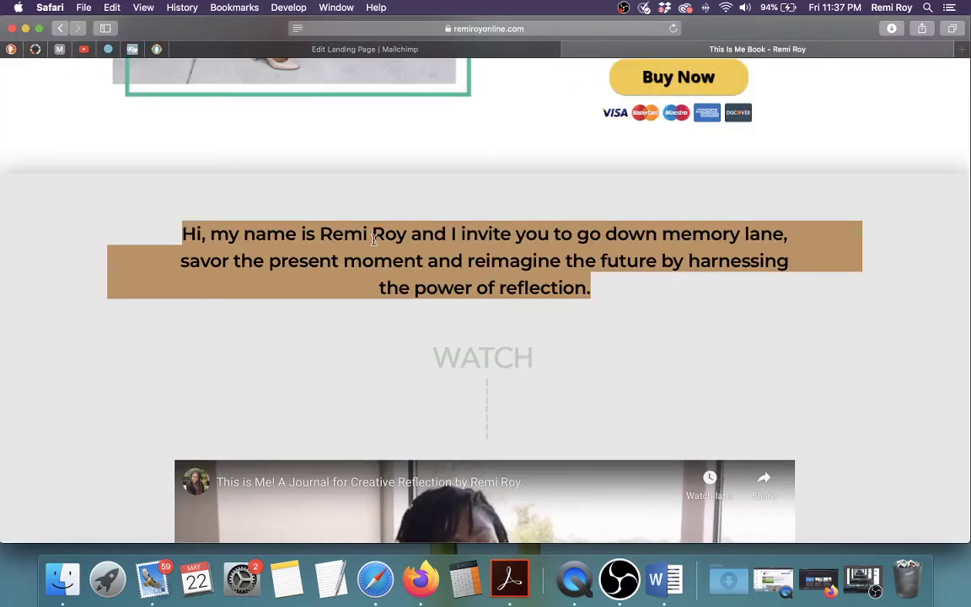
scroll(396, 216, down, 15)
scroll(398, 220, up, 13)
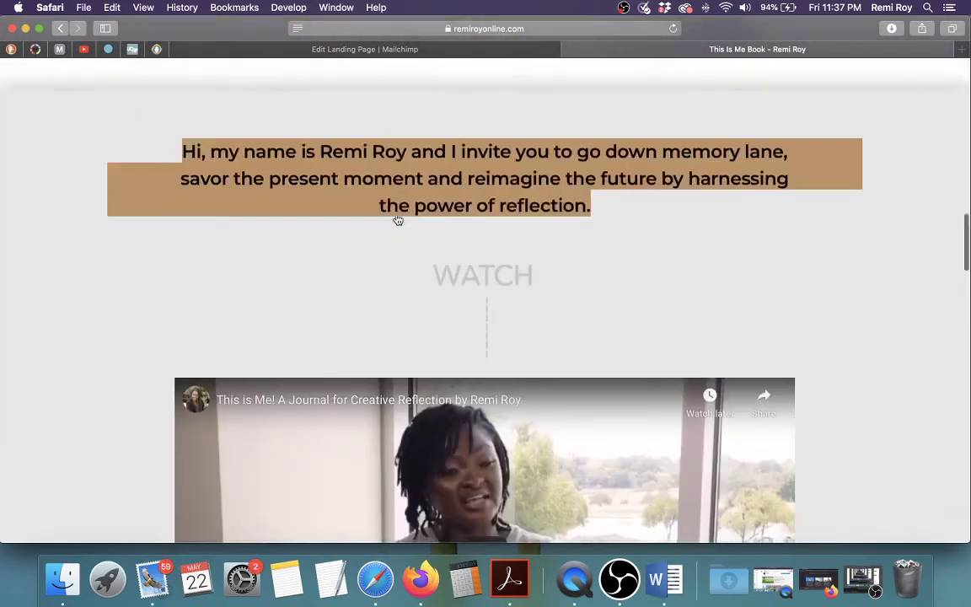
scroll(398, 220, down, 10)
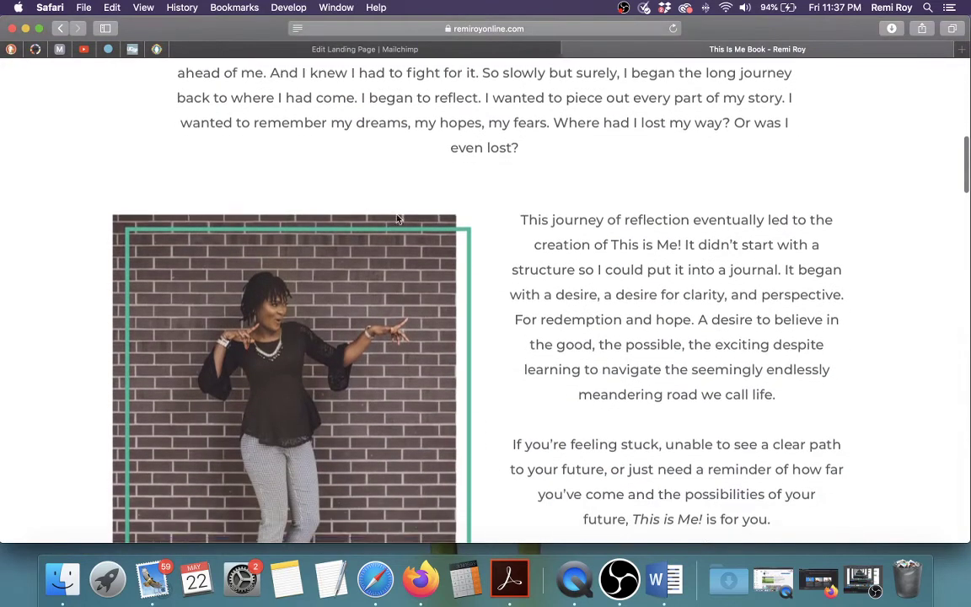
scroll(398, 220, down, 3)
scroll(396, 220, up, 5)
scroll(396, 220, down, 1)
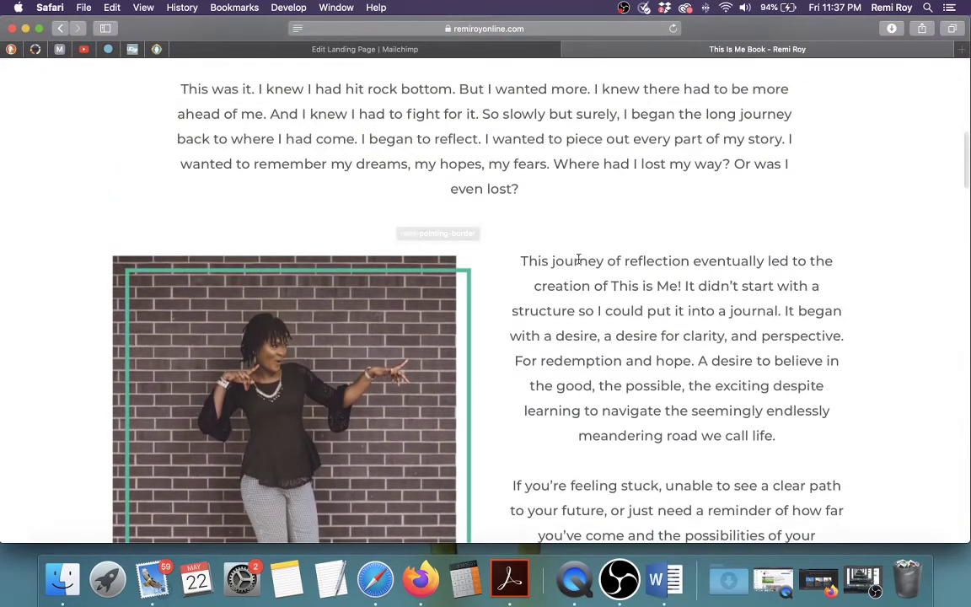
scroll(581, 261, up, 3)
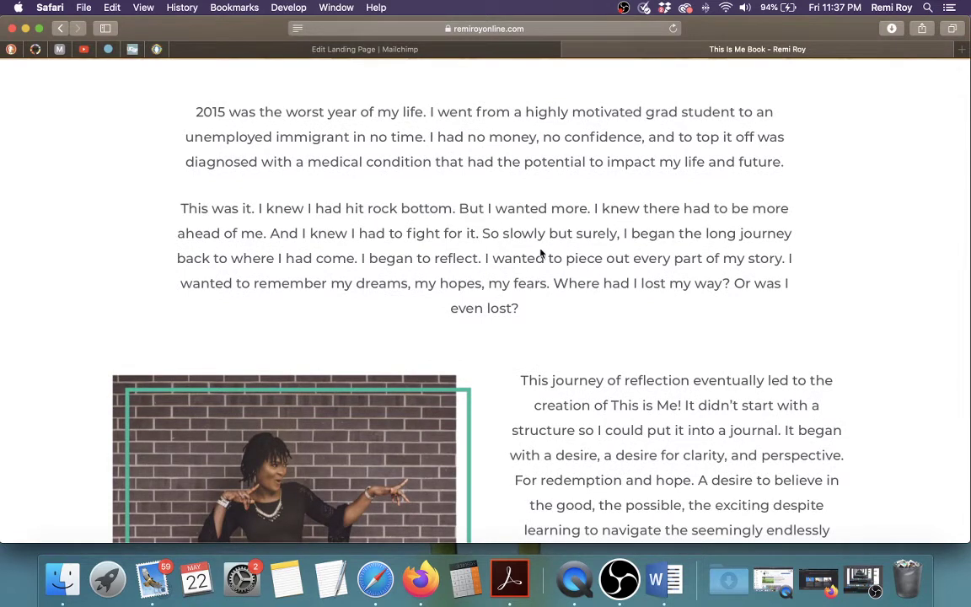
drag(485, 258, 532, 309)
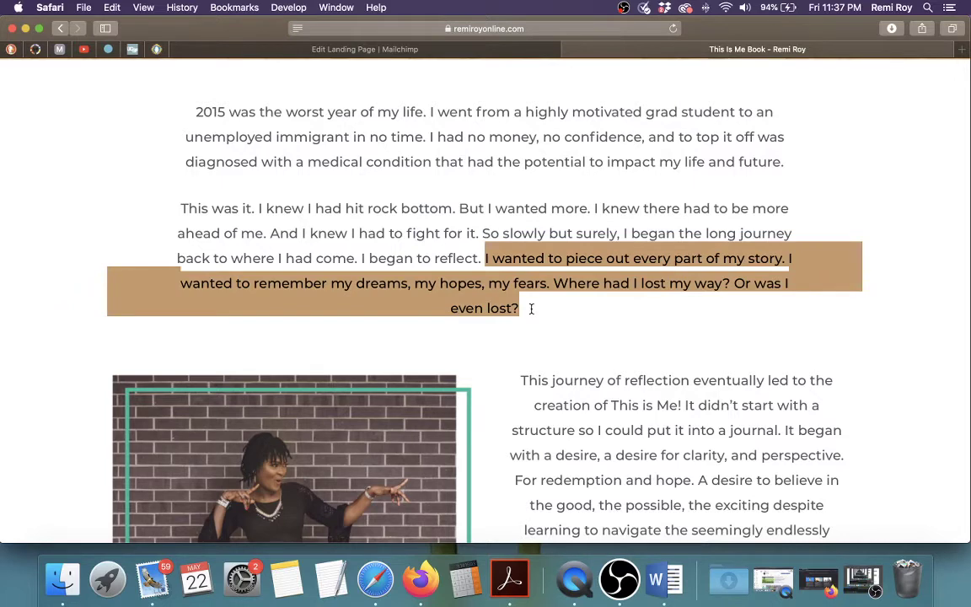
scroll(580, 284, down, 4)
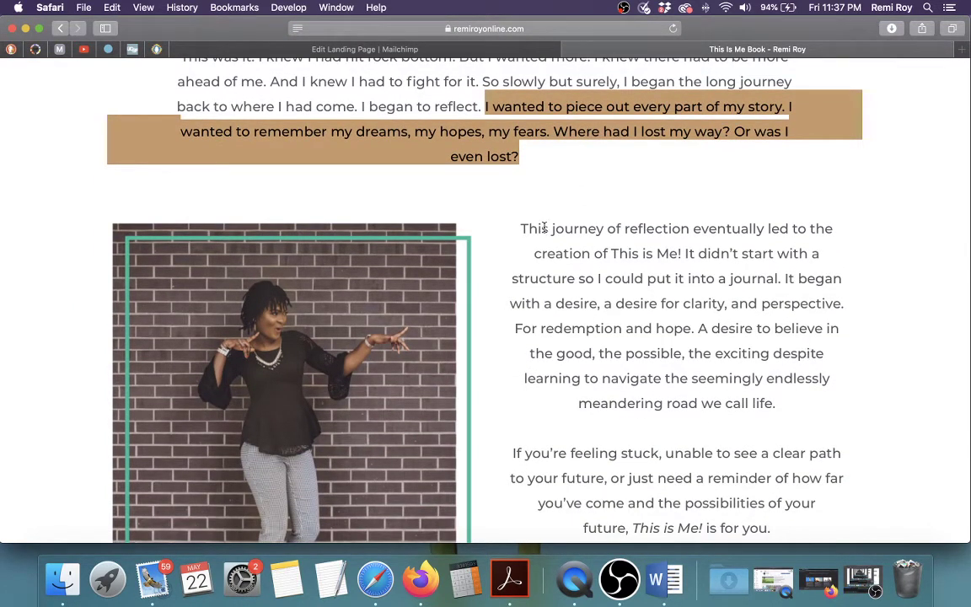
click(358, 48)
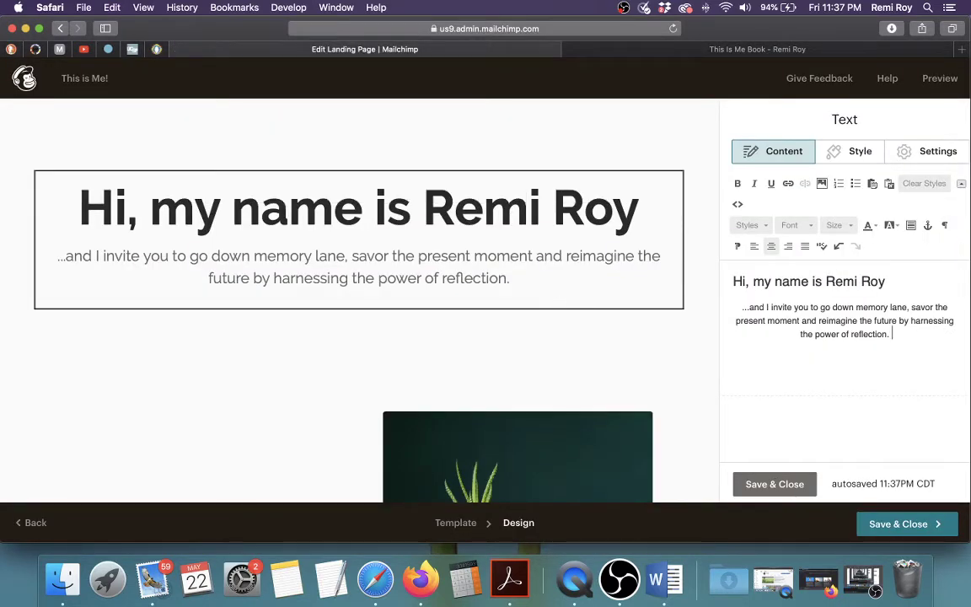
key(super+v)
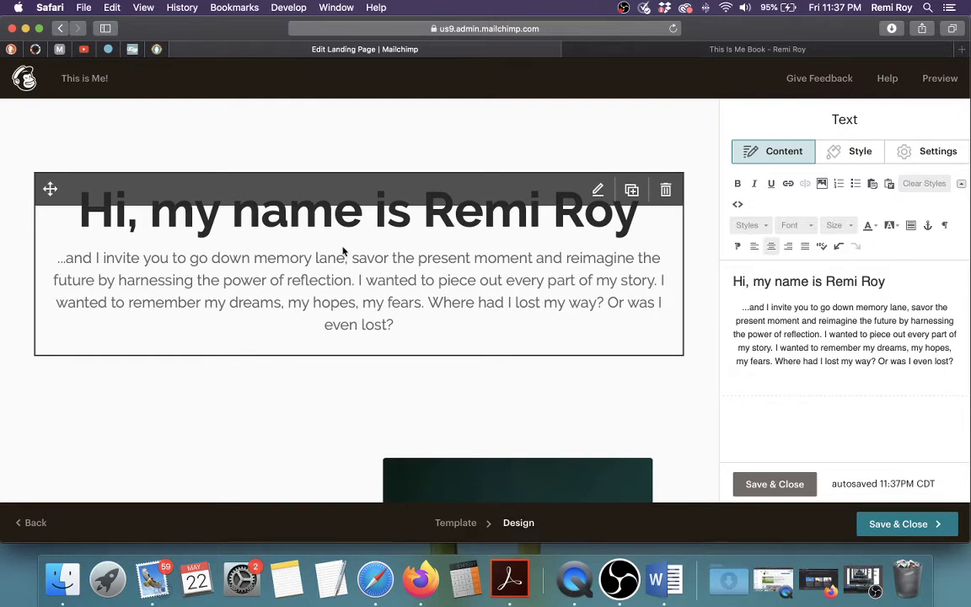
Step: Open the SAGE ADVICE block for editing, and copy the paragraph "If you're feeling stuck" to "is for you." from the This Is Me Book page
scroll(279, 307, down, 6)
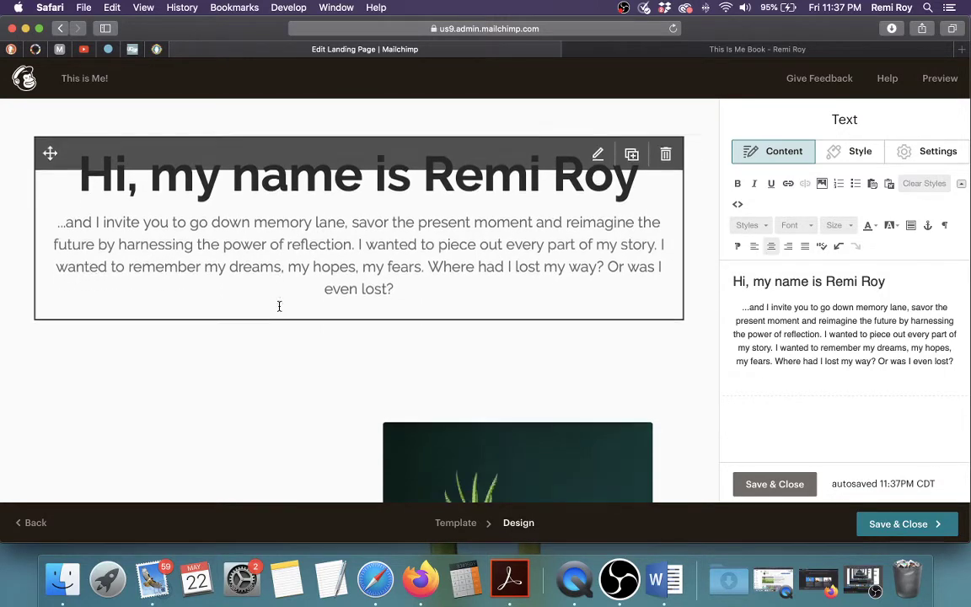
scroll(620, 316, down, 1)
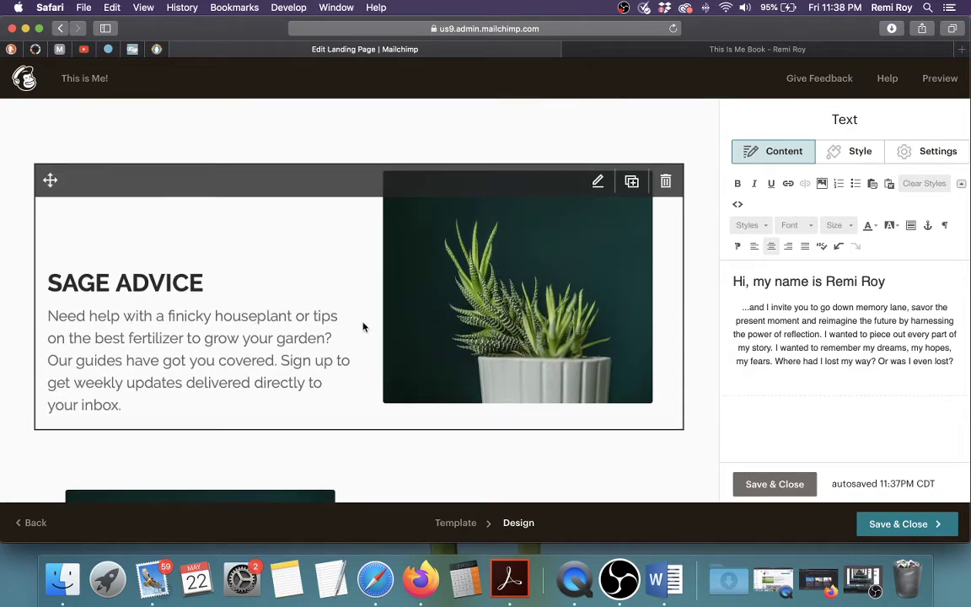
scroll(426, 305, up, 1)
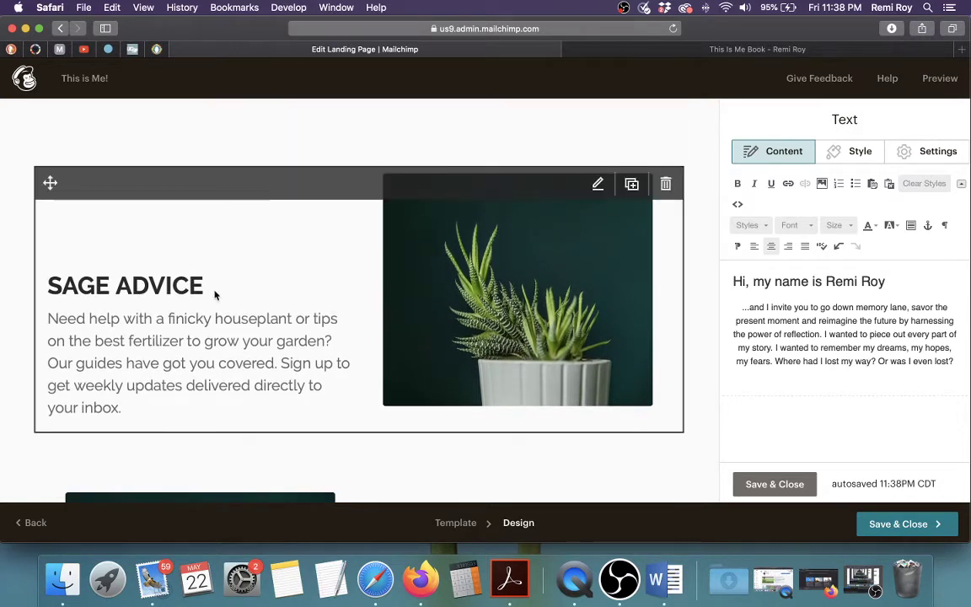
click(239, 325)
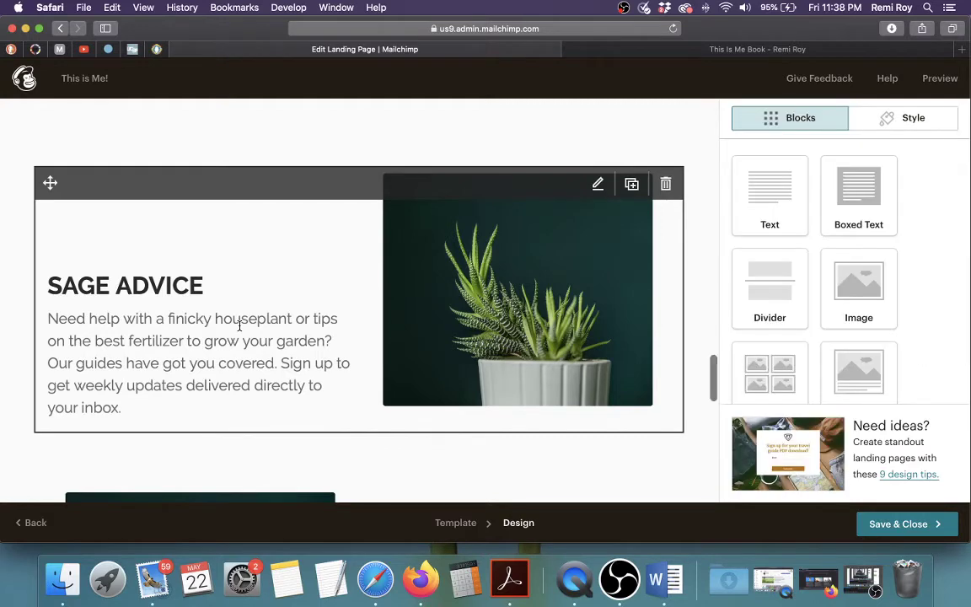
scroll(817, 408, down, 2)
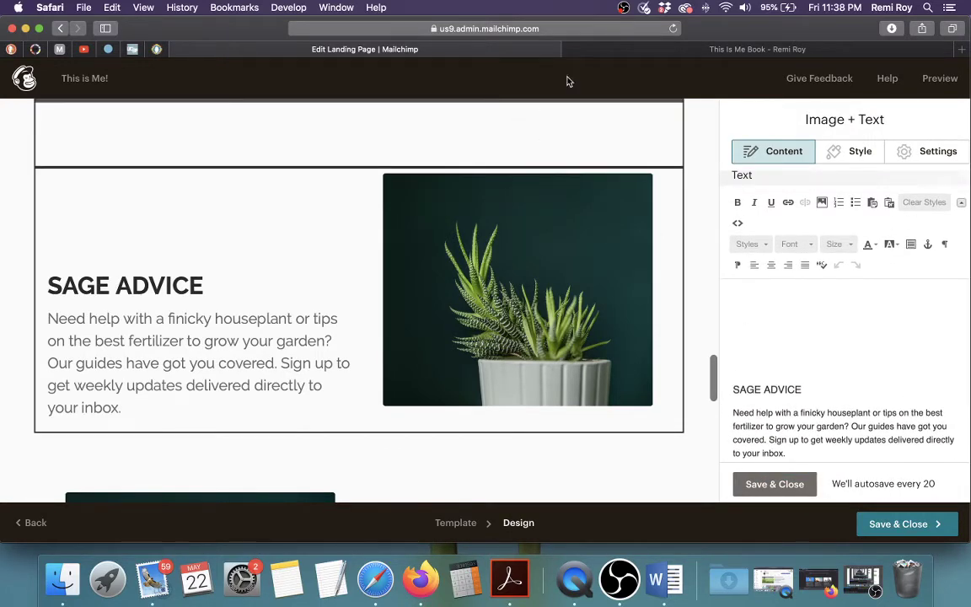
click(696, 50)
scroll(484, 275, down, 5)
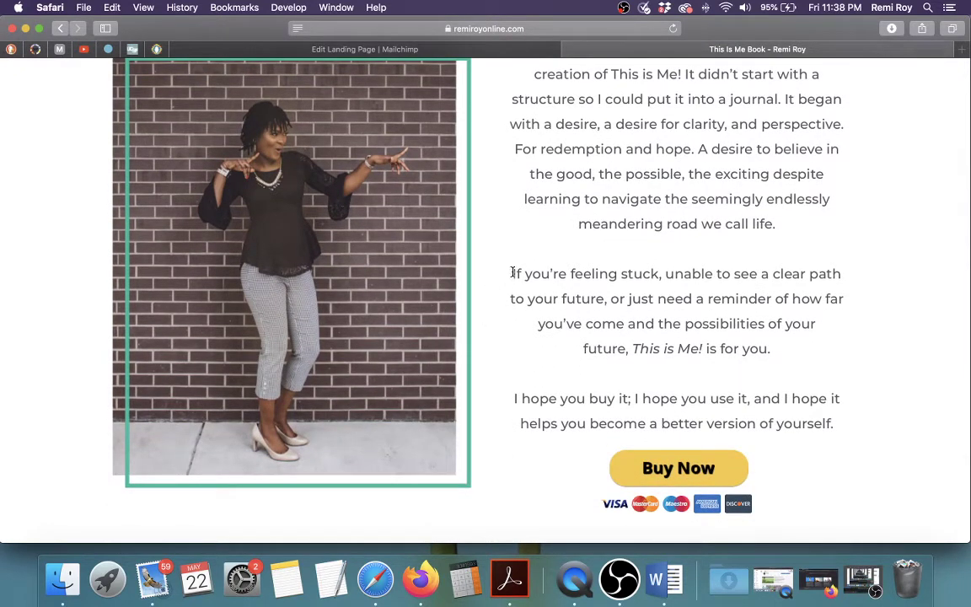
drag(513, 272, 777, 347)
key(super+c)
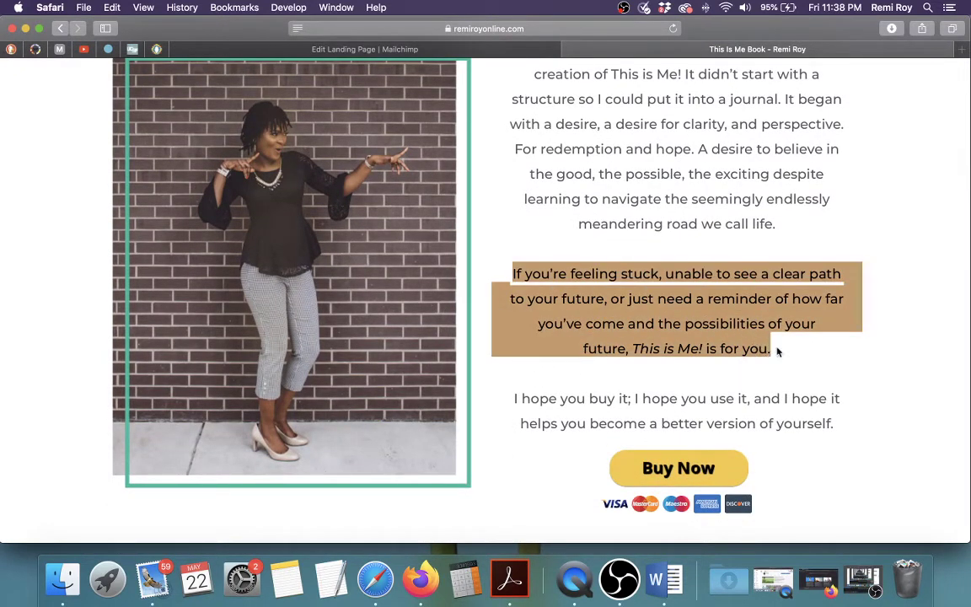
Step: Back in the landing page editor, replace the paragraph under the SAGE ADVICE heading with the copied text
click(460, 51)
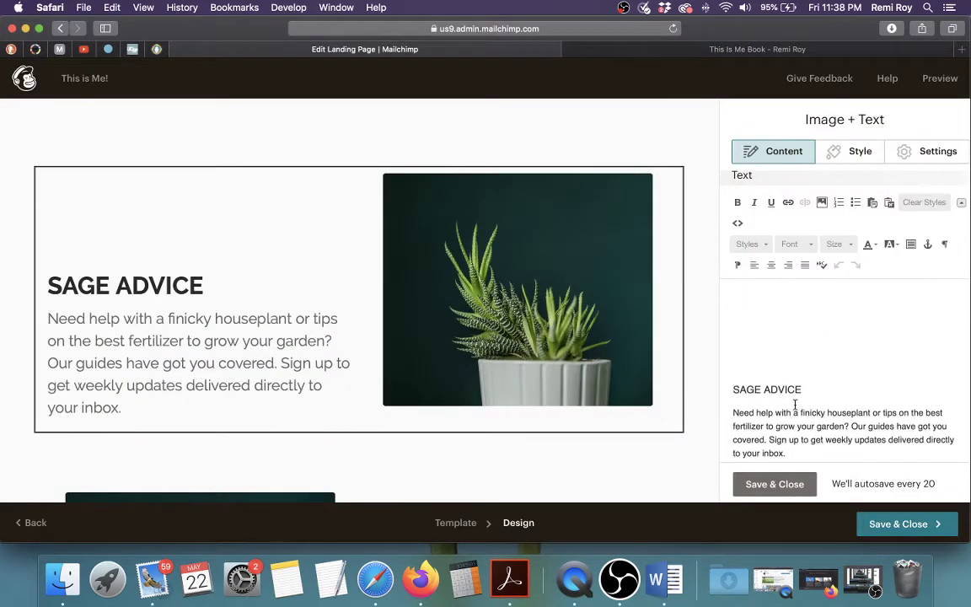
drag(734, 414, 791, 454)
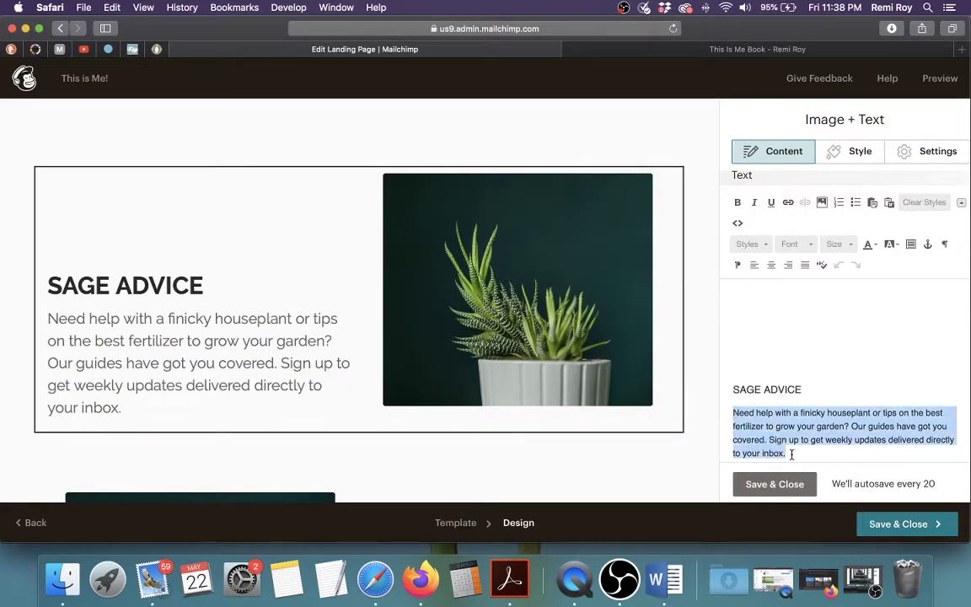
key(super+v)
Step: Change the SAGE ADVICE heading to "GET UNSTUCK"
drag(801, 389, 687, 388)
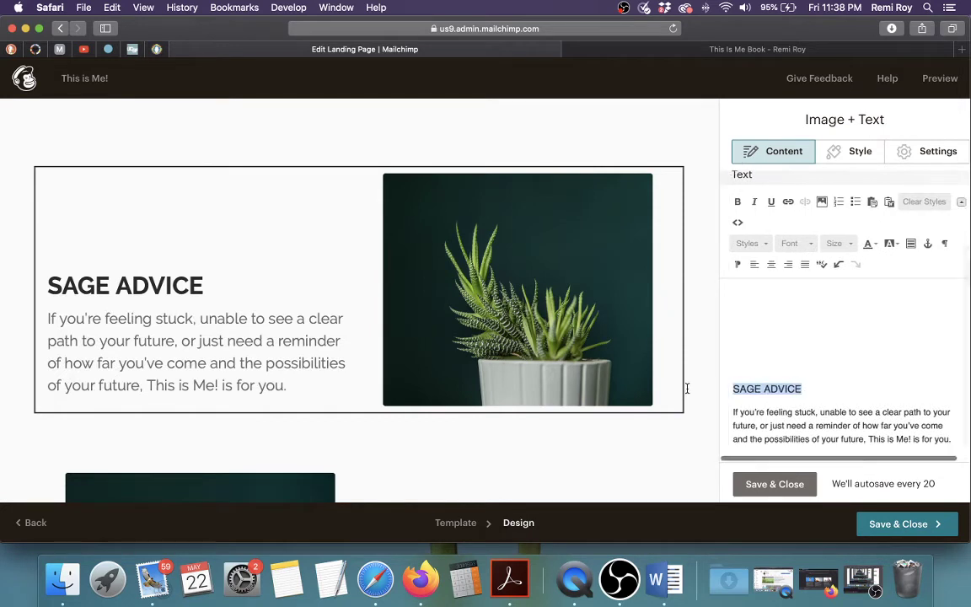
text(GET )
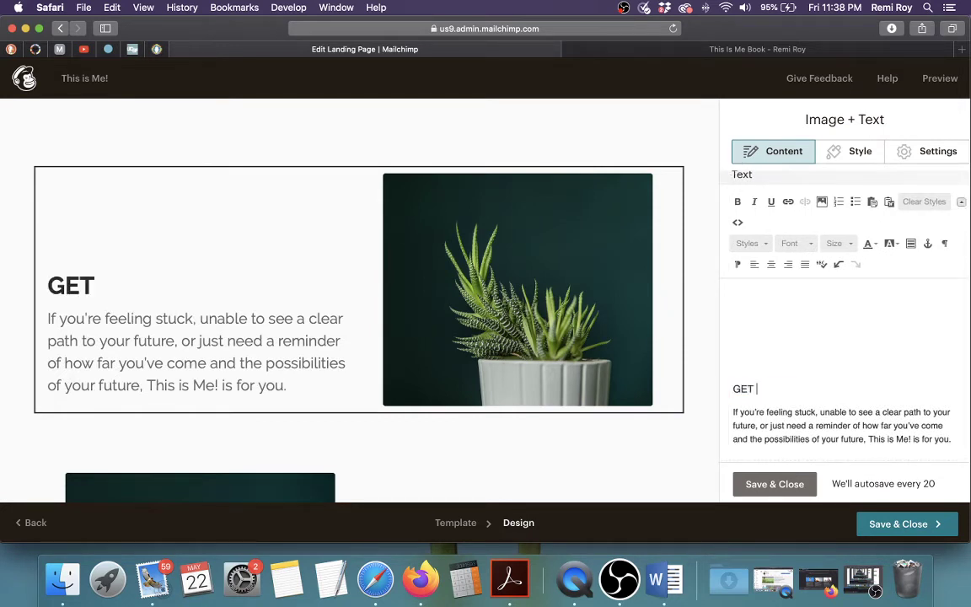
text(UNSTUCL)
key(BackSpace)
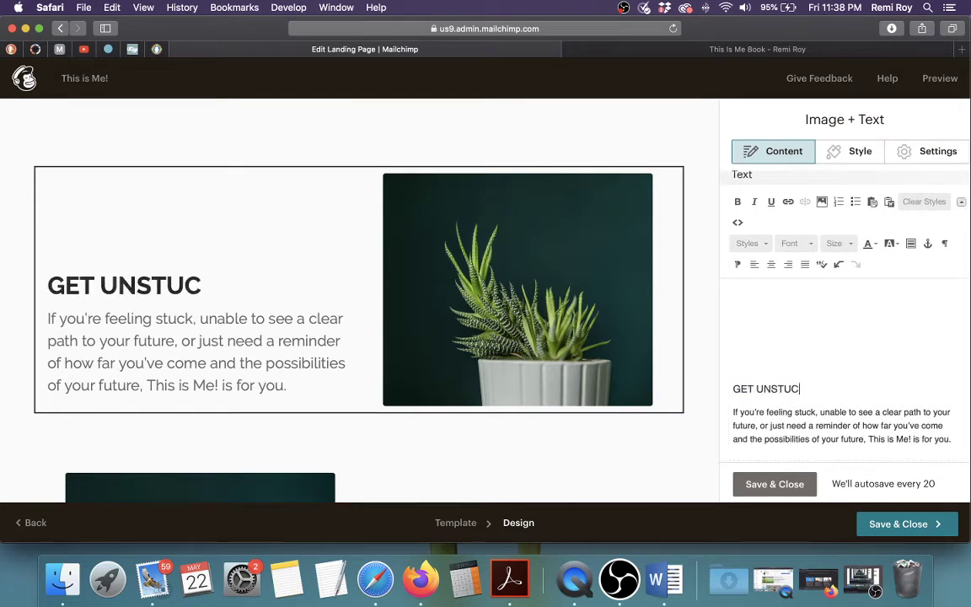
text(K)
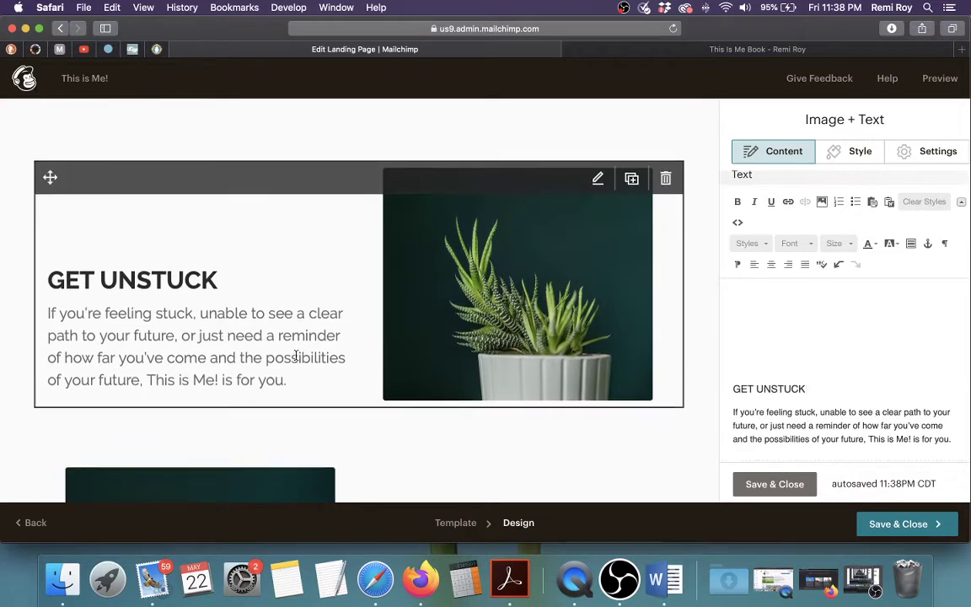
Step: On the This Is Me Book page, copy the sentence from "A desire to believe in the good" to "meandering road we call life."
scroll(609, 394, down, 5)
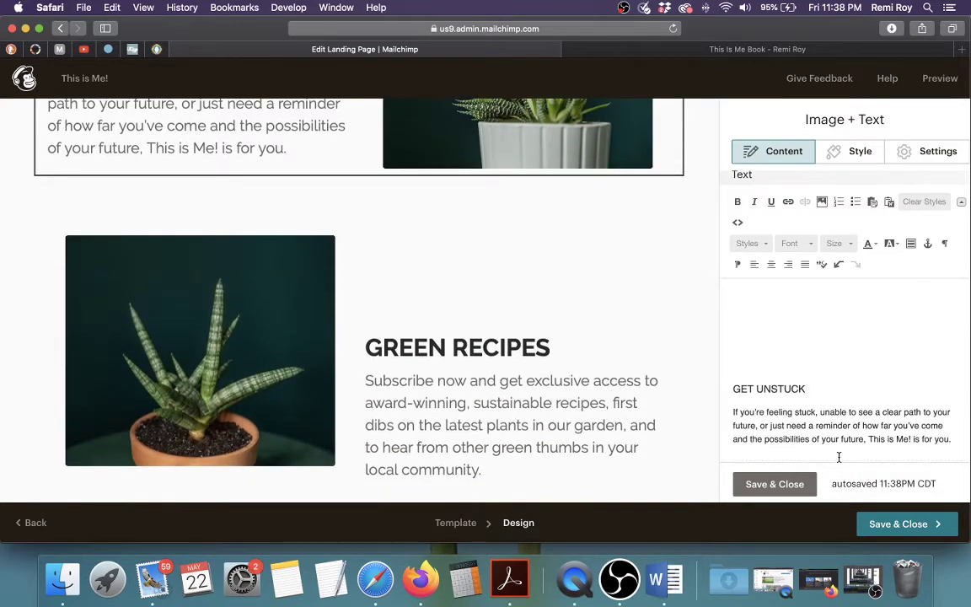
click(648, 52)
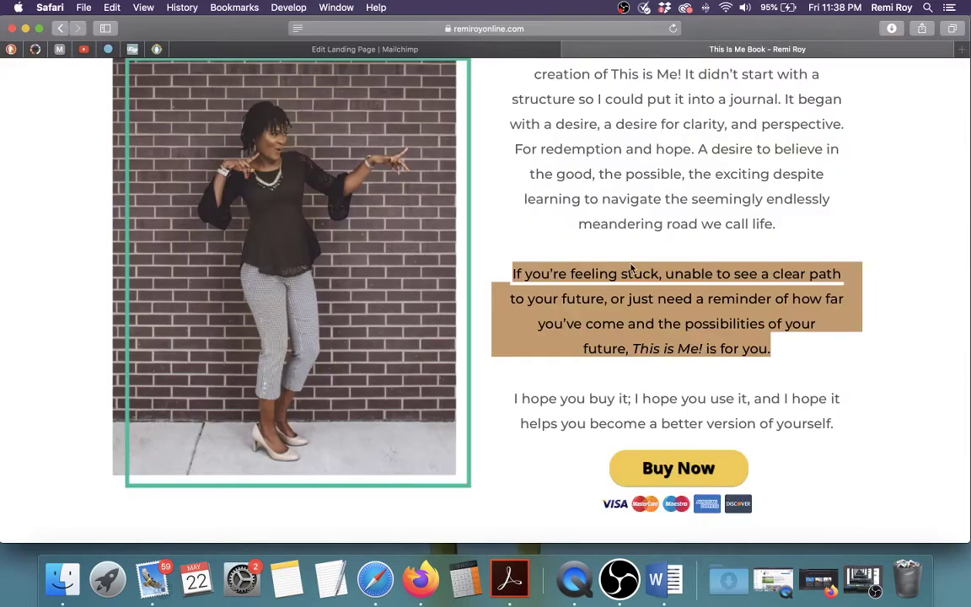
scroll(630, 268, up, 2)
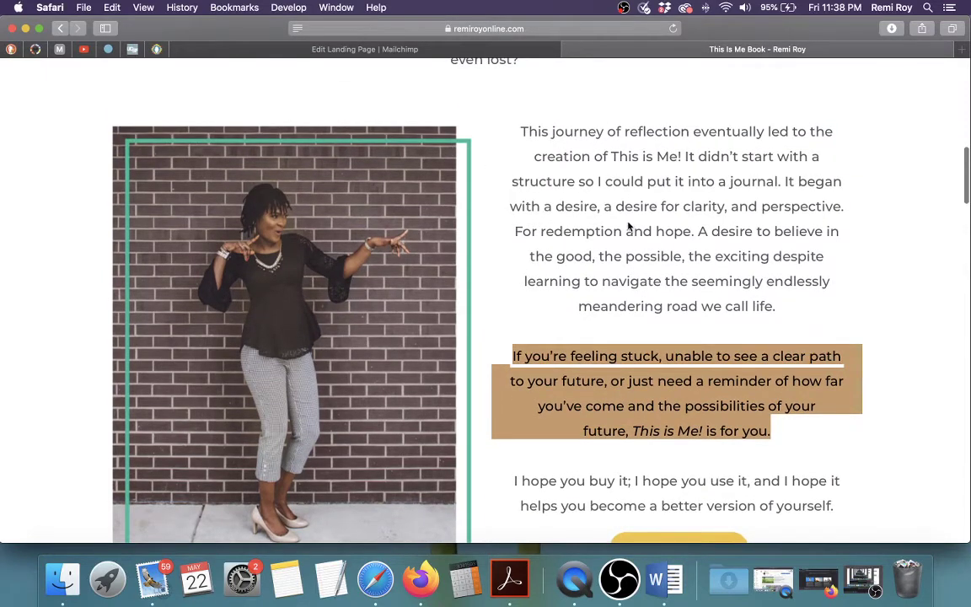
scroll(628, 226, down, 1)
drag(696, 188, 791, 256)
key(super+c)
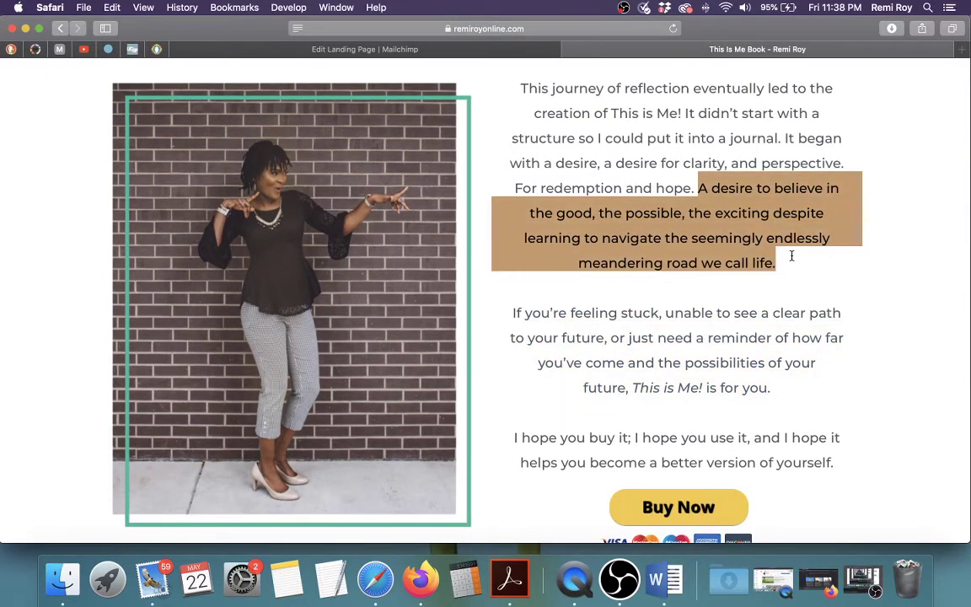
Step: In the landing page's GREEN RECIPES block, change the heading to "LIVE ON PURPOSE" and replace the paragraph with the copied sentence
click(384, 49)
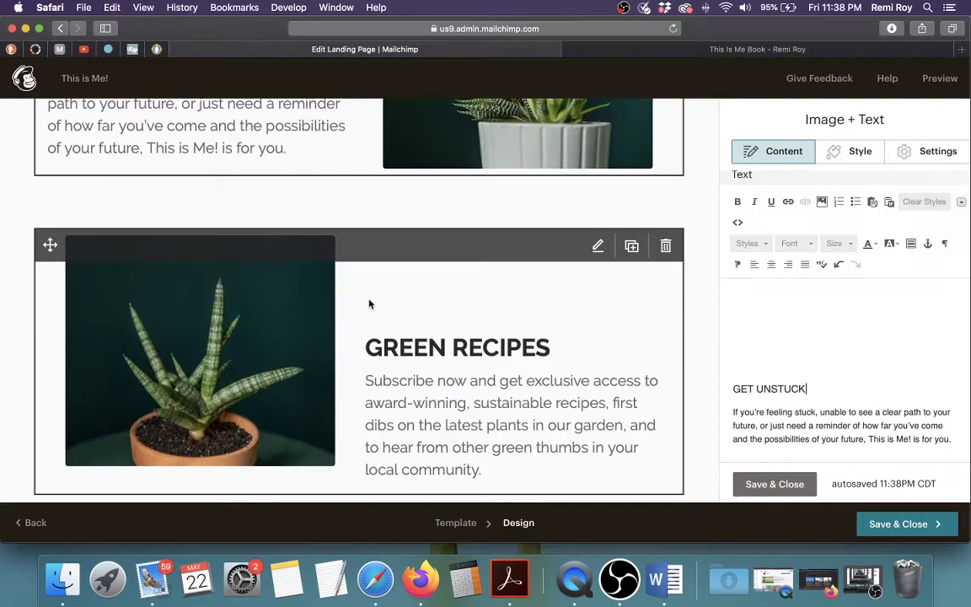
click(442, 353)
scroll(805, 397, down, 3)
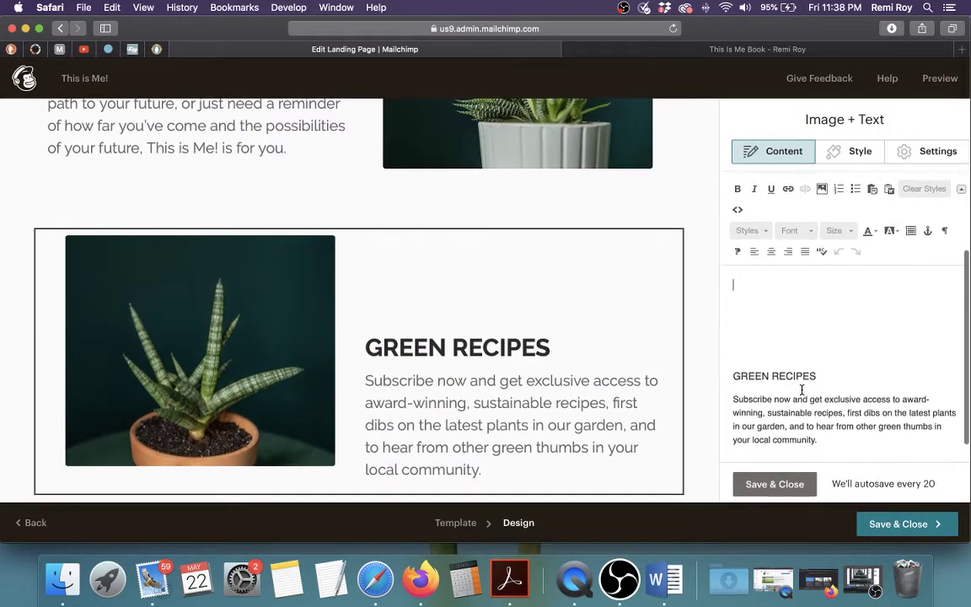
scroll(801, 390, up, 1)
drag(809, 392, 720, 387)
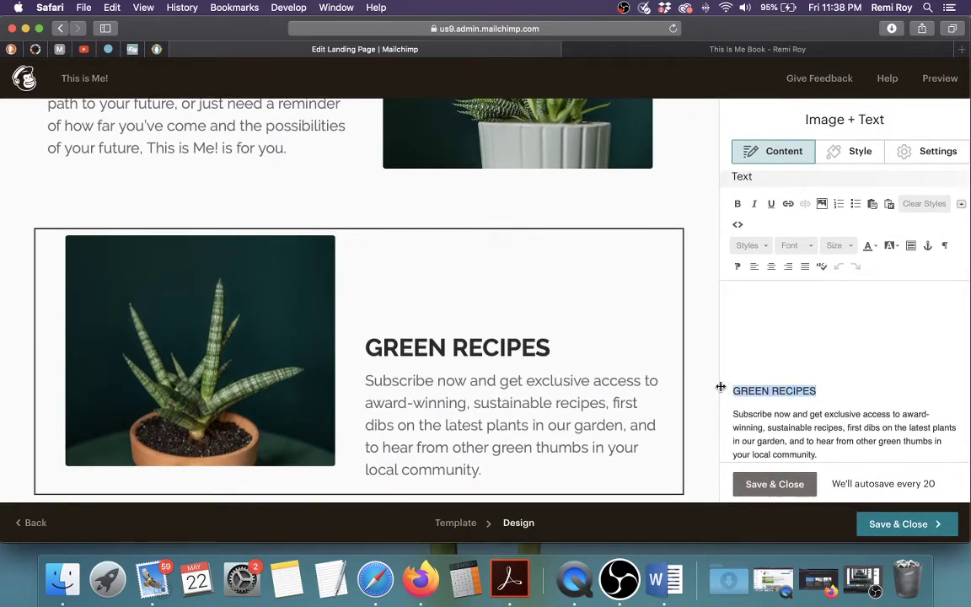
text(LIVE ON P)
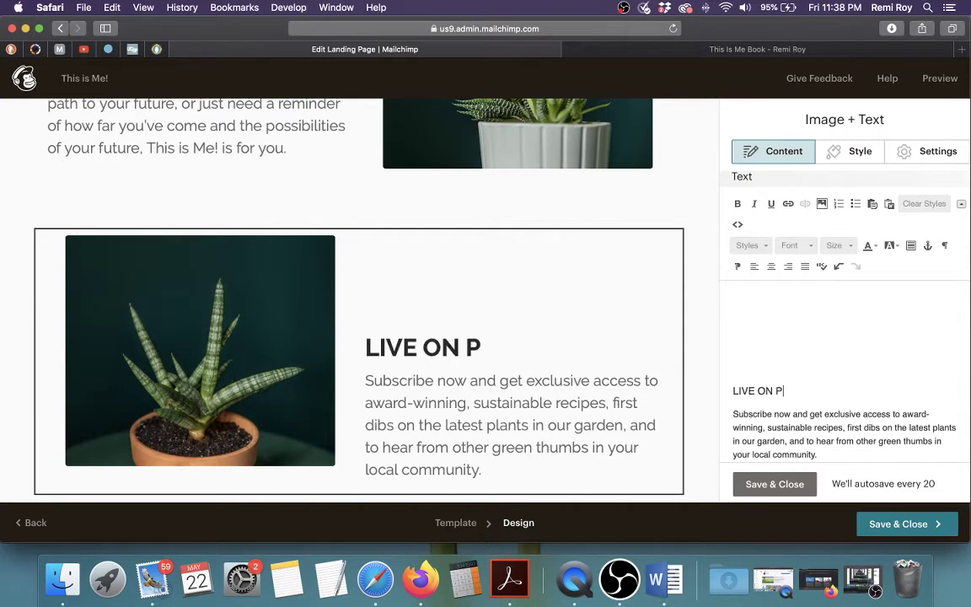
text(URPOSE)
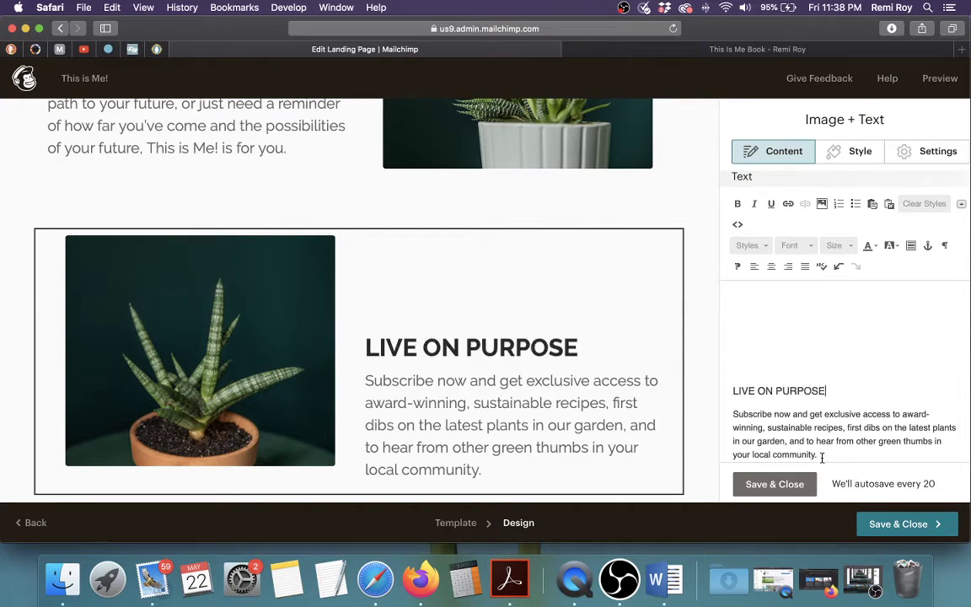
drag(822, 457, 733, 413)
key(super+v)
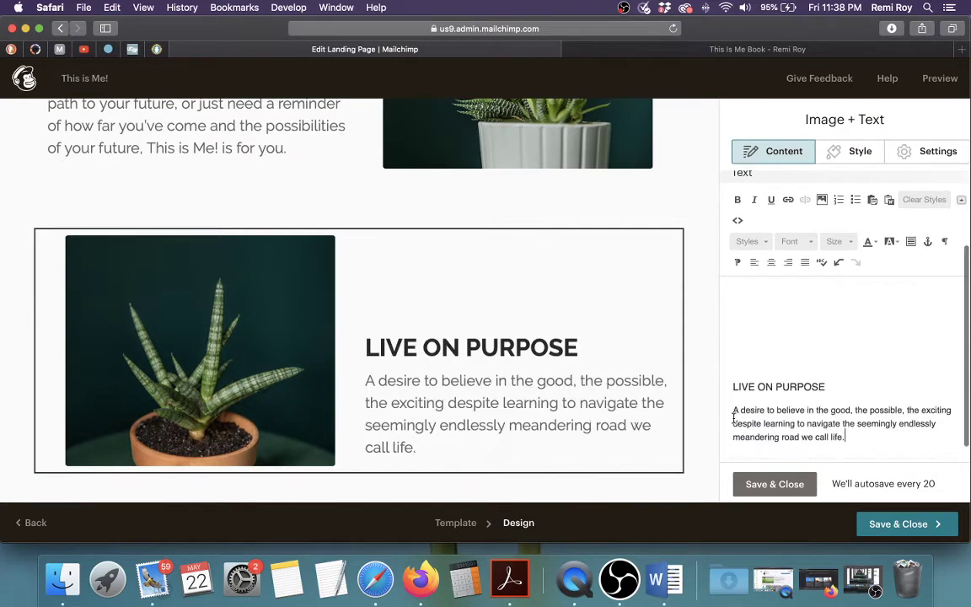
Step: Replace the plant image in the GET UNSTUCK block with DSC_0564.JPG, the photo of two women holding the journal
scroll(431, 373, up, 5)
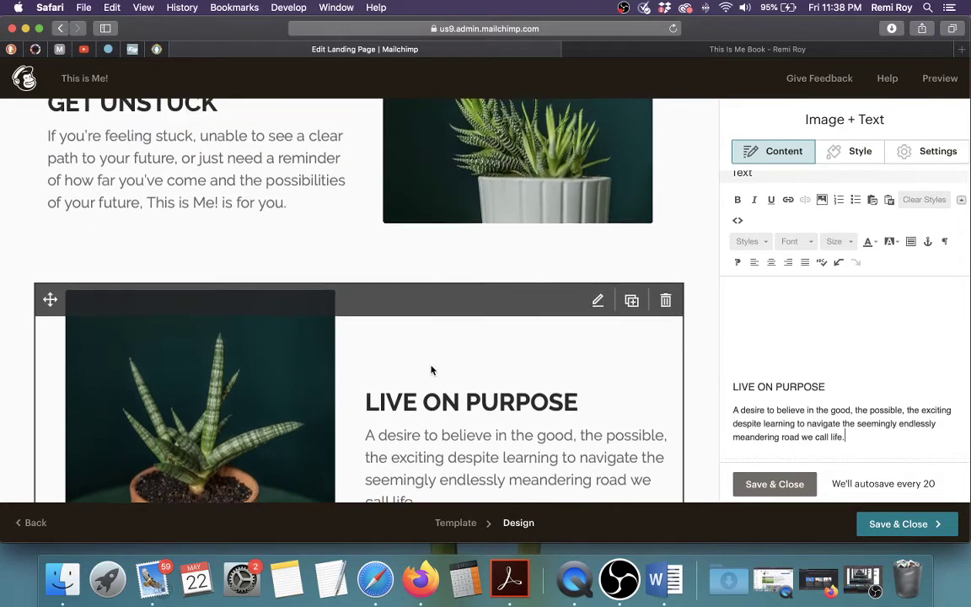
scroll(622, 352, down, 1)
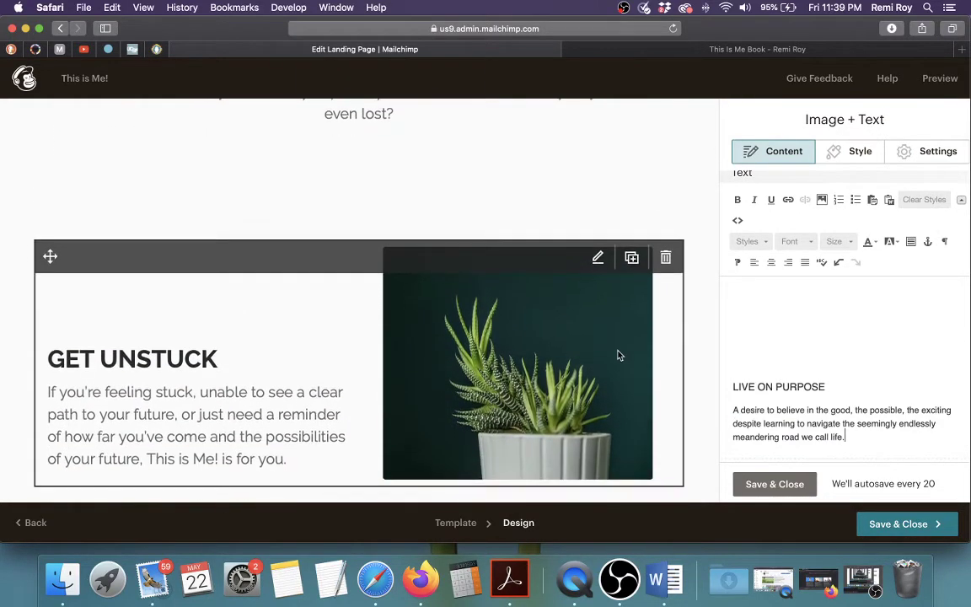
click(506, 347)
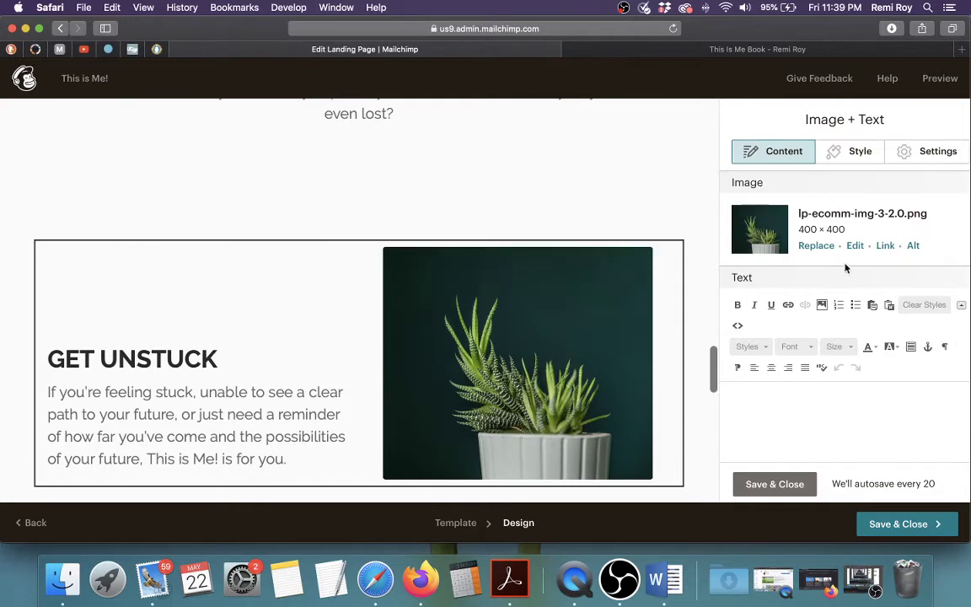
click(815, 246)
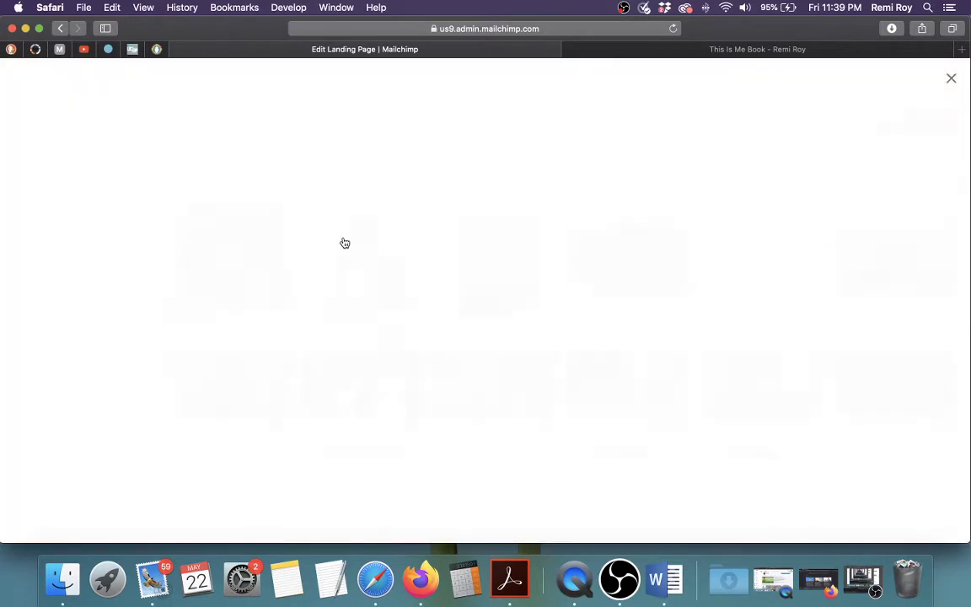
scroll(344, 242, down, 3)
scroll(345, 248, up, 2)
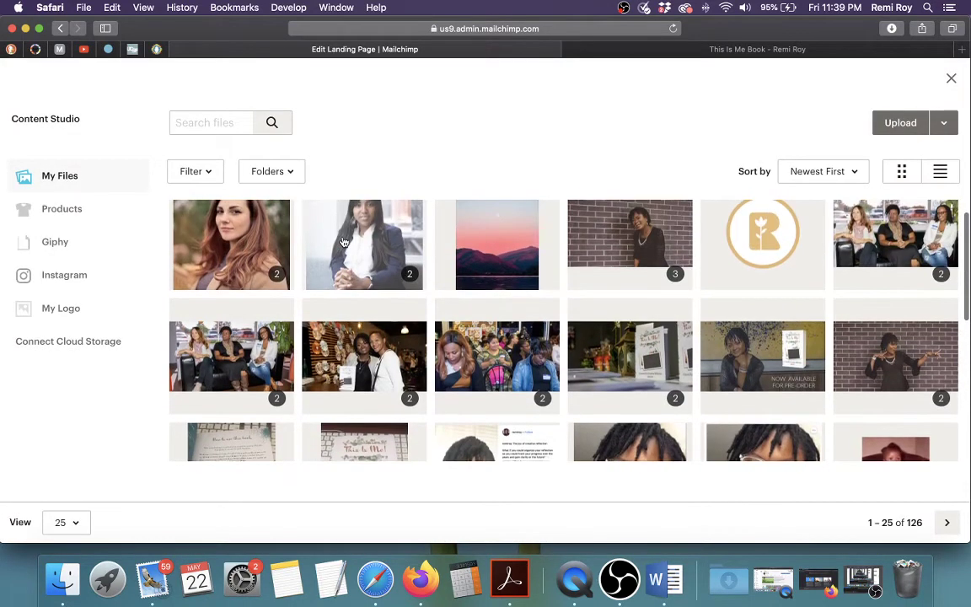
click(359, 350)
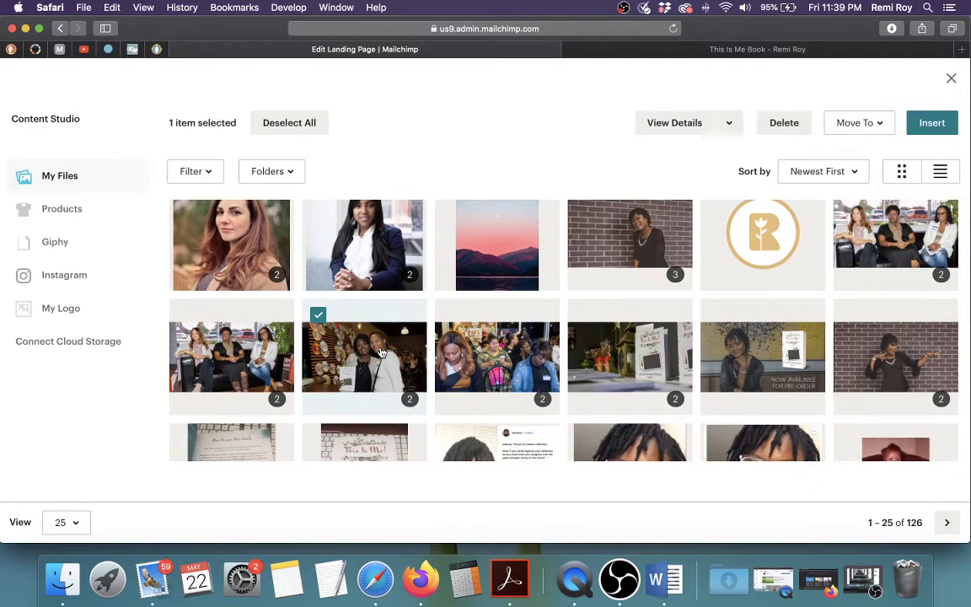
click(933, 127)
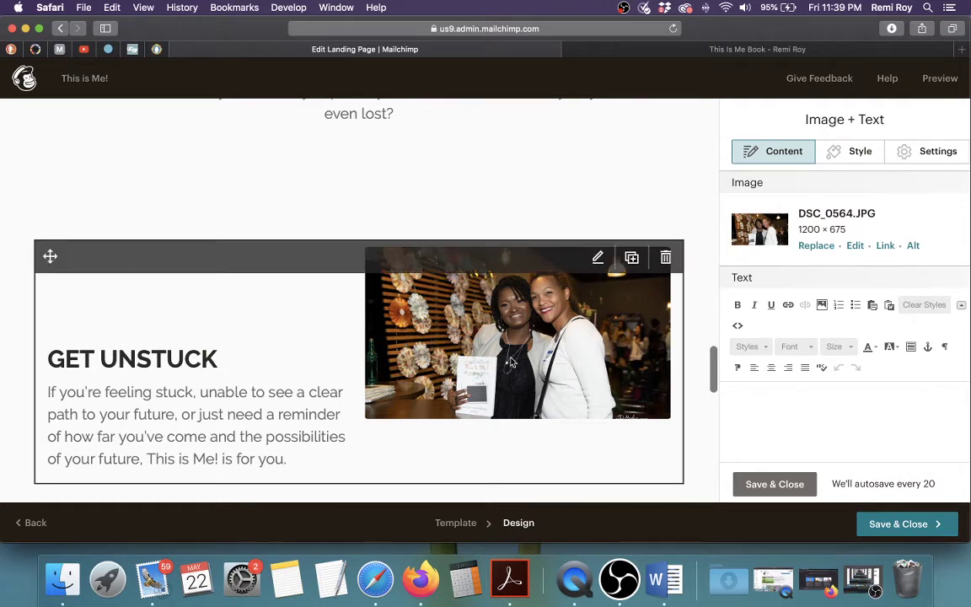
Step: Crop the GET UNSTUCK photo to a square framing both women and the journal, and save the edit
scroll(498, 341, up, 8)
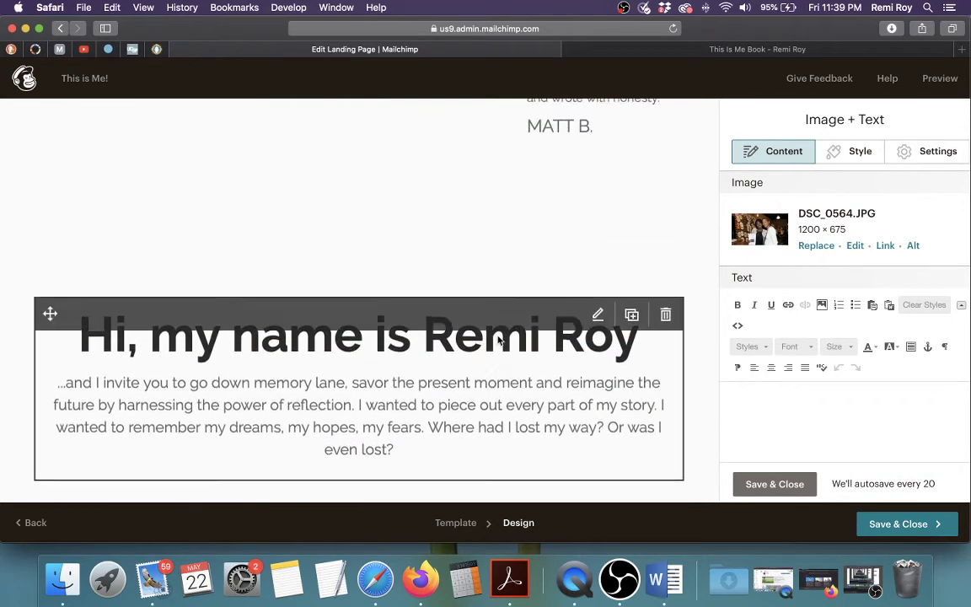
scroll(498, 340, down, 4)
scroll(499, 340, down, 2)
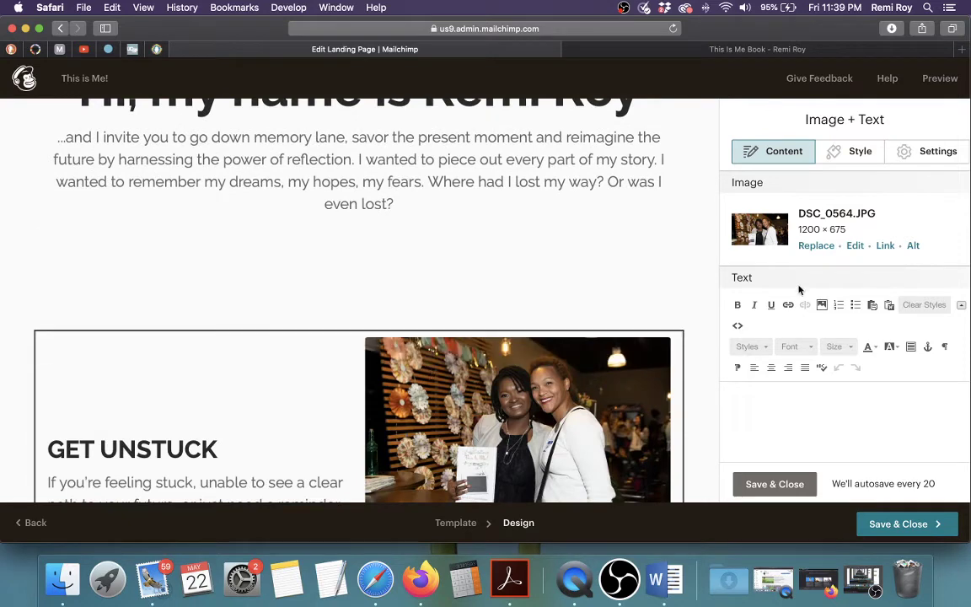
click(855, 247)
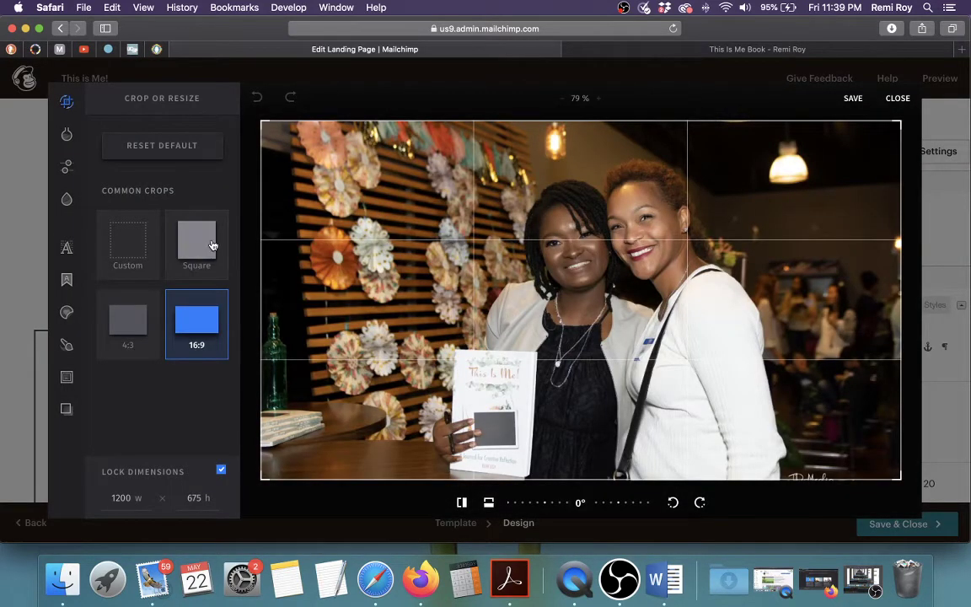
click(209, 243)
drag(713, 396, 734, 397)
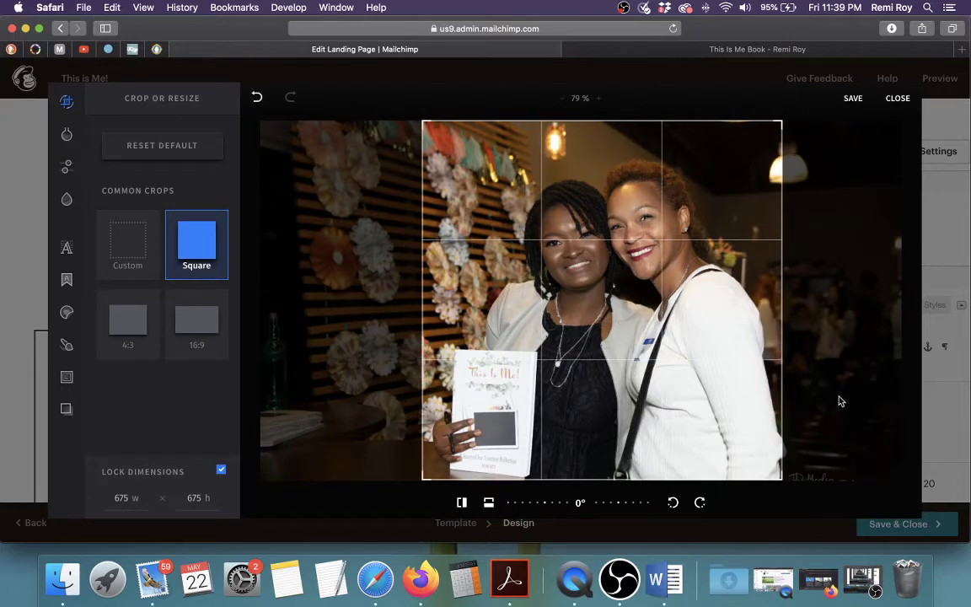
click(854, 99)
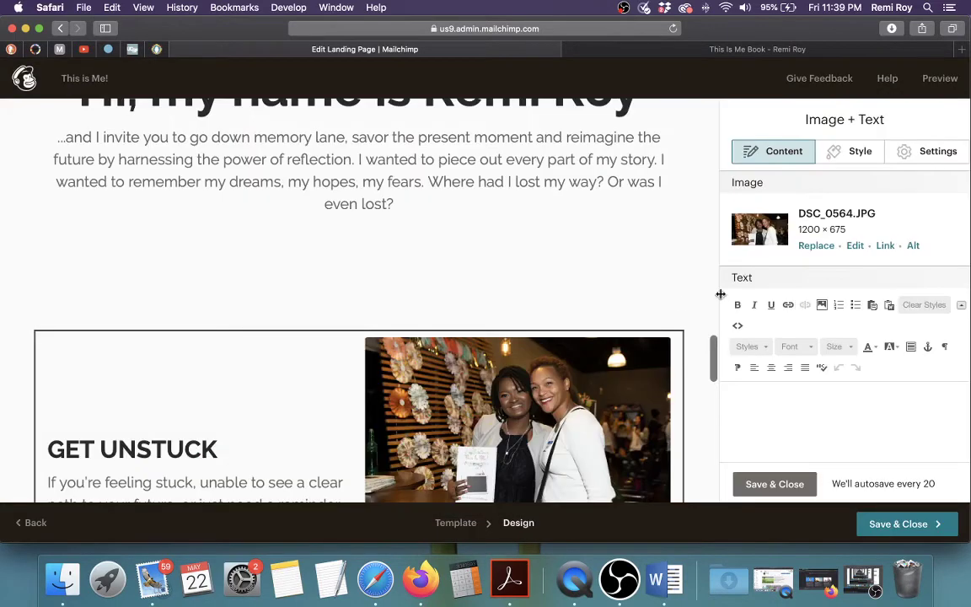
Step: Replace the plant image in the LIVE ON PURPOSE block with DSC_028.JPG, the photo of the standing journals
scroll(714, 299, down, 5)
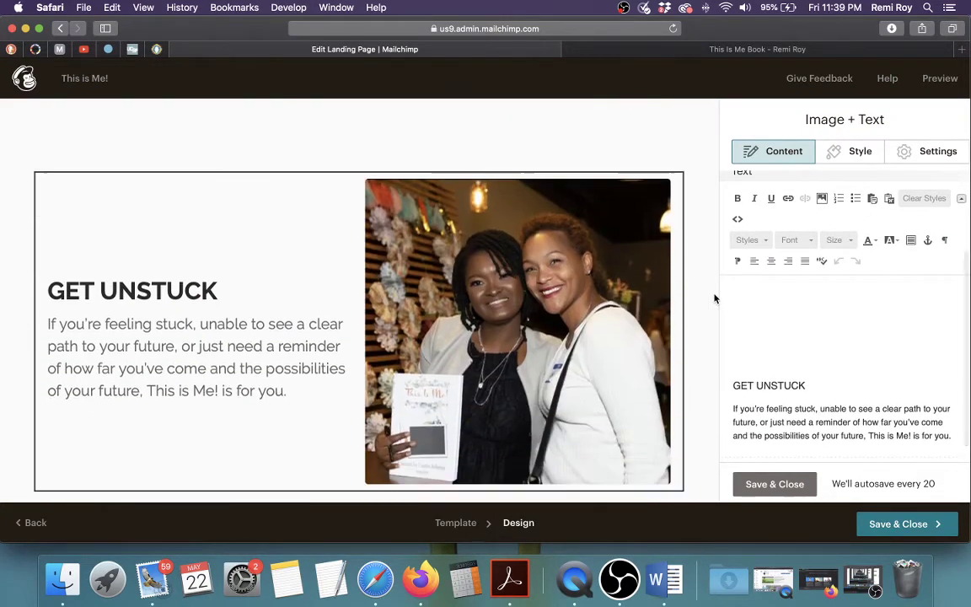
scroll(660, 309, down, 4)
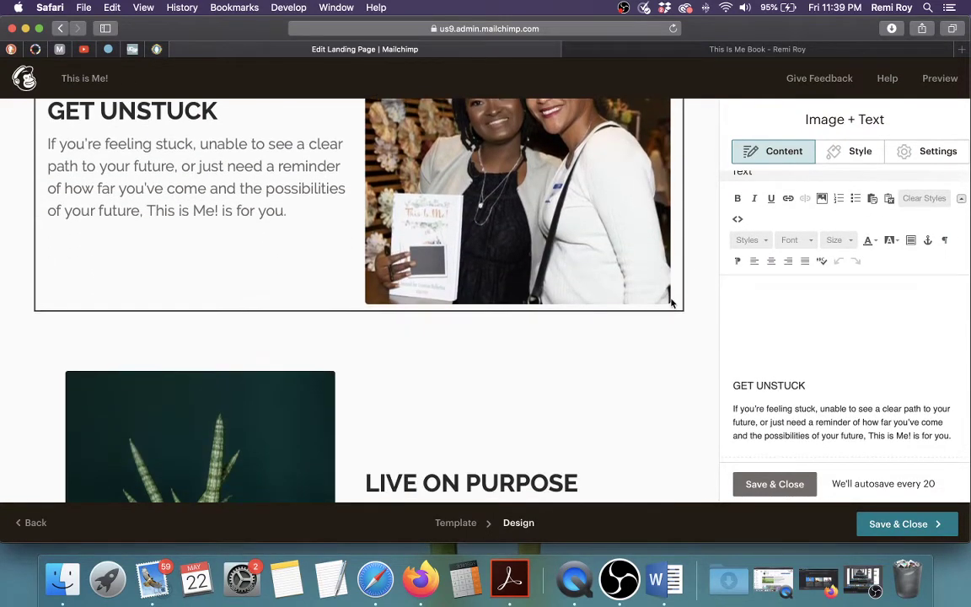
click(206, 297)
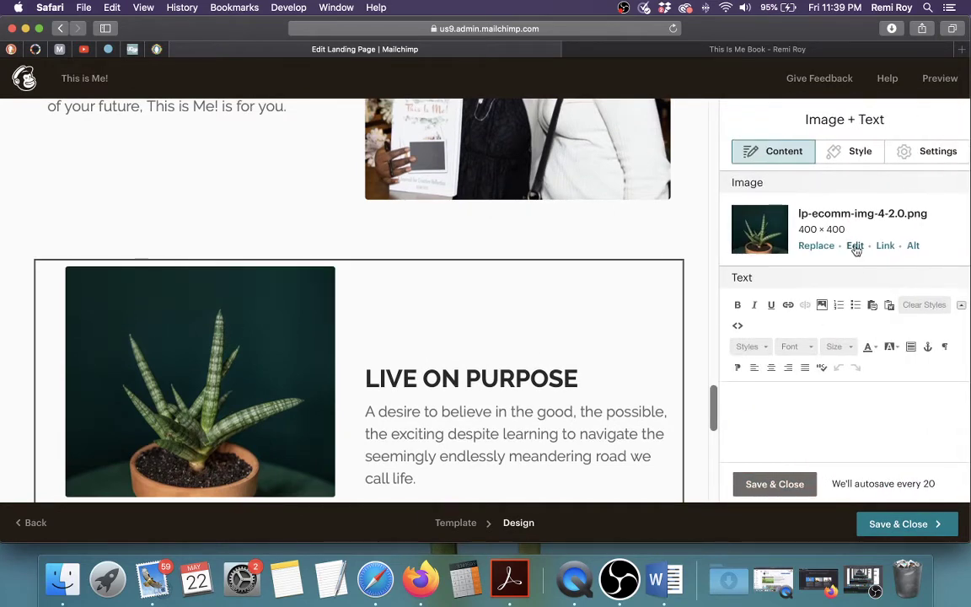
click(809, 247)
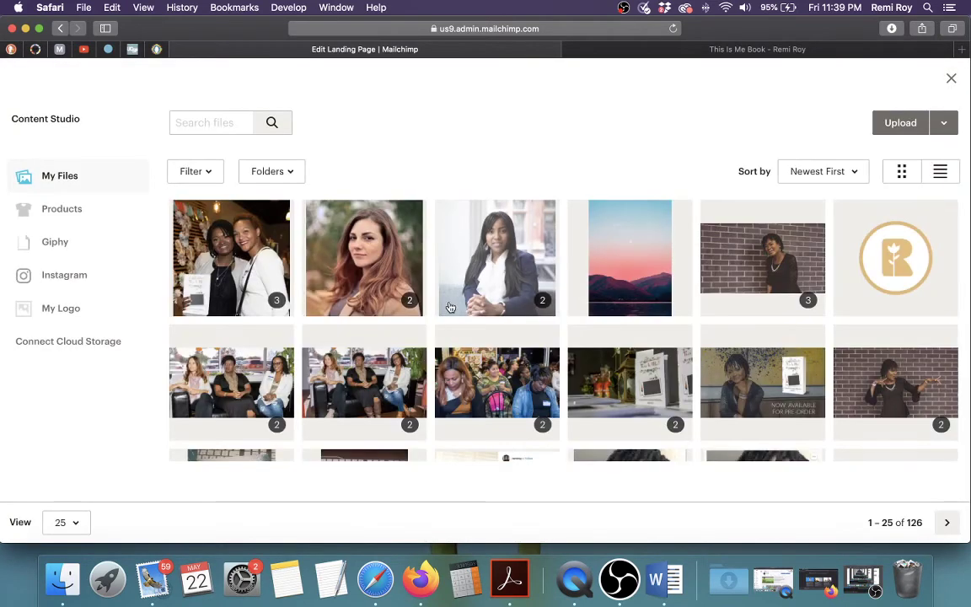
scroll(450, 308, down, 5)
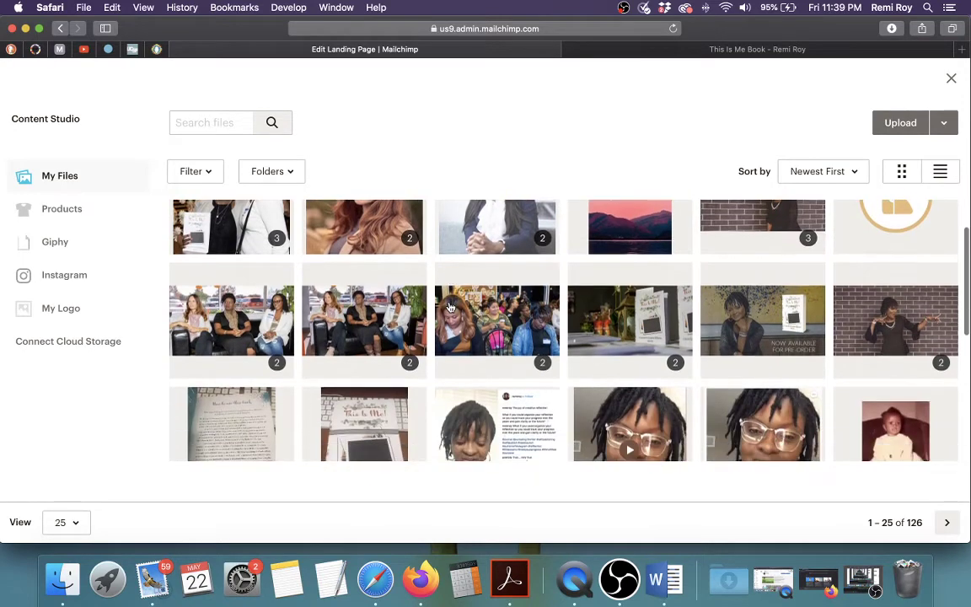
scroll(450, 307, down, 4)
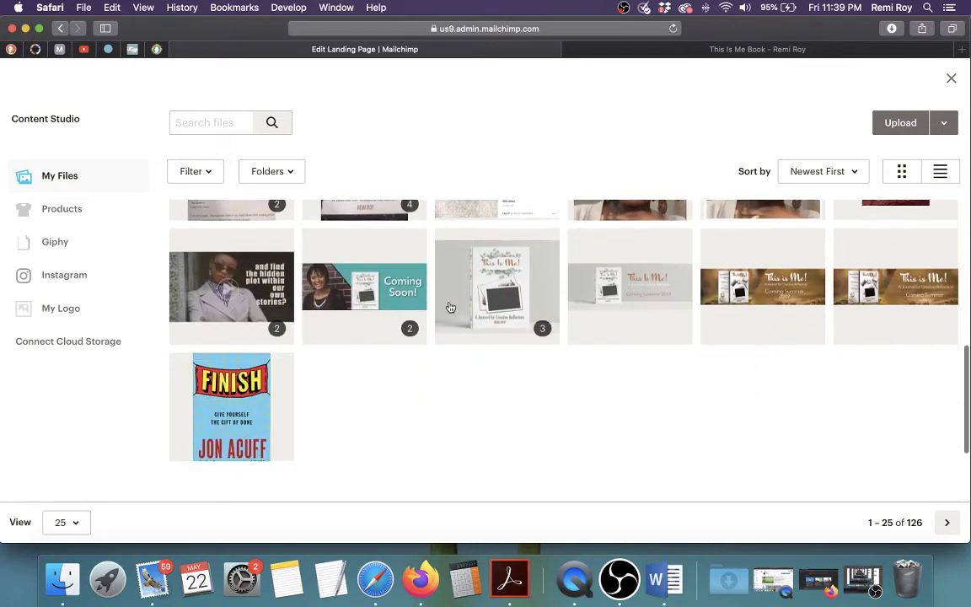
scroll(450, 308, up, 10)
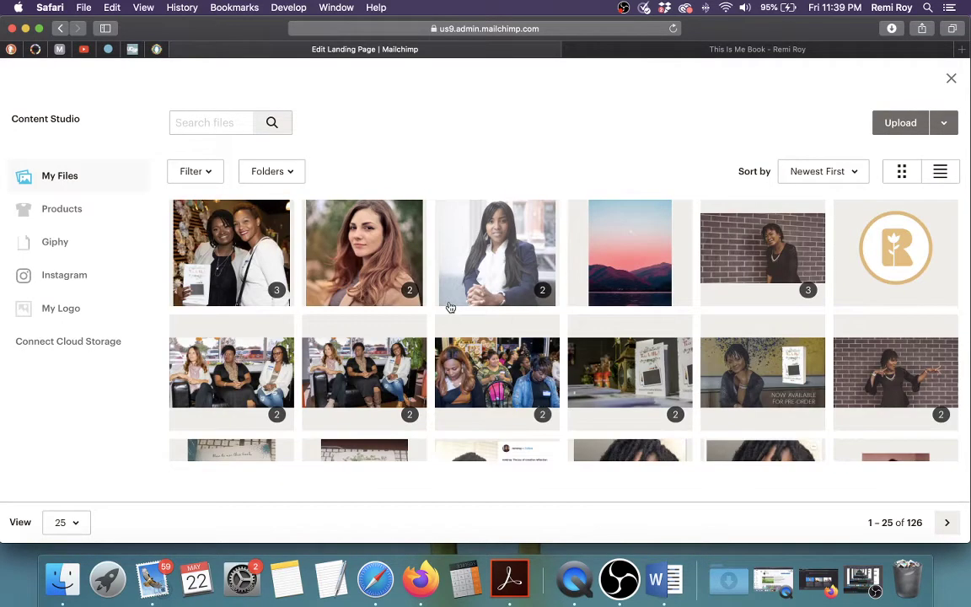
click(613, 376)
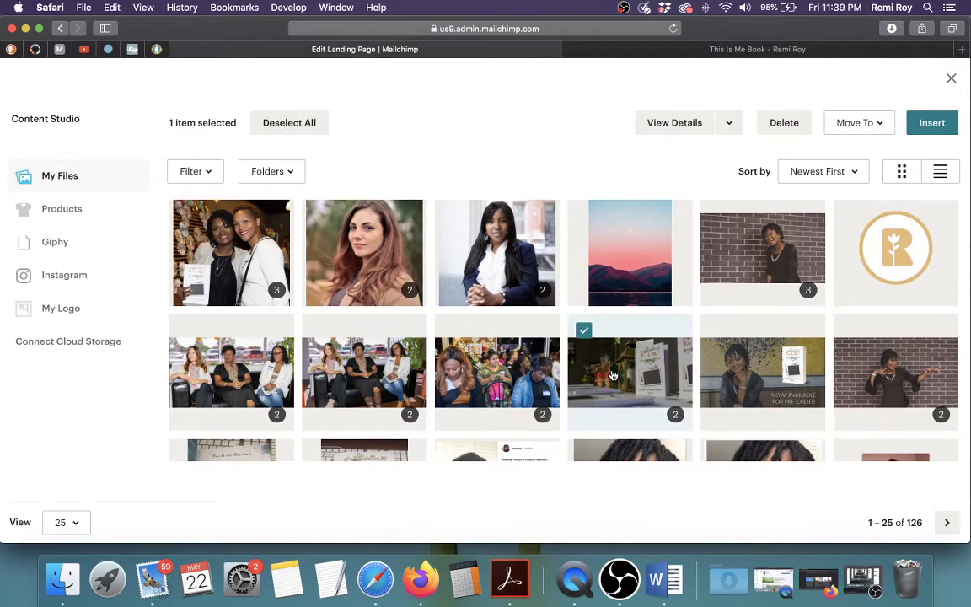
click(932, 123)
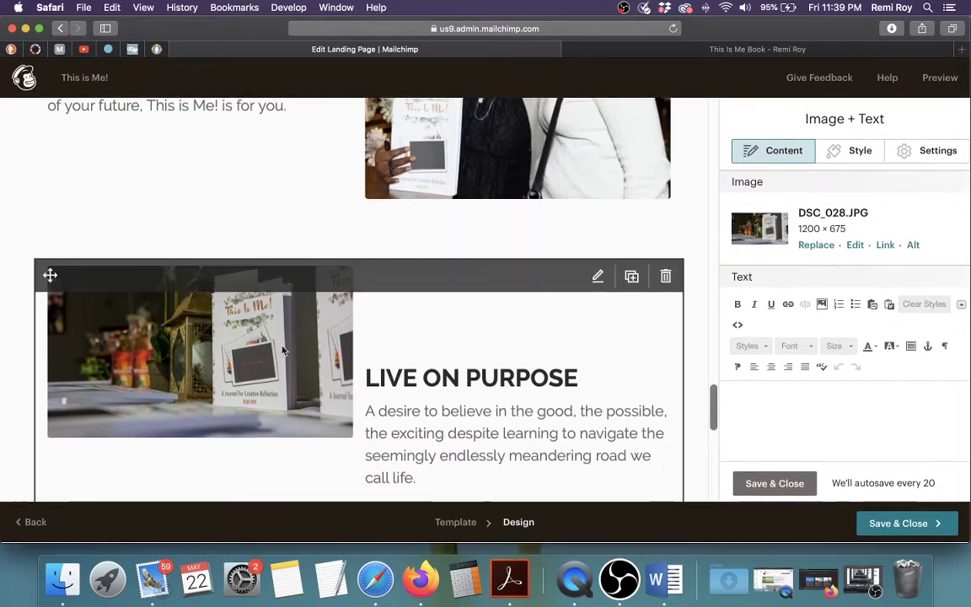
Step: Crop the LIVE ON PURPOSE photo to a square framing the lantern and the front journal, and save the edit
click(855, 245)
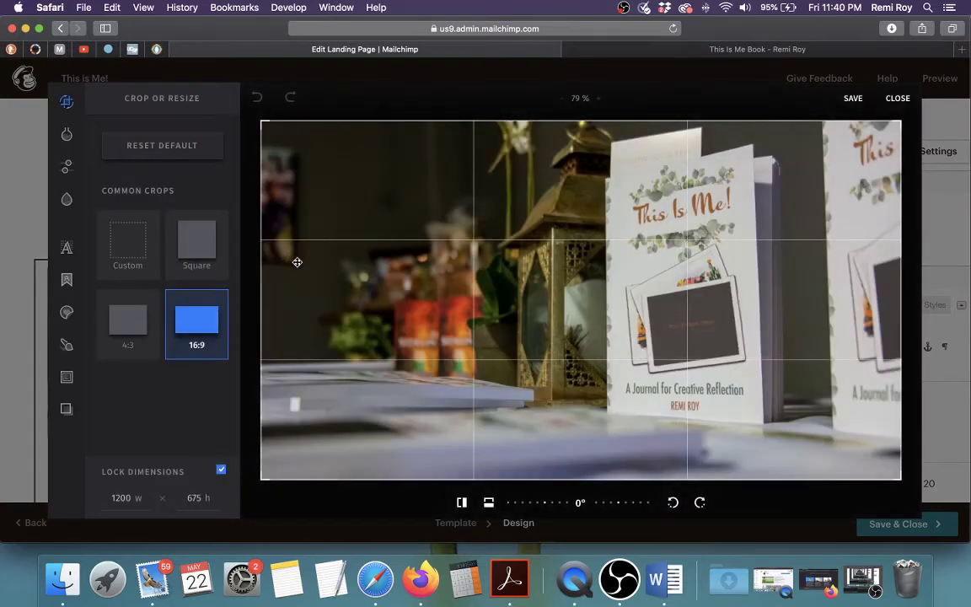
click(193, 252)
drag(607, 300, 648, 300)
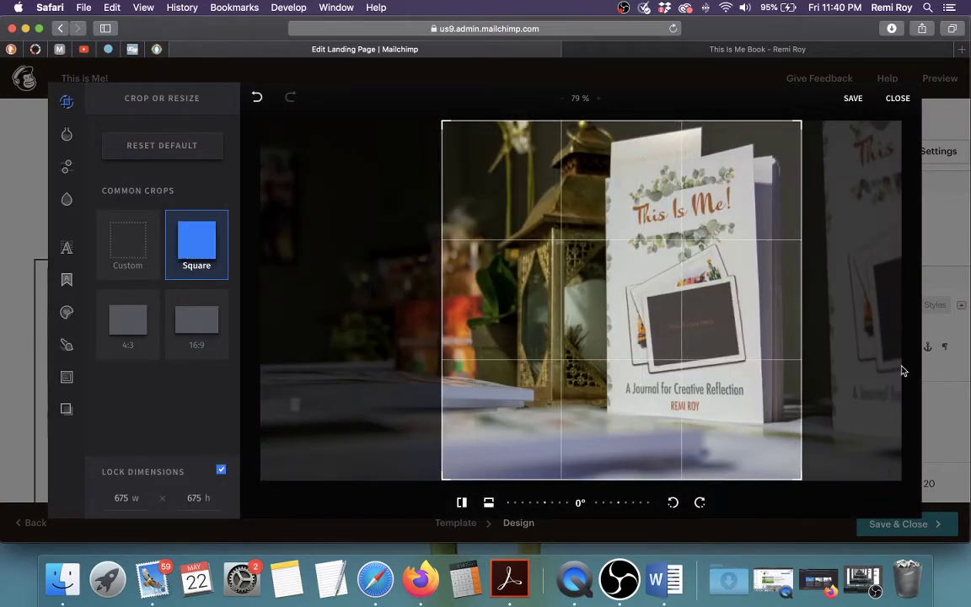
click(853, 100)
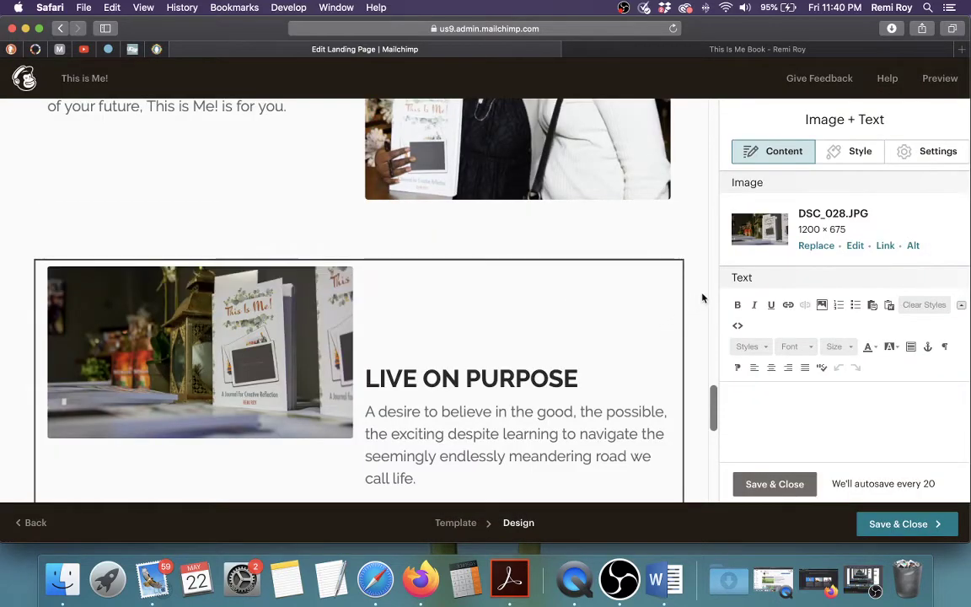
scroll(549, 274, down, 2)
scroll(548, 274, down, 1)
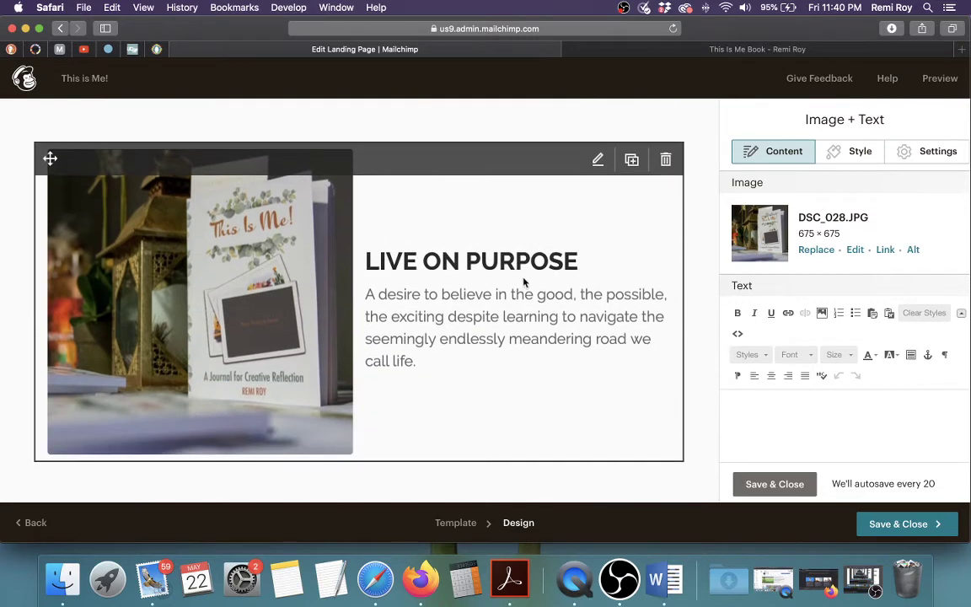
Step: Preview the landing page in desktop view and review its header, signup form, testimonials, author introduction and benefit sections
scroll(526, 282, up, 10)
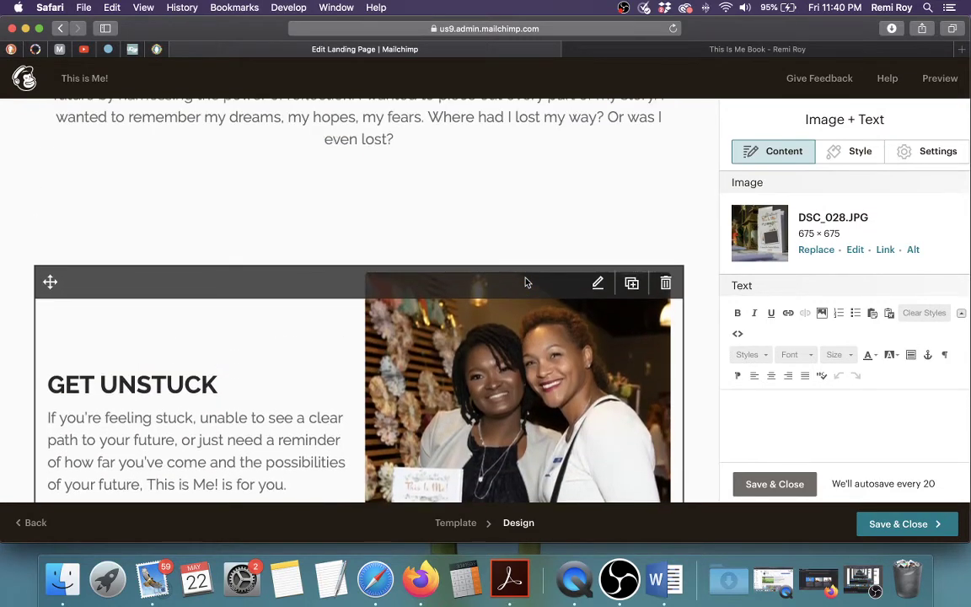
click(938, 79)
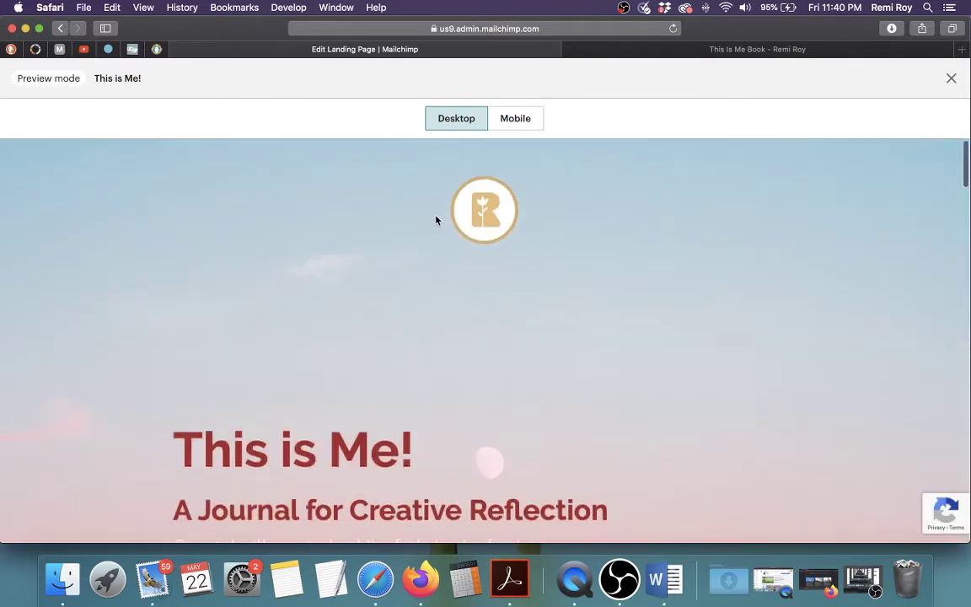
scroll(436, 219, down, 10)
scroll(436, 216, up, 4)
scroll(436, 215, up, 2)
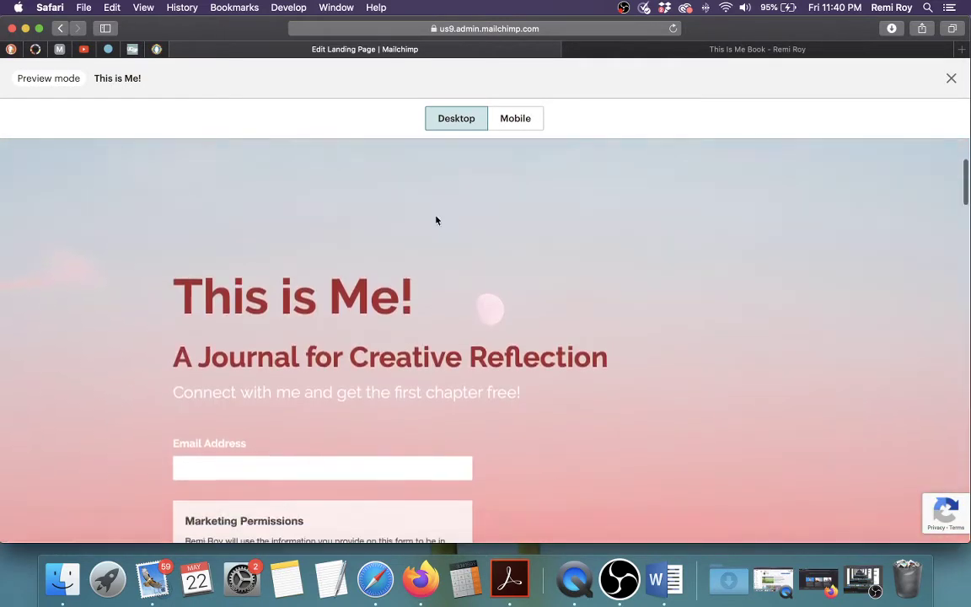
scroll(436, 219, down, 6)
scroll(436, 219, down, 10)
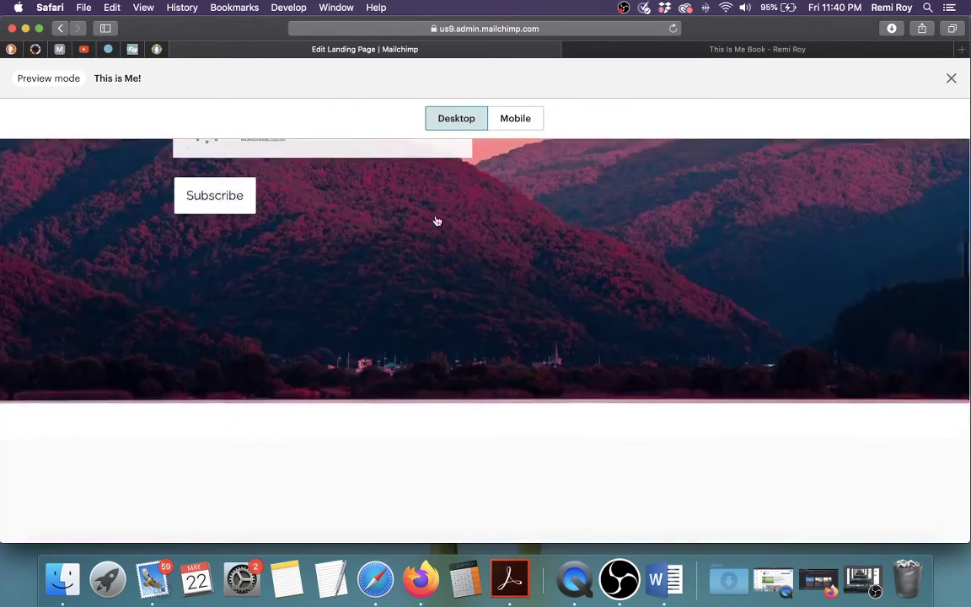
scroll(436, 219, up, 3)
scroll(436, 220, down, 10)
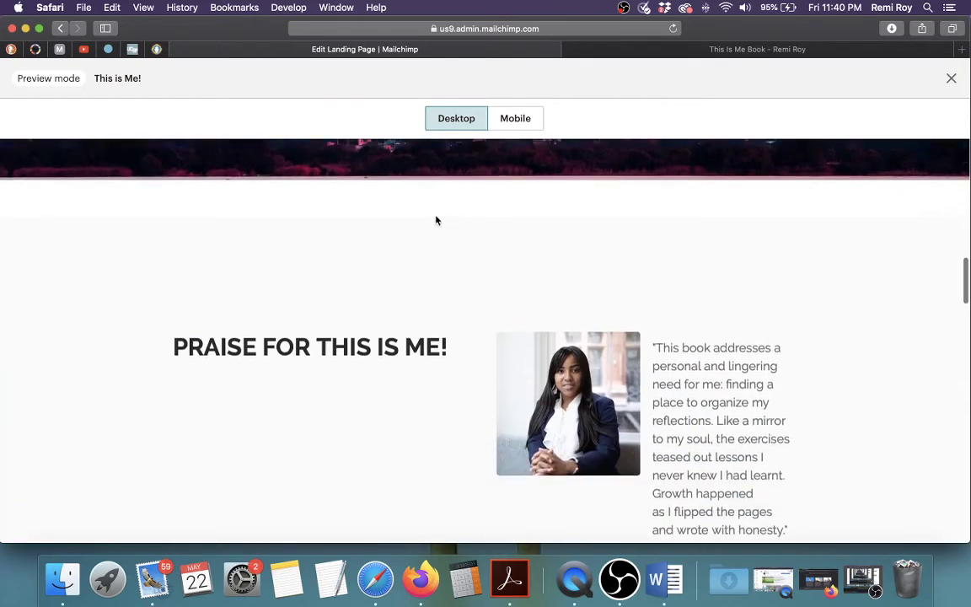
scroll(436, 220, down, 10)
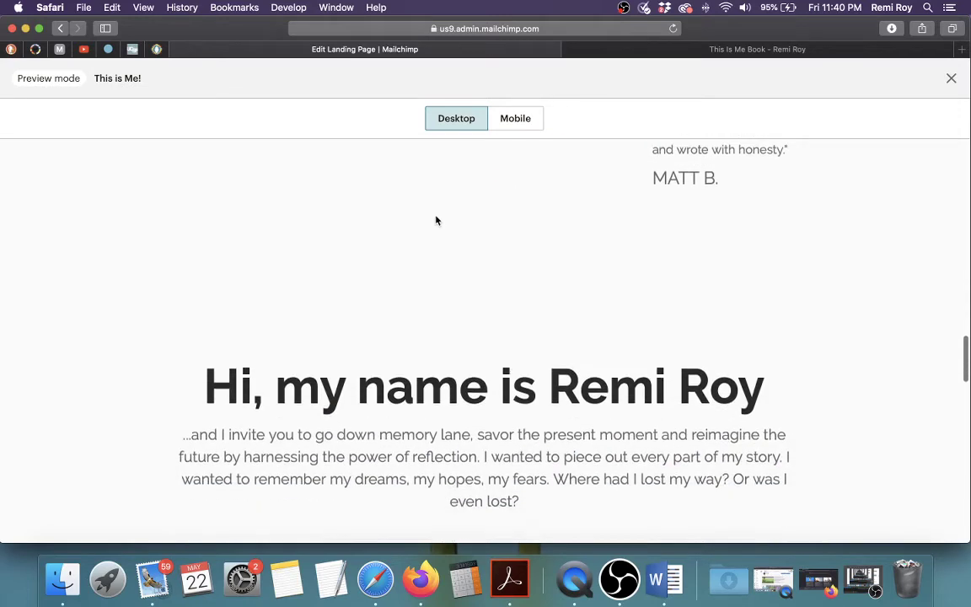
scroll(436, 220, down, 10)
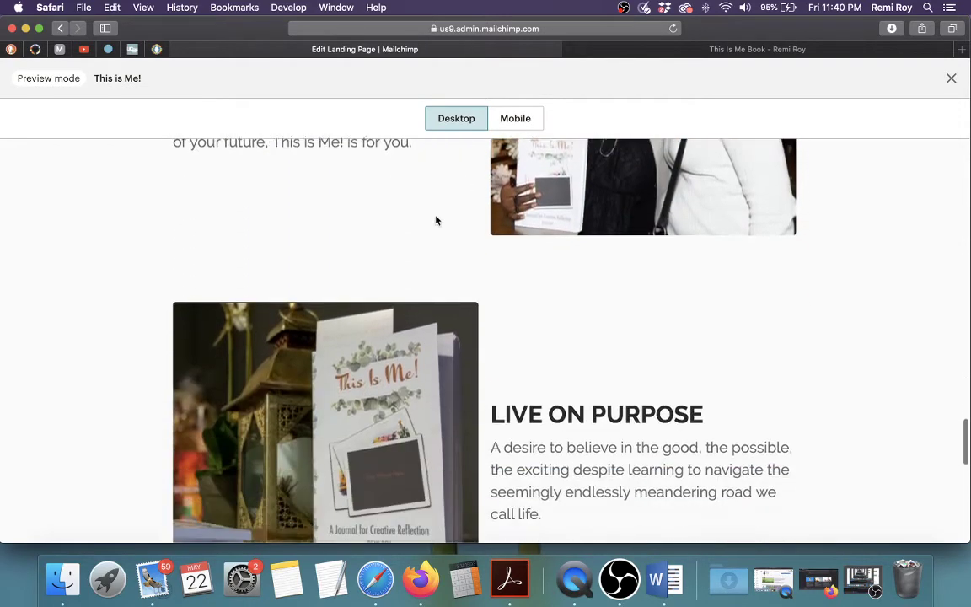
scroll(436, 221, up, 12)
scroll(435, 220, up, 10)
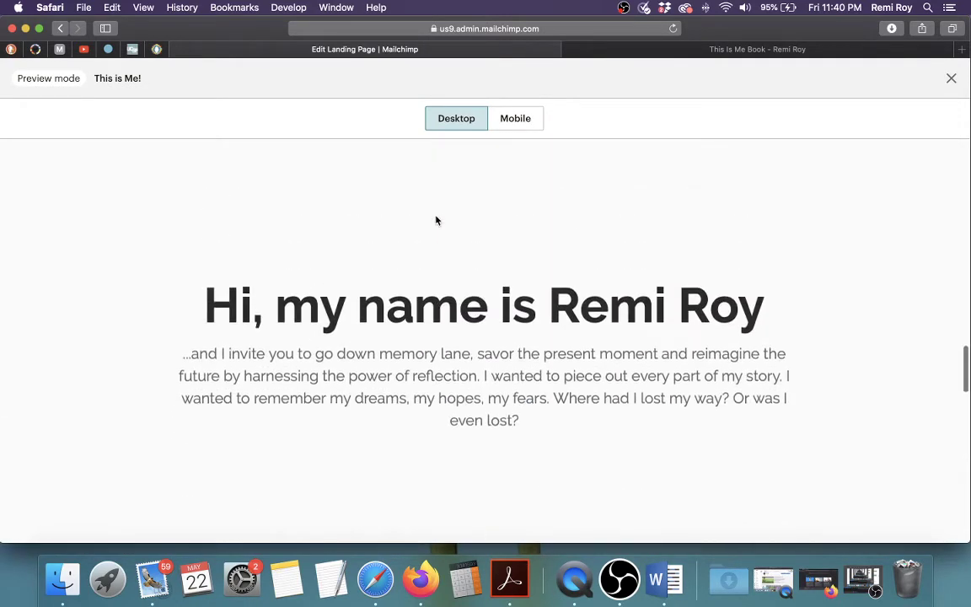
scroll(436, 220, up, 10)
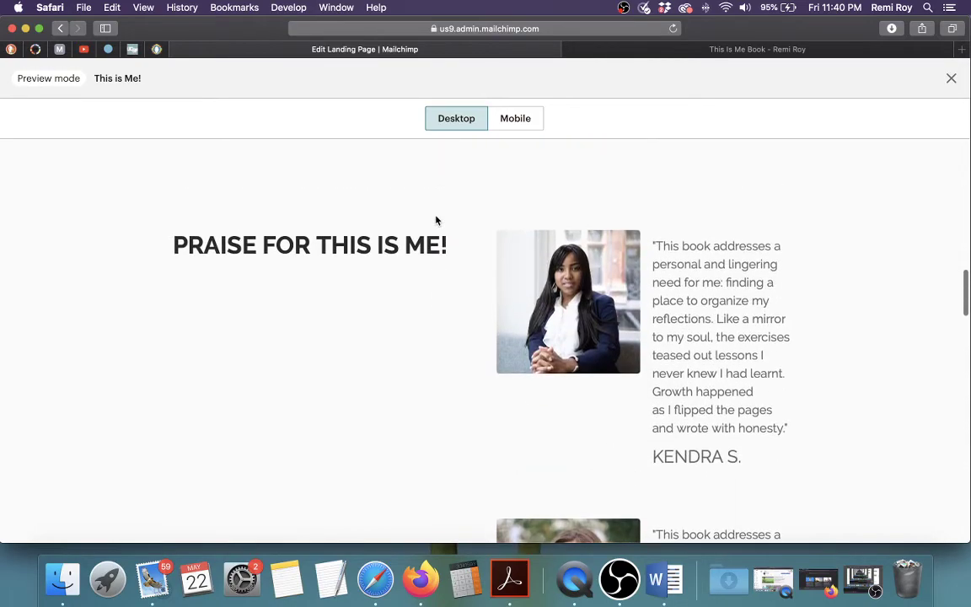
scroll(436, 220, down, 7)
scroll(435, 220, down, 15)
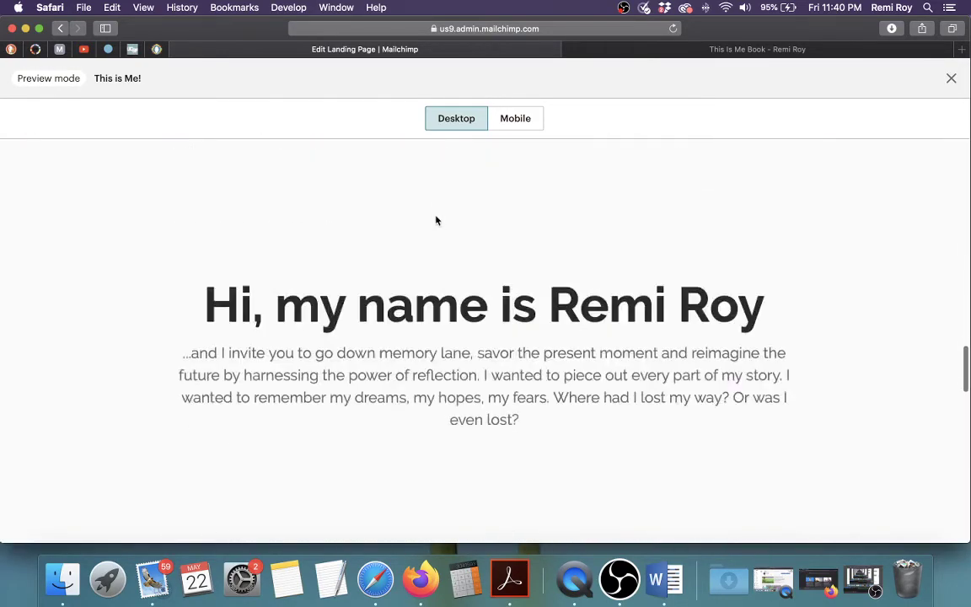
Step: Review the preview from the author introduction down to the LET'S GROW TOGETHER banner, and close the preview
scroll(436, 220, down, 3)
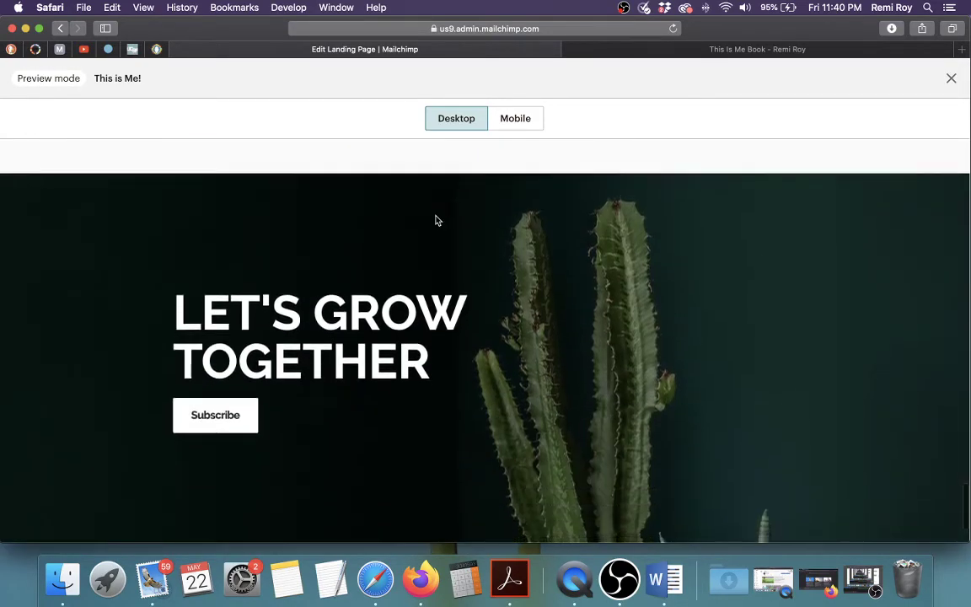
scroll(436, 220, up, 6)
scroll(436, 220, down, 6)
scroll(436, 220, down, 2)
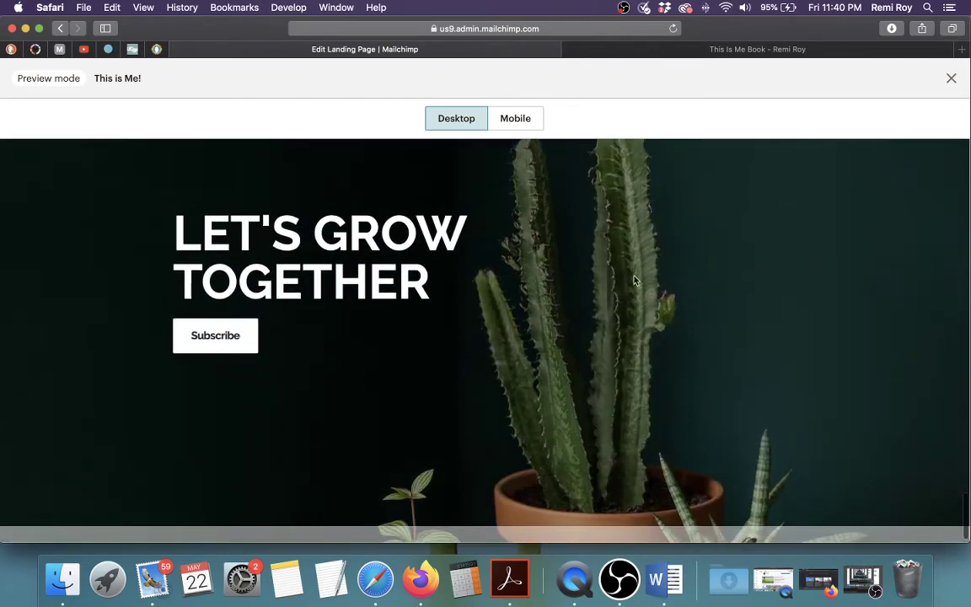
click(952, 78)
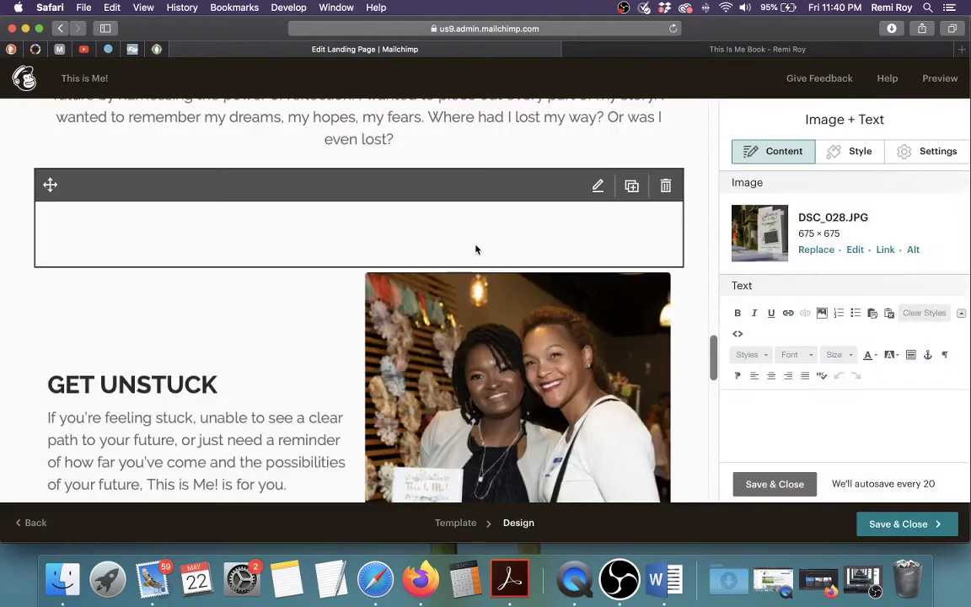
Step: Examine the layout from the empty content area through the PRAISE FOR THIS IS ME! testimonials to the author introduction
scroll(475, 246, up, 4)
scroll(475, 246, up, 5)
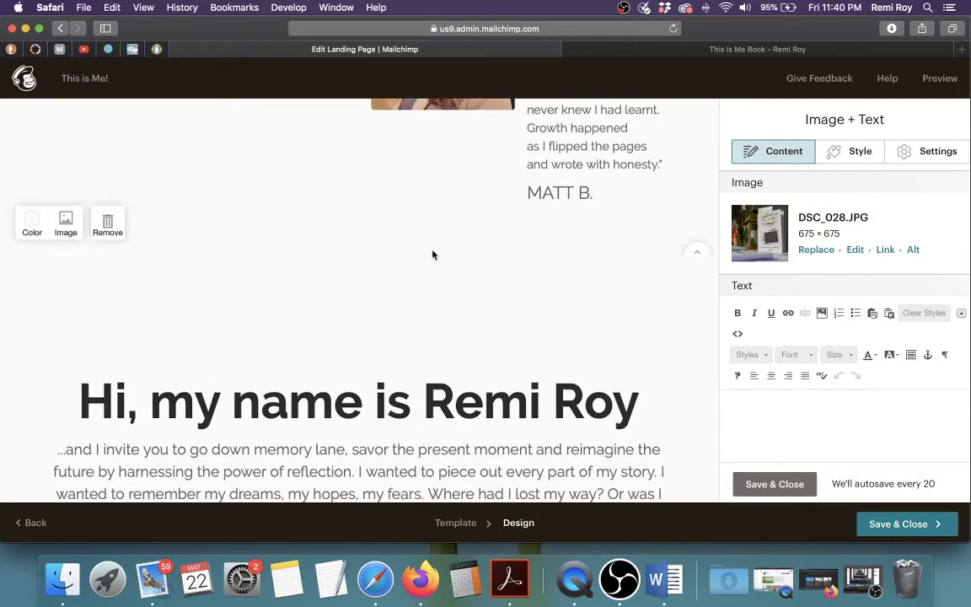
scroll(434, 256, up, 10)
scroll(433, 256, up, 3)
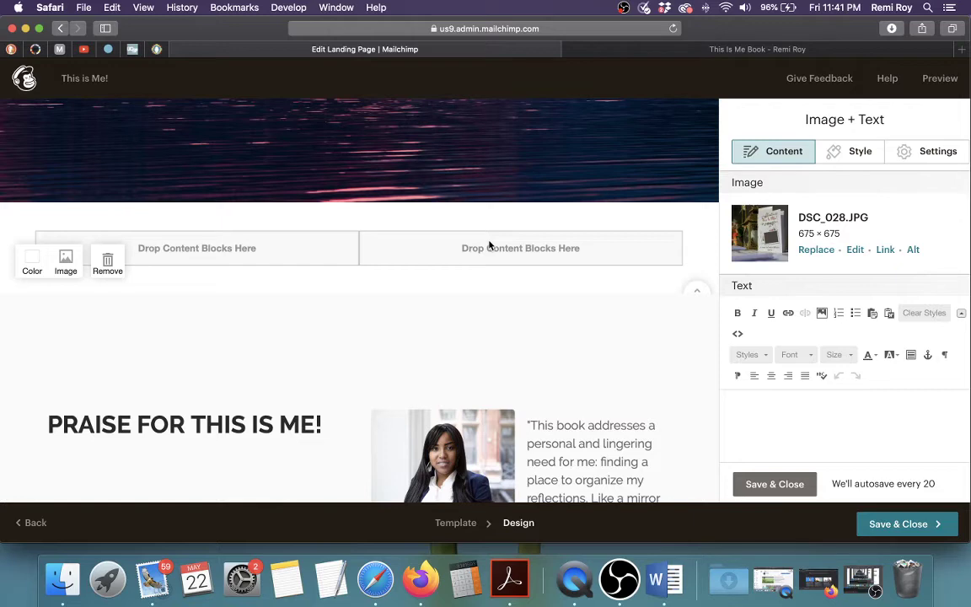
scroll(510, 245, down, 3)
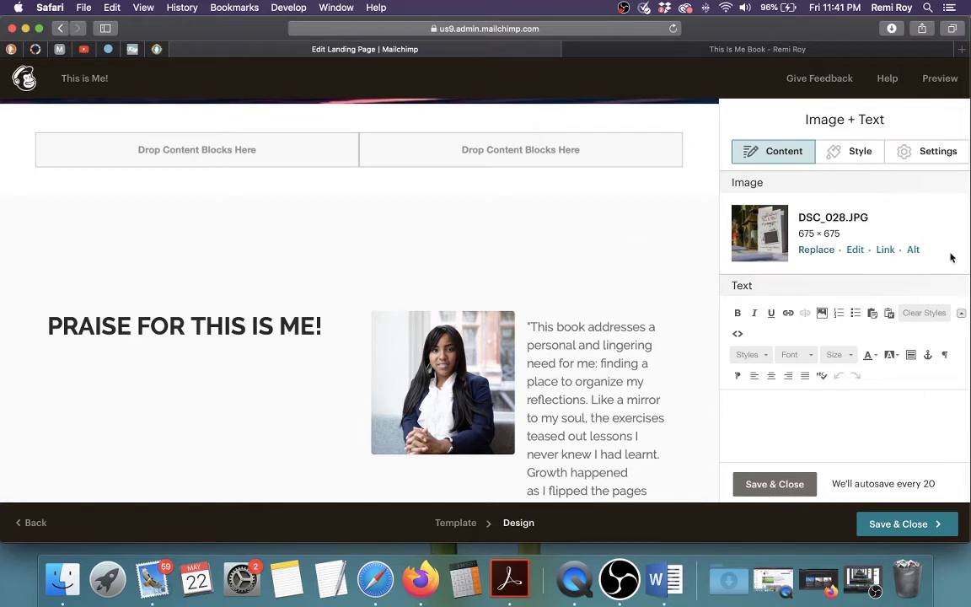
scroll(948, 256, down, 3)
scroll(944, 259, up, 3)
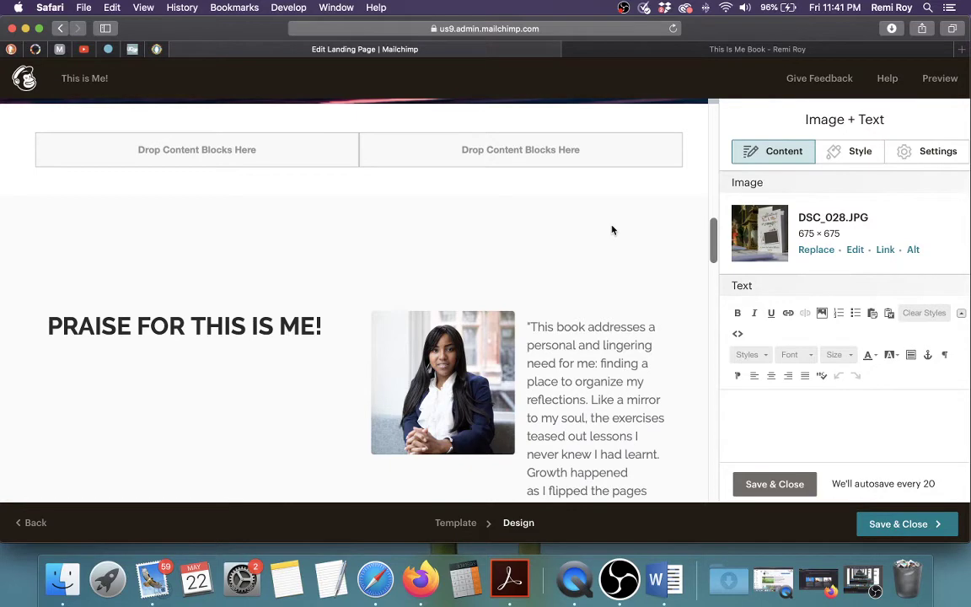
scroll(528, 235, down, 8)
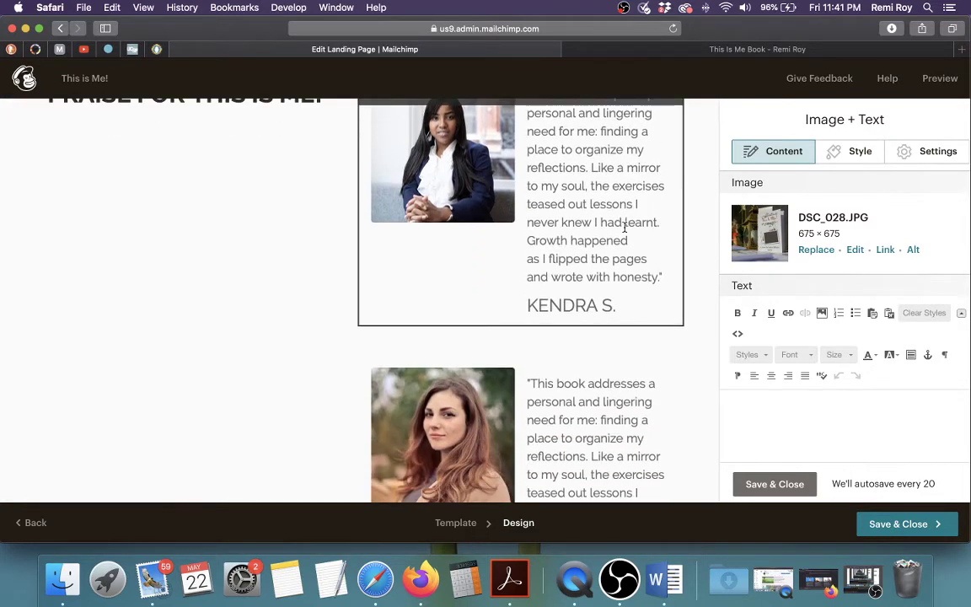
scroll(614, 231, down, 6)
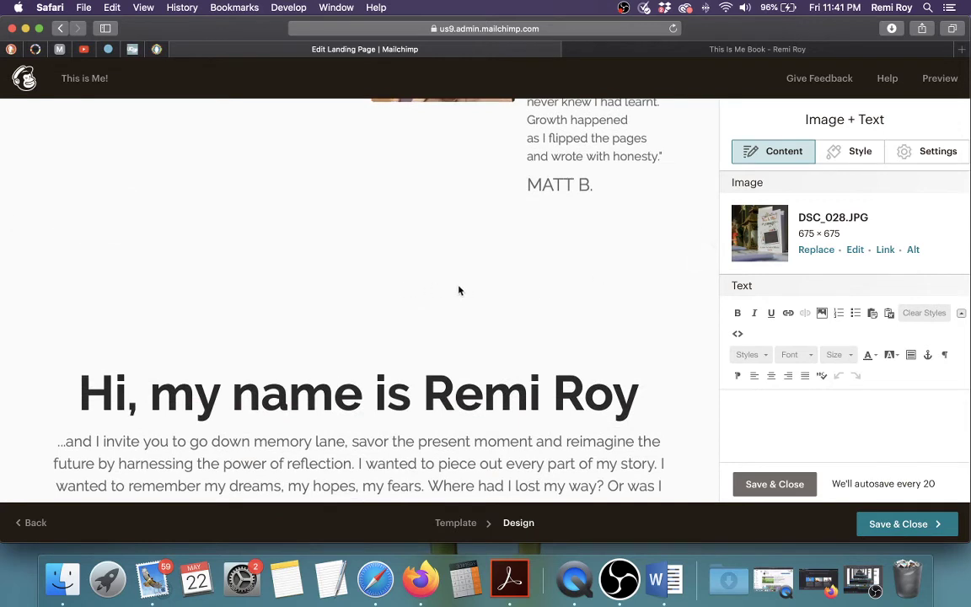
Step: Save and close the open Image + Text block, and add a Divider block directly above the author introduction heading
click(797, 485)
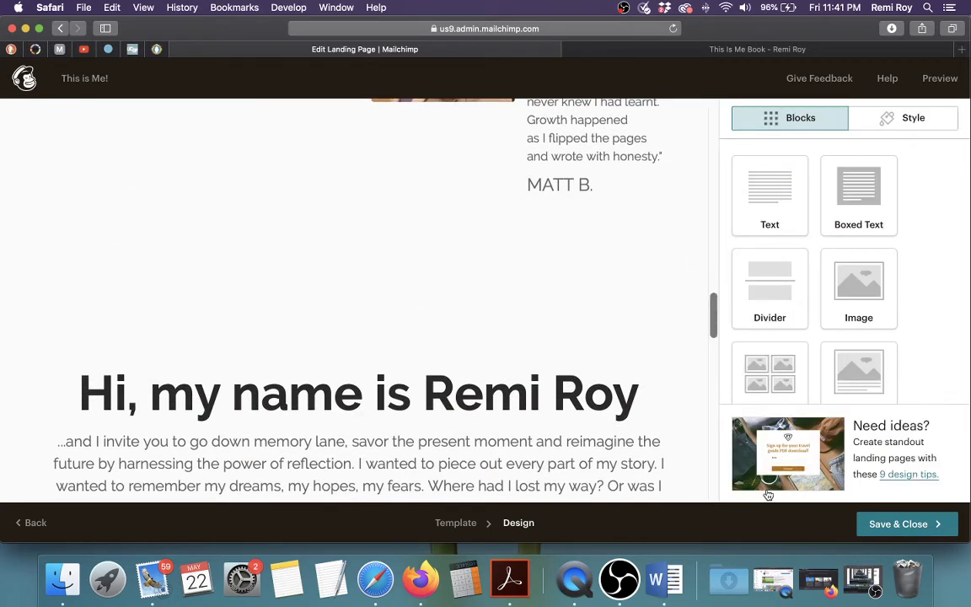
scroll(763, 196, down, 3)
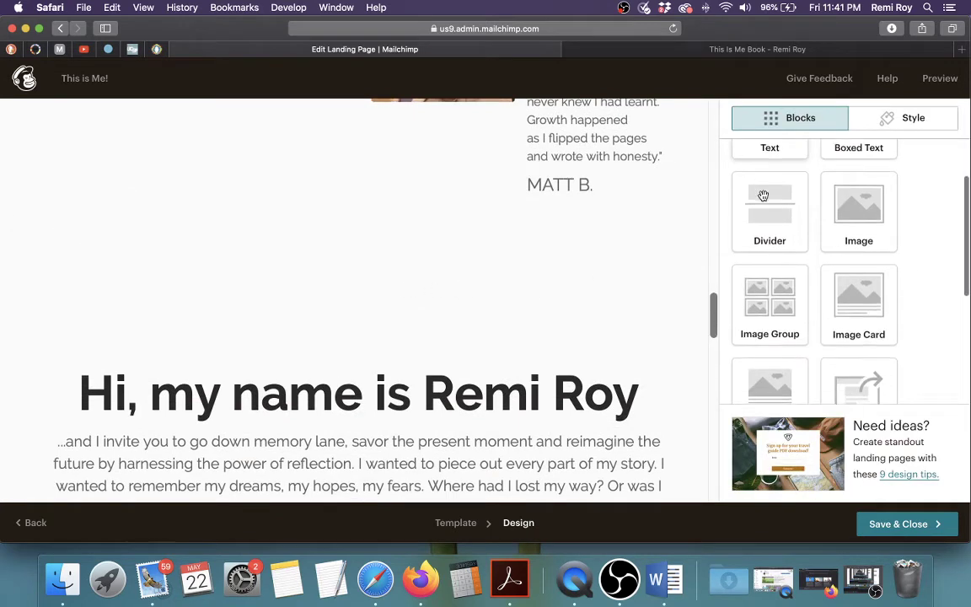
scroll(763, 194, up, 1)
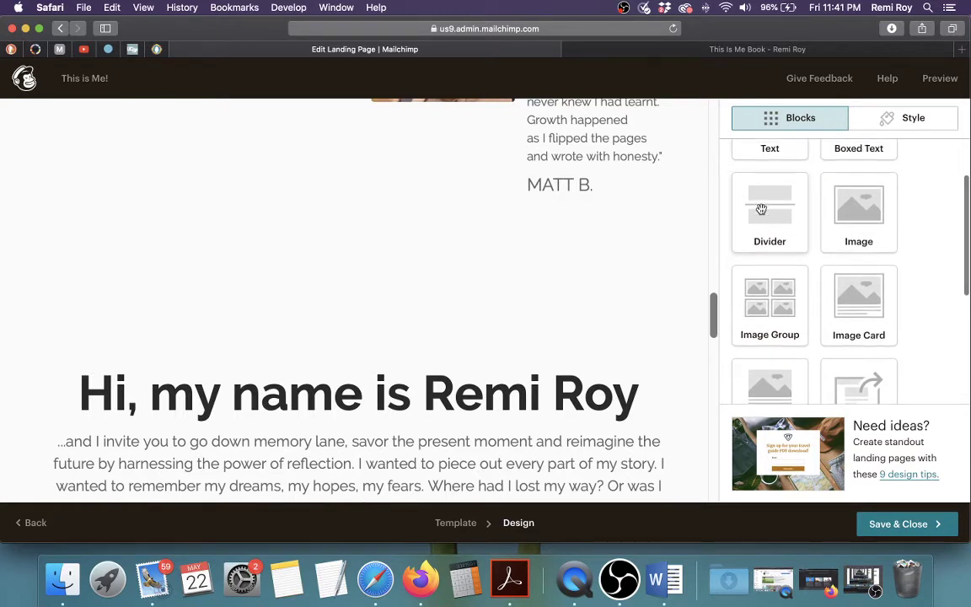
drag(770, 203, 70, 357)
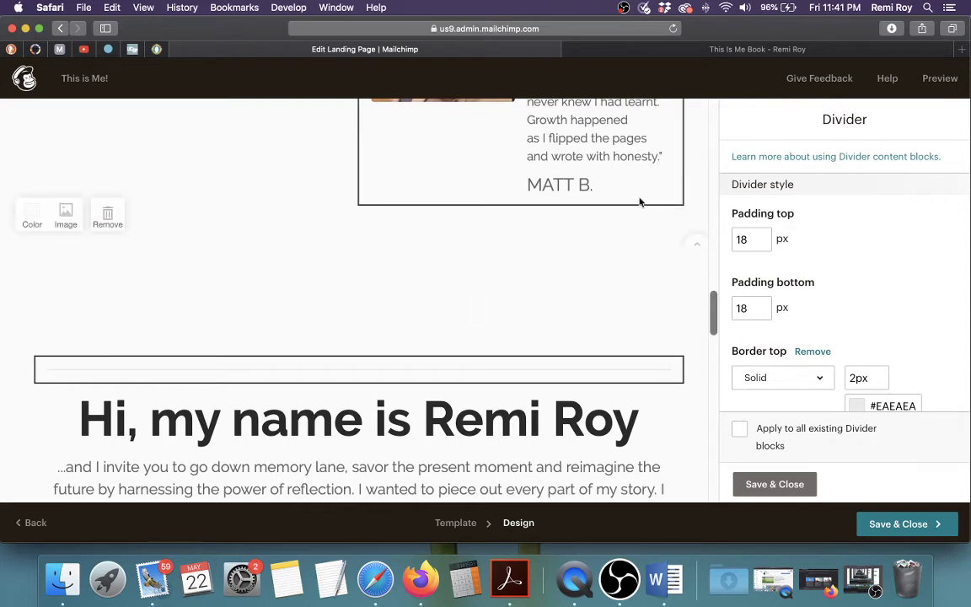
click(597, 181)
click(597, 182)
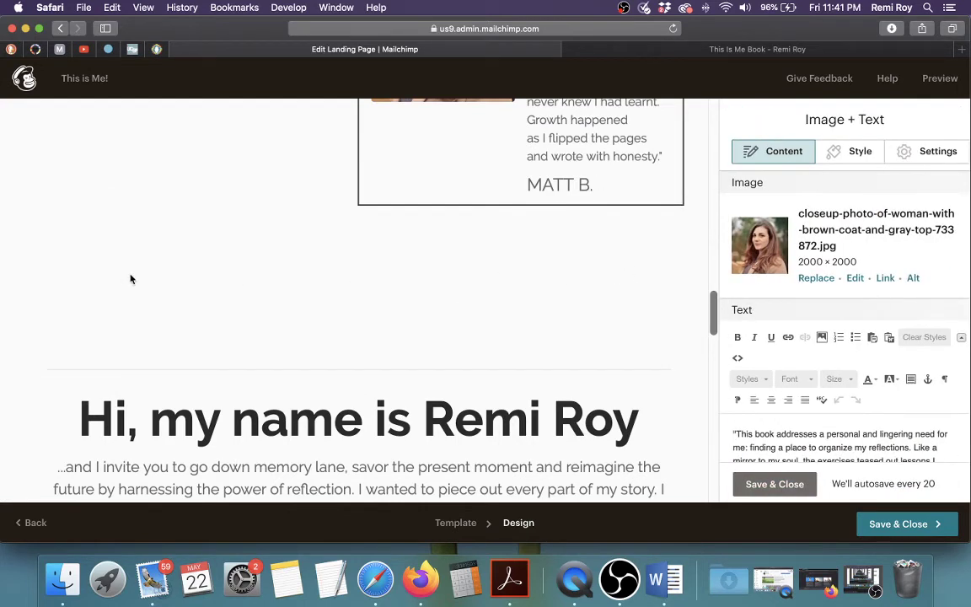
scroll(788, 337, down, 2)
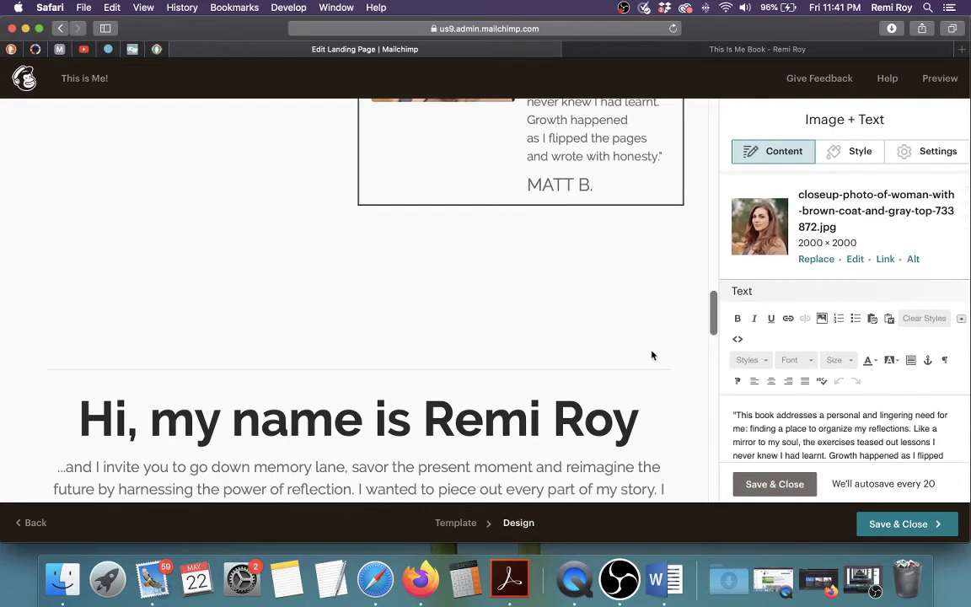
scroll(705, 396, down, 5)
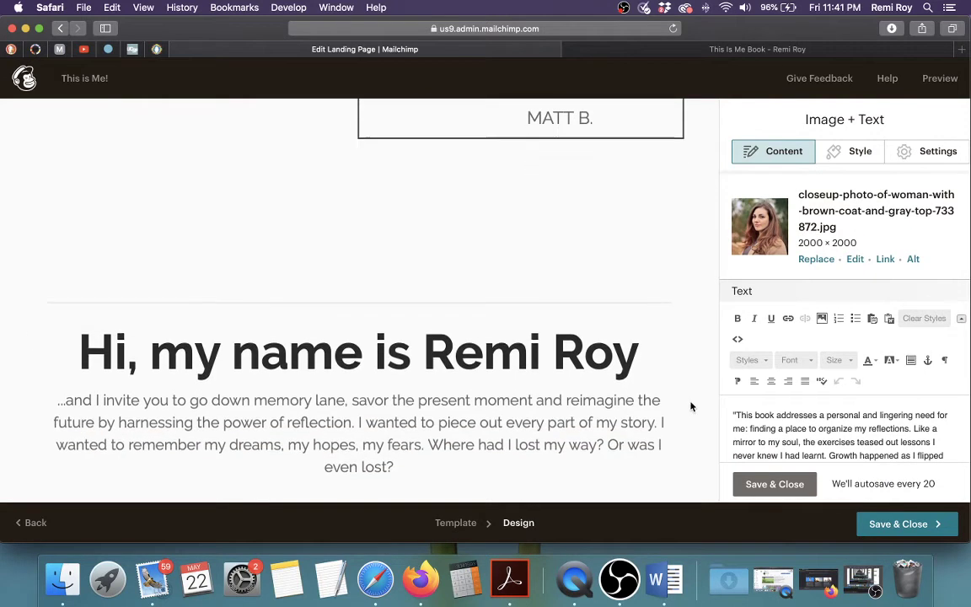
scroll(703, 372, down, 6)
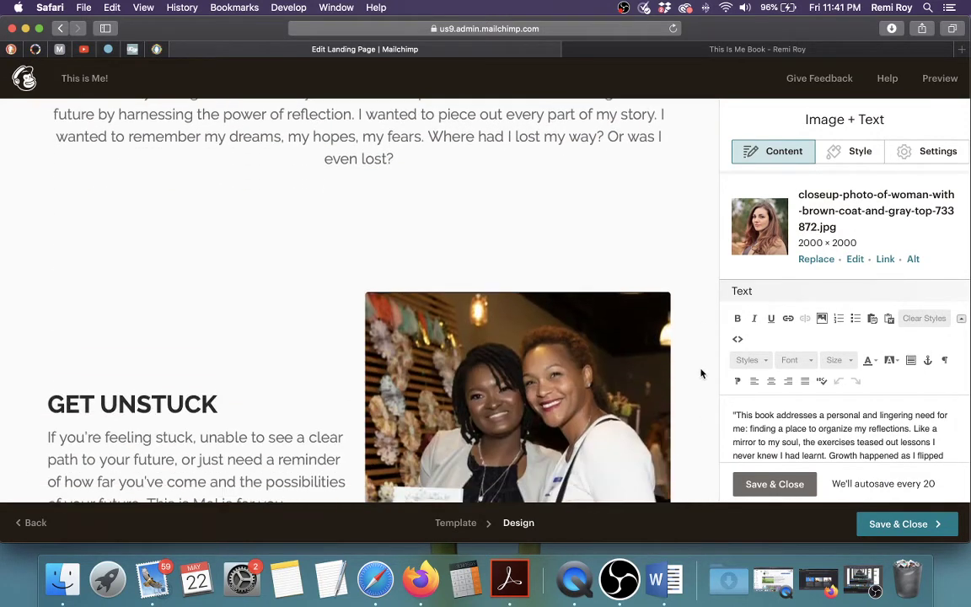
scroll(701, 373, up, 1)
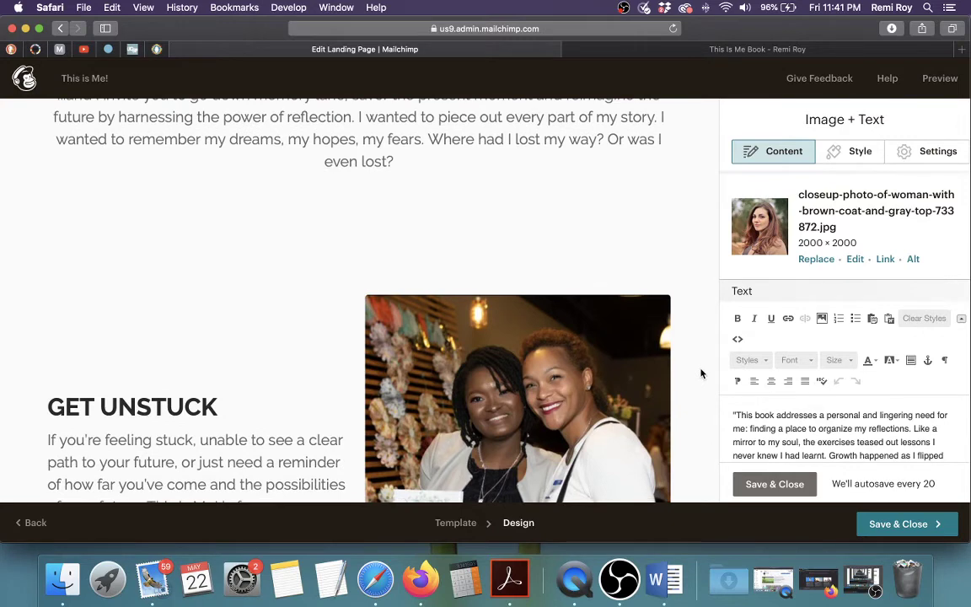
scroll(603, 317, up, 7)
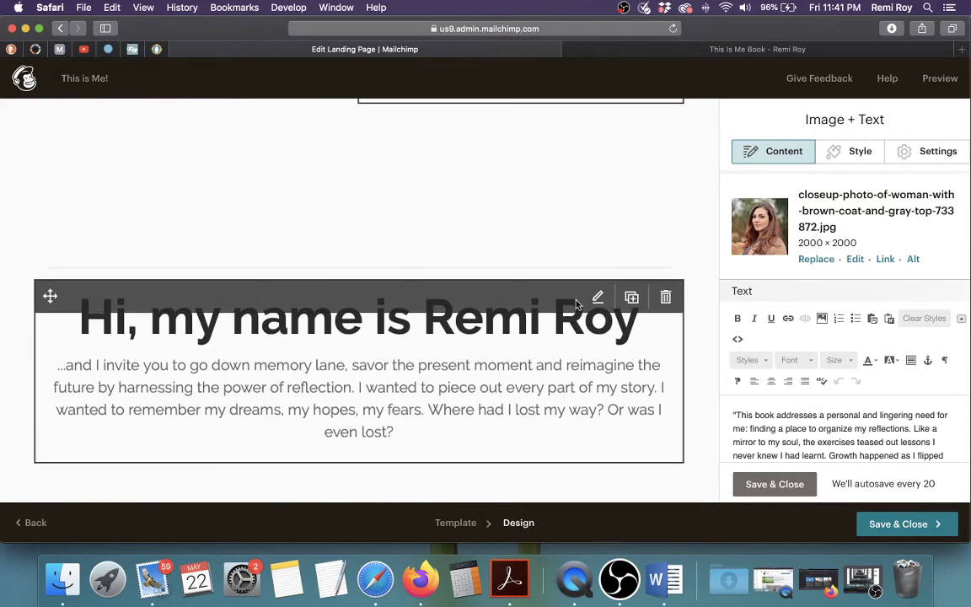
click(631, 298)
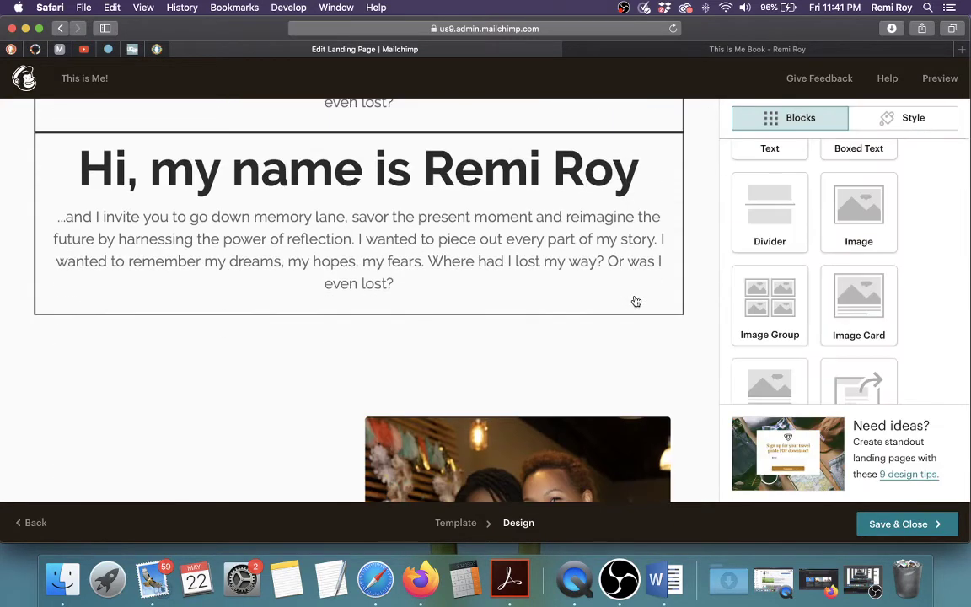
scroll(627, 307, up, 2)
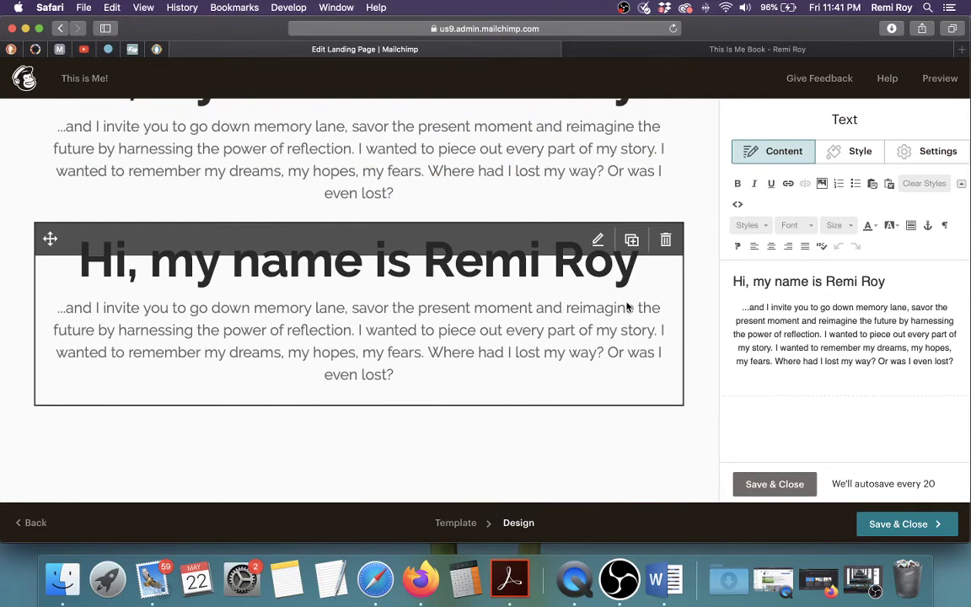
click(665, 240)
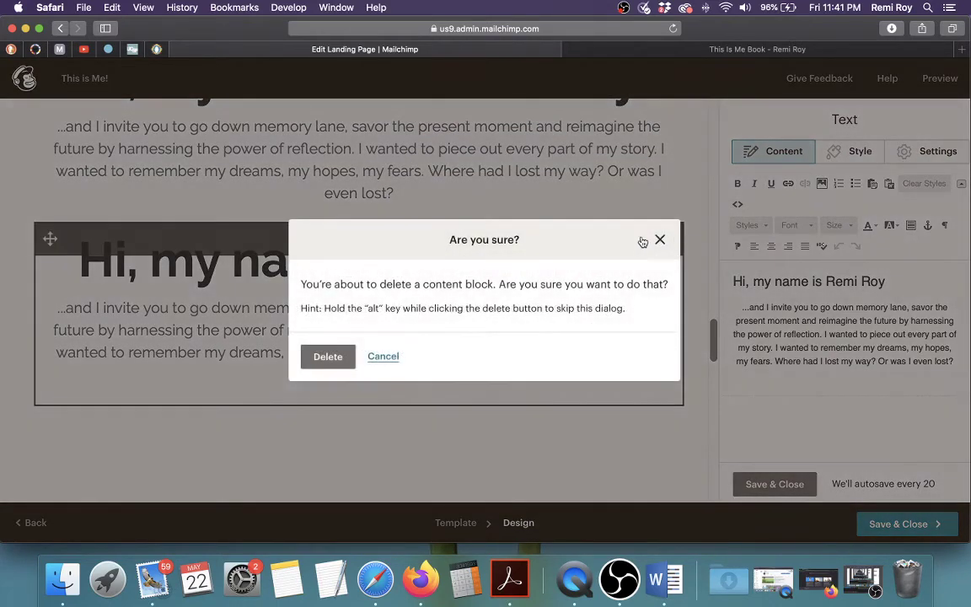
click(321, 354)
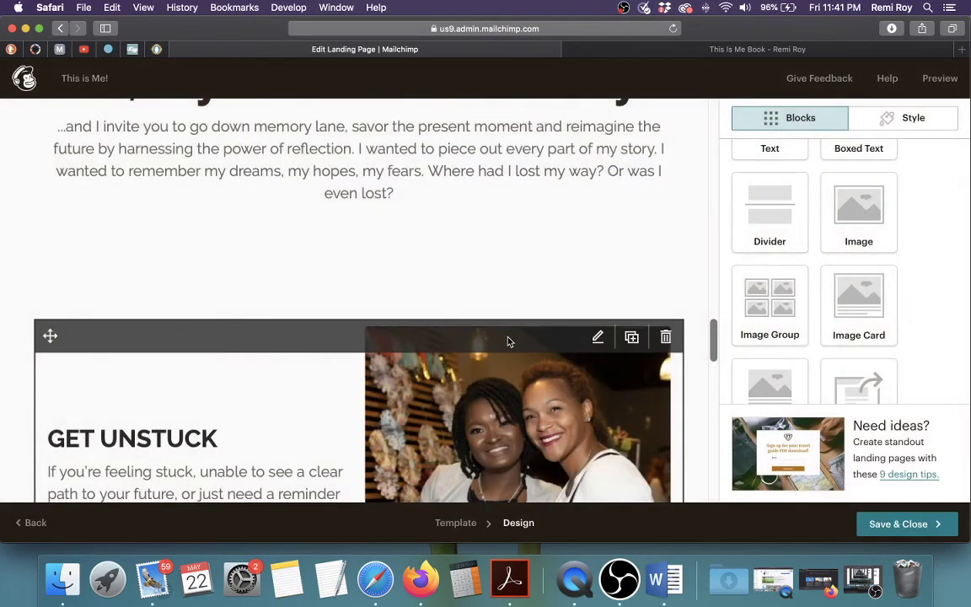
Step: Duplicate the divider above the author introduction, move the copy directly below the introduction text, and save and close it
scroll(498, 287, up, 3)
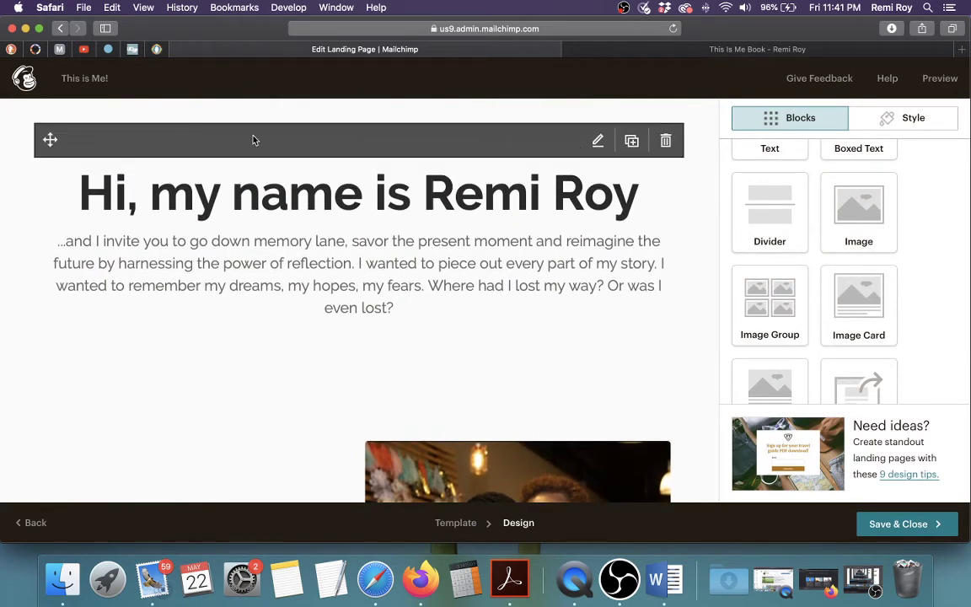
click(253, 139)
scroll(405, 185, up, 1)
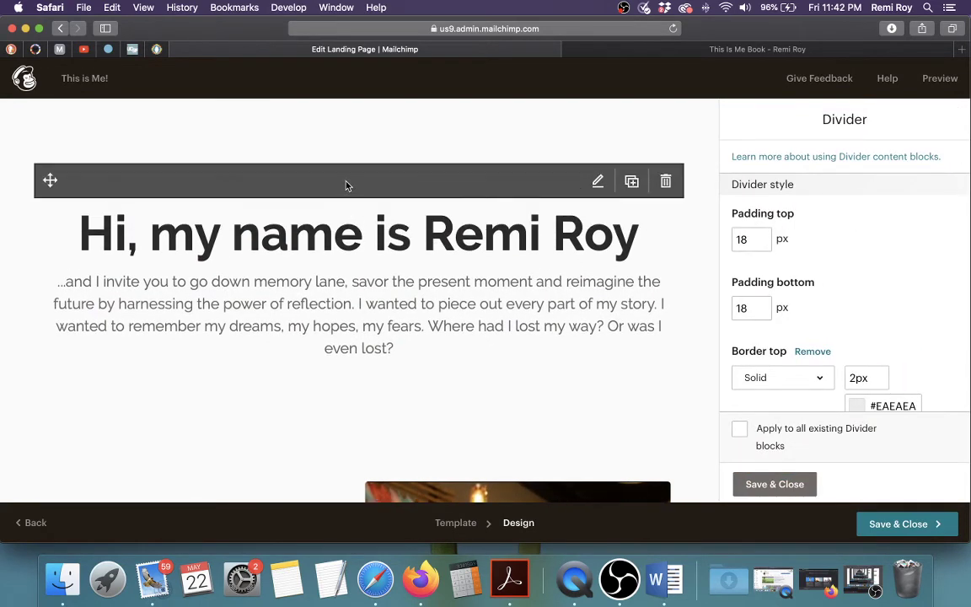
click(632, 182)
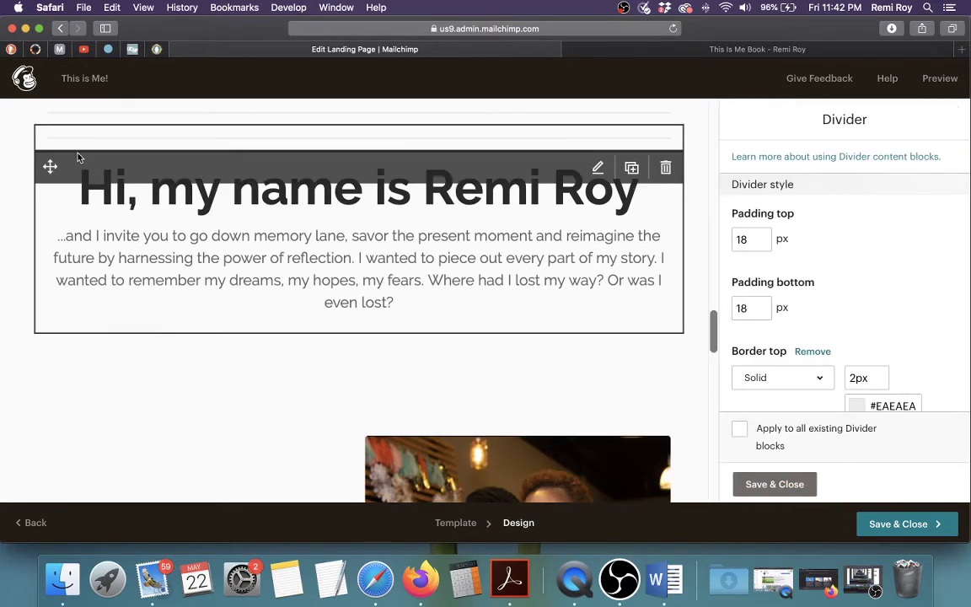
drag(48, 140, 35, 320)
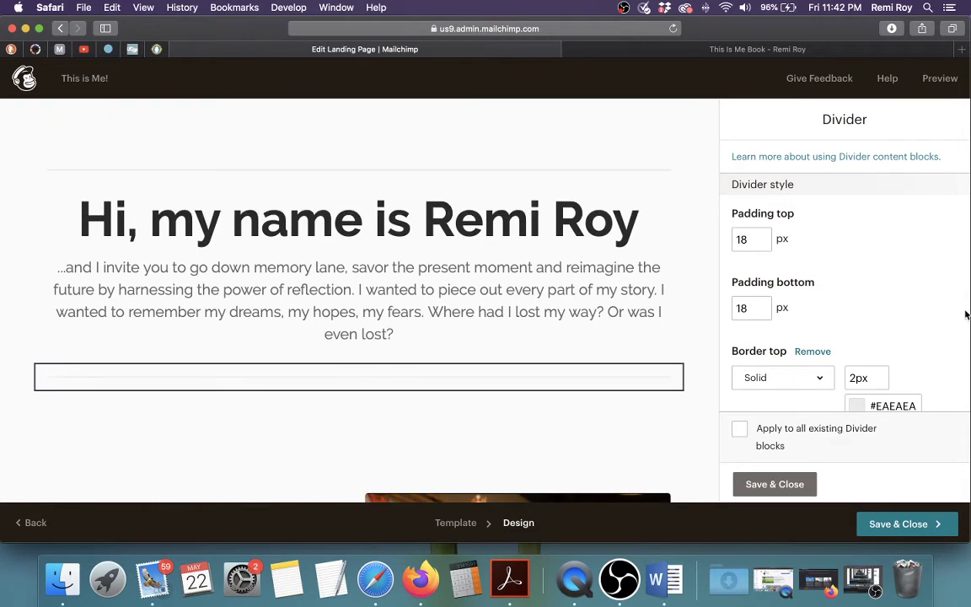
click(775, 487)
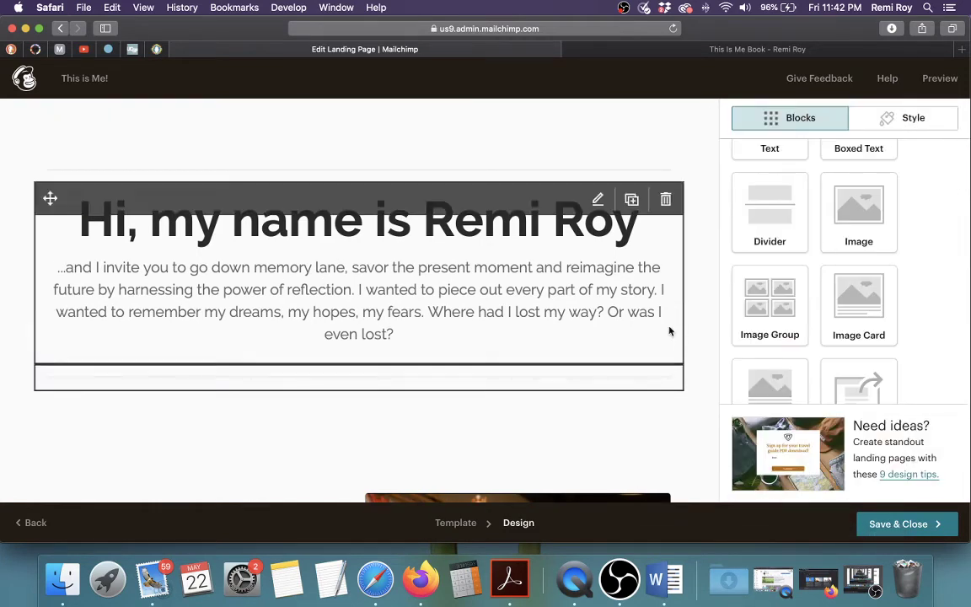
Step: Preview the landing page in desktop view and check the dividers around the author introduction and the spacing to neighbouring sections
click(928, 88)
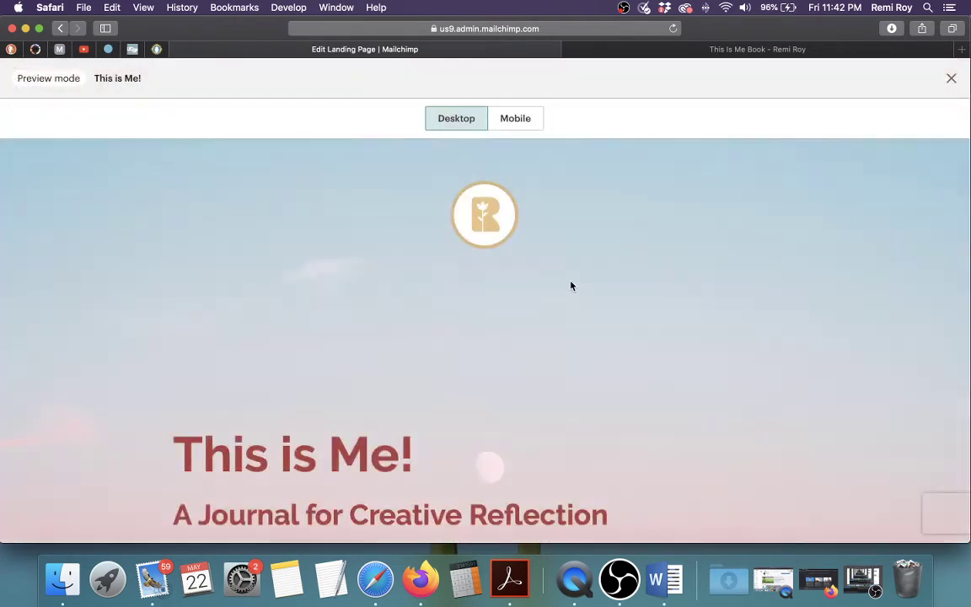
scroll(569, 284, down, 15)
scroll(570, 286, down, 15)
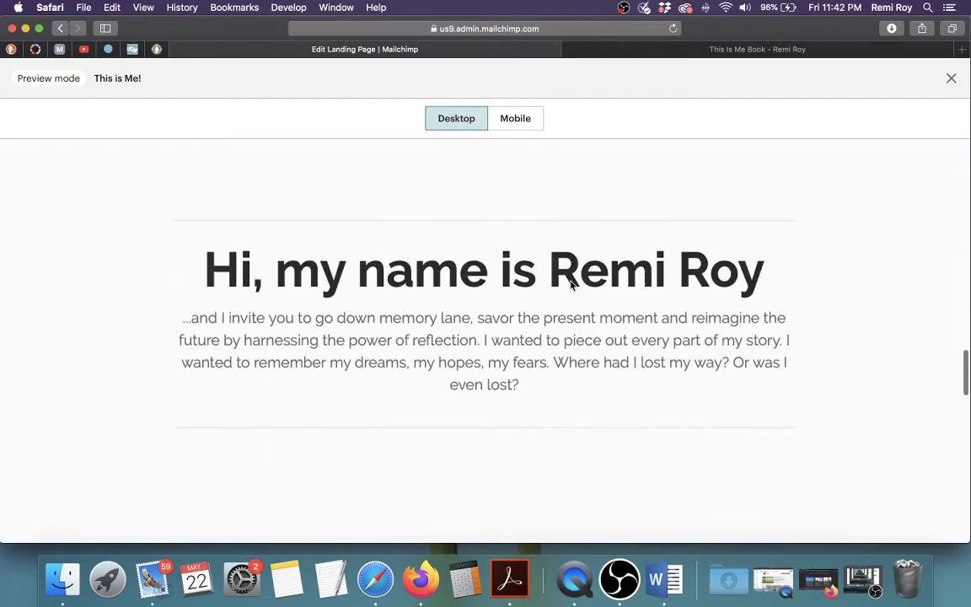
scroll(570, 281, up, 5)
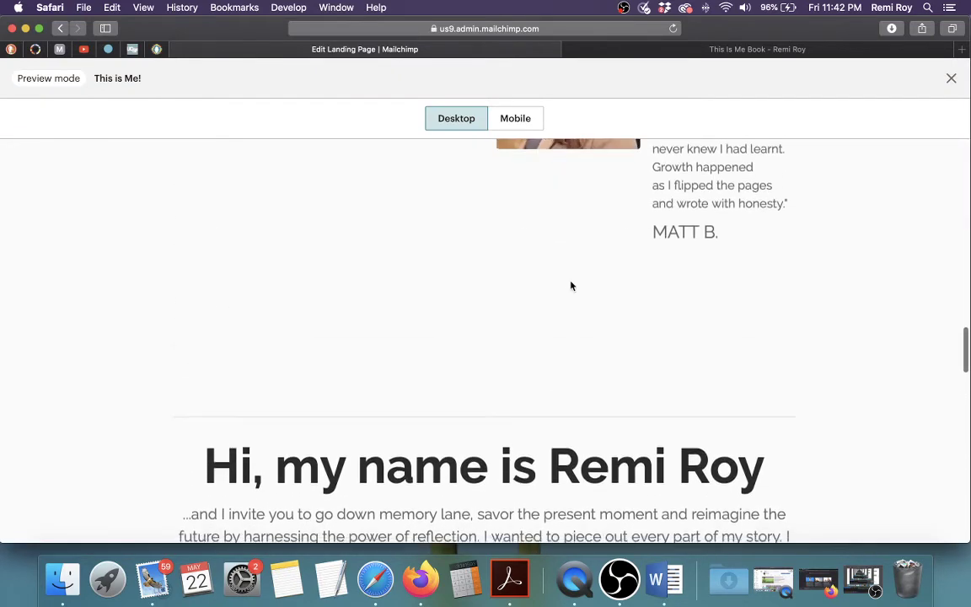
scroll(570, 284, down, 7)
scroll(569, 285, up, 3)
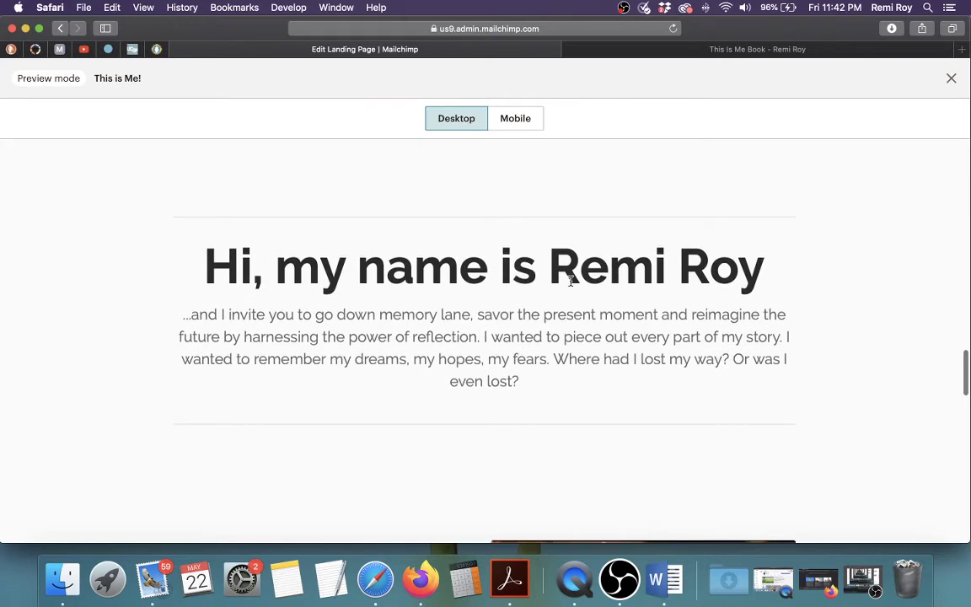
scroll(667, 307, down, 7)
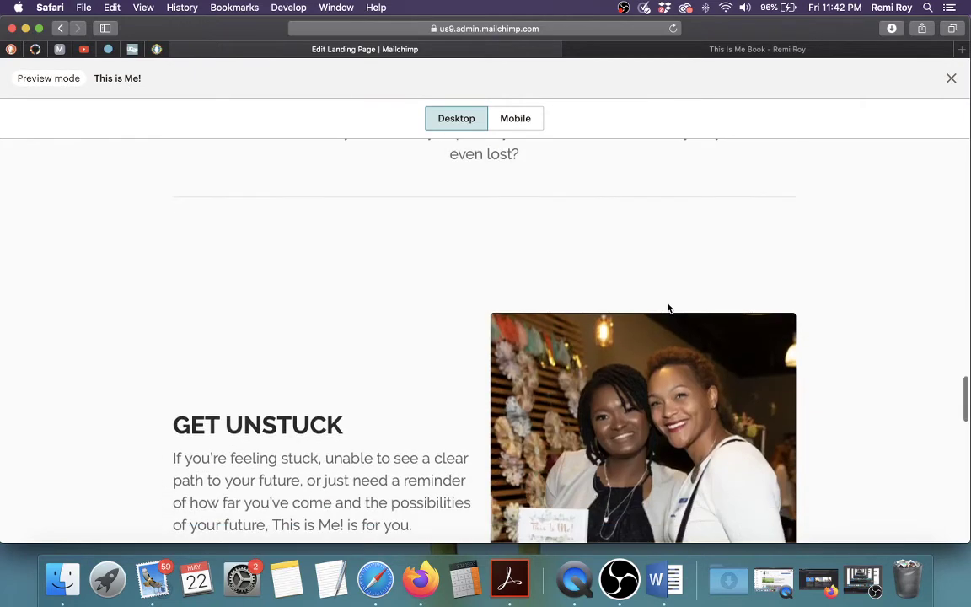
scroll(554, 291, up, 10)
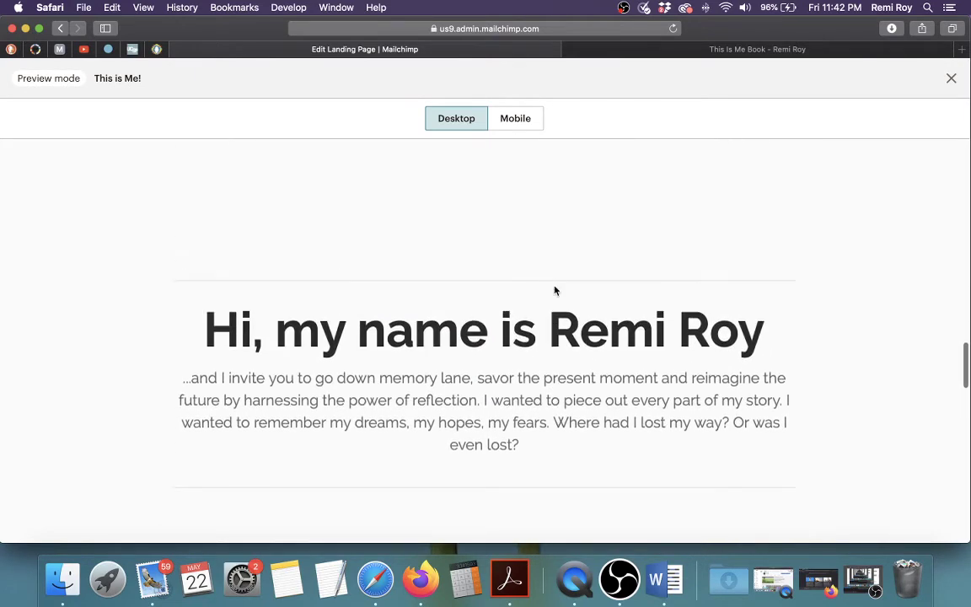
scroll(555, 290, down, 15)
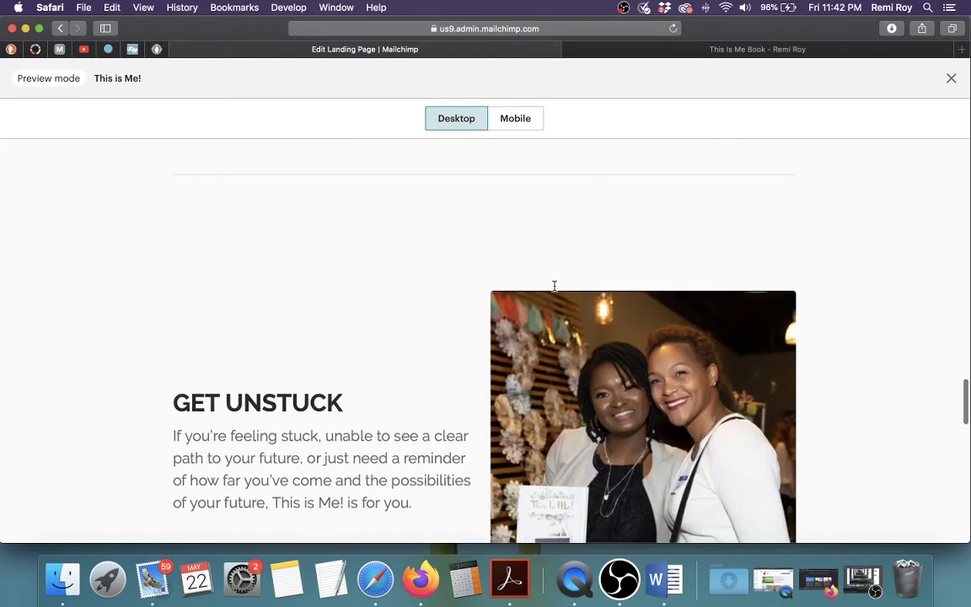
Step: Check the spacing from the GET UNSTUCK section back to the testimonials in the preview, close it, and inspect the testimonials in the editor
scroll(555, 288, up, 12)
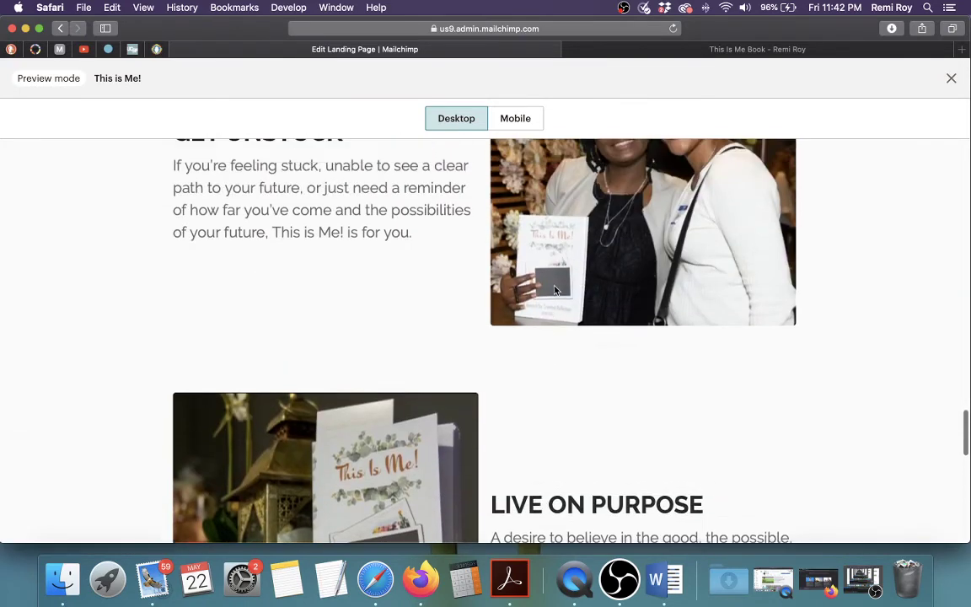
scroll(554, 290, up, 6)
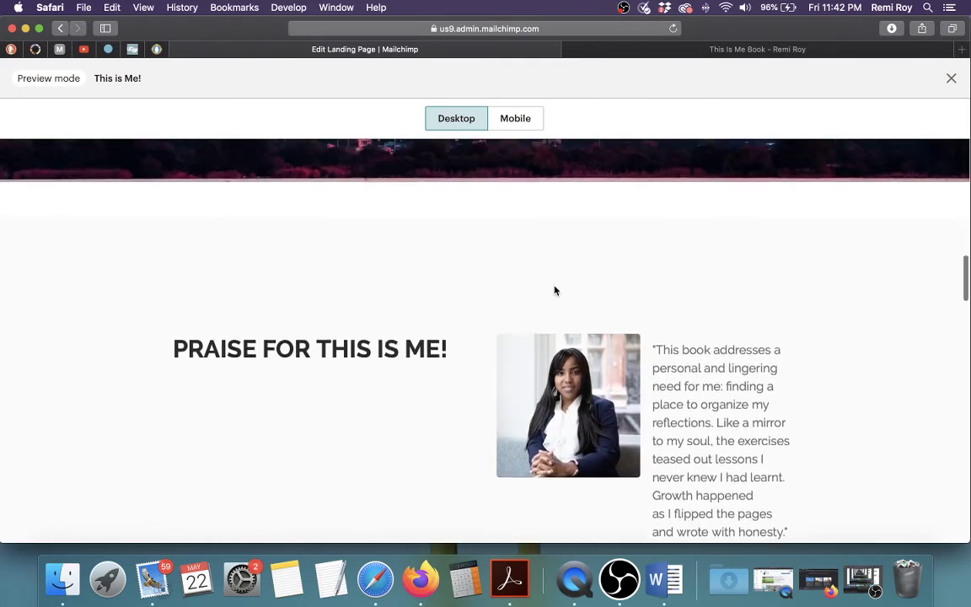
scroll(555, 290, down, 3)
scroll(555, 290, down, 2)
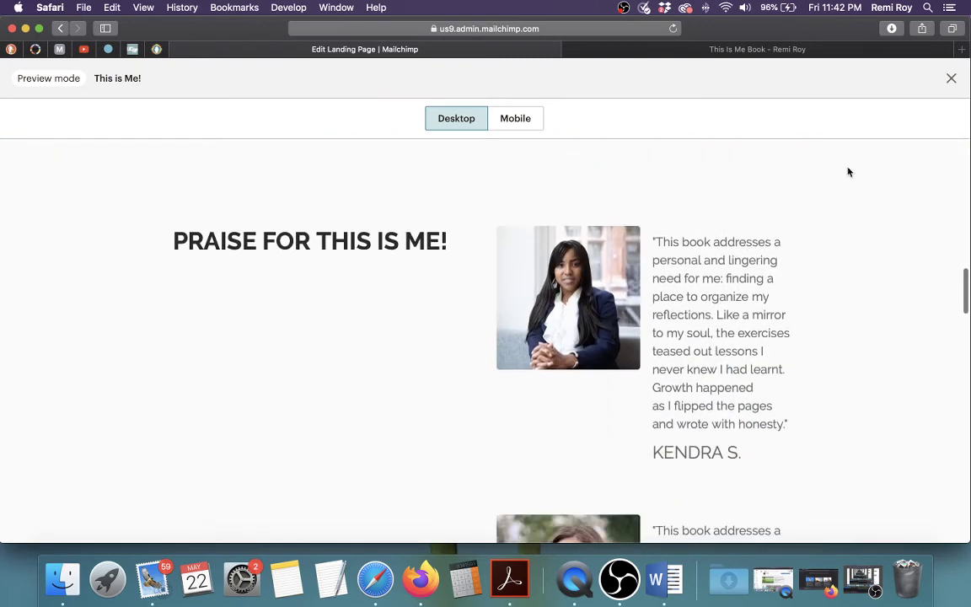
click(948, 79)
scroll(531, 290, down, 3)
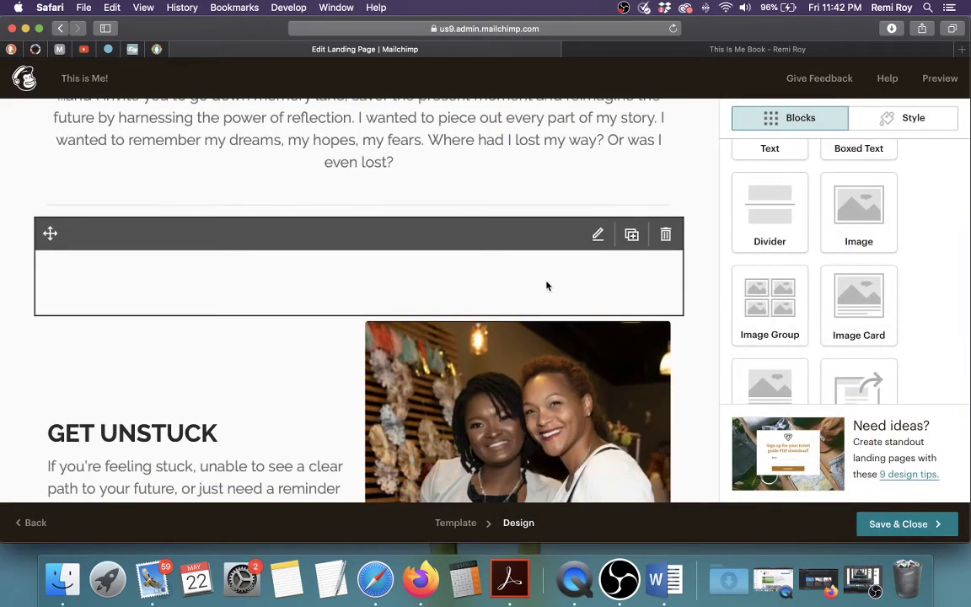
scroll(547, 286, down, 10)
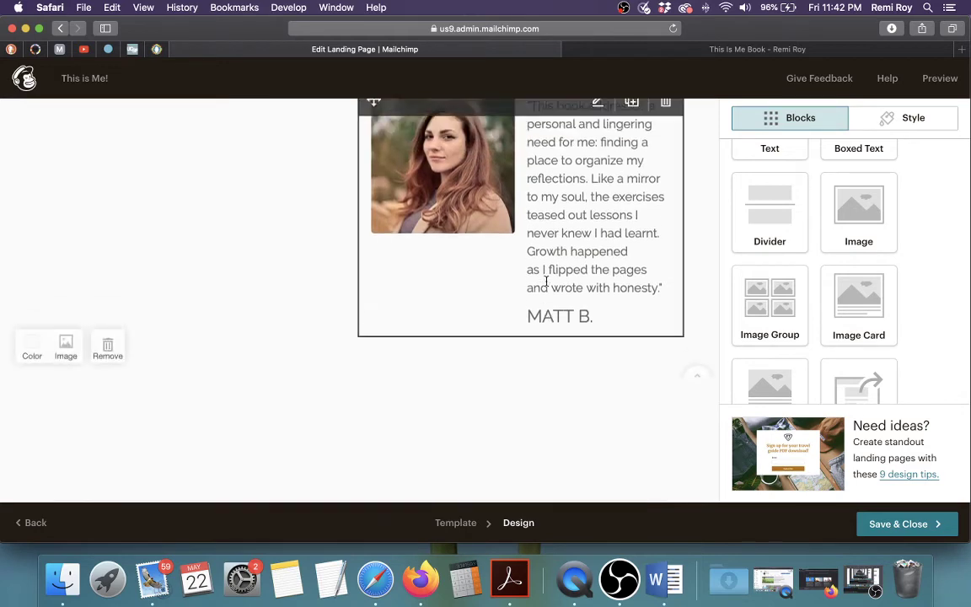
scroll(546, 282, up, 8)
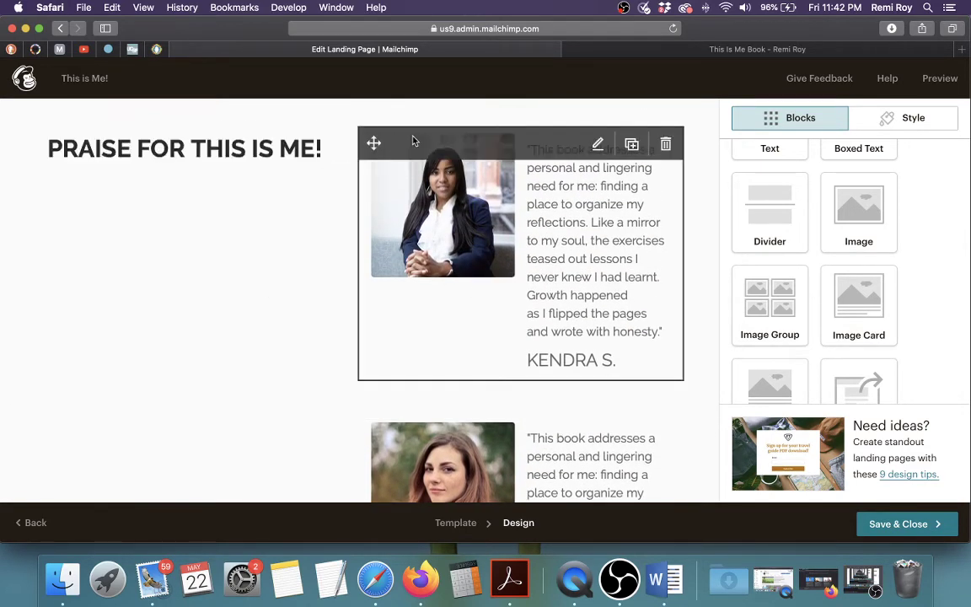
Step: Replace the cactus background image of the closing LET'S GROW TOGETHER section with the photo of the smiling woman against the brick wall
scroll(511, 353, down, 20)
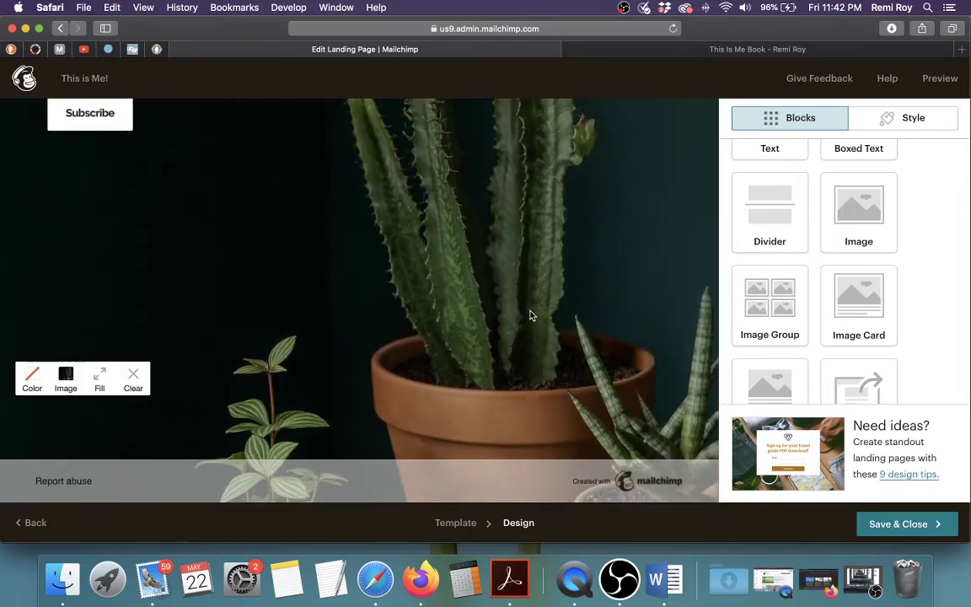
scroll(512, 334, up, 2)
scroll(511, 334, up, 10)
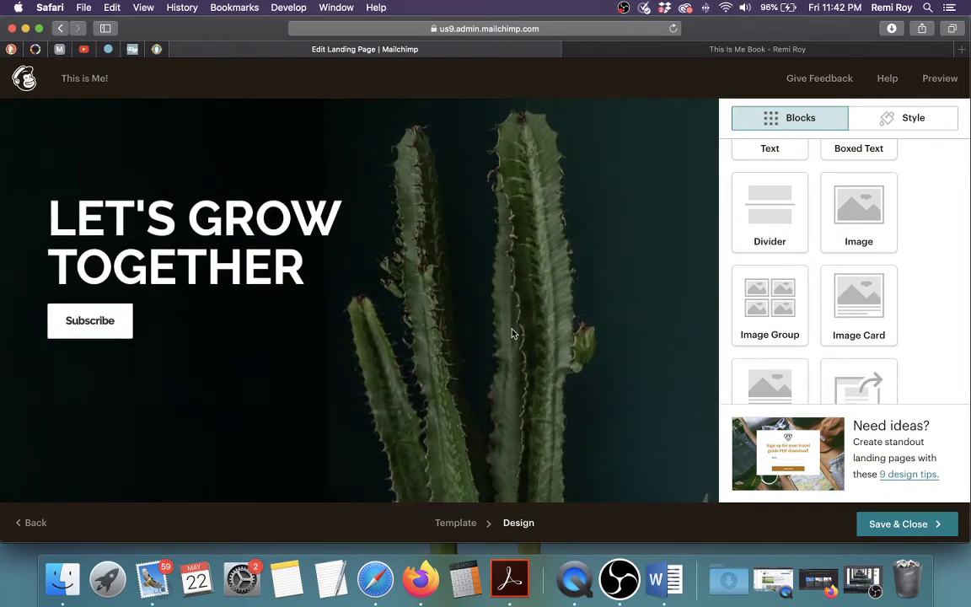
scroll(511, 331, down, 10)
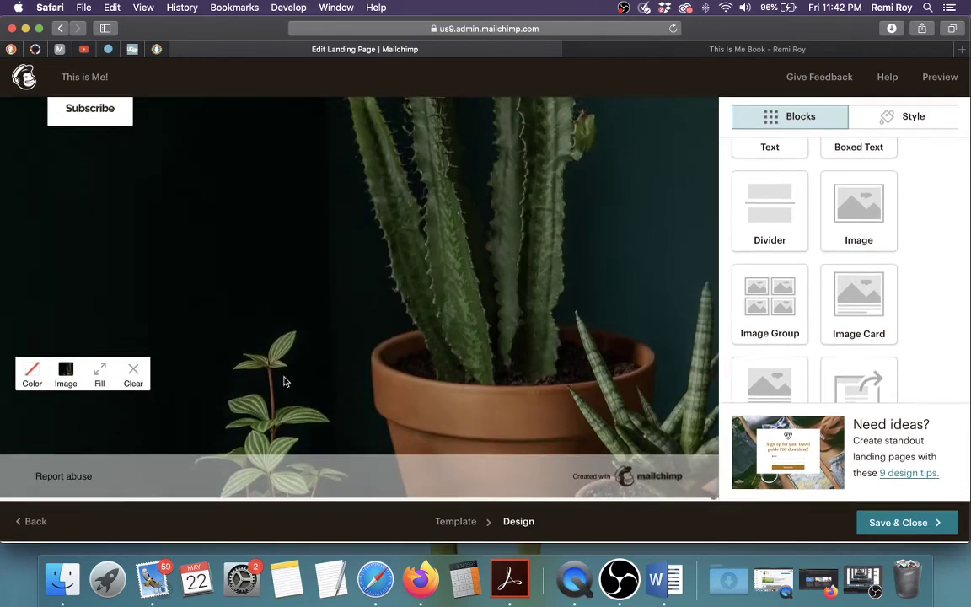
click(67, 372)
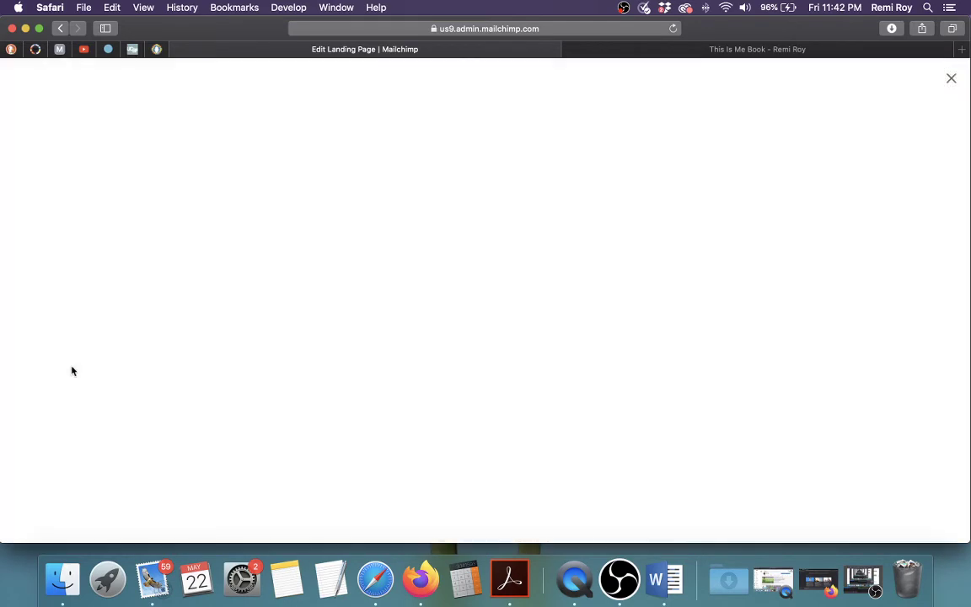
click(950, 79)
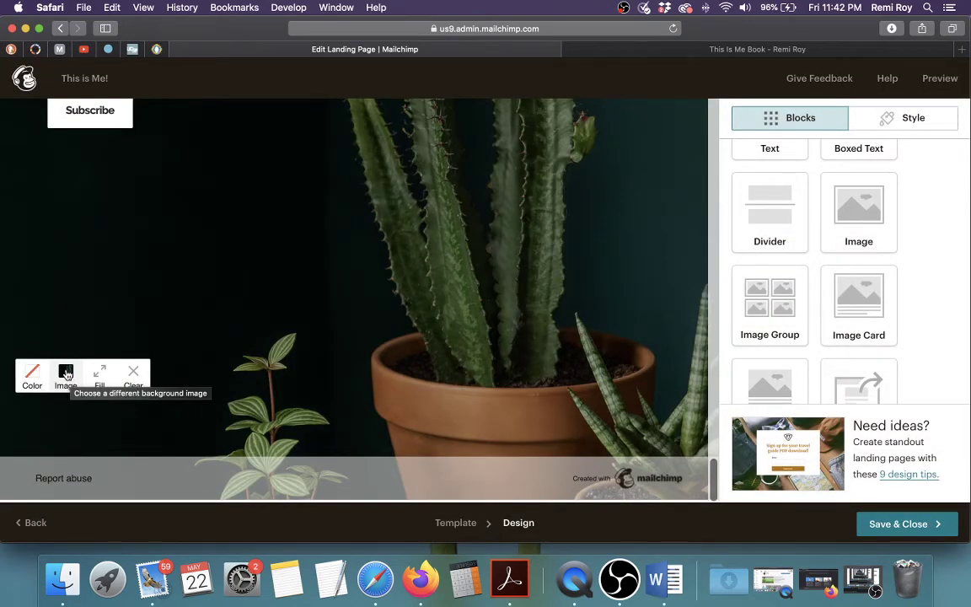
click(66, 374)
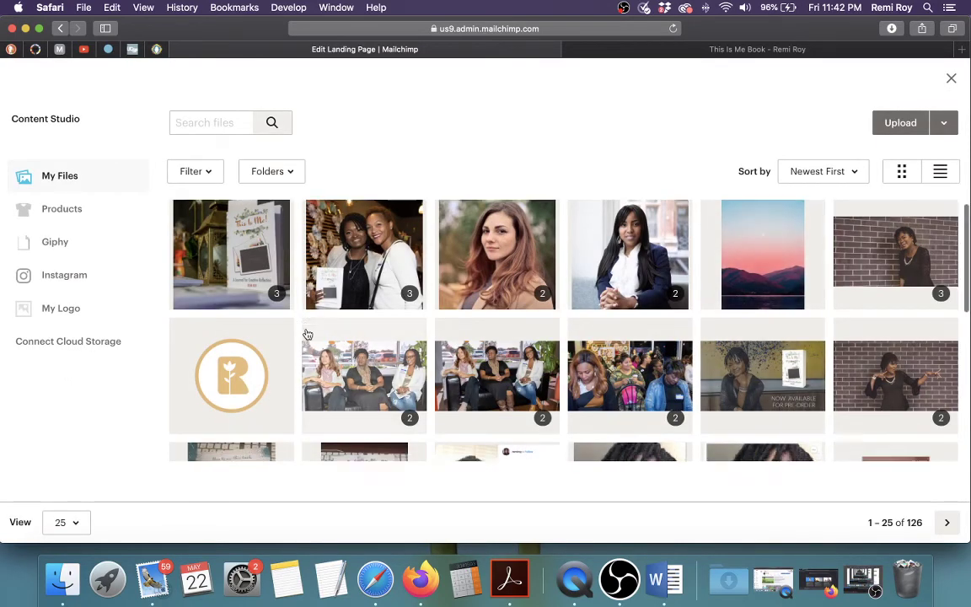
scroll(308, 334, down, 5)
scroll(308, 334, up, 5)
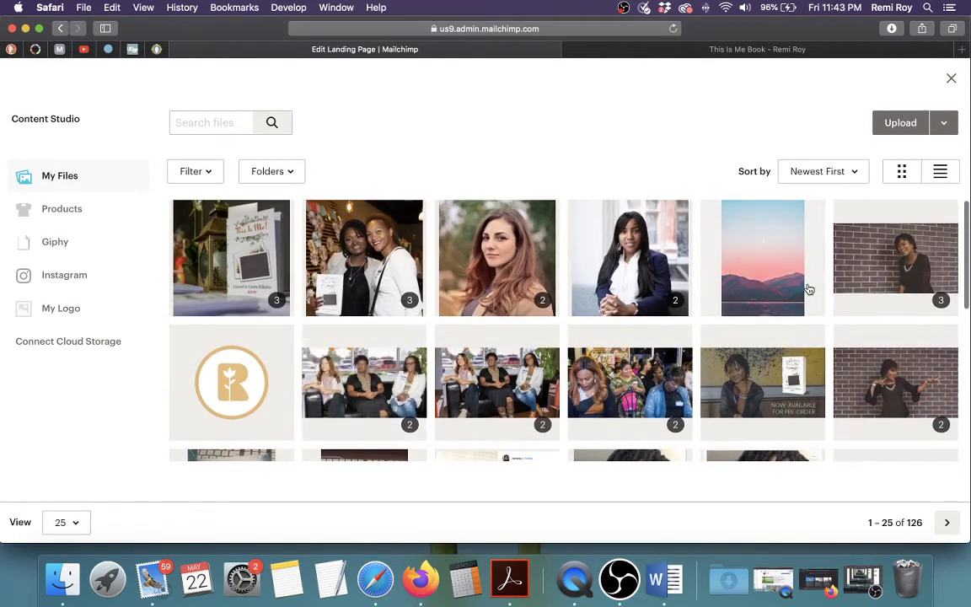
click(910, 263)
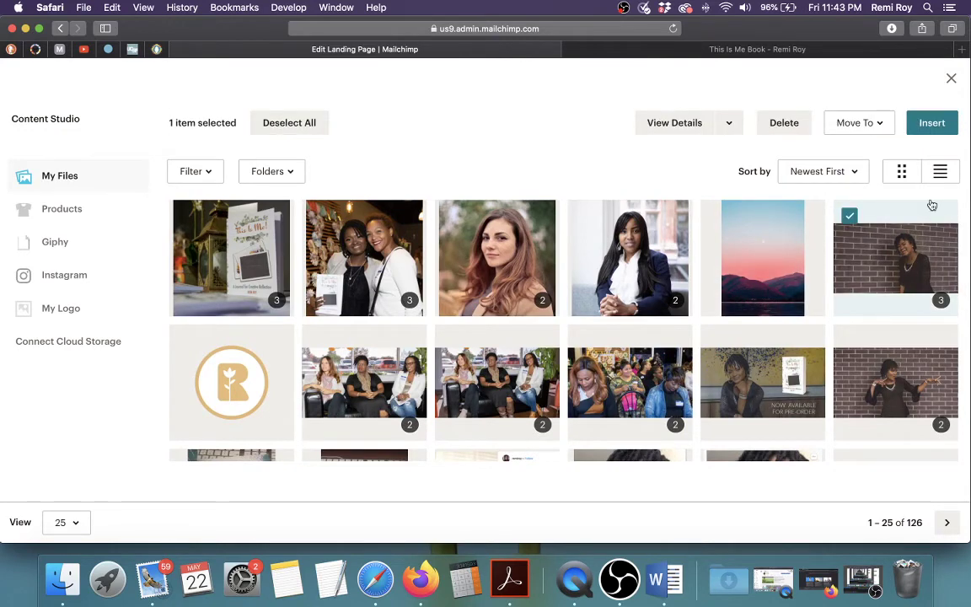
click(932, 124)
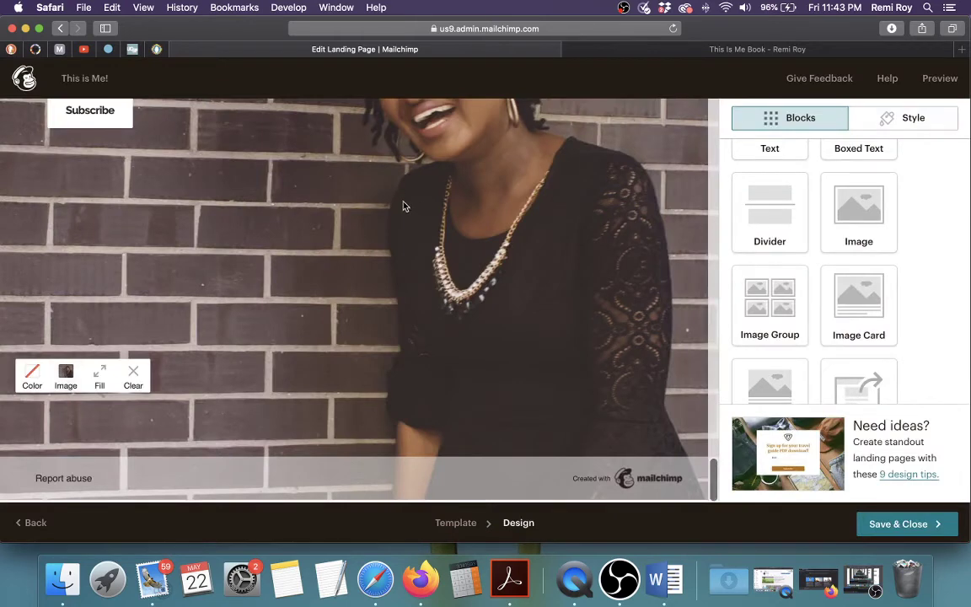
Step: Replace the LET'S GROW TOGETHER heading text in the closing section with "BUY NOW", and save and close the text block
scroll(414, 204, up, 5)
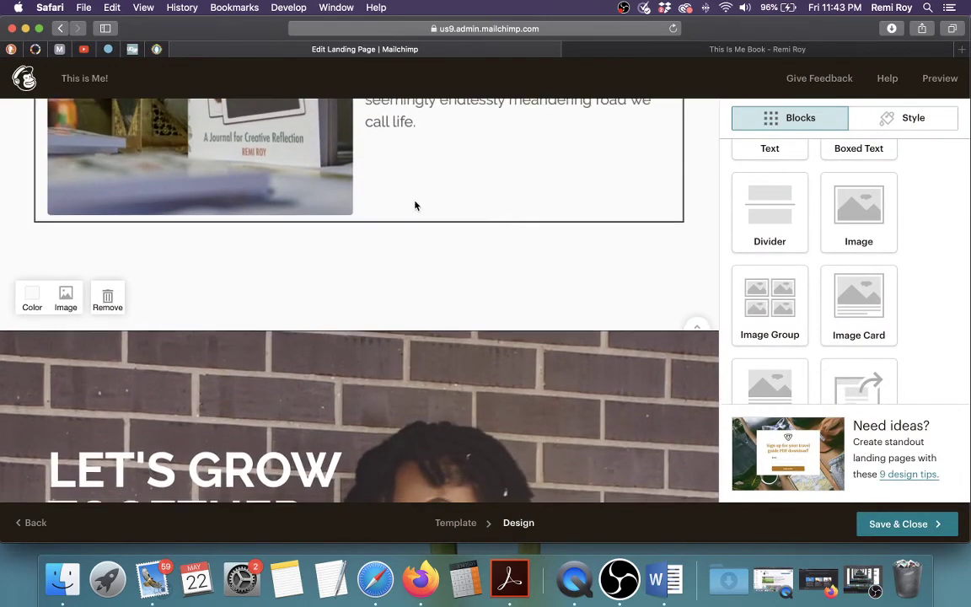
scroll(609, 229, down, 2)
scroll(673, 263, down, 1)
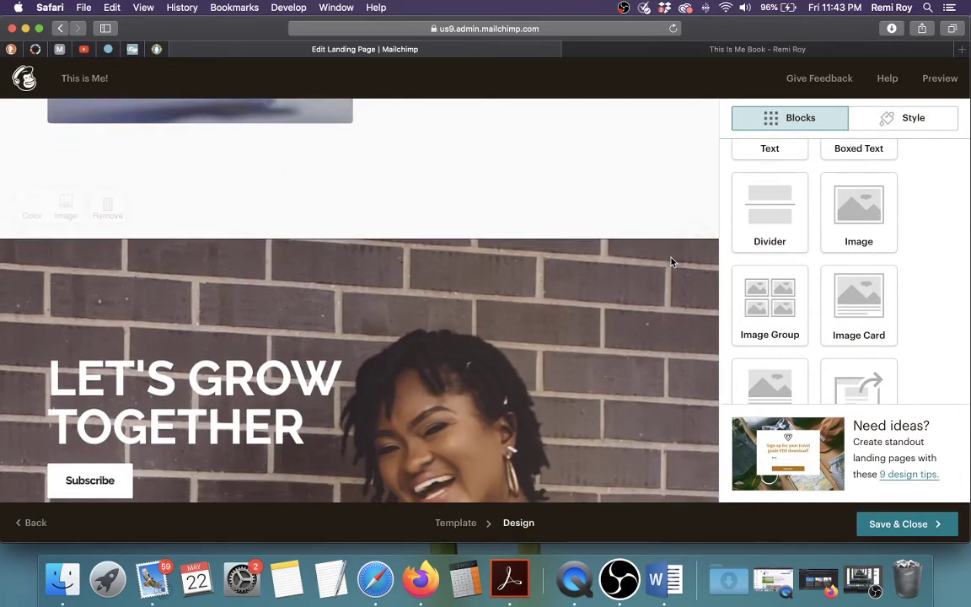
click(190, 358)
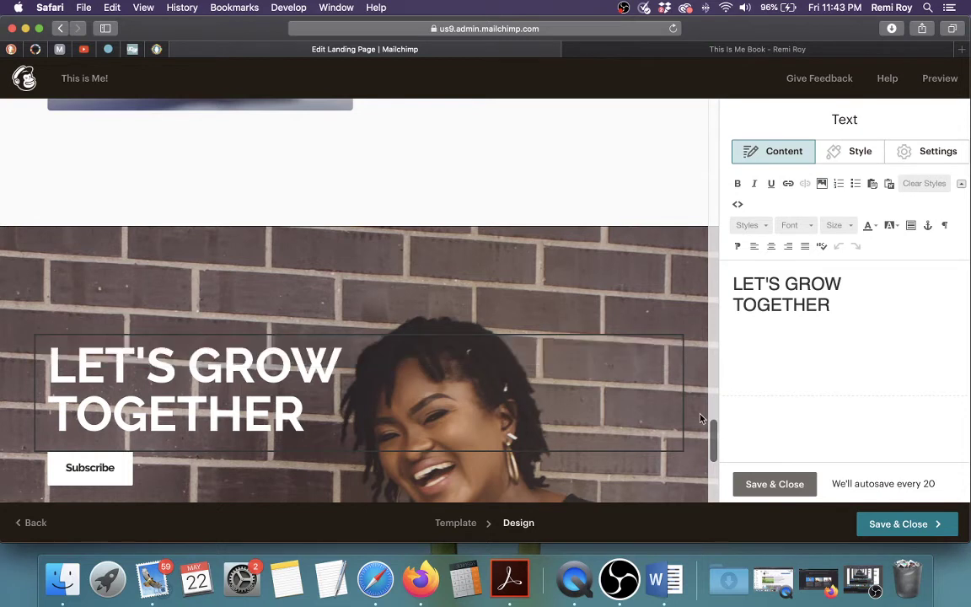
scroll(626, 374, down, 1)
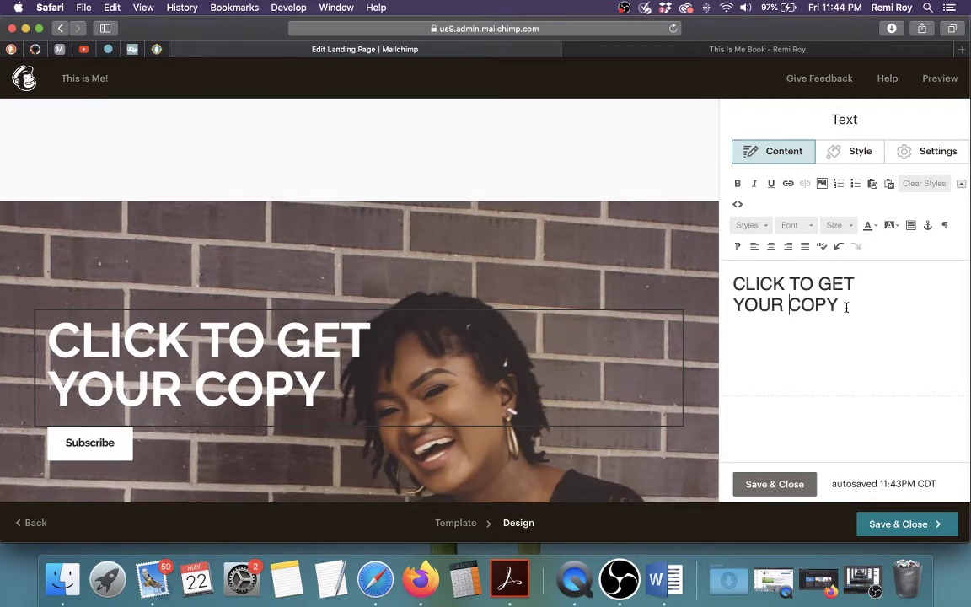
drag(847, 307, 740, 281)
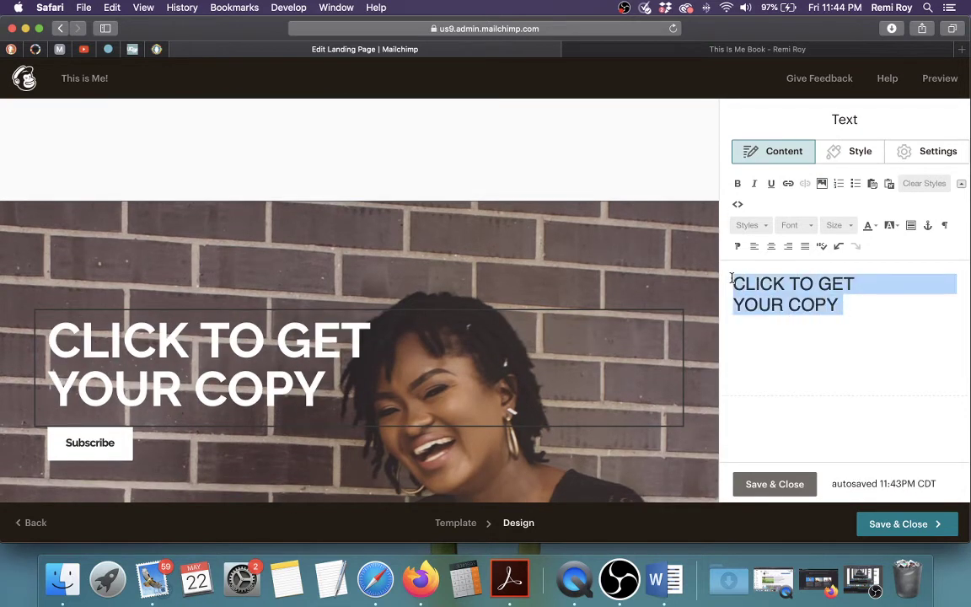
text(BUY NOW)
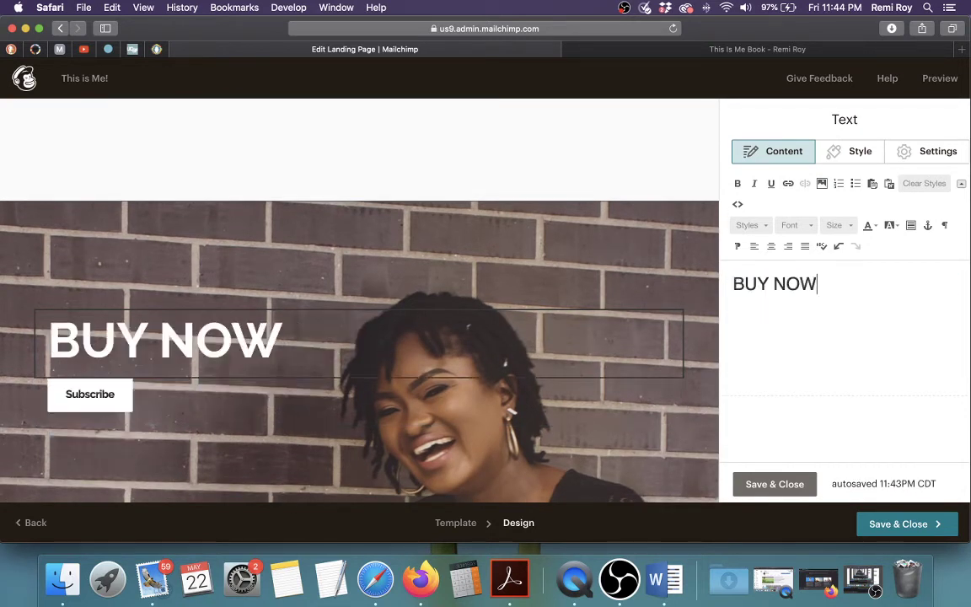
click(774, 485)
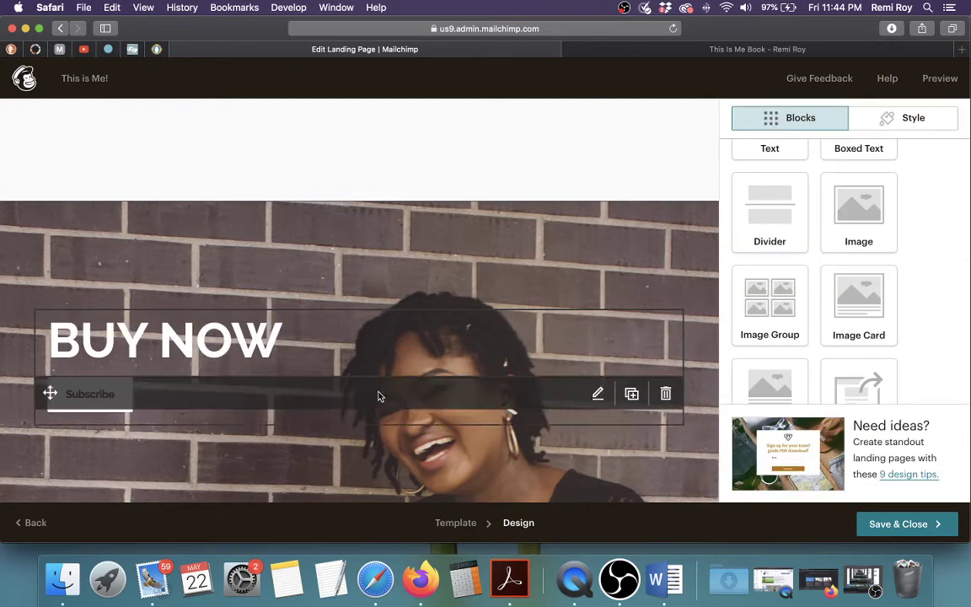
Step: Set the Subscribe button's text under the BUY NOW heading to "I want a copy" with a Web address link, and save and close it
click(95, 401)
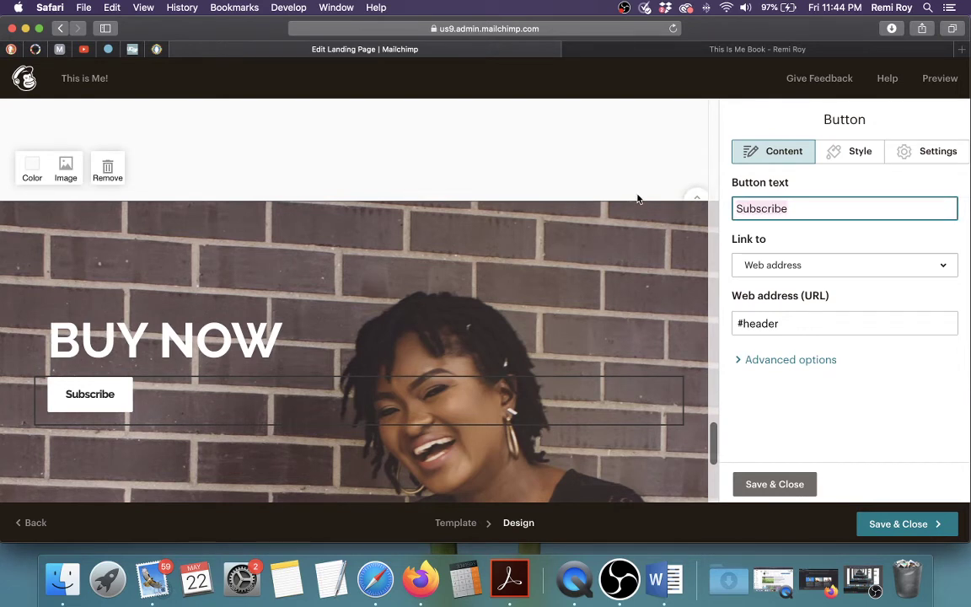
text(IW)
key(BackSpace)
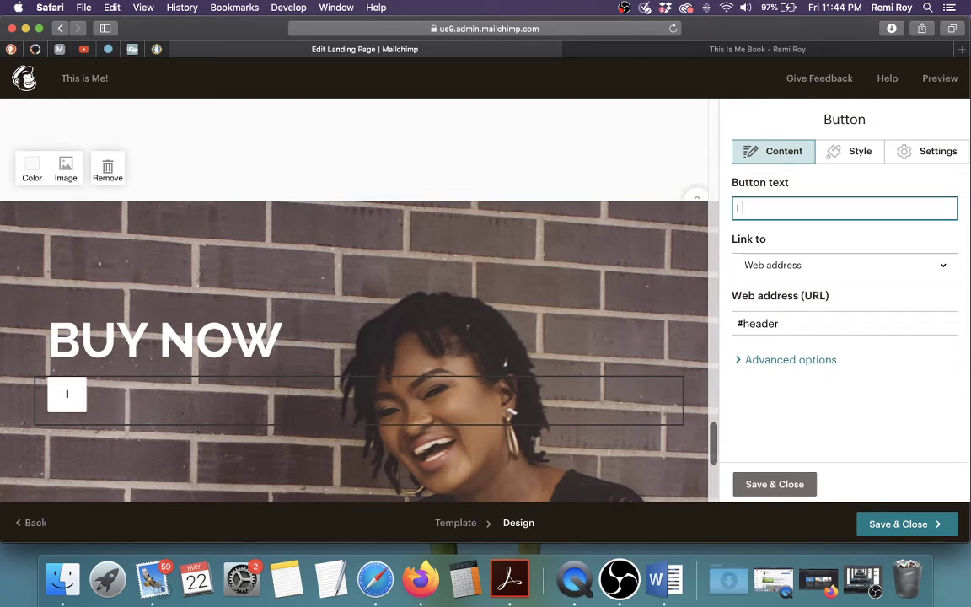
text(want a)
text(copy)
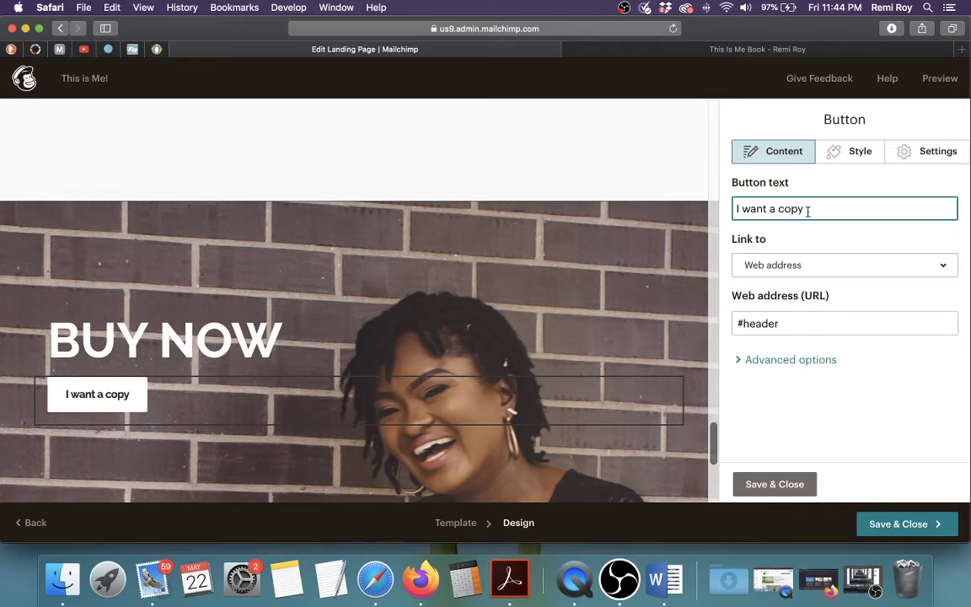
click(919, 375)
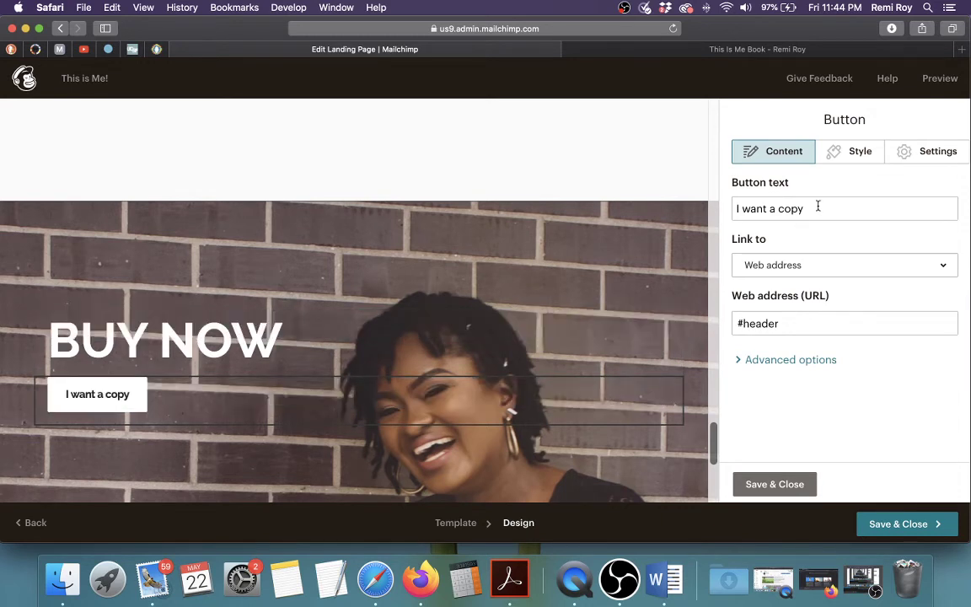
click(944, 266)
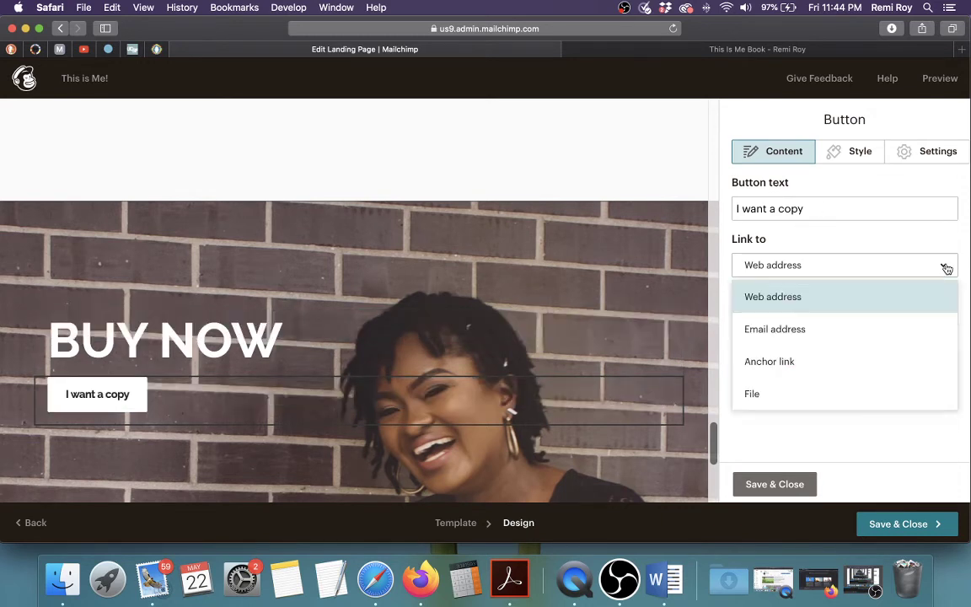
click(786, 299)
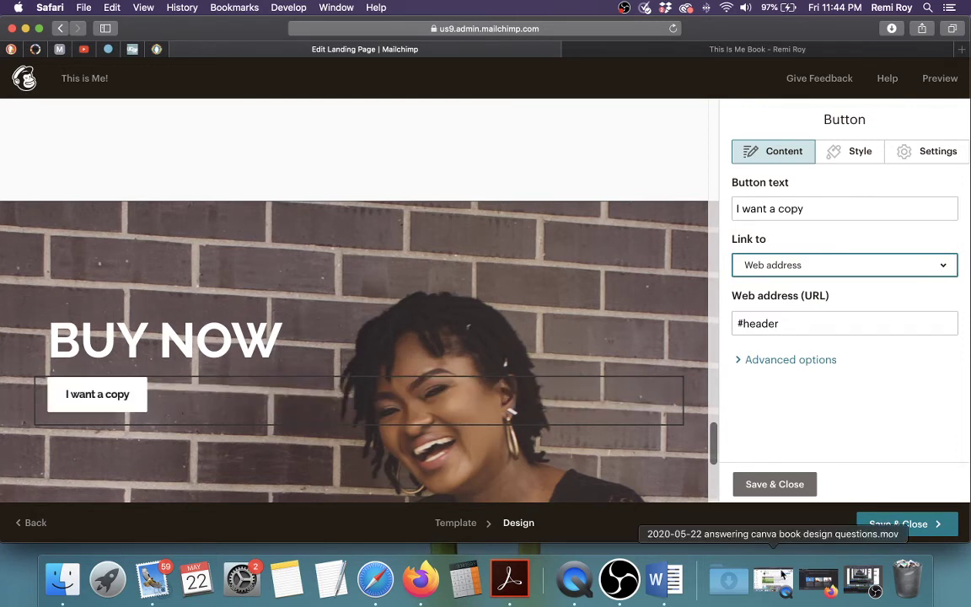
click(767, 484)
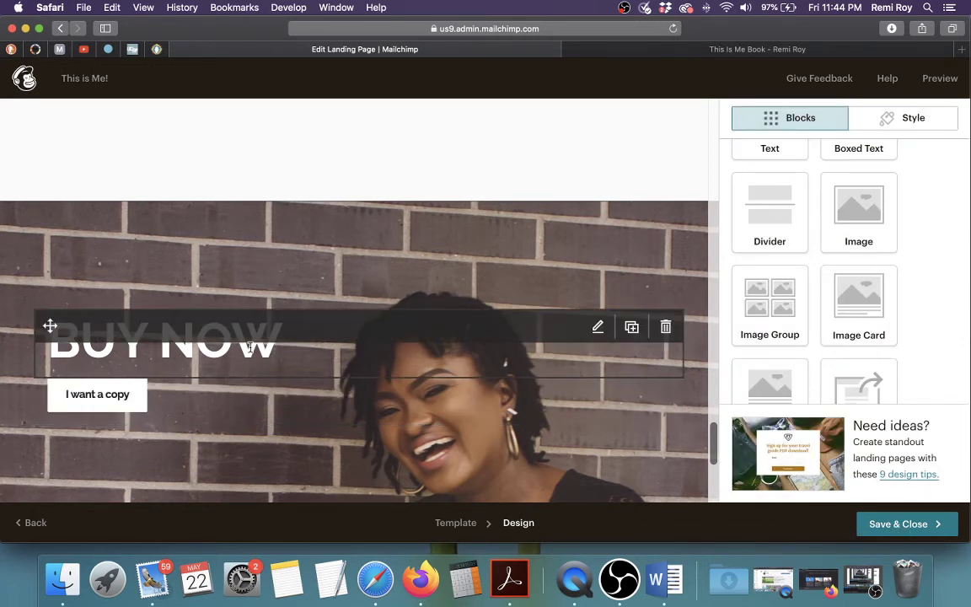
Step: Review the edited page in the editor, from the closing BUY NOW section back to the This is Me! header and signup form
scroll(253, 350, down, 2)
scroll(363, 362, down, 5)
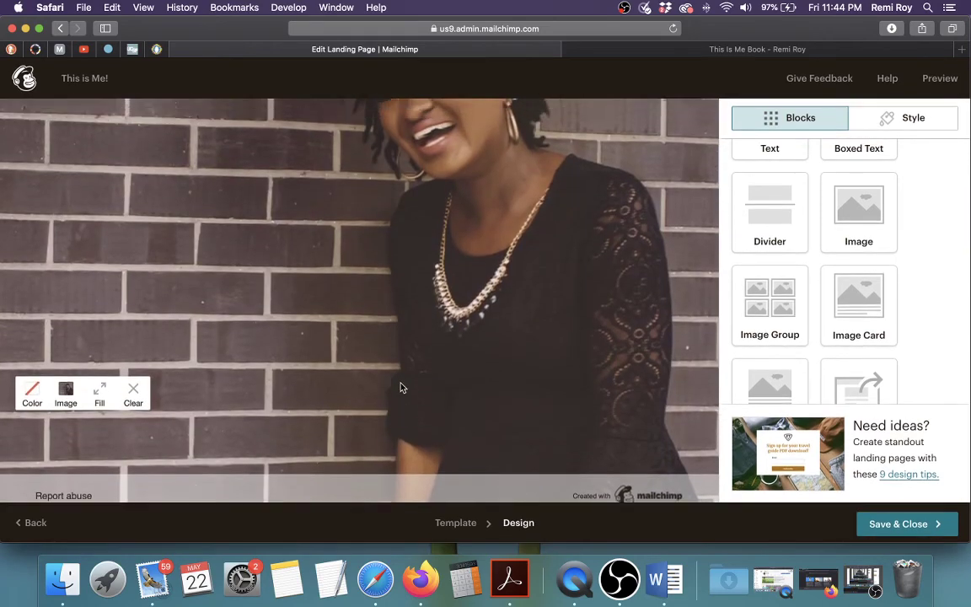
scroll(401, 388, up, 20)
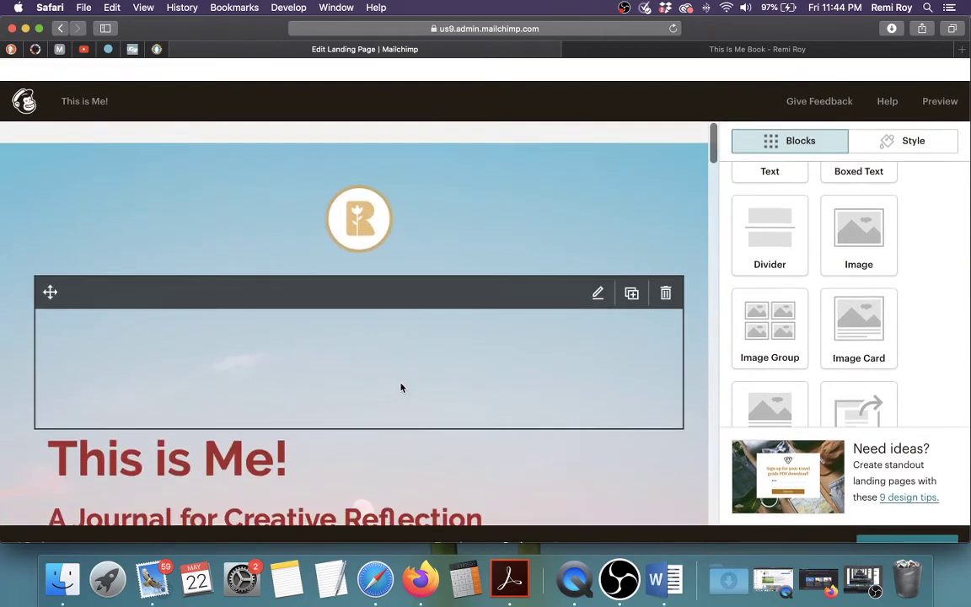
scroll(371, 392, down, 5)
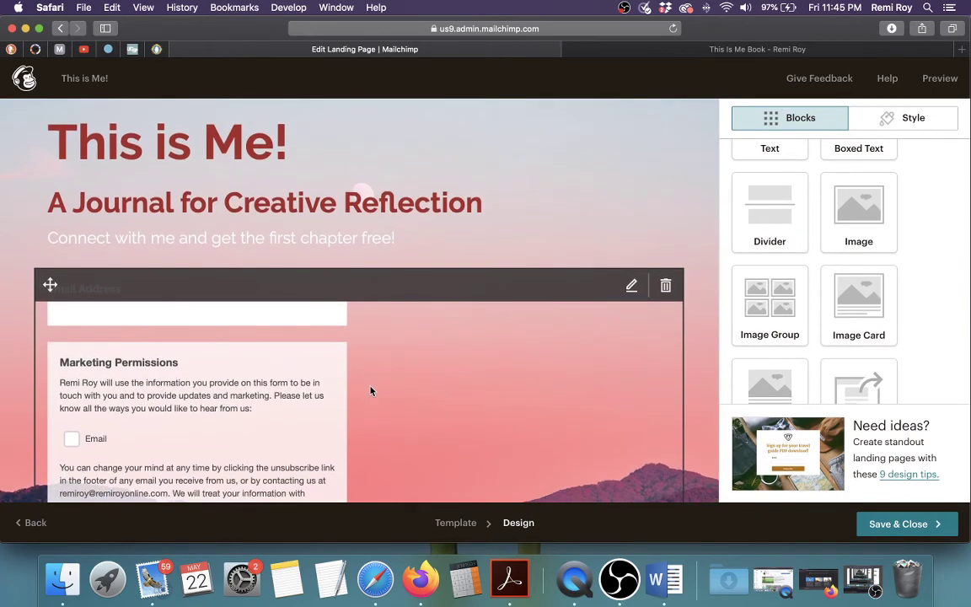
scroll(369, 390, down, 3)
scroll(364, 392, up, 15)
scroll(885, 219, up, 3)
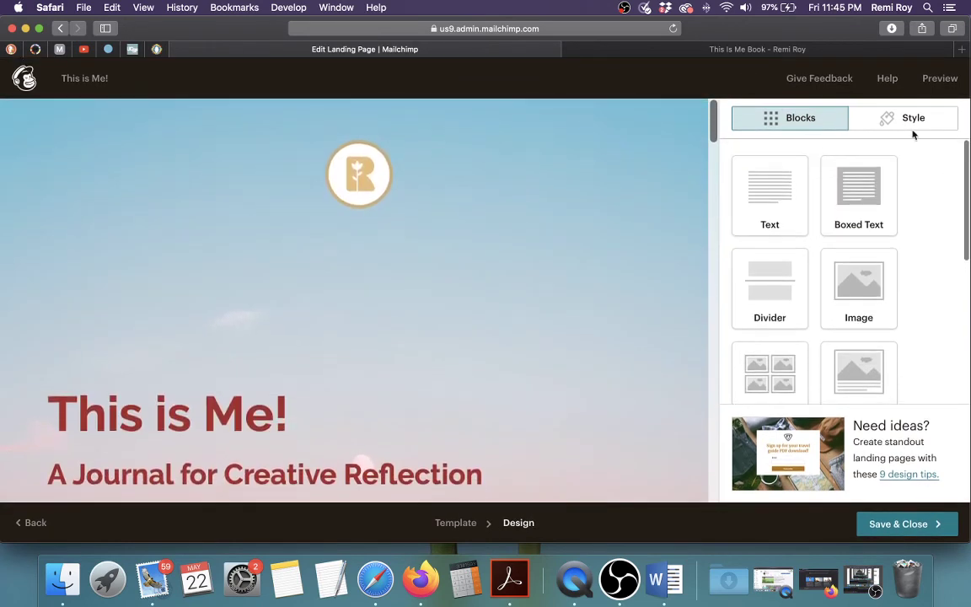
Step: Preview the landing page in the desktop view and check its sections from the header through LIVE ON PURPOSE and back
click(939, 79)
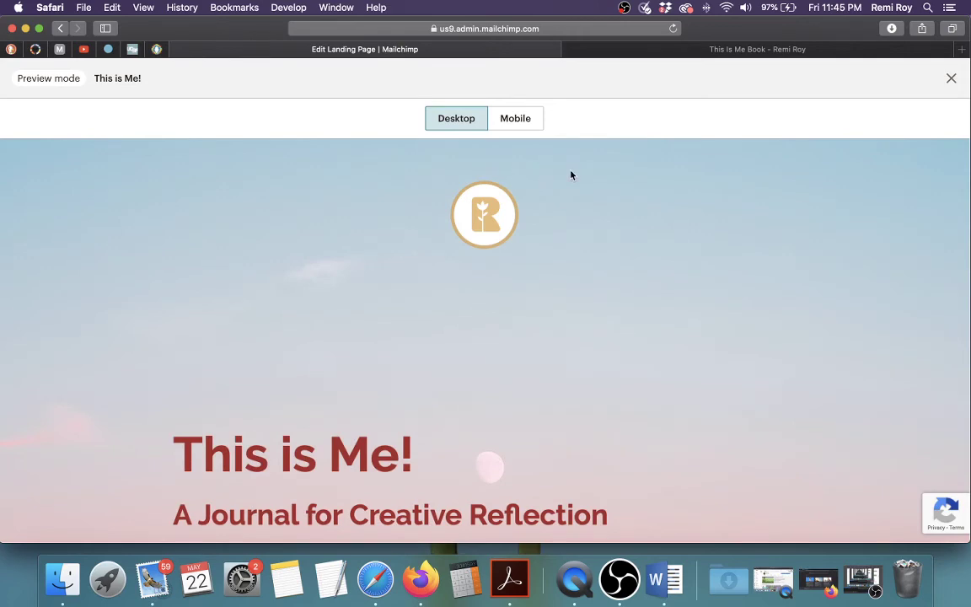
scroll(570, 175, down, 20)
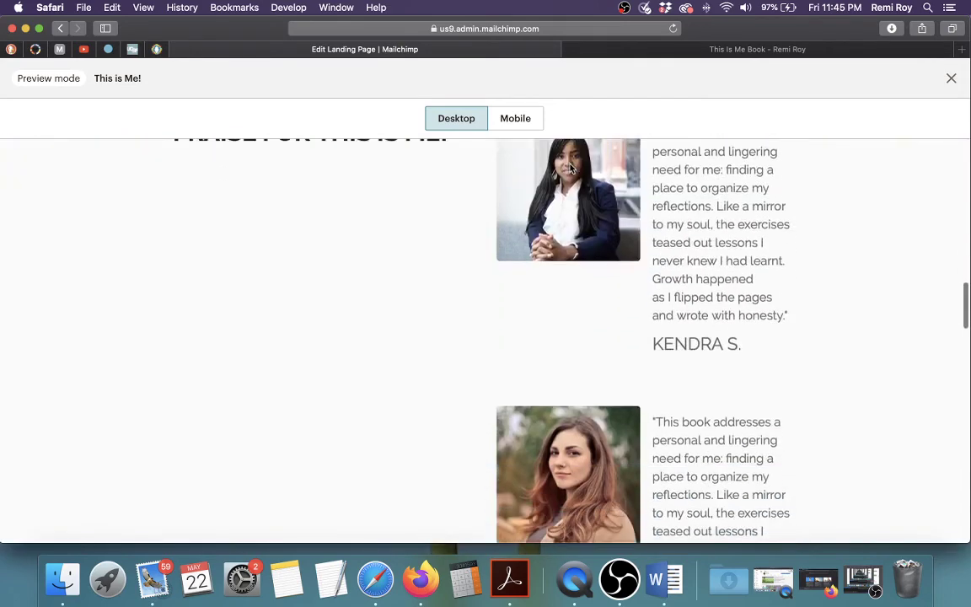
scroll(571, 169, down, 15)
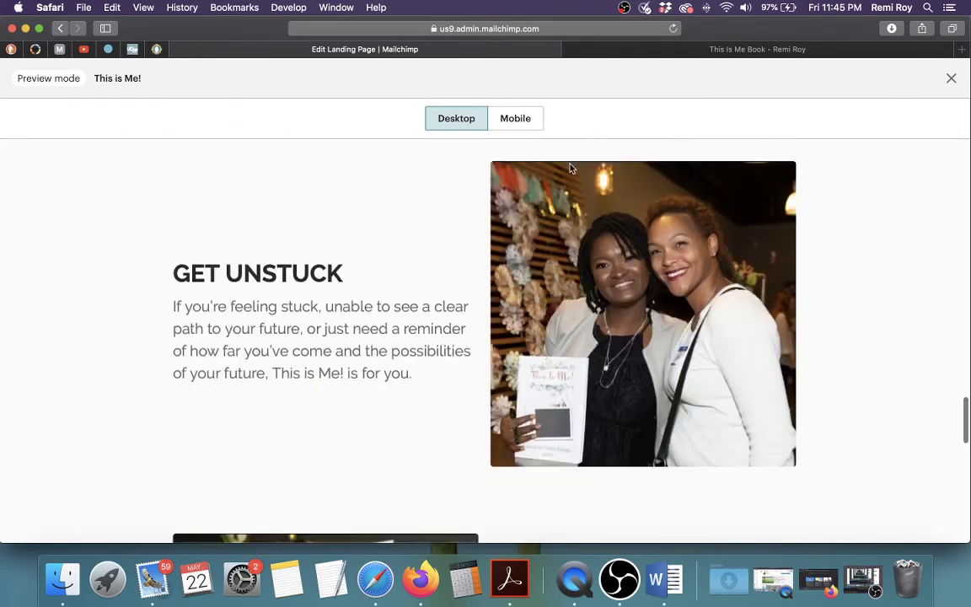
scroll(569, 169, down, 15)
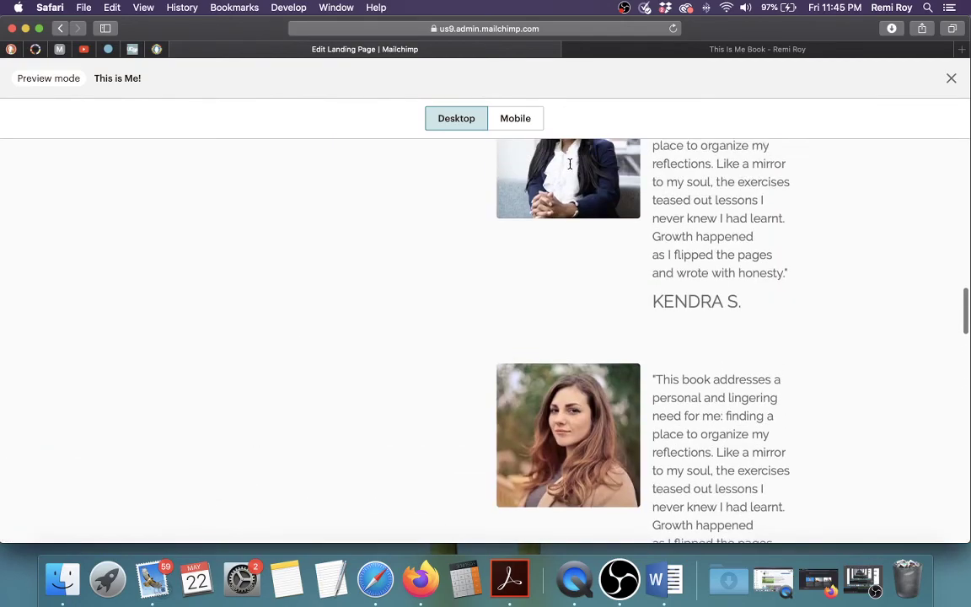
scroll(570, 164, up, 20)
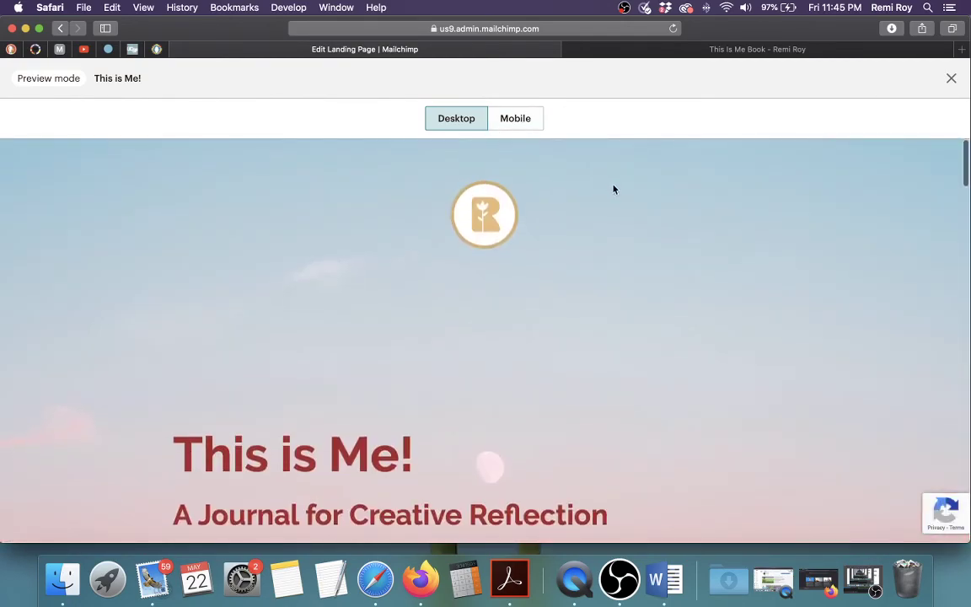
scroll(614, 189, down, 20)
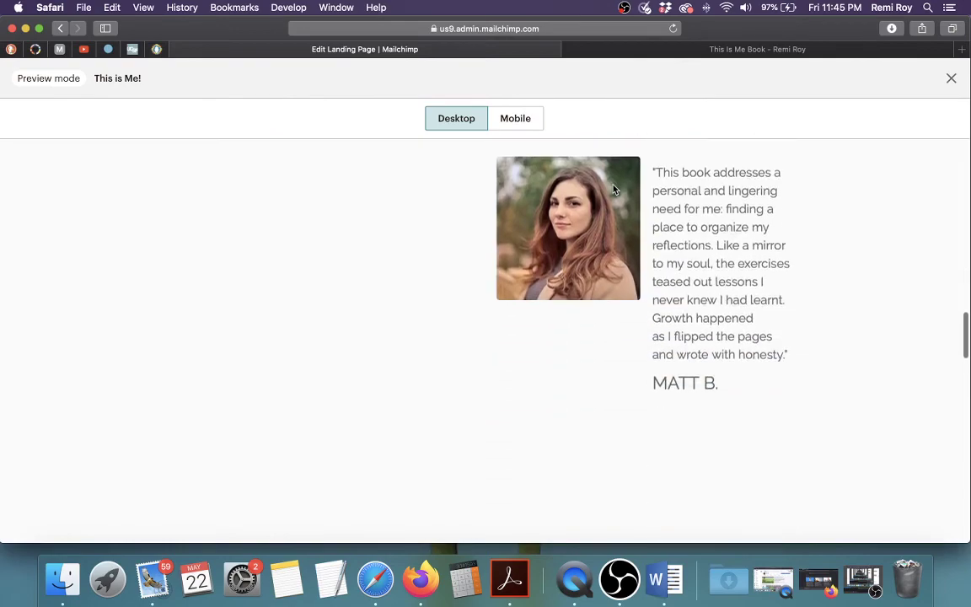
scroll(613, 189, down, 15)
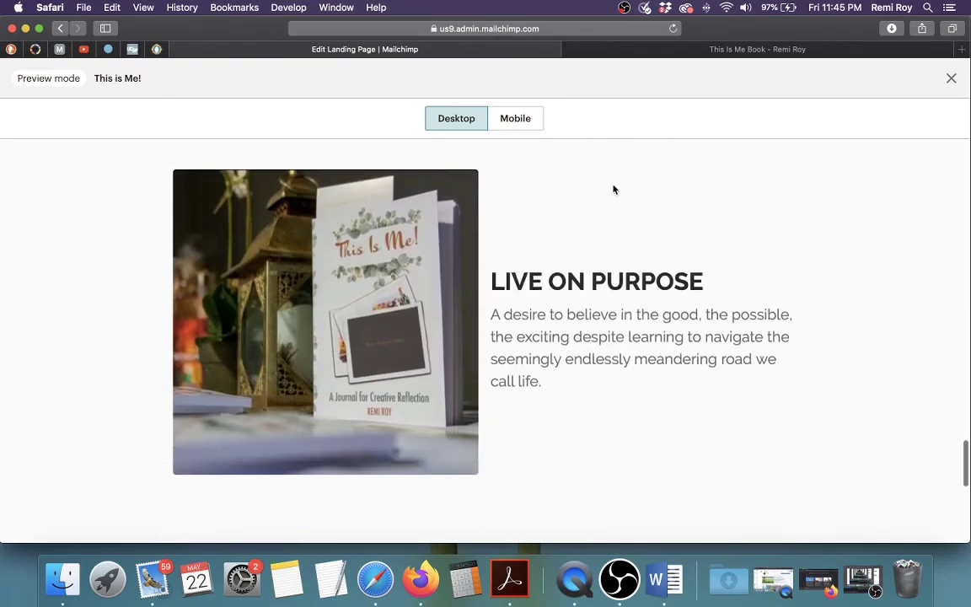
scroll(614, 189, down, 10)
scroll(612, 189, up, 15)
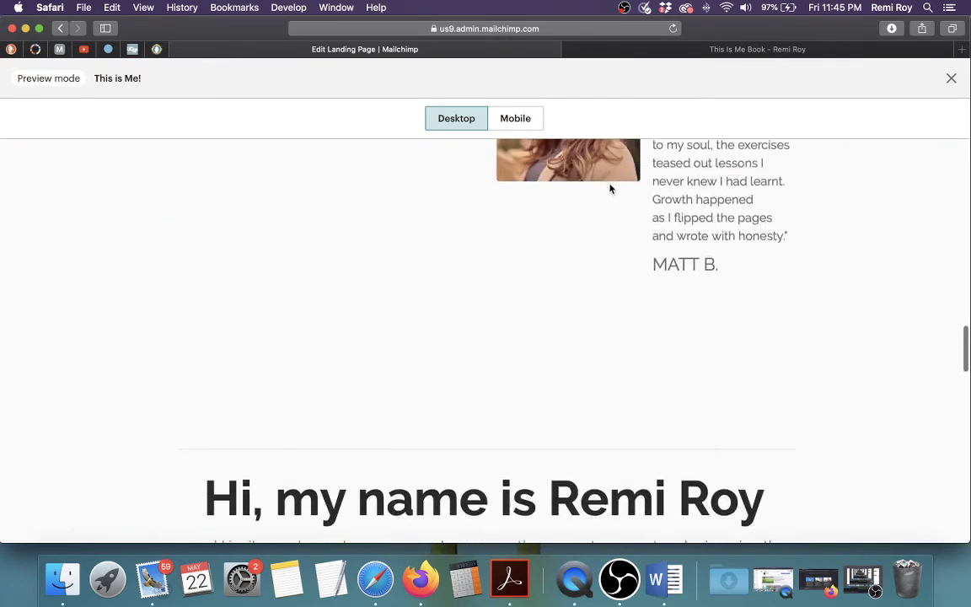
Step: Switch the preview to the mobile view and check the layout from the header down to the BUY NOW section
click(512, 119)
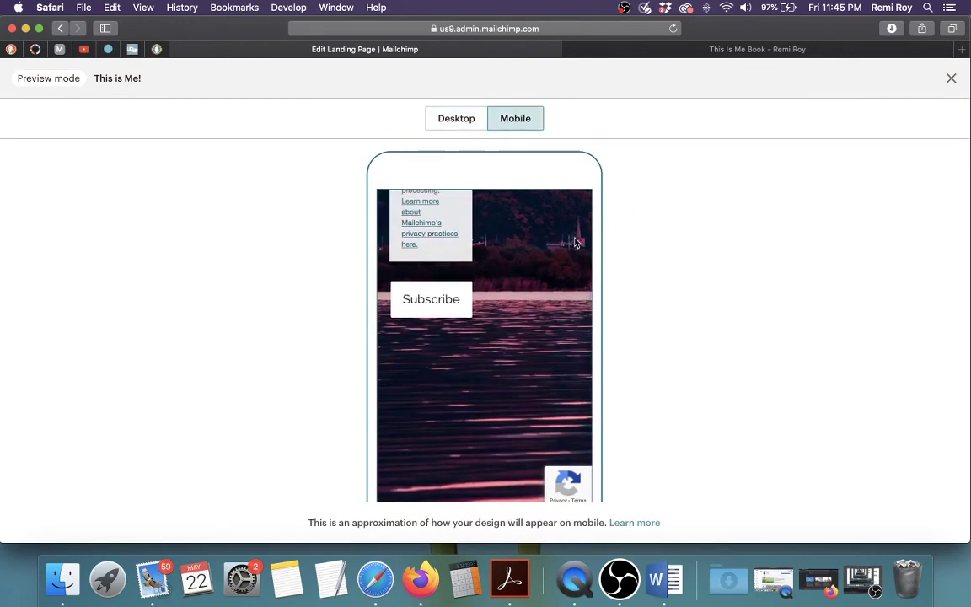
scroll(575, 242, up, 15)
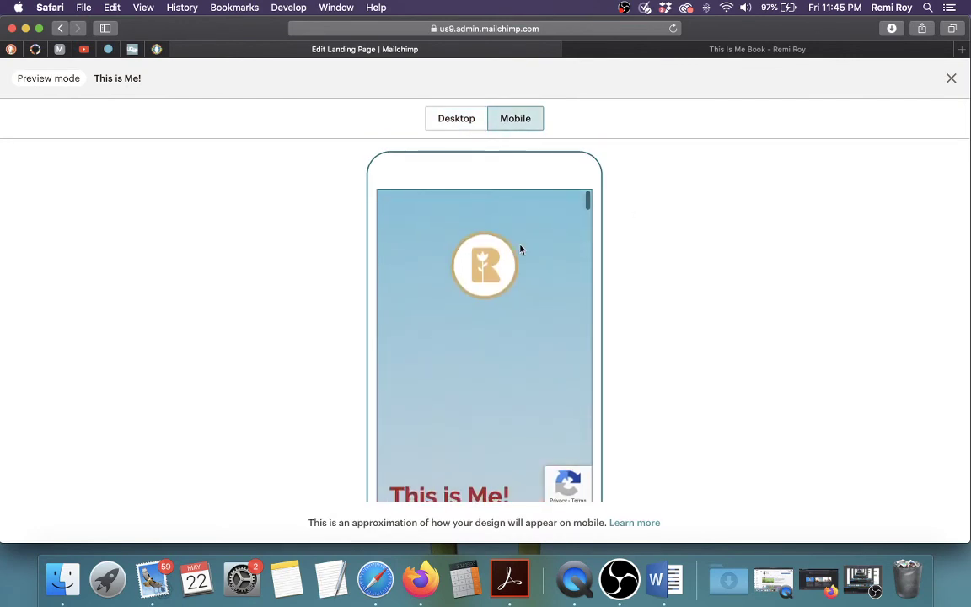
scroll(520, 249, down, 5)
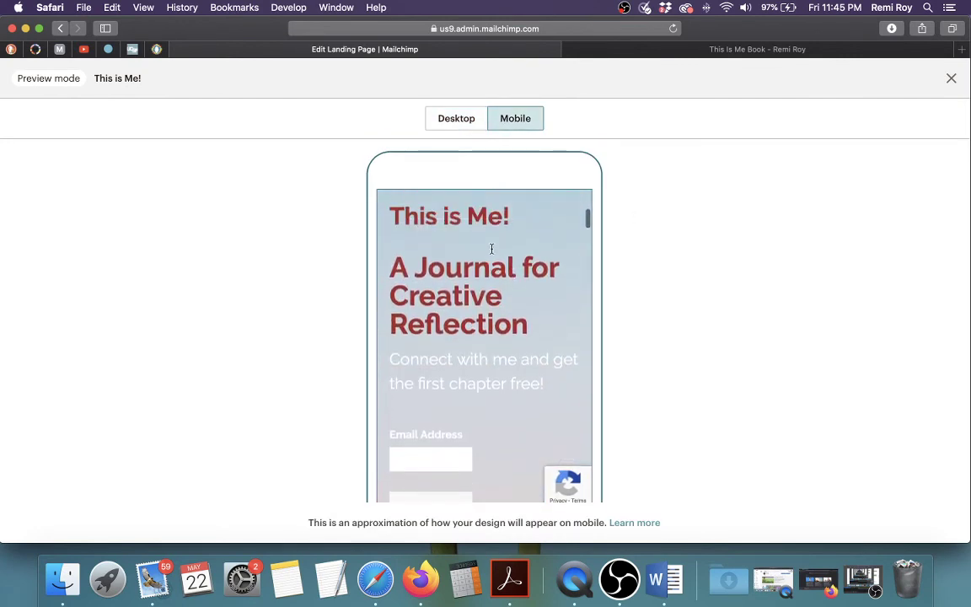
scroll(494, 253, up, 2)
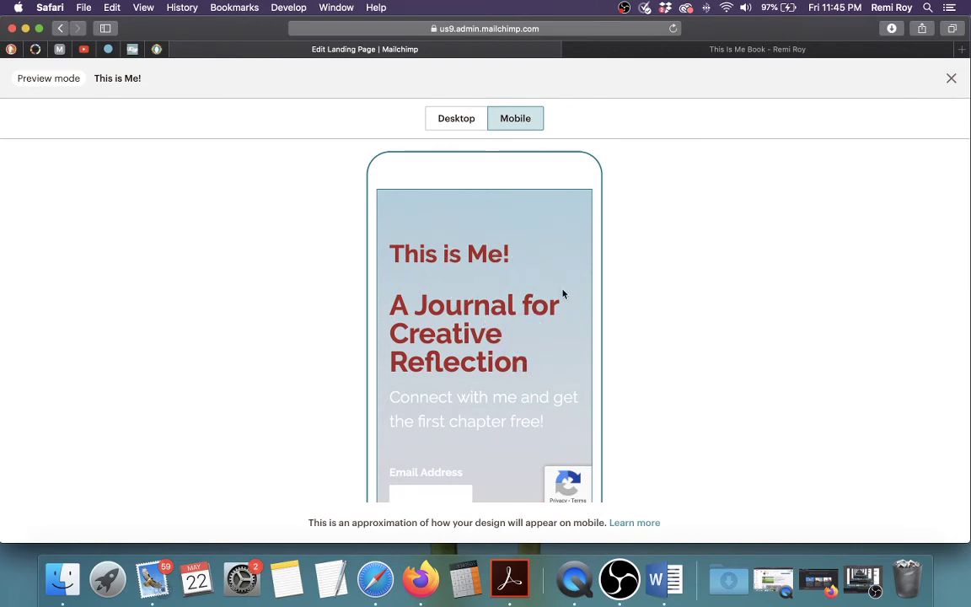
scroll(558, 286, down, 6)
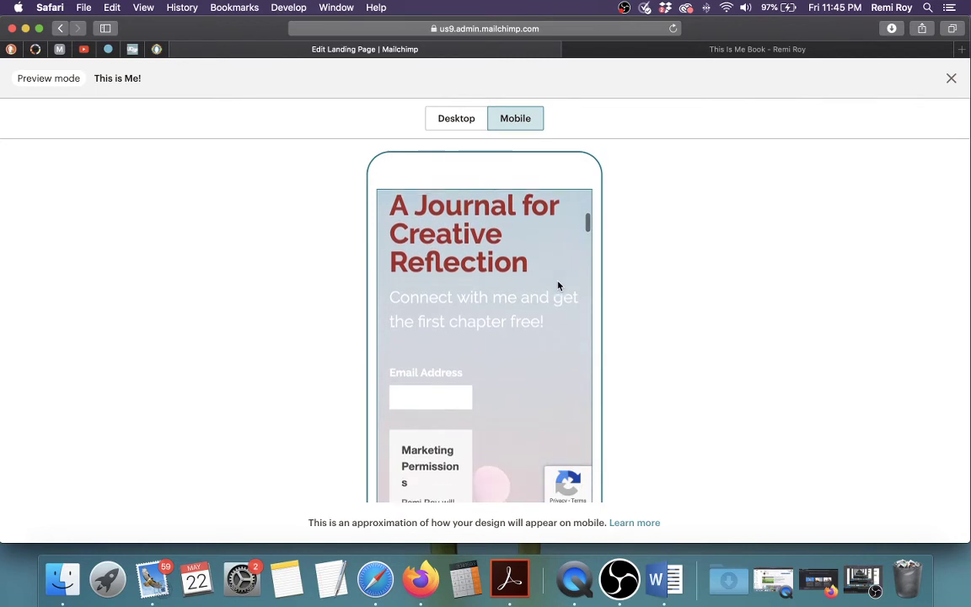
scroll(558, 286, down, 10)
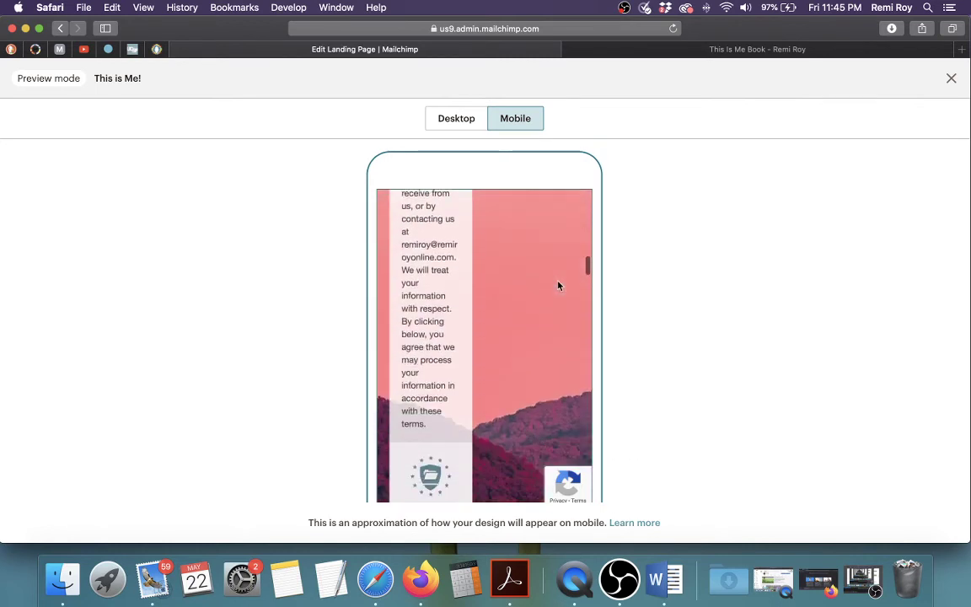
scroll(558, 286, down, 10)
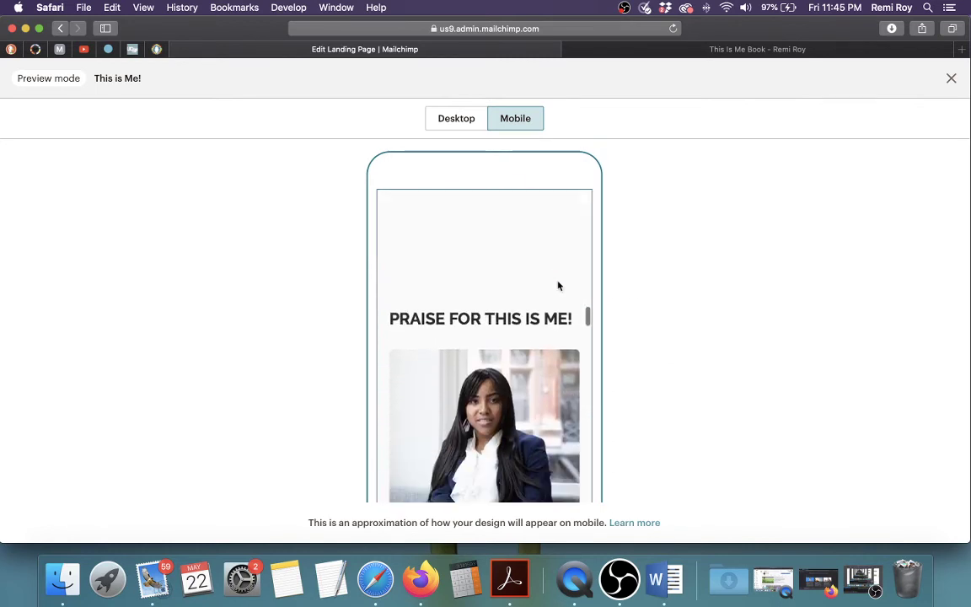
scroll(558, 285, down, 10)
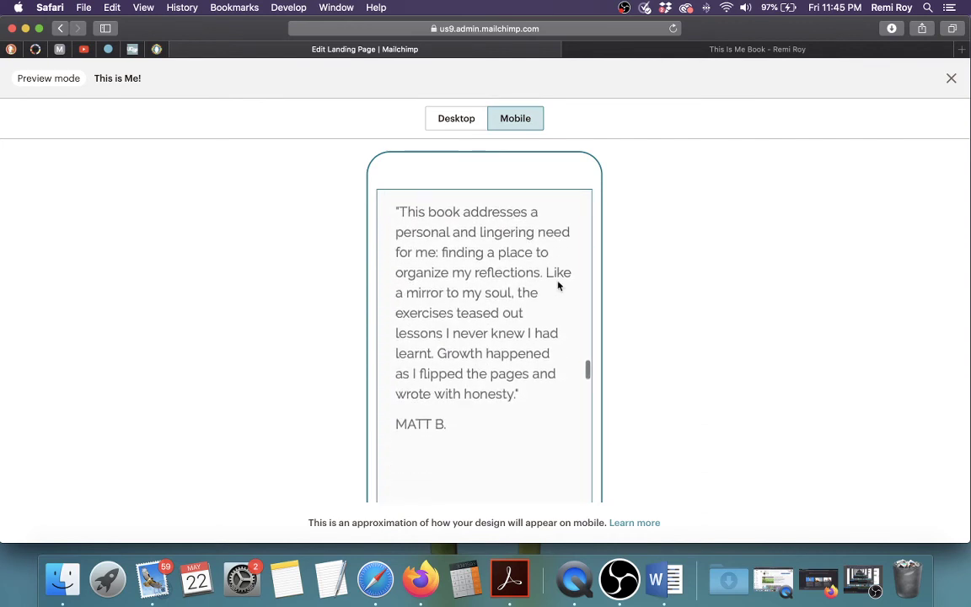
scroll(558, 286, down, 10)
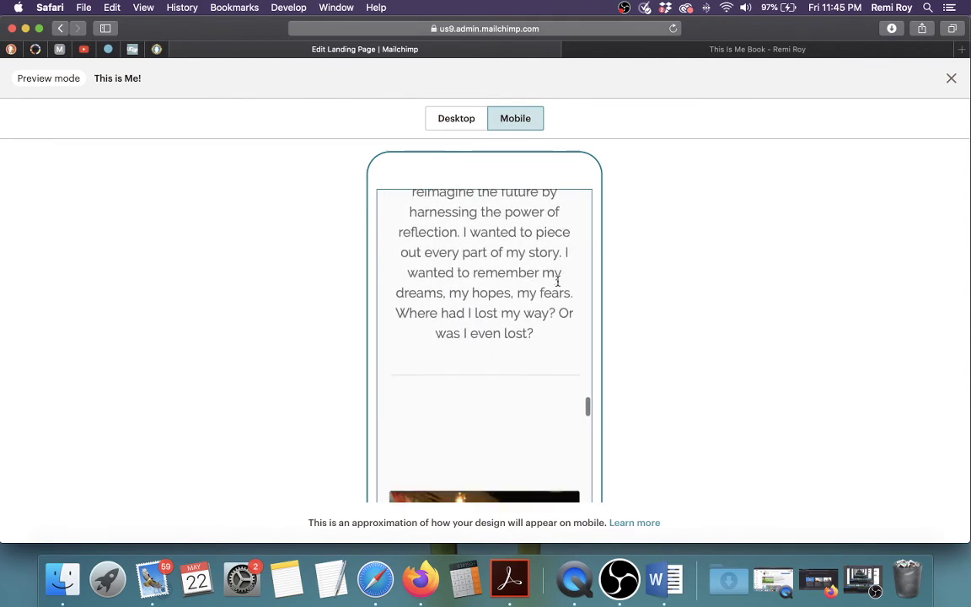
scroll(558, 281, down, 10)
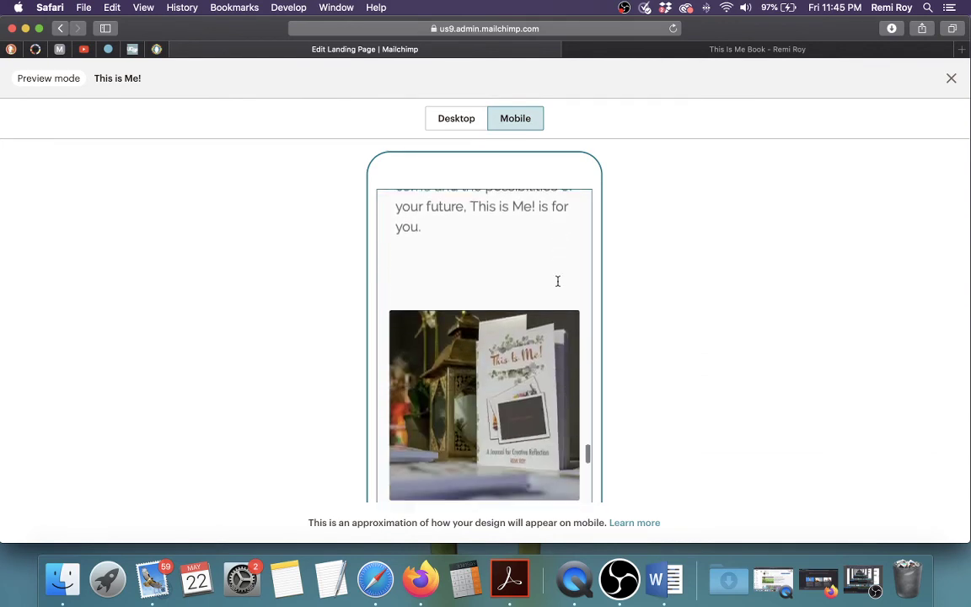
scroll(558, 283, down, 10)
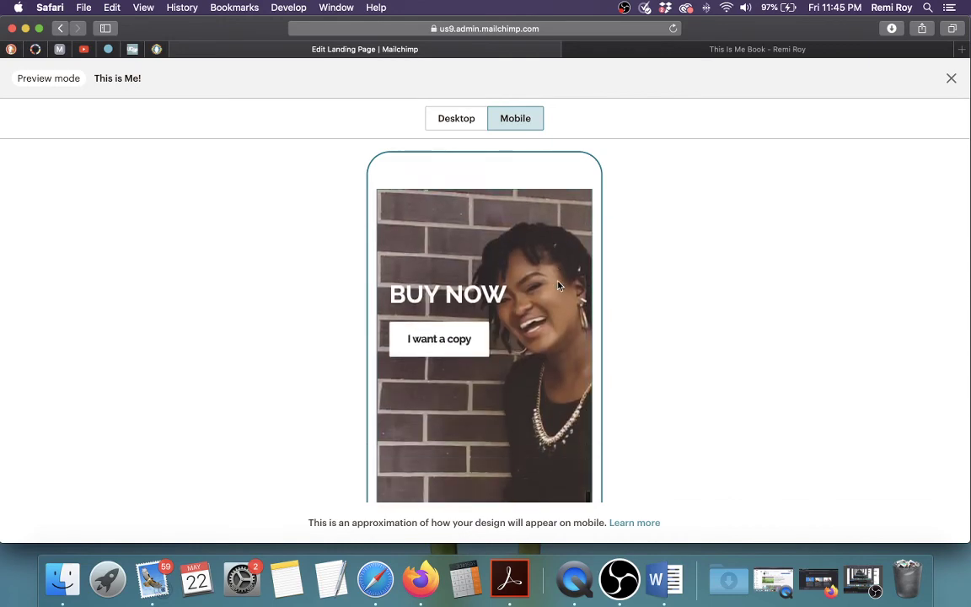
Step: Recheck the mobile layout from the closing section back to the This is Me! header, and close the preview
scroll(557, 285, down, 3)
scroll(557, 286, down, 10)
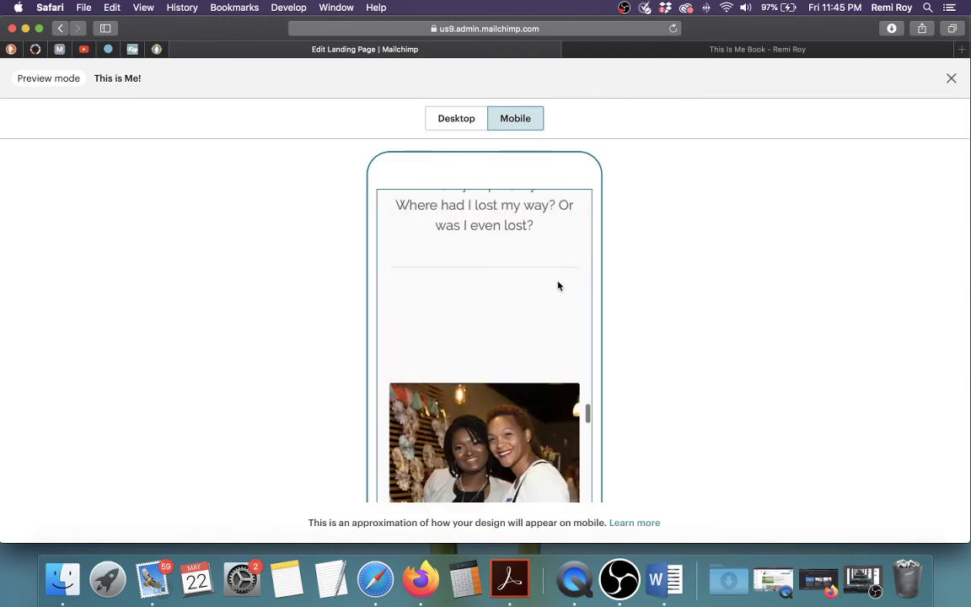
scroll(558, 287, down, 10)
scroll(559, 284, up, 20)
scroll(531, 305, down, 3)
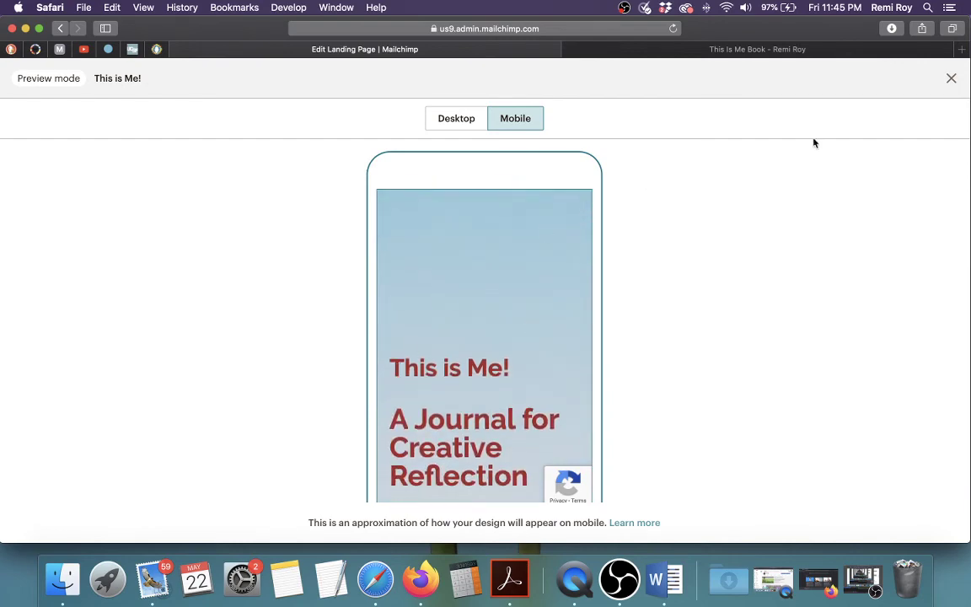
click(951, 80)
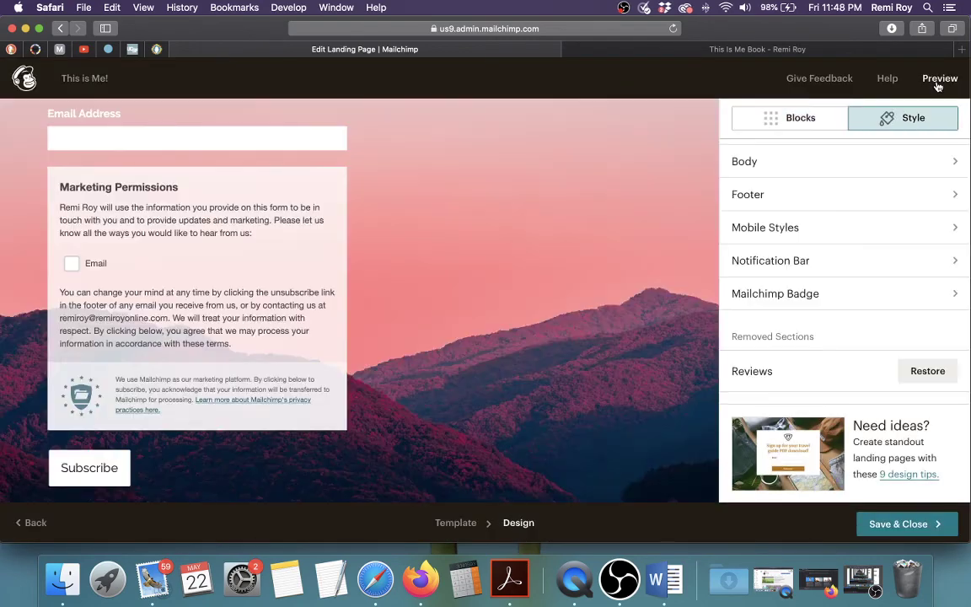
Step: Reopen the desktop preview, check the page down to the BUY NOW section and back to the header, and close it
click(940, 78)
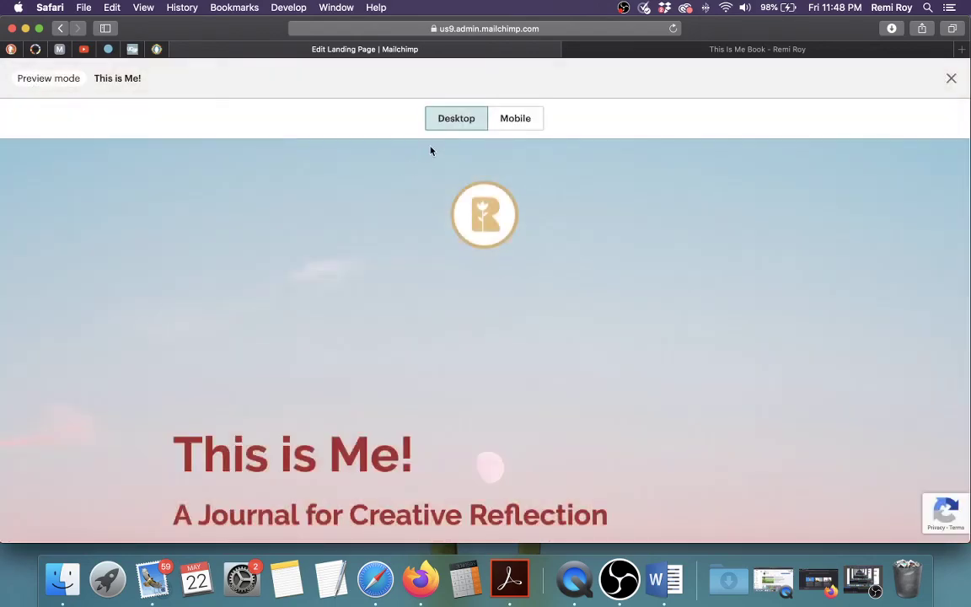
scroll(478, 221, down, 20)
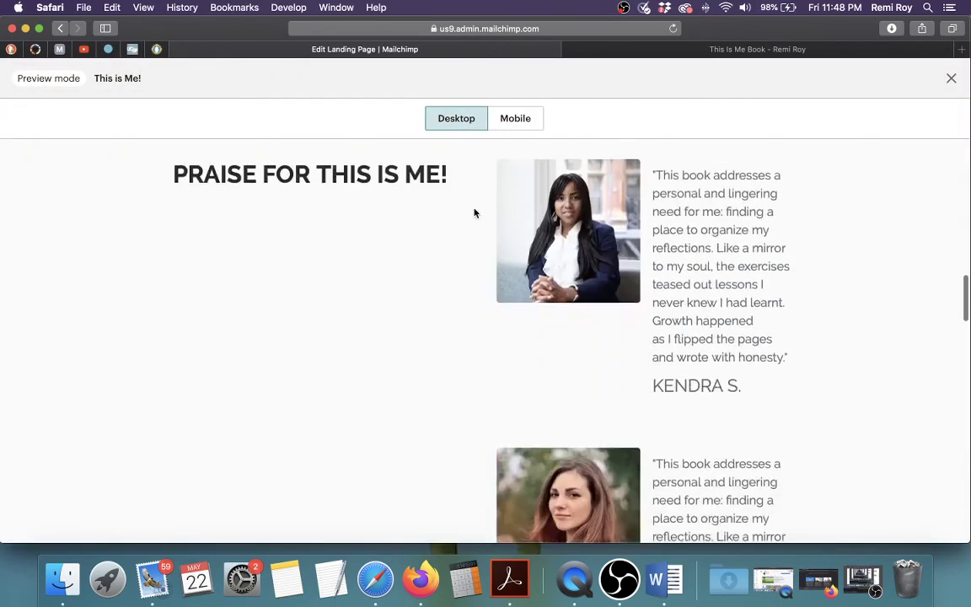
scroll(475, 214, down, 15)
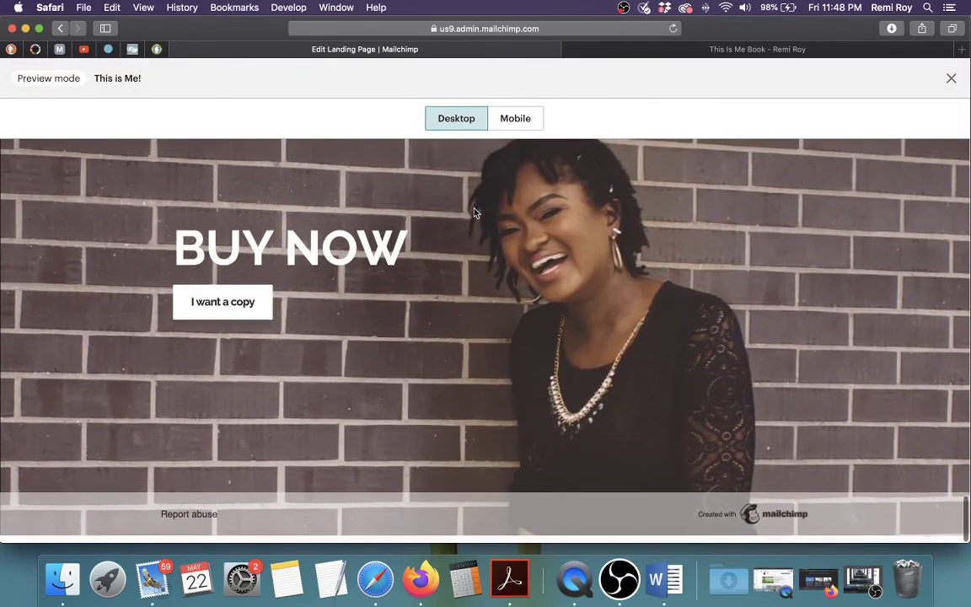
scroll(474, 213, up, 3)
scroll(475, 213, up, 20)
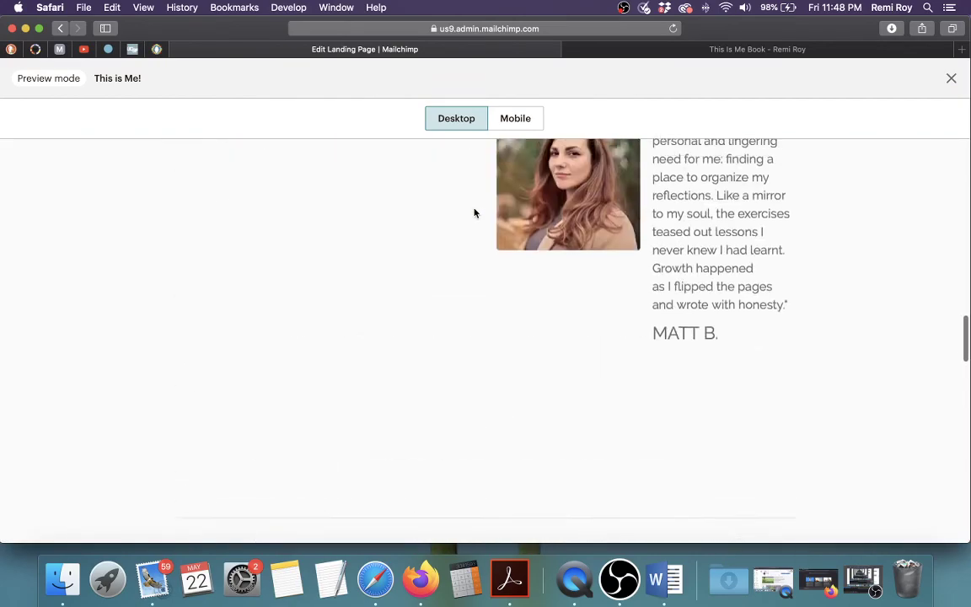
scroll(474, 214, up, 15)
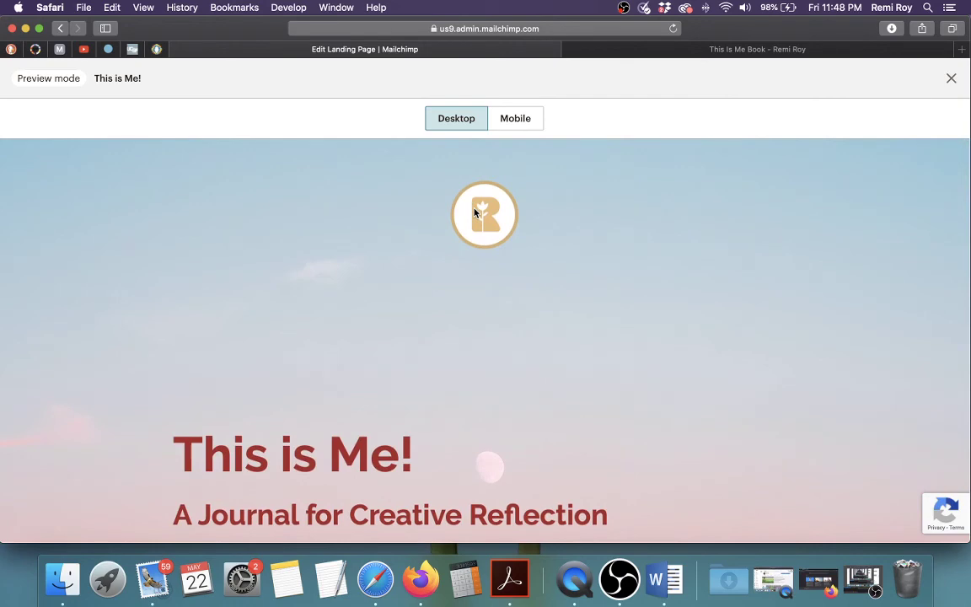
click(951, 80)
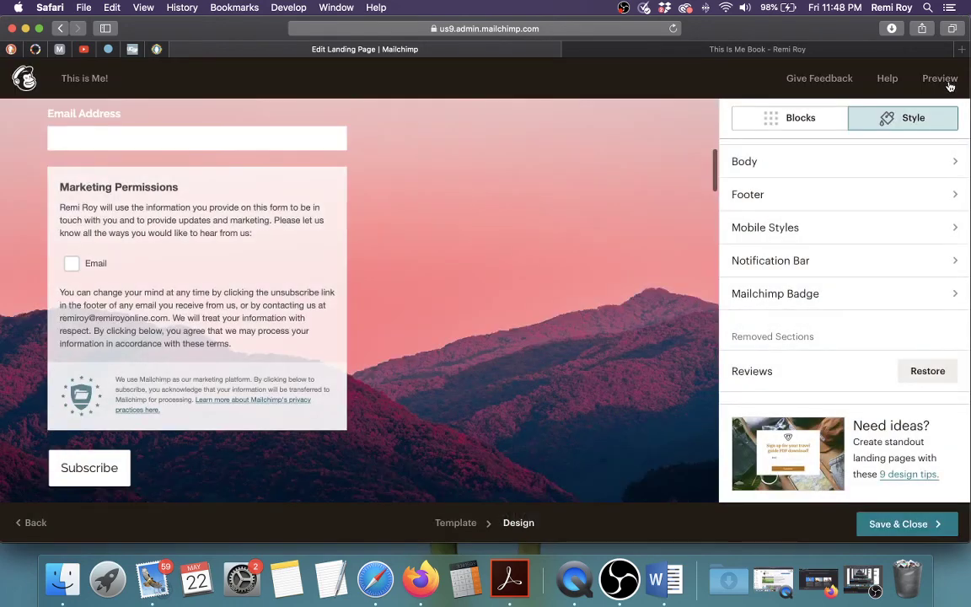
Step: Save and close the landing page design to return to the page's publishing checklist
scroll(660, 225, down, 5)
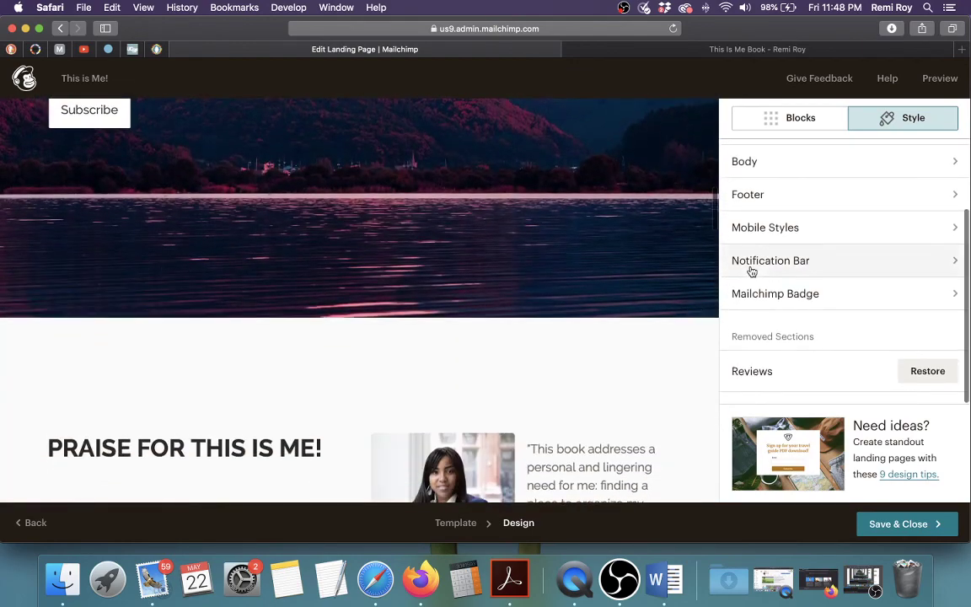
scroll(675, 371, down, 2)
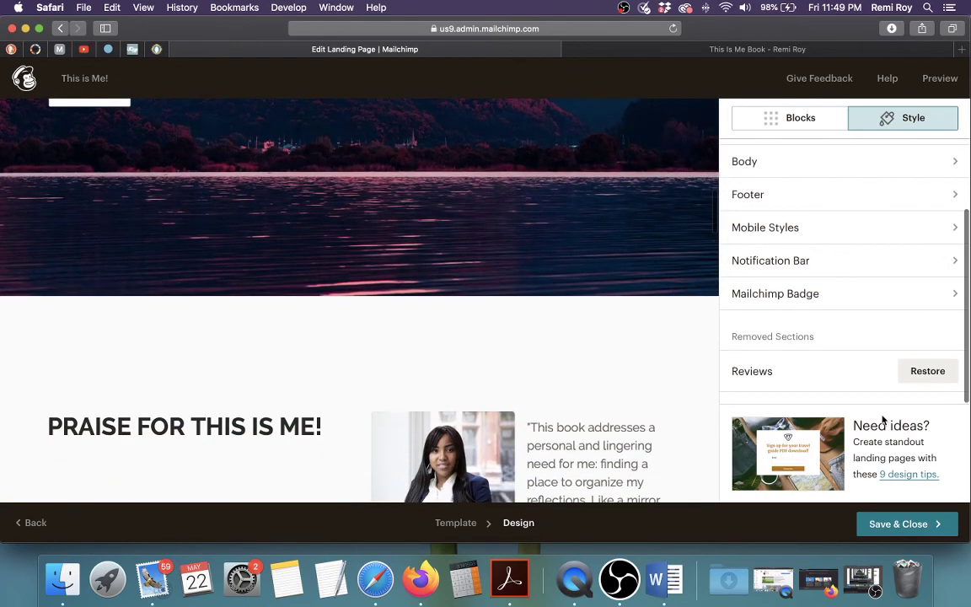
click(913, 526)
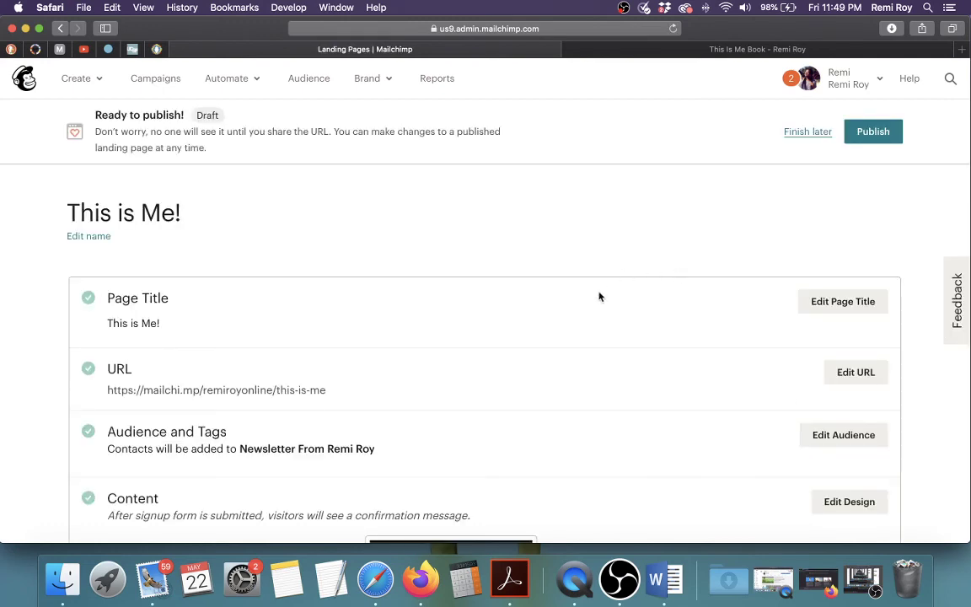
Step: Review the checklist from the page title through Settings & Tracking, and publish the This is Me! landing page
scroll(599, 296, down, 5)
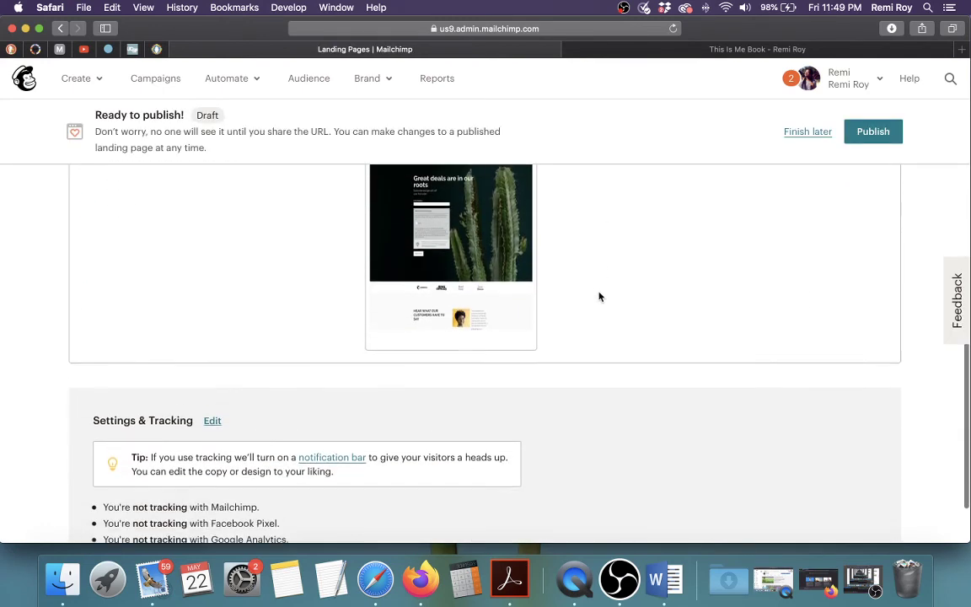
scroll(600, 296, up, 5)
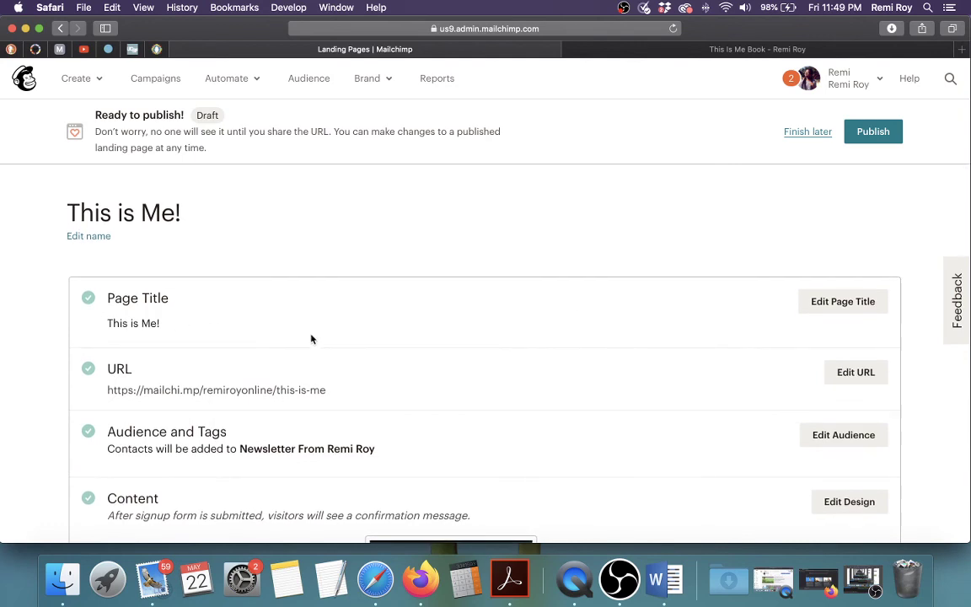
scroll(310, 338, down, 3)
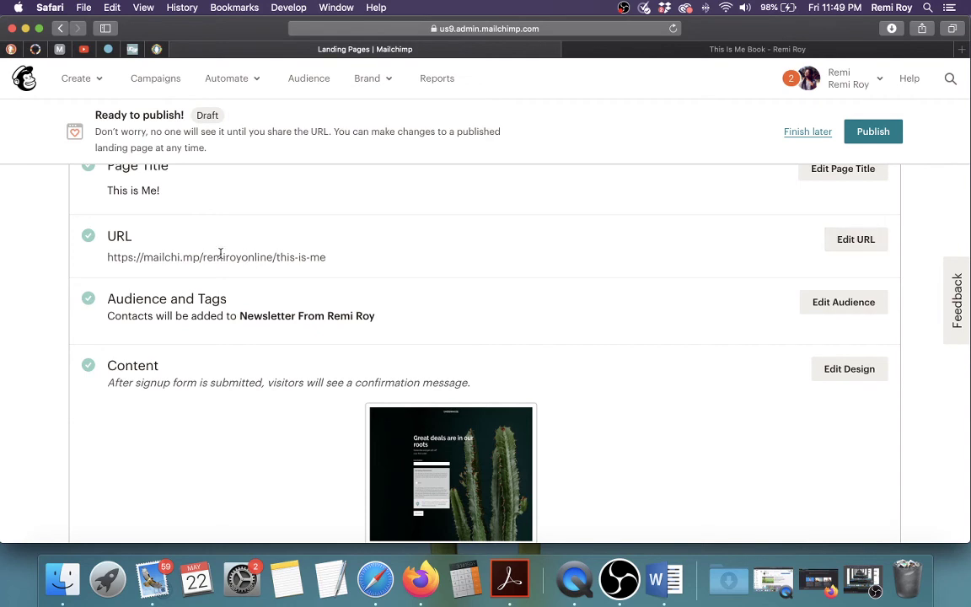
scroll(472, 320, down, 2)
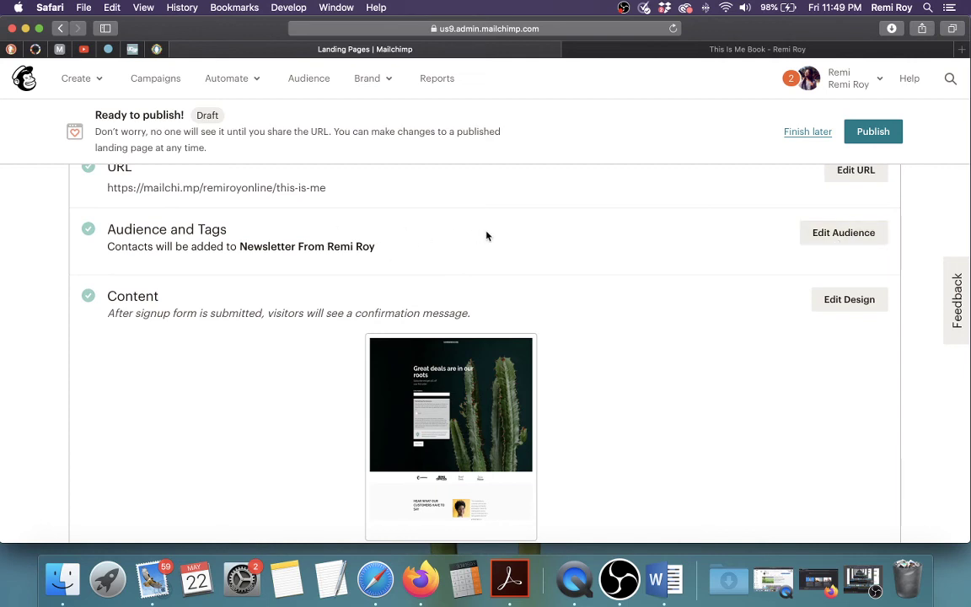
scroll(486, 236, down, 1)
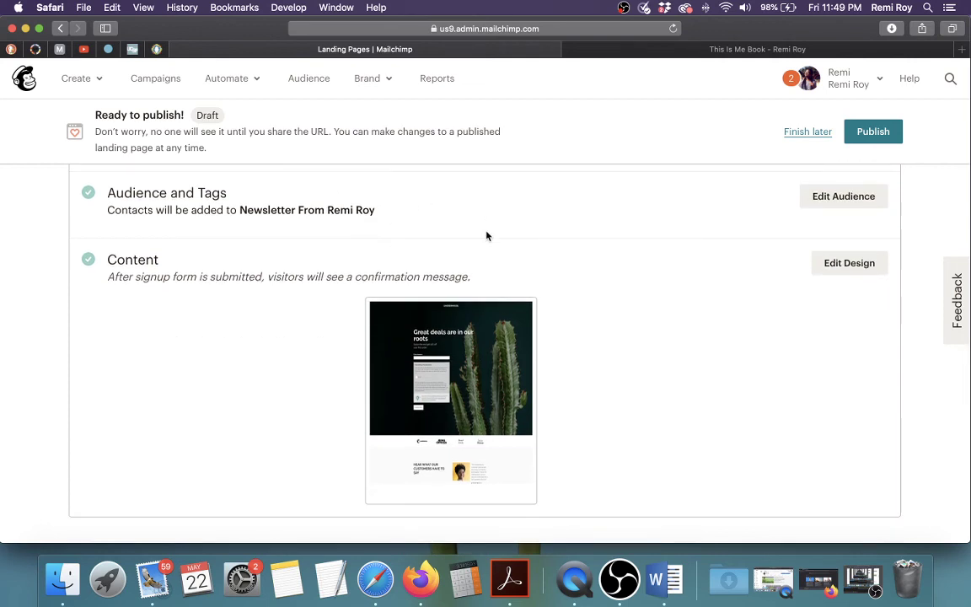
scroll(486, 237, down, 5)
scroll(487, 236, up, 4)
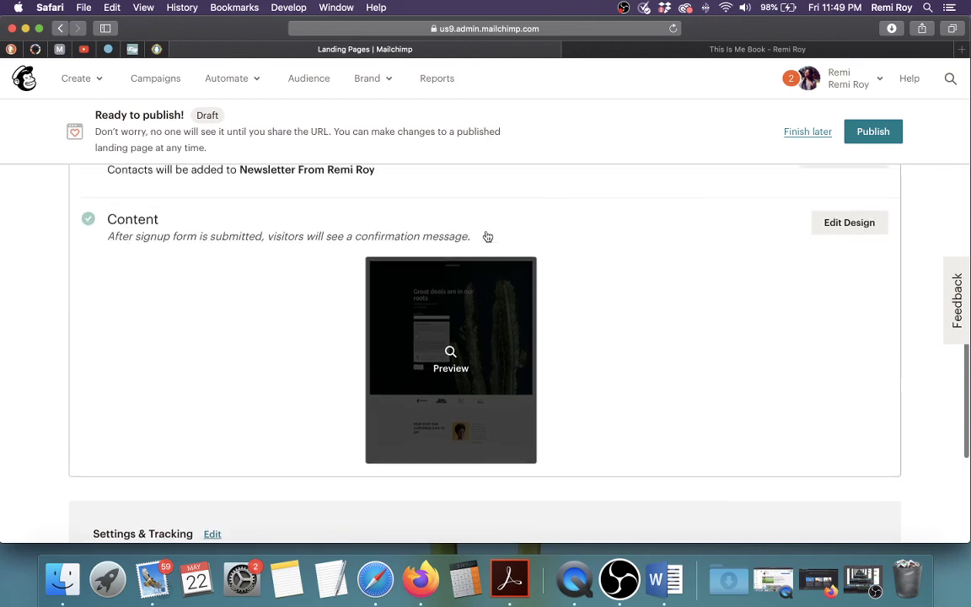
scroll(486, 237, up, 1)
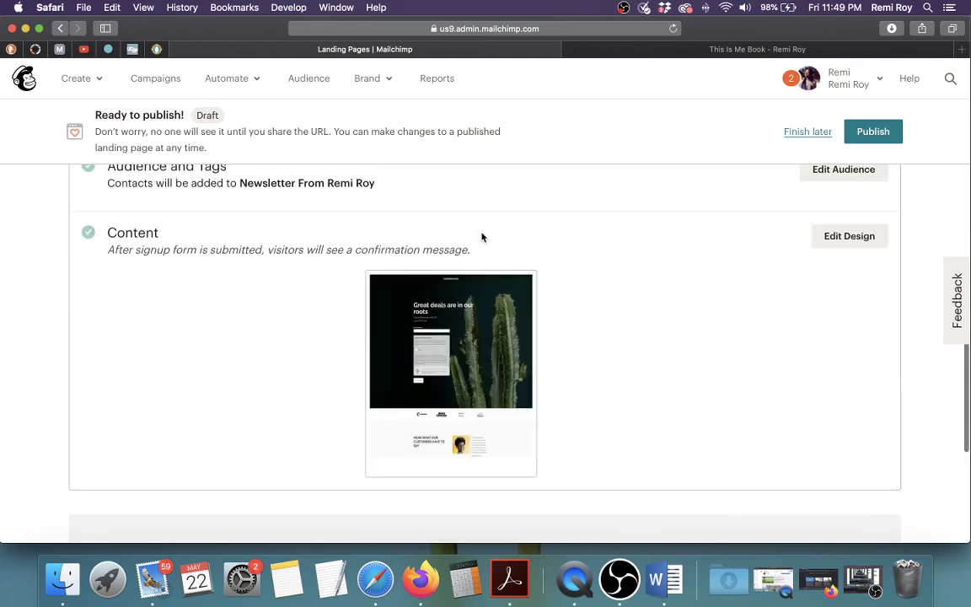
click(872, 133)
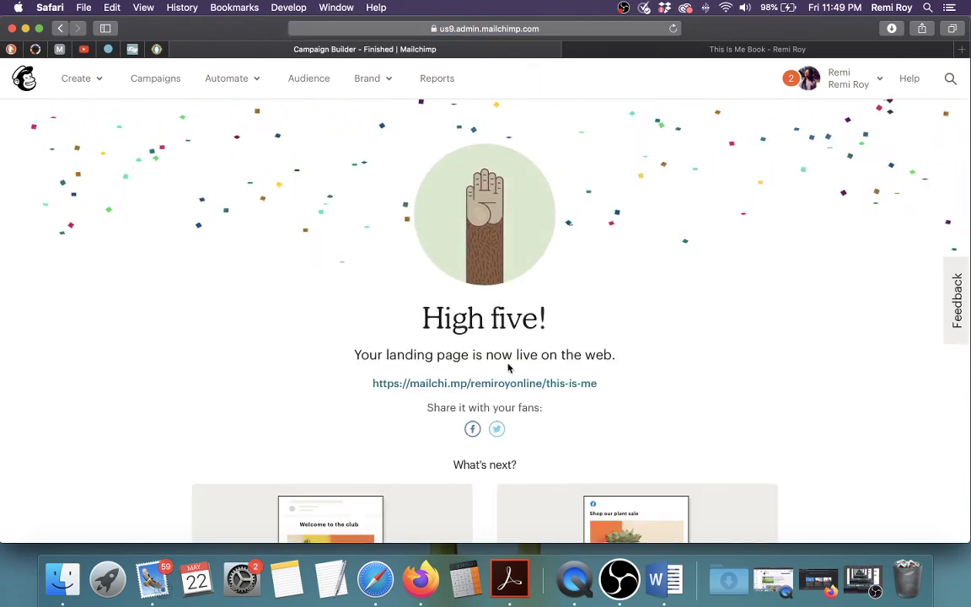
Step: Open the live landing page from its published URL and check it down to the BUY NOW section and back to the header
click(450, 383)
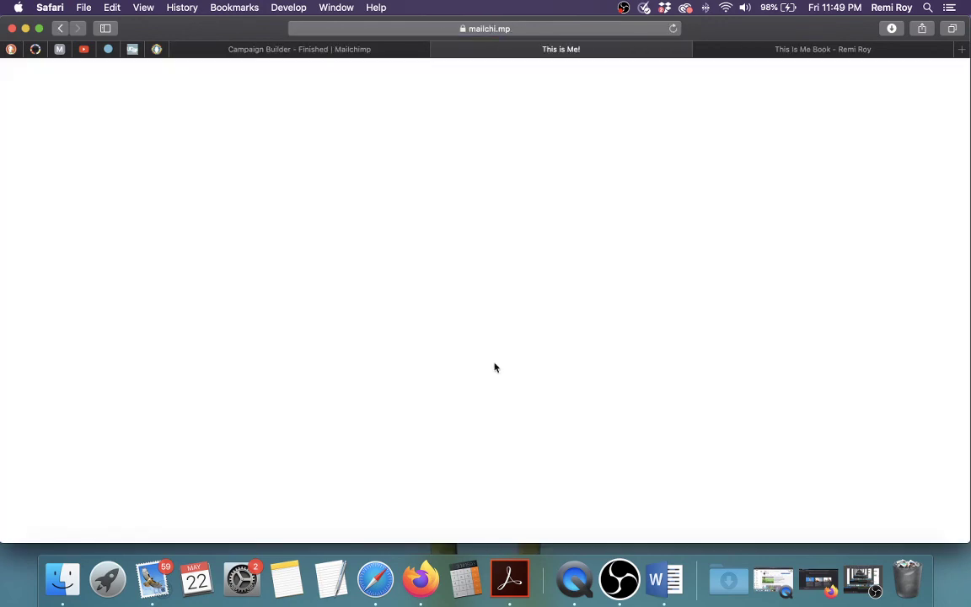
scroll(481, 325, down, 10)
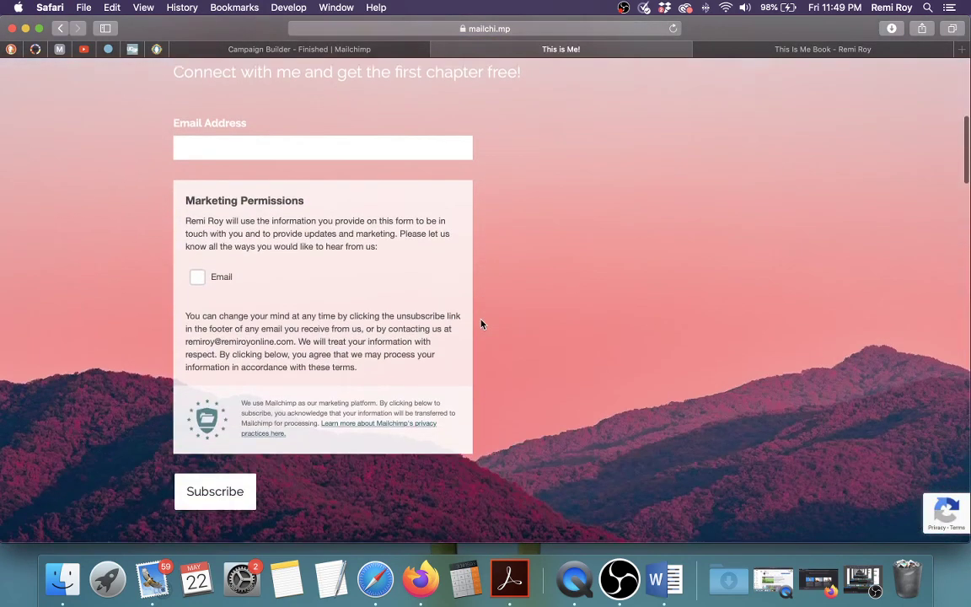
scroll(482, 325, down, 11)
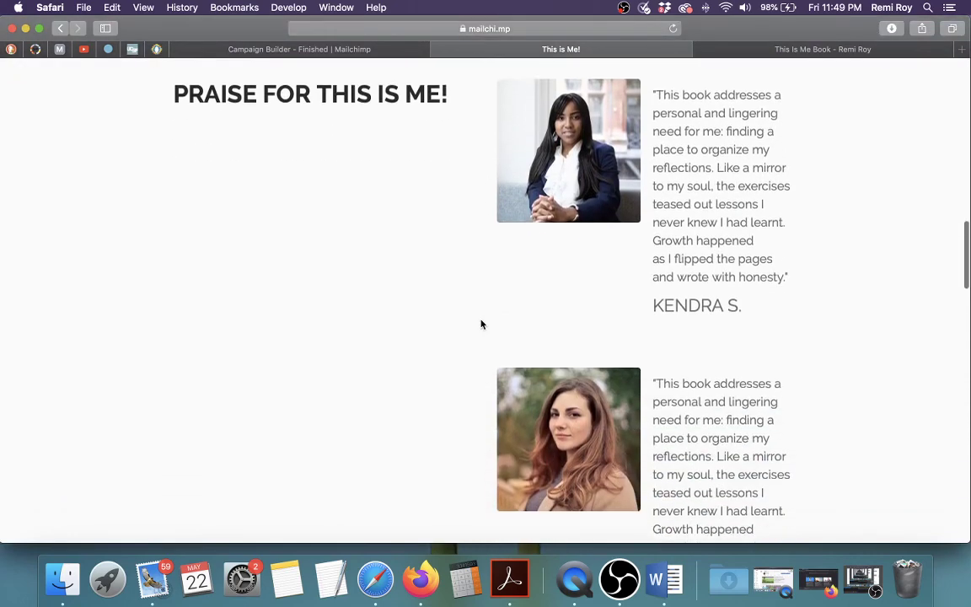
scroll(481, 324, down, 10)
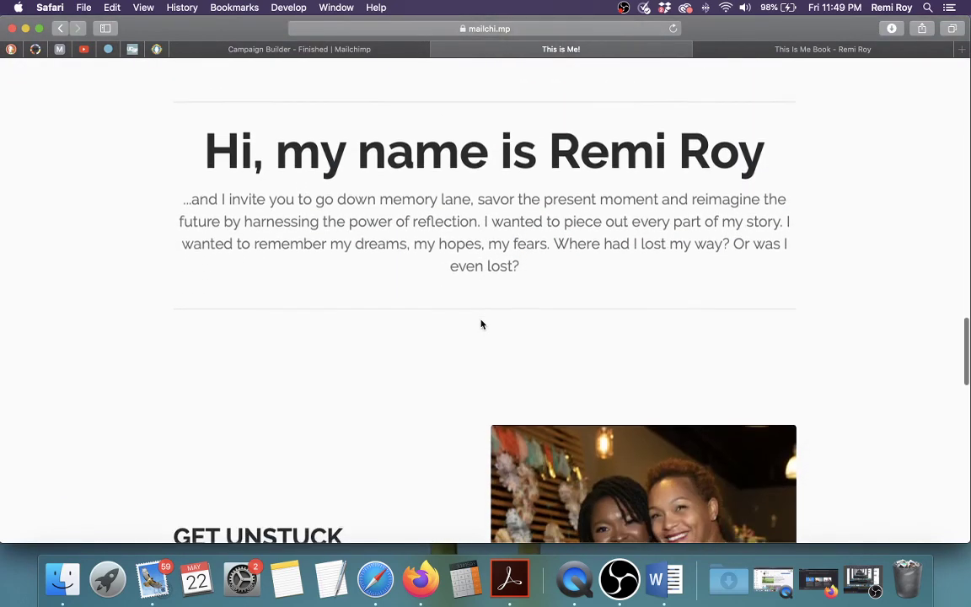
scroll(482, 325, down, 10)
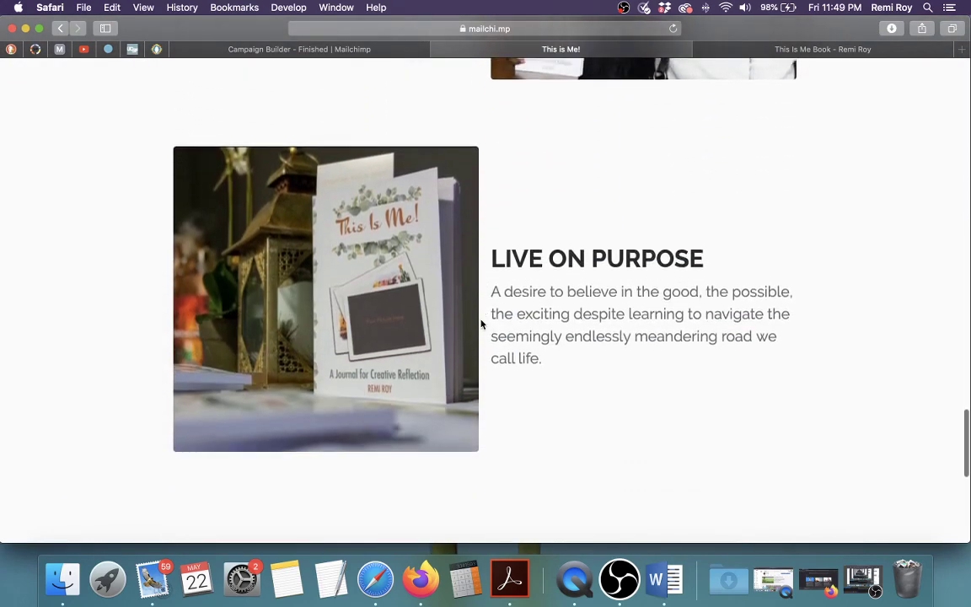
scroll(481, 325, down, 2)
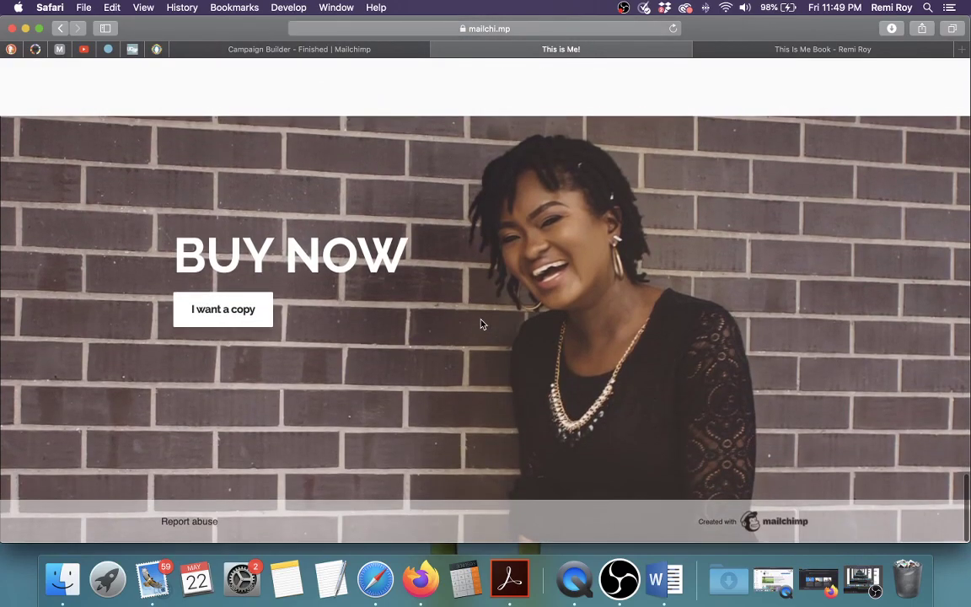
scroll(482, 325, up, 20)
scroll(482, 324, up, 15)
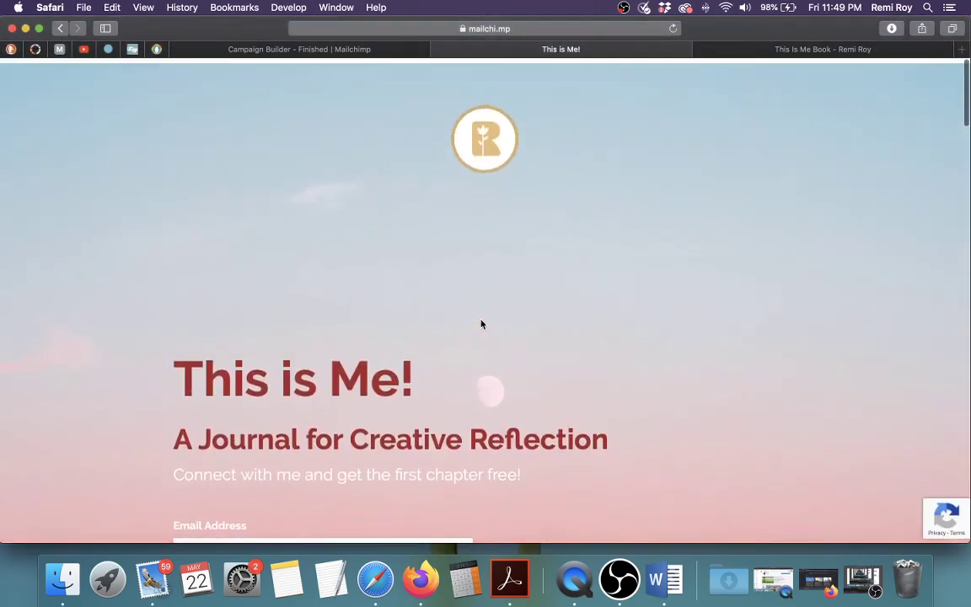